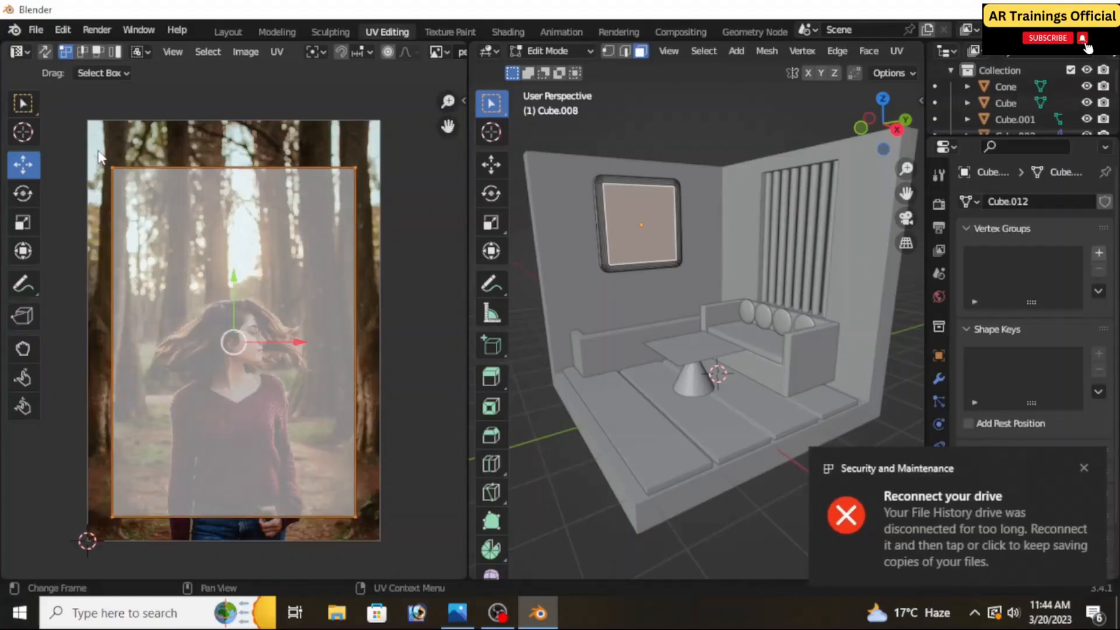
left_click(24, 194)
left_click_drag(249, 271, 67, 290)
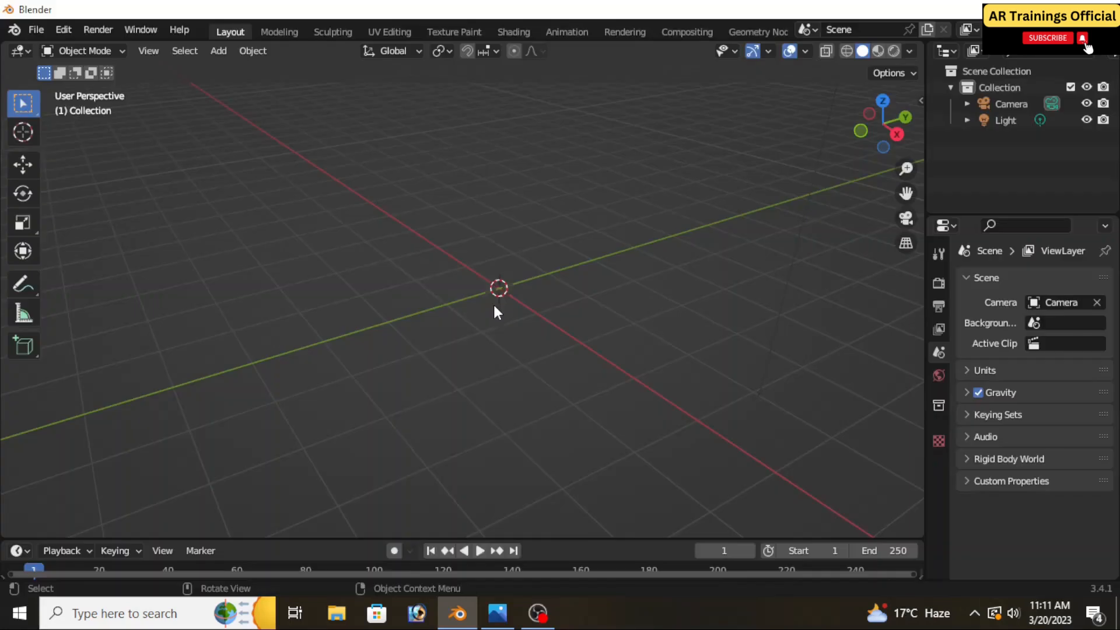
Add a mesh cube at the world origin and scale it up uniformly to about 2.255
key("shift+a")
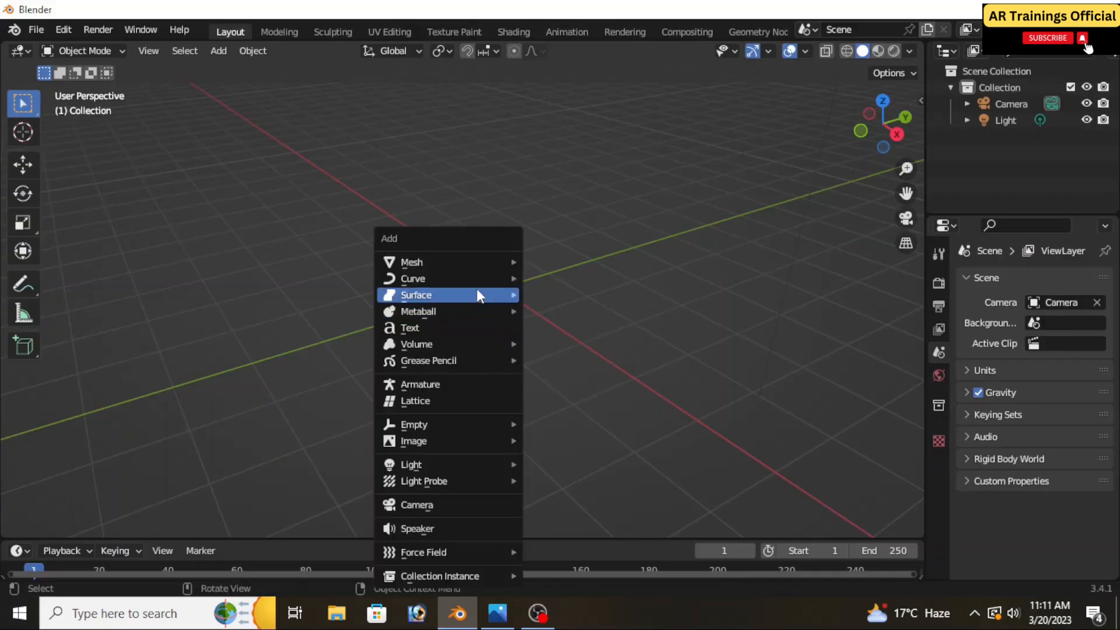
mouse_move(458, 264)
left_click(557, 278)
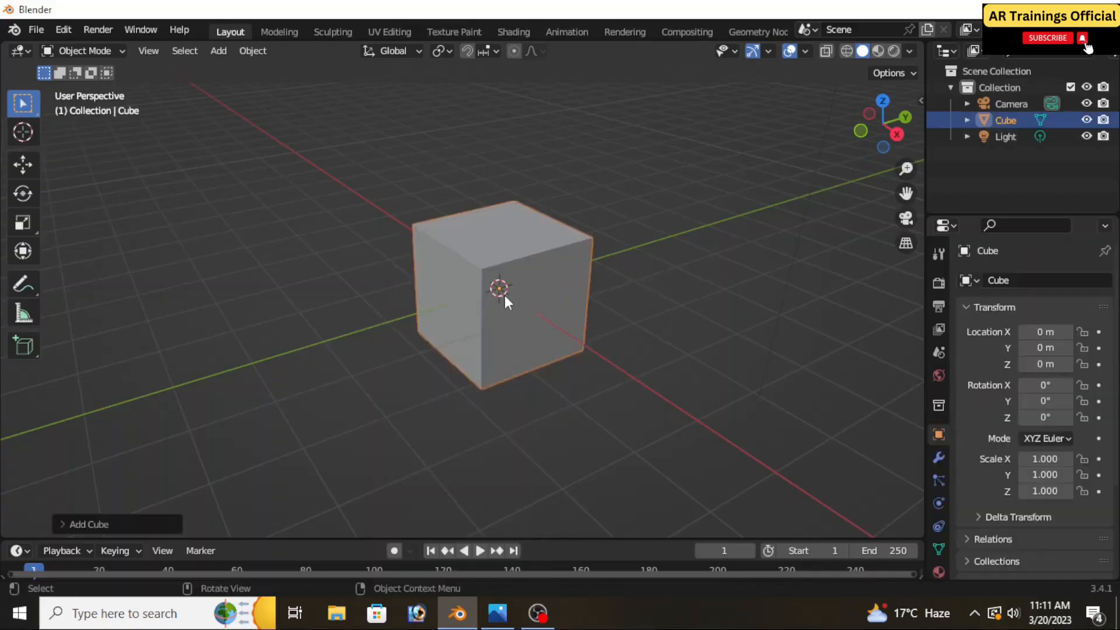
key("s")
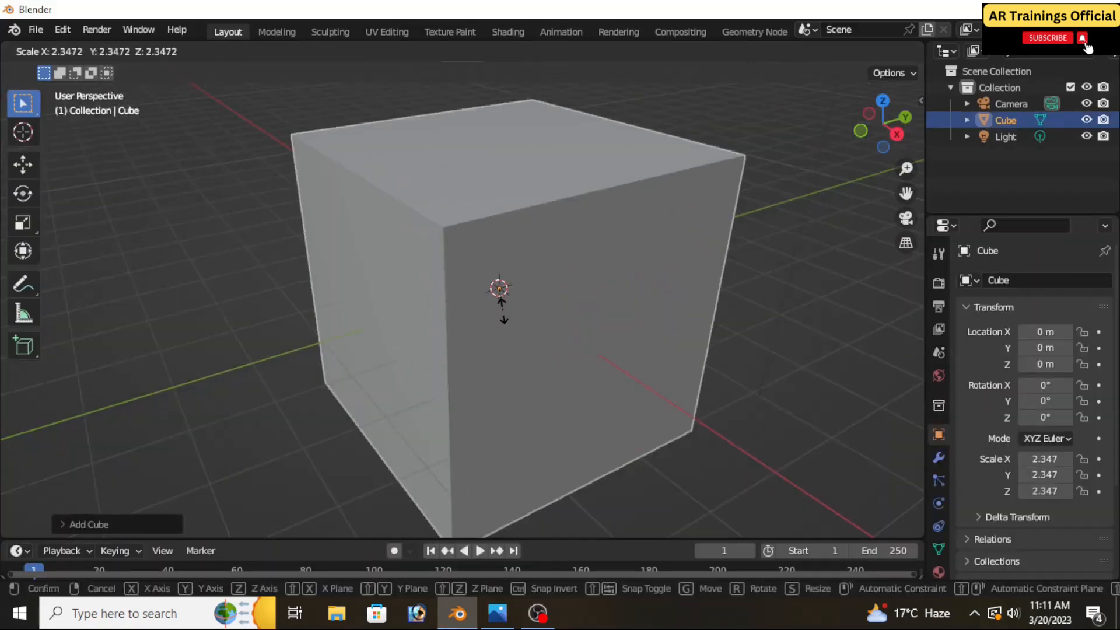
left_click(502, 307)
mouse_move(508, 305)
middle_mouse_down()
mouse_move(543, 314)
mouse_move(523, 293)
middle_mouse_up()
Delete the camera from the scene
left_click(176, 176)
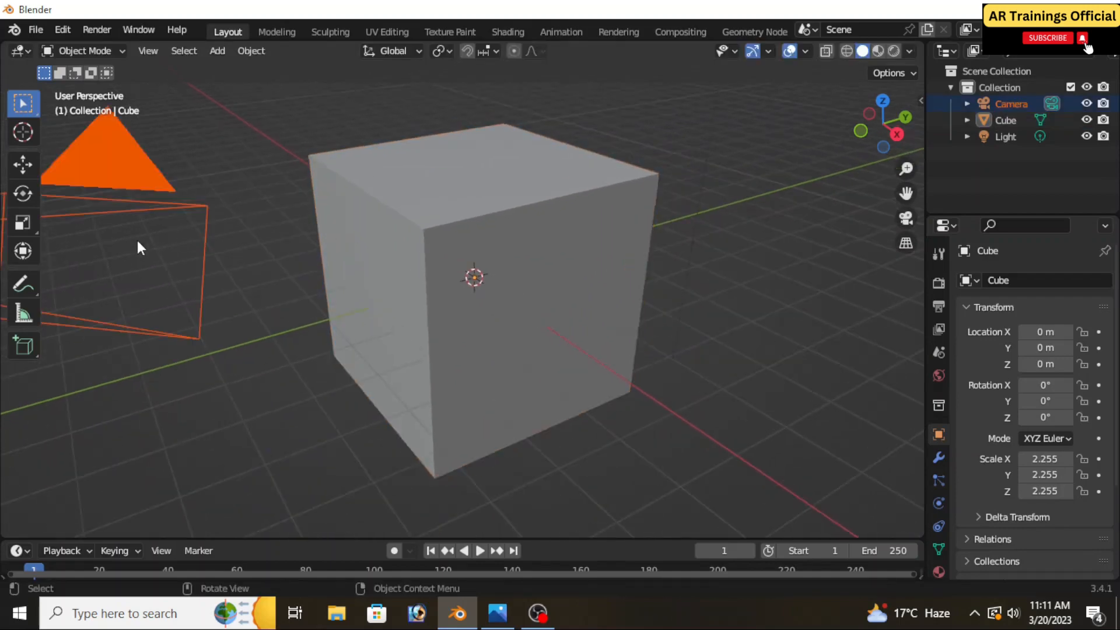
key("Delete")
scroll(402, 222, "down", 4)
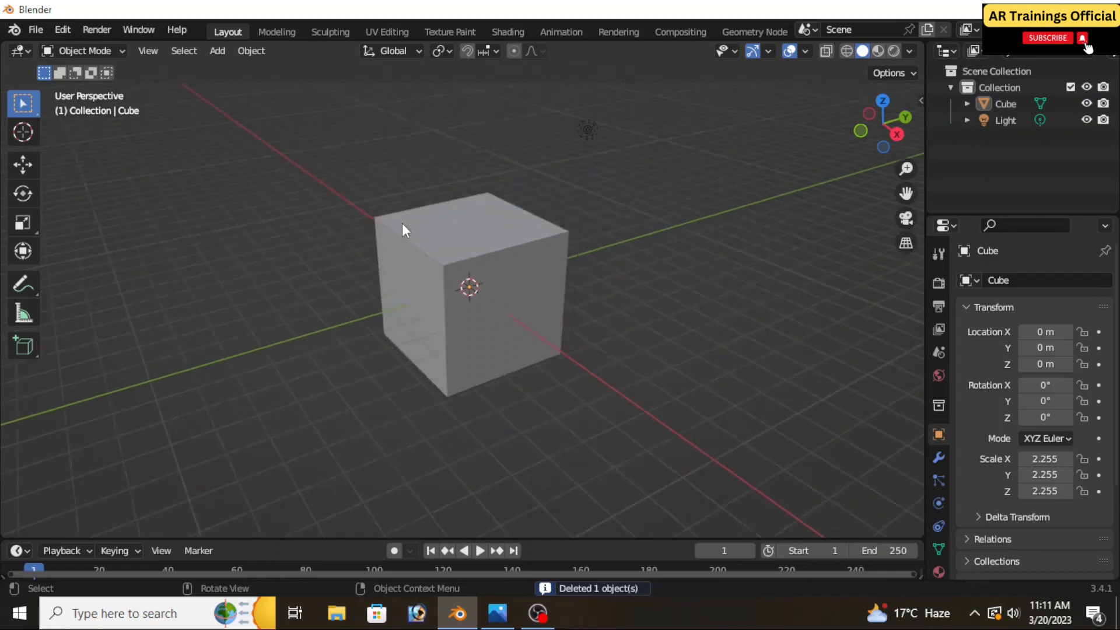
In Edit Mode, delete the cube's top face and the two near side faces, keeping the floor and two back walls
scroll(401, 223, "up", 4)
scroll(403, 222, "down", 2)
middle_click_drag(402, 224, 362, 174)
left_click(100, 47)
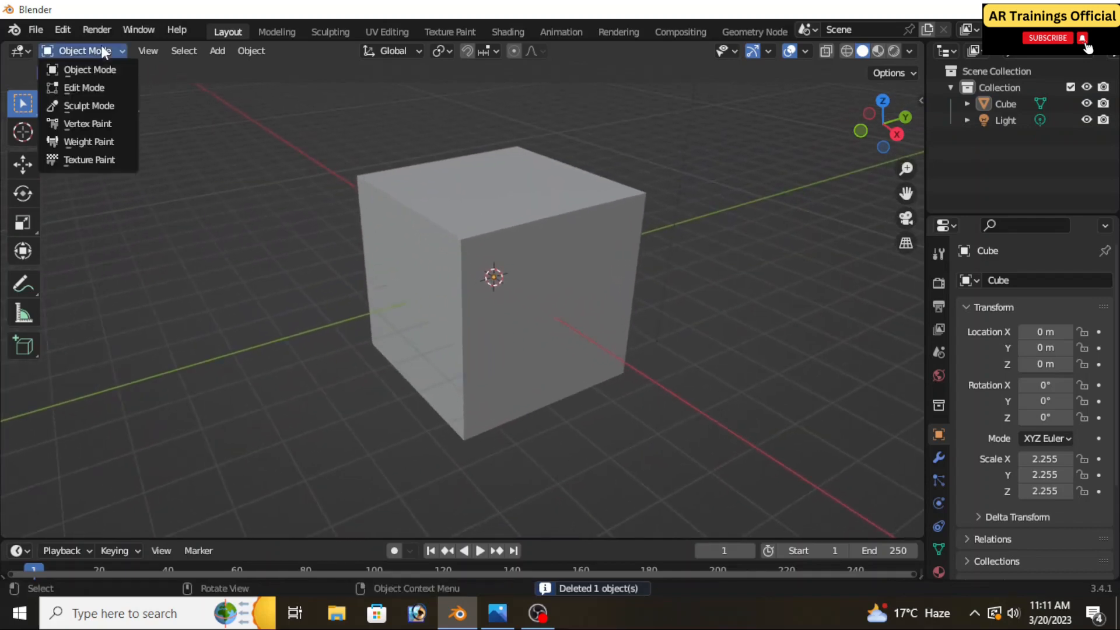
left_click(89, 90)
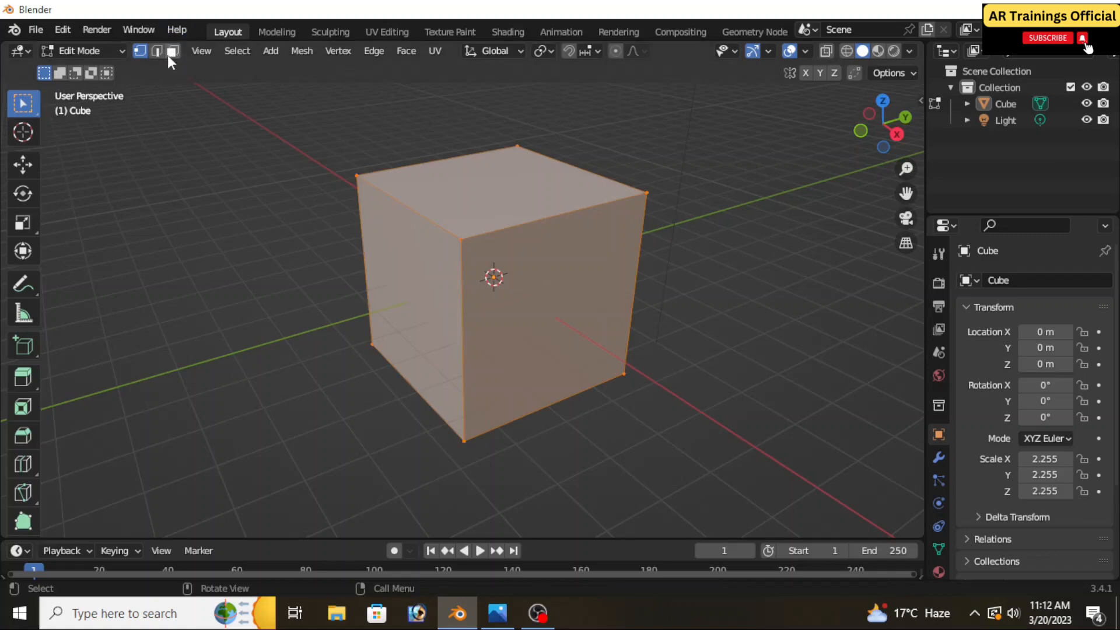
left_click(169, 55)
left_click(558, 292)
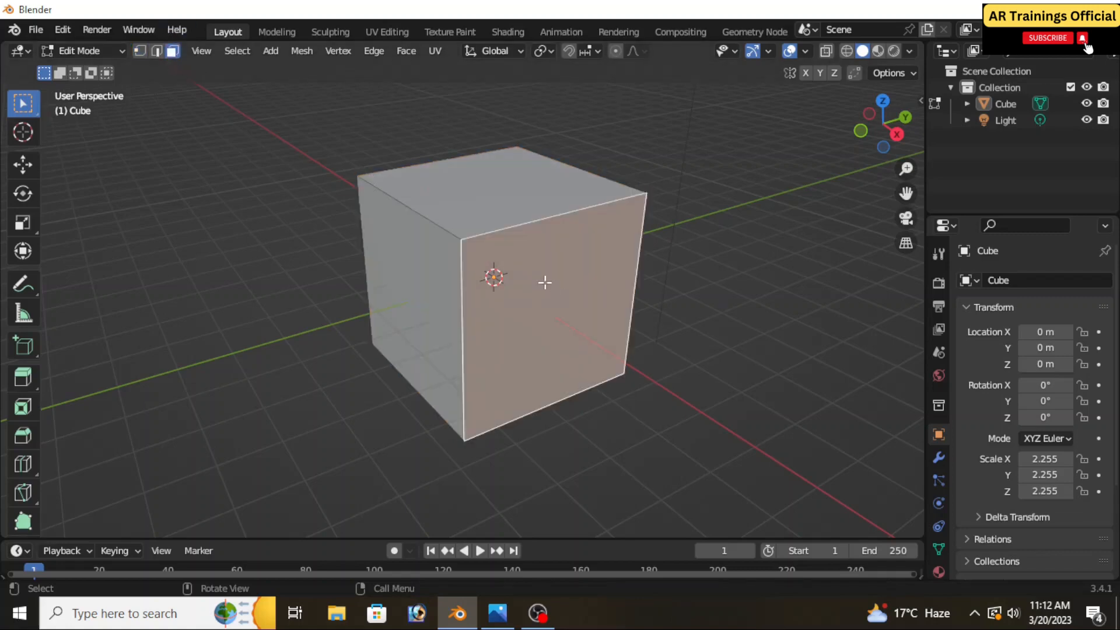
left_click(455, 166, "ctrl")
left_click(416, 252, "ctrl")
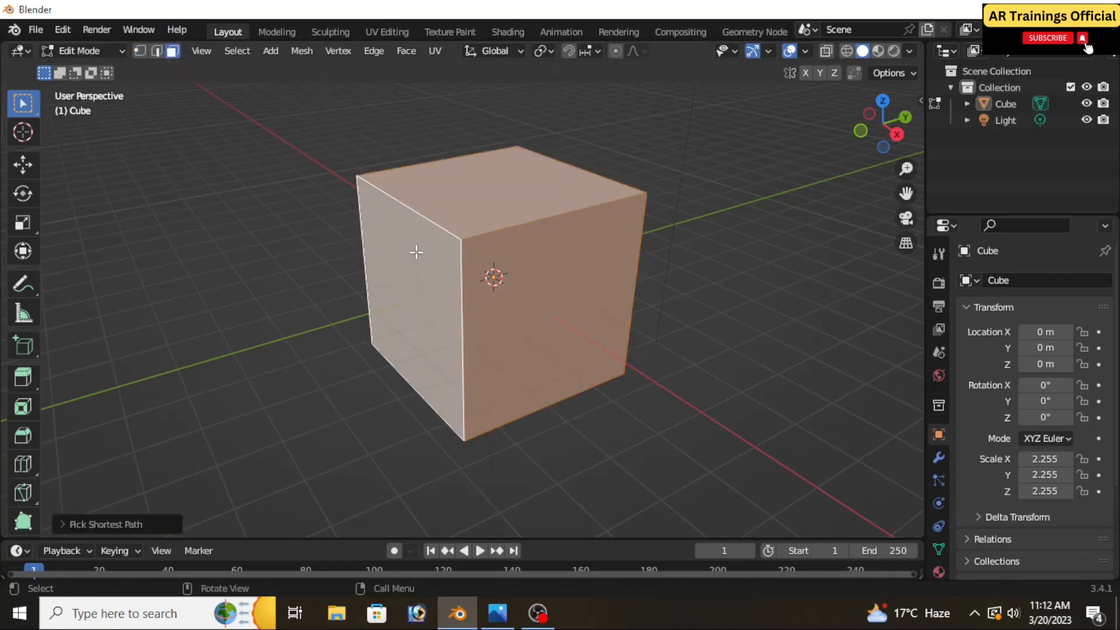
key("x")
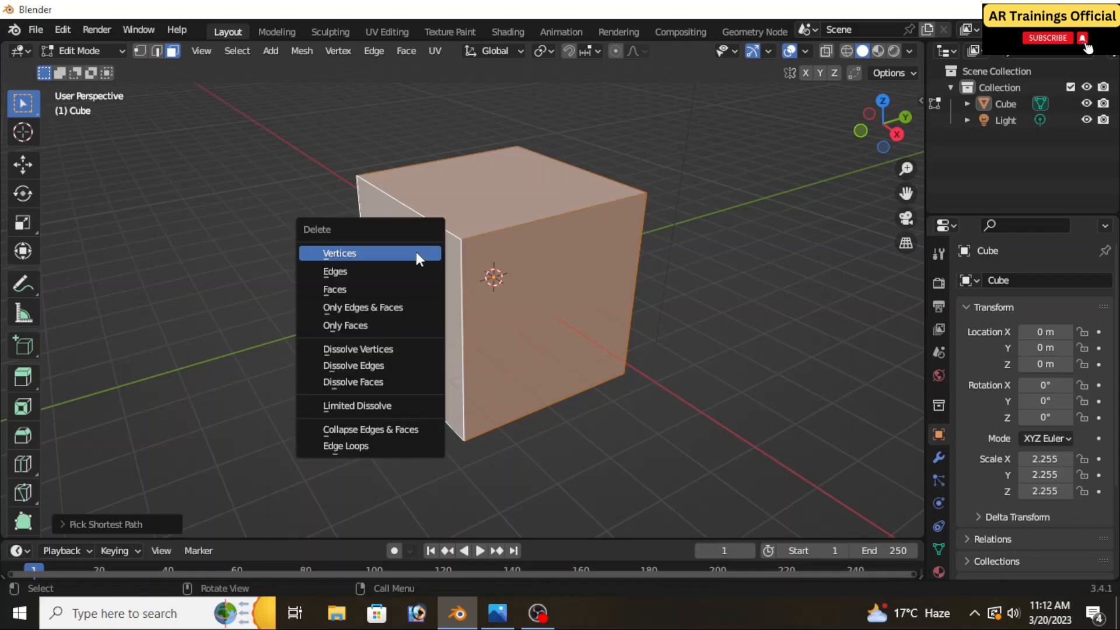
left_click(378, 288)
Move all remaining faces of the room up along Z until the floor sits at the level of the grid
middle_click_drag(529, 301, 540, 343)
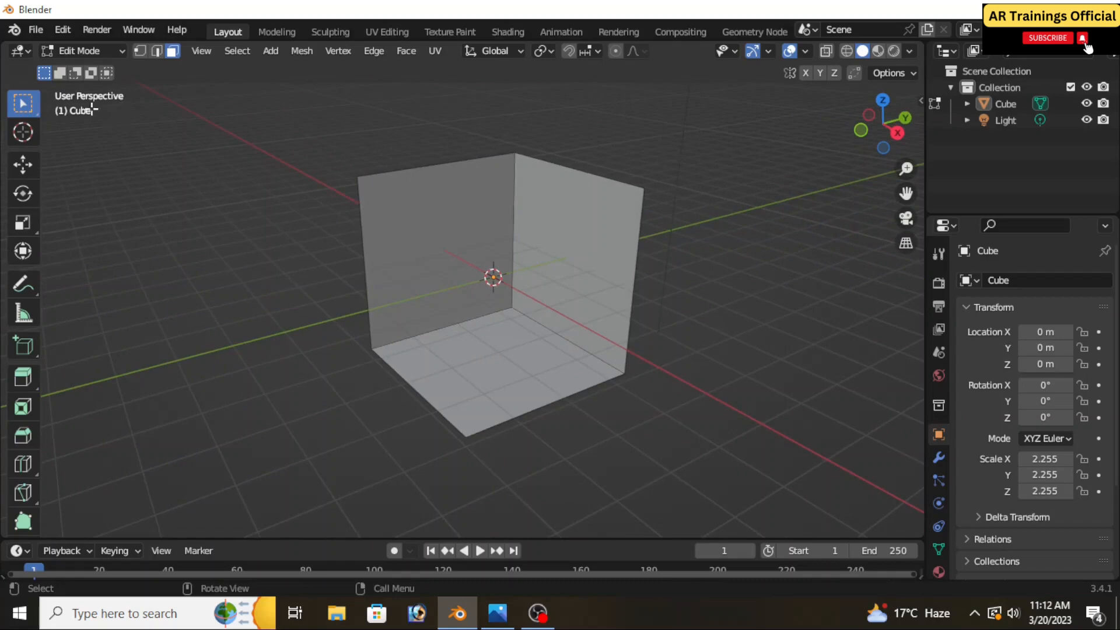
left_click(23, 165)
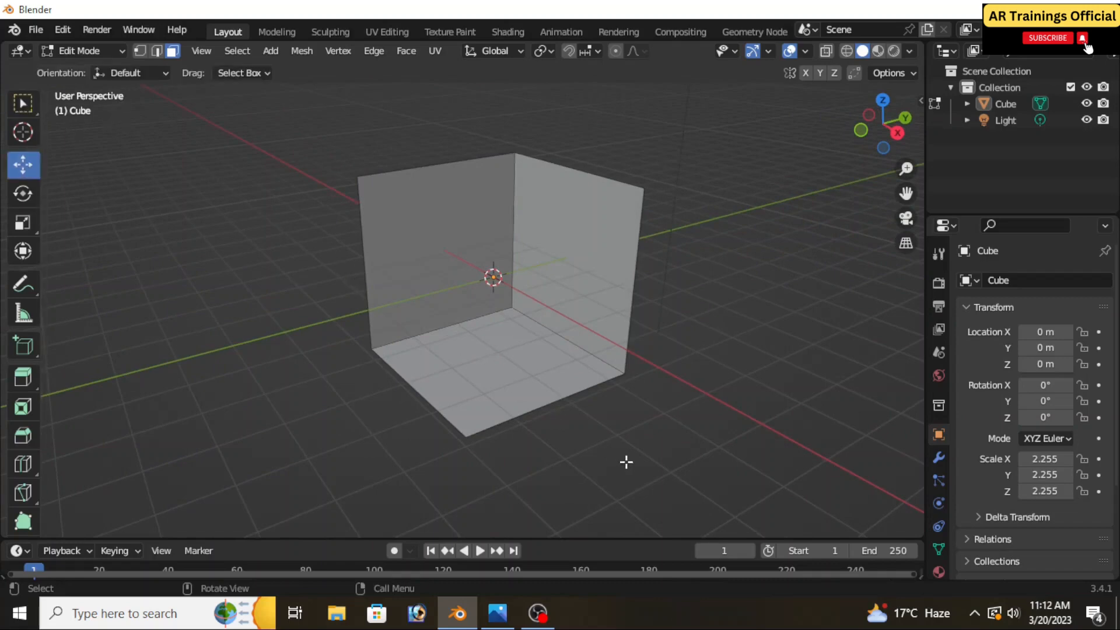
left_click_drag(627, 461, 284, 121)
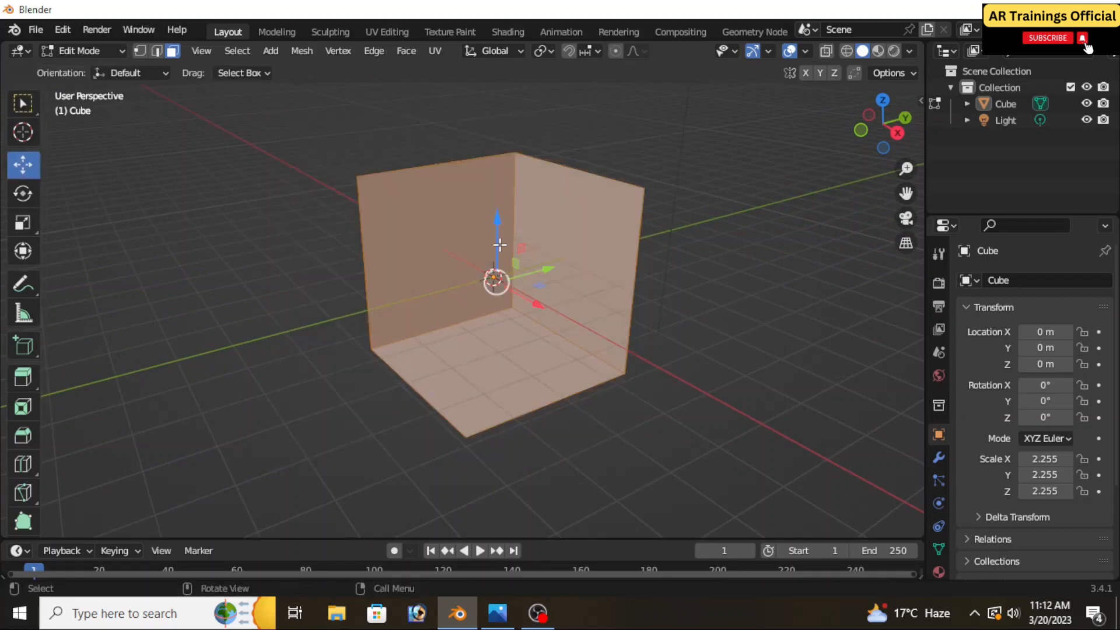
left_click_drag(499, 245, 499, 143)
Select the floor and both walls together and add a Solidify modifier to the room
middle_click_drag(525, 247, 548, 378, "shift")
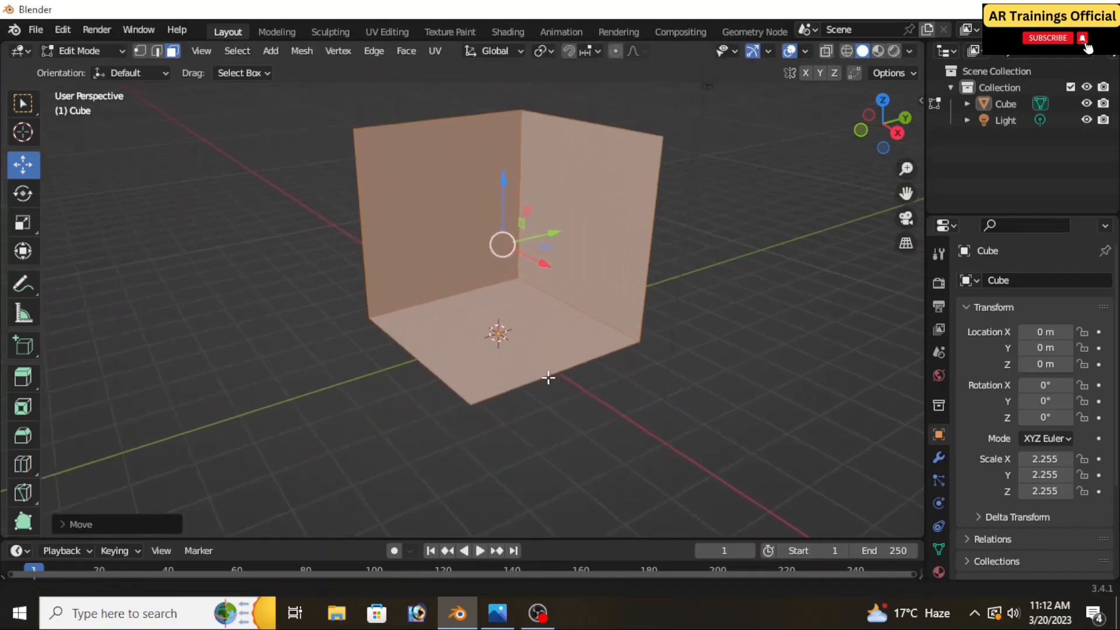
scroll(546, 238, "up", 2)
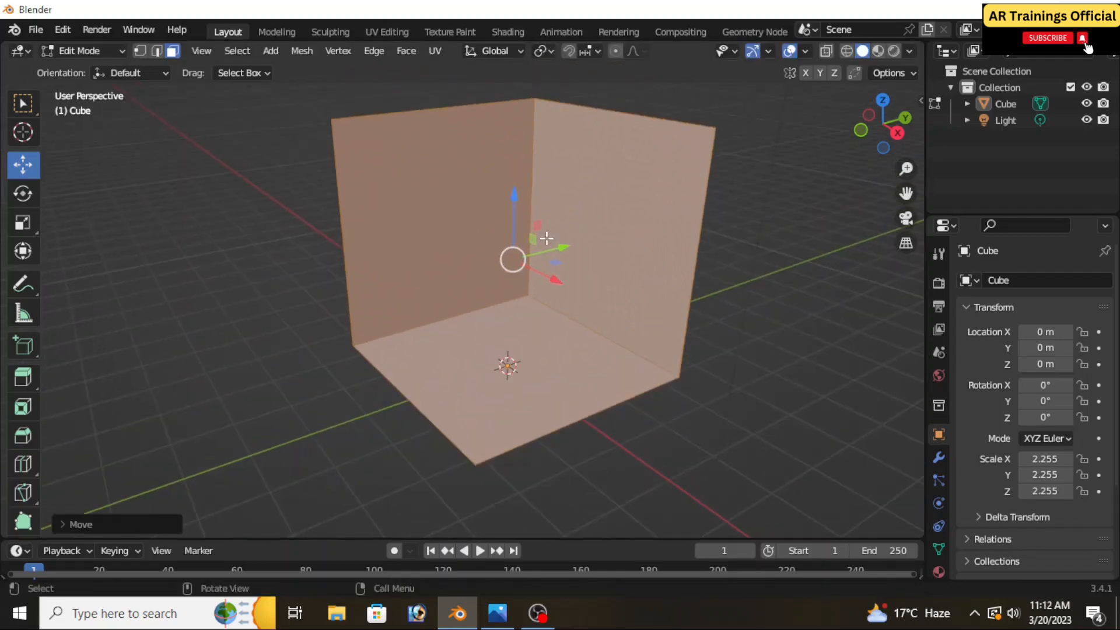
left_click(572, 204)
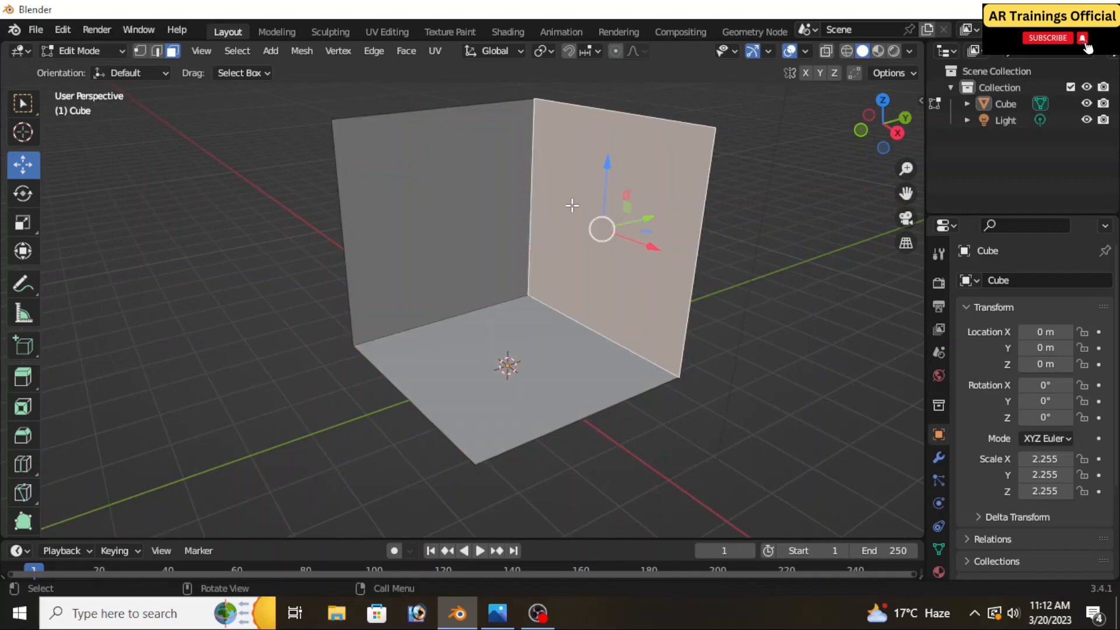
left_click(325, 226)
left_click_drag(746, 462, 316, 105)
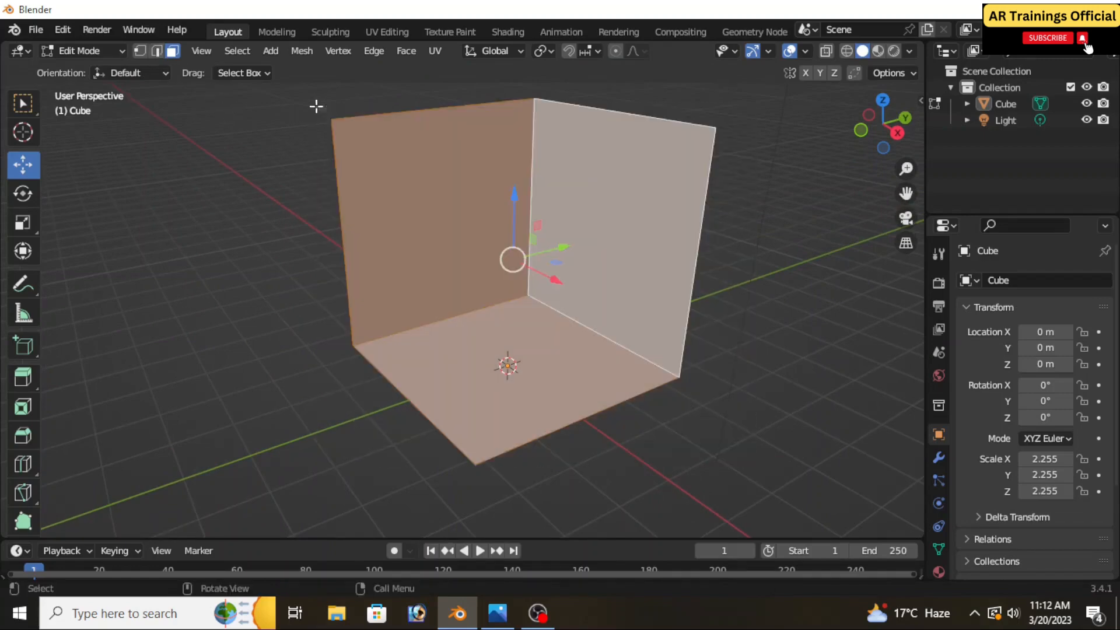
left_click(938, 458)
left_click(995, 280)
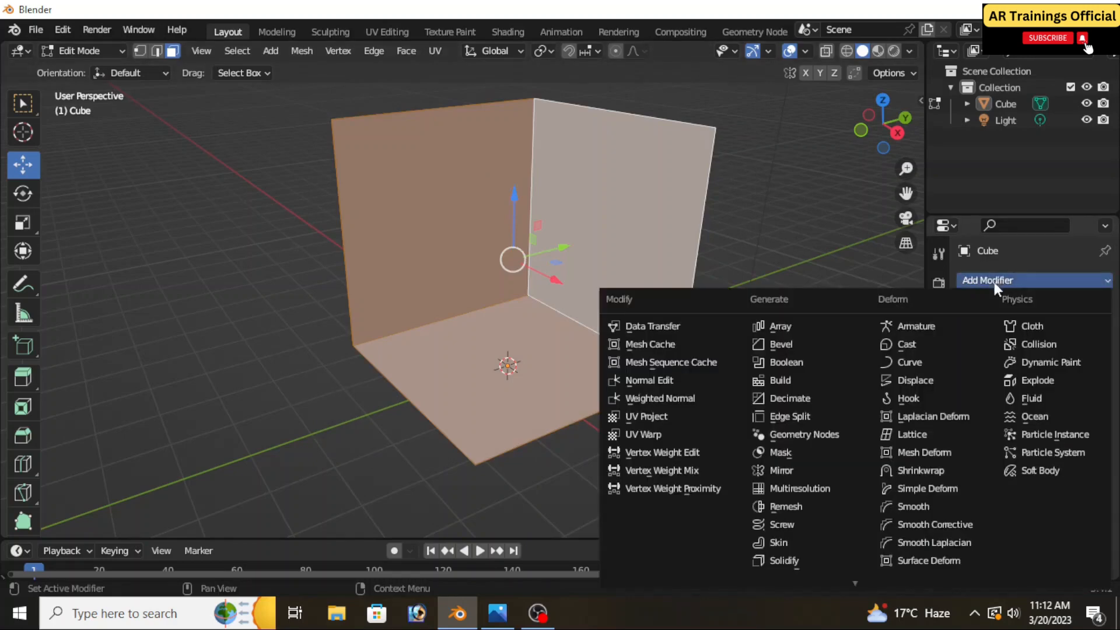
left_click(799, 560)
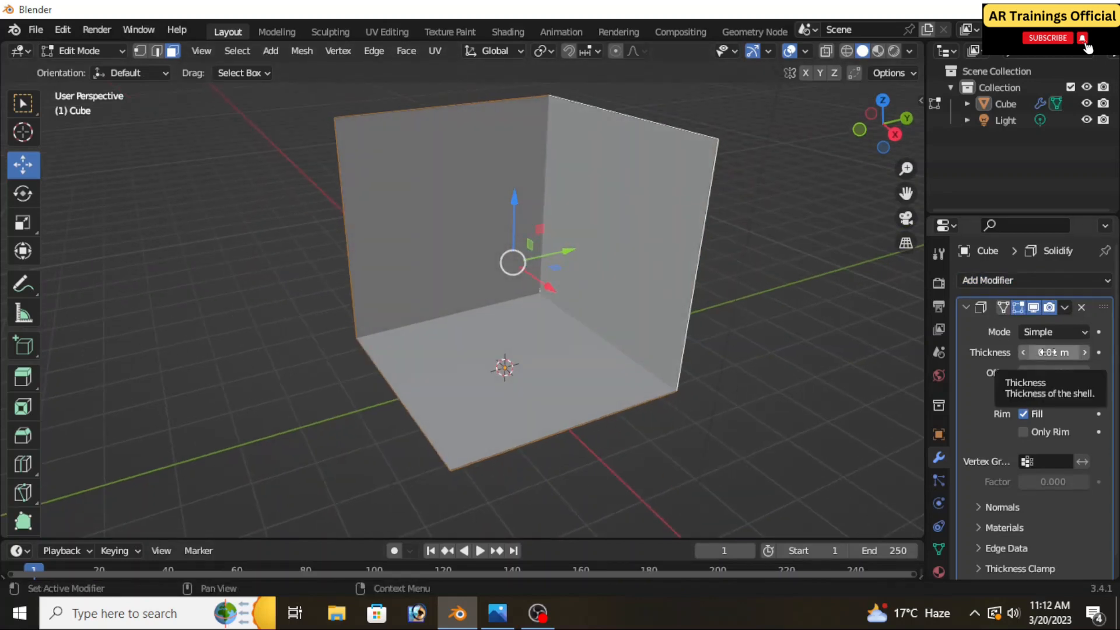
Set the Solidify thickness to -0.19 m so the walls and floor thicken outward
middle_click_drag(708, 380, 681, 398)
left_click_drag(1048, 352, 1067, 352)
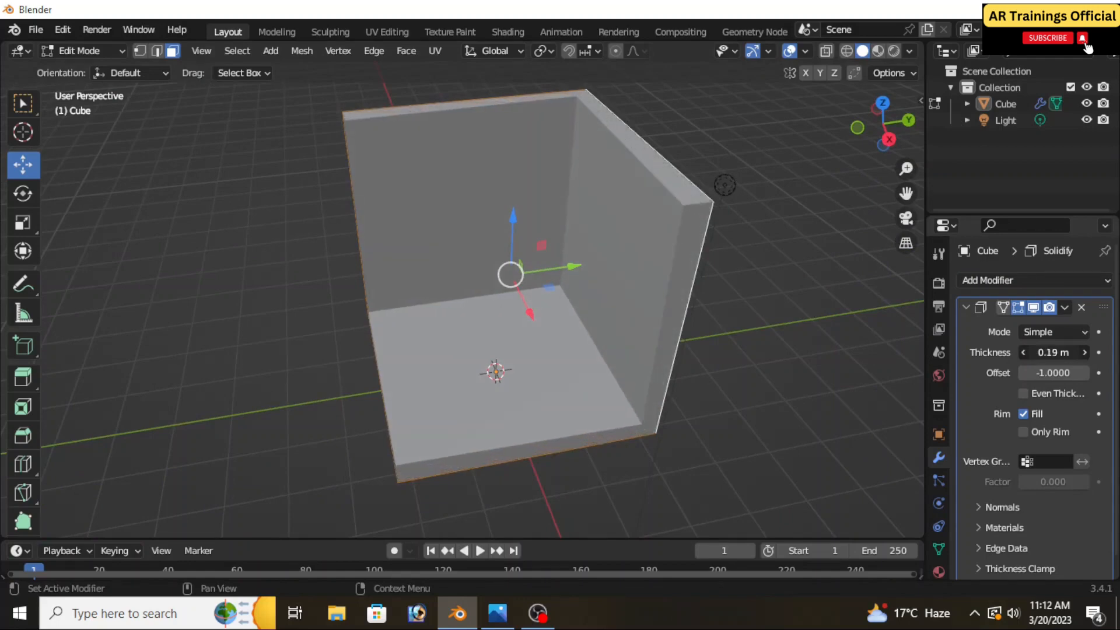
left_click(676, 242)
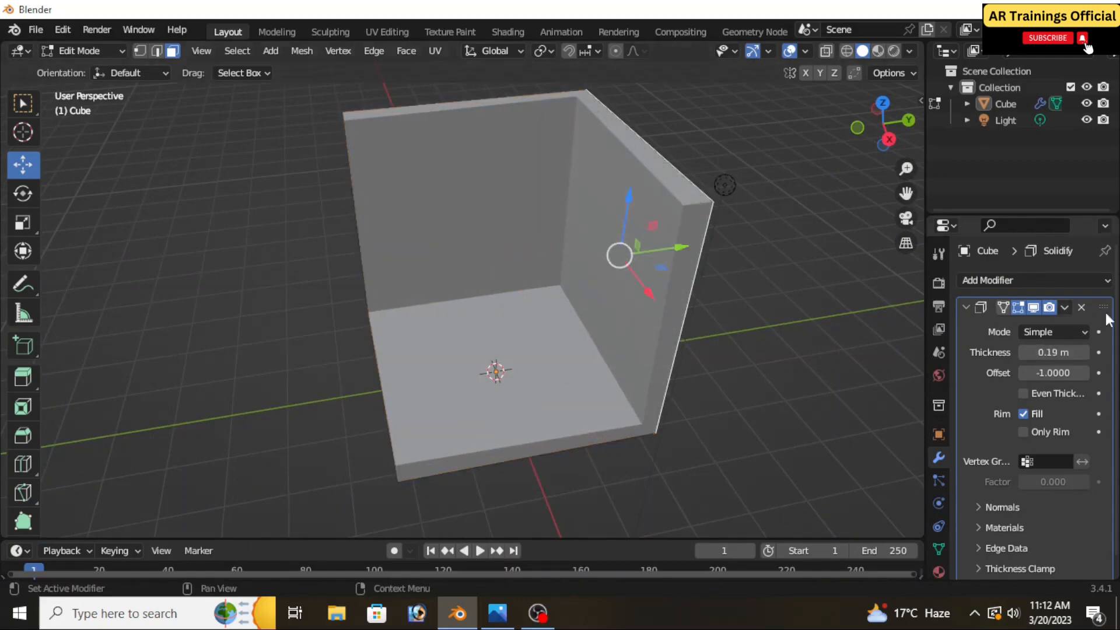
left_click_drag(1059, 352, 1026, 351)
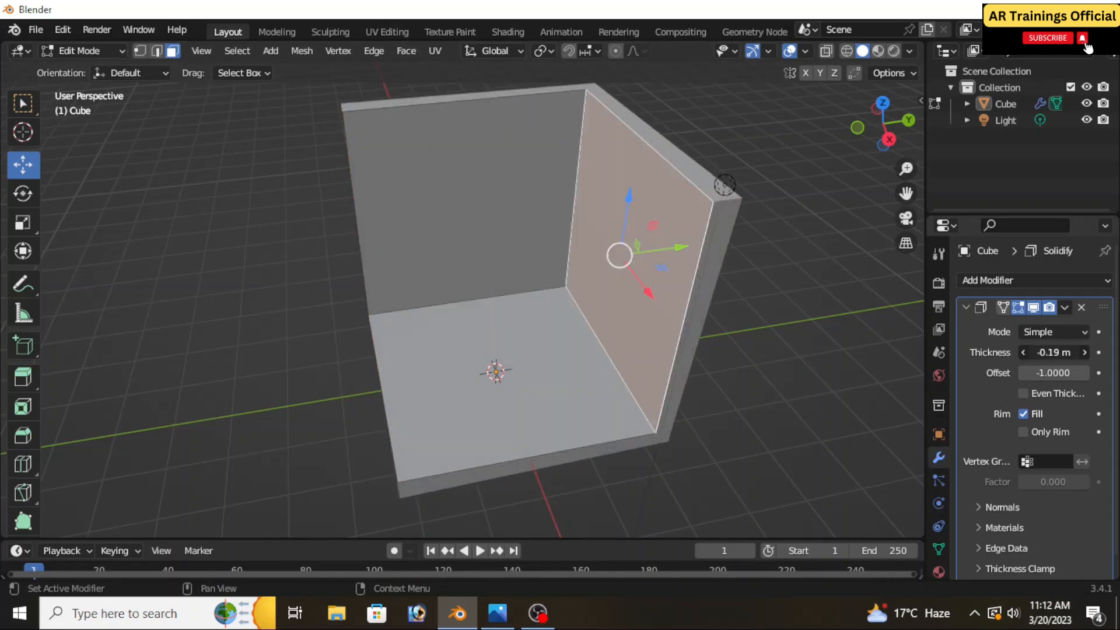
Enable Even Thickness on the room's Solidify modifier and inspect the wall and floor corners
middle_click_drag(757, 383, 772, 355)
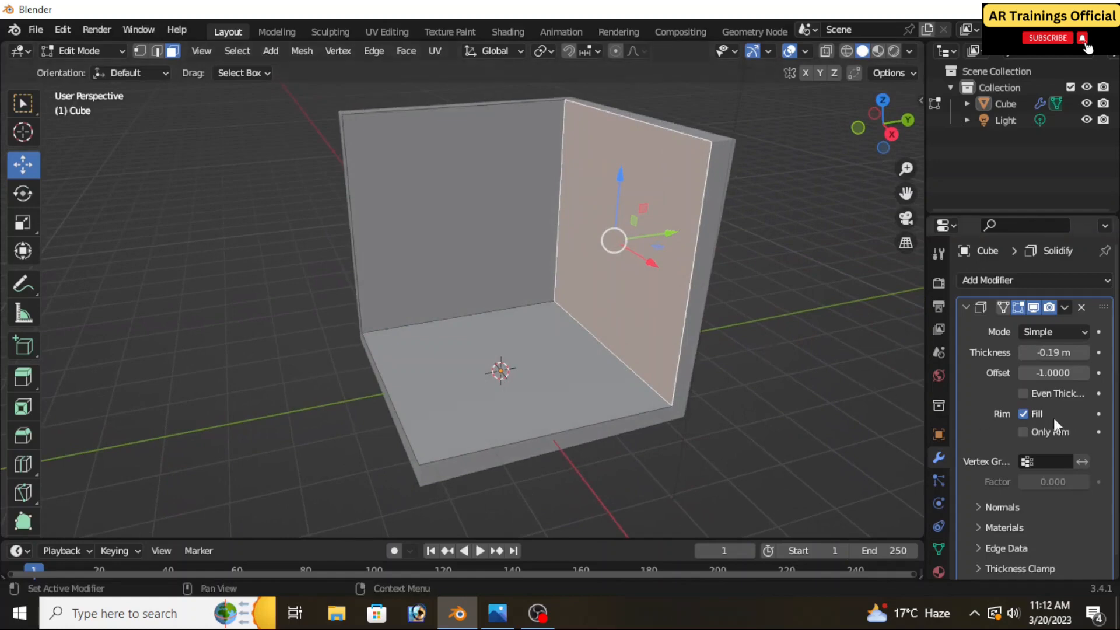
left_click(1023, 394)
middle_click_drag(717, 418, 753, 410)
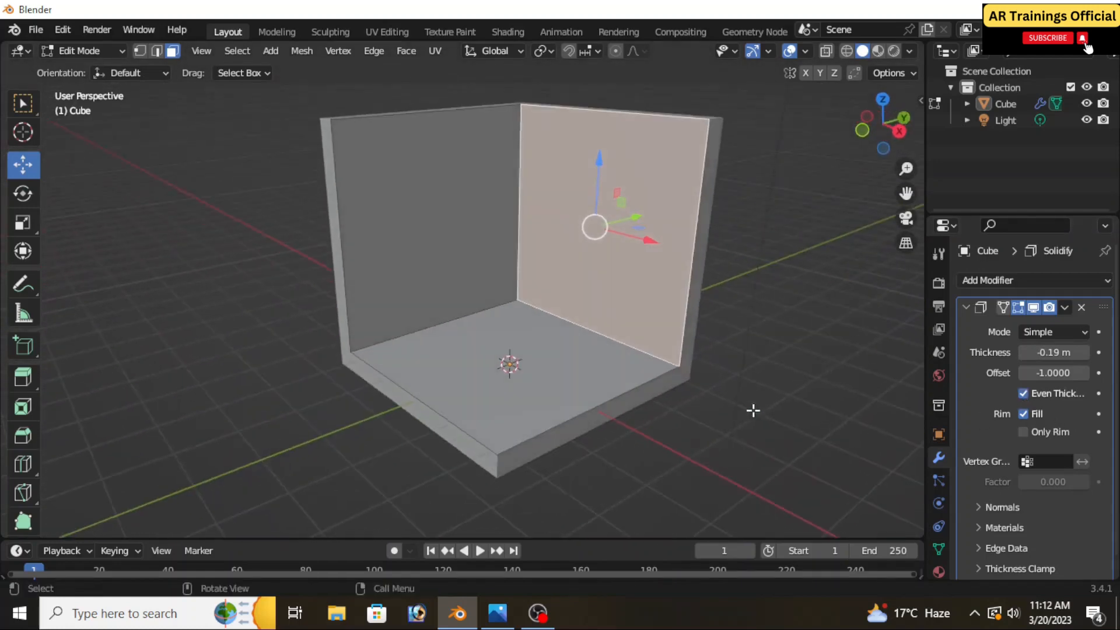
middle_click_drag(677, 423, 680, 422, "shift")
scroll(667, 381, "up", 1)
scroll(668, 380, "down", 1)
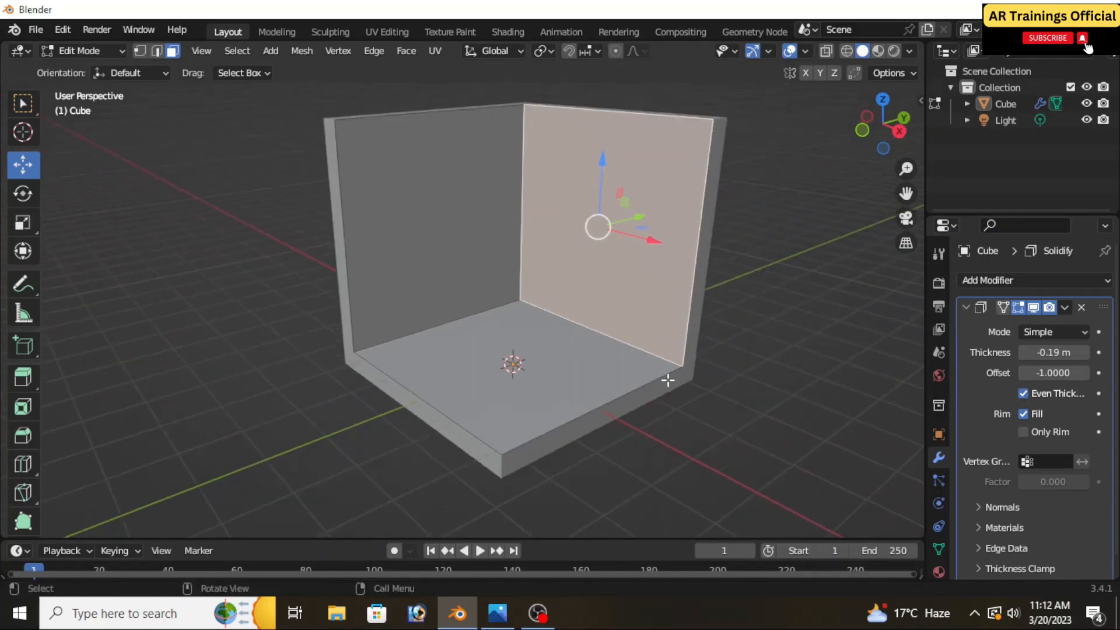
middle_click_drag(668, 380, 676, 388, "shift")
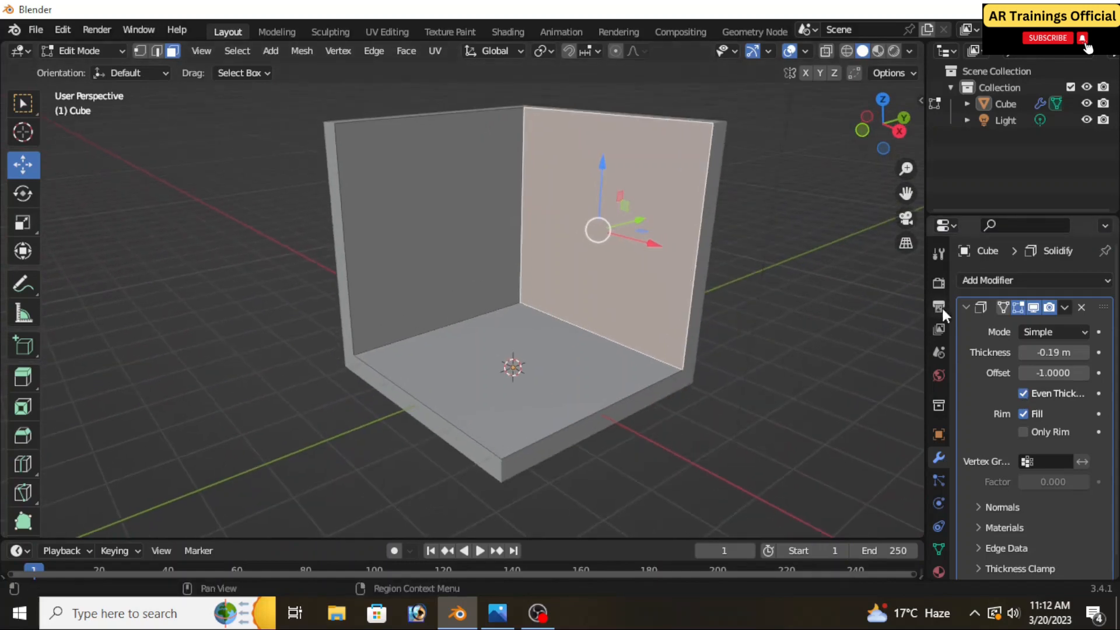
Try to apply the Solidify modifier while in Edit Mode, and collapse its settings
left_click(1064, 308)
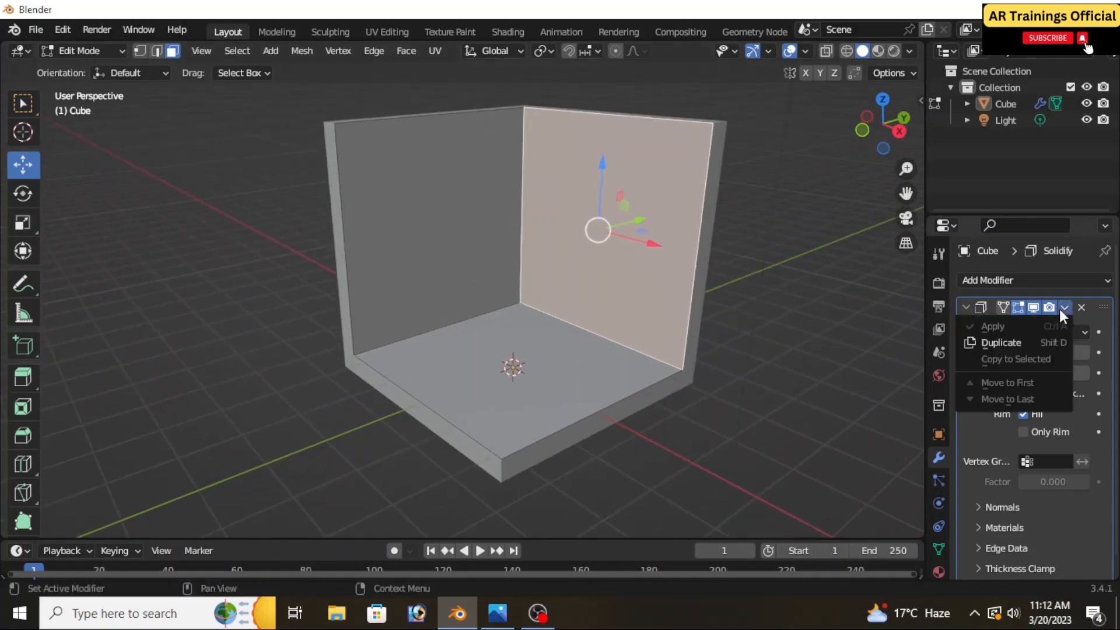
left_click(965, 307)
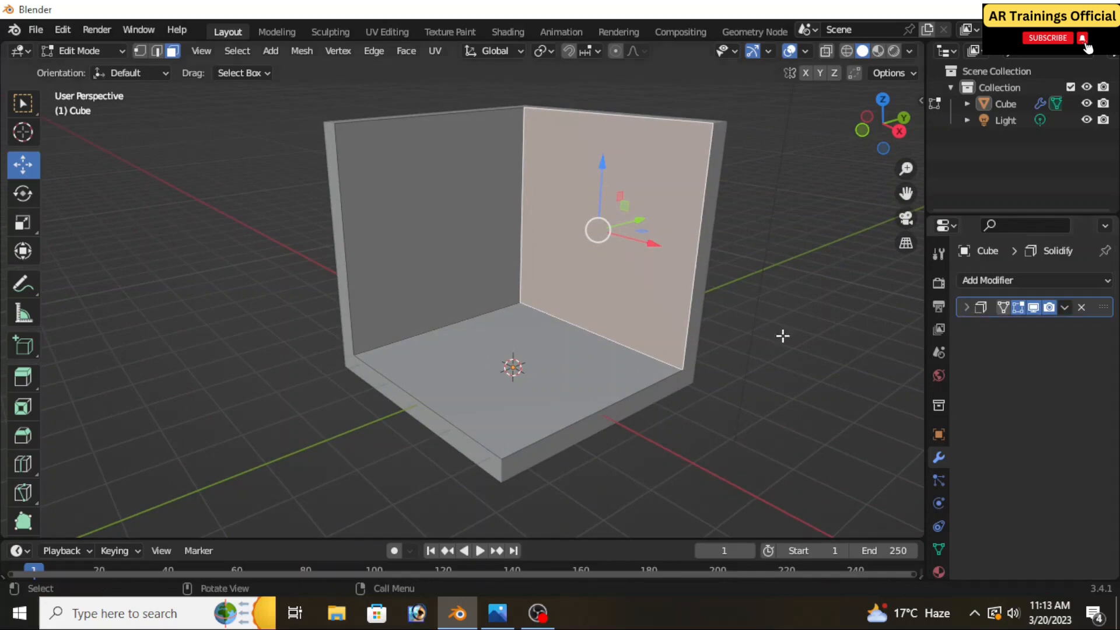
scroll(727, 335, "down", 2)
scroll(697, 298, "up", 3)
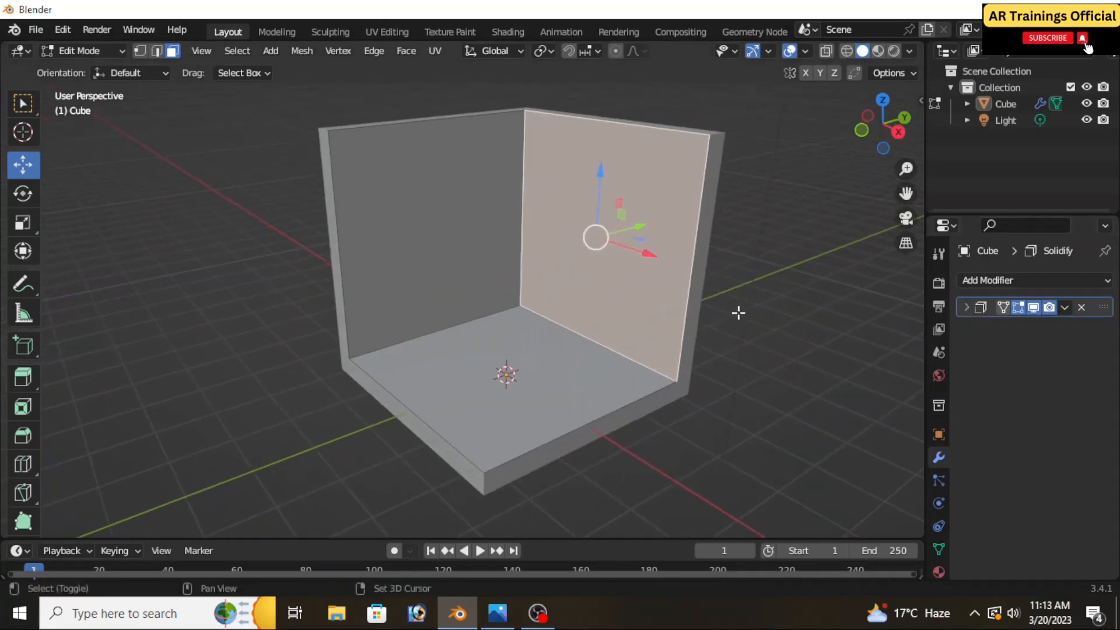
Return to Object Mode and place the 3D cursor on the room's right-hand wall
left_click(82, 51)
left_click(82, 69)
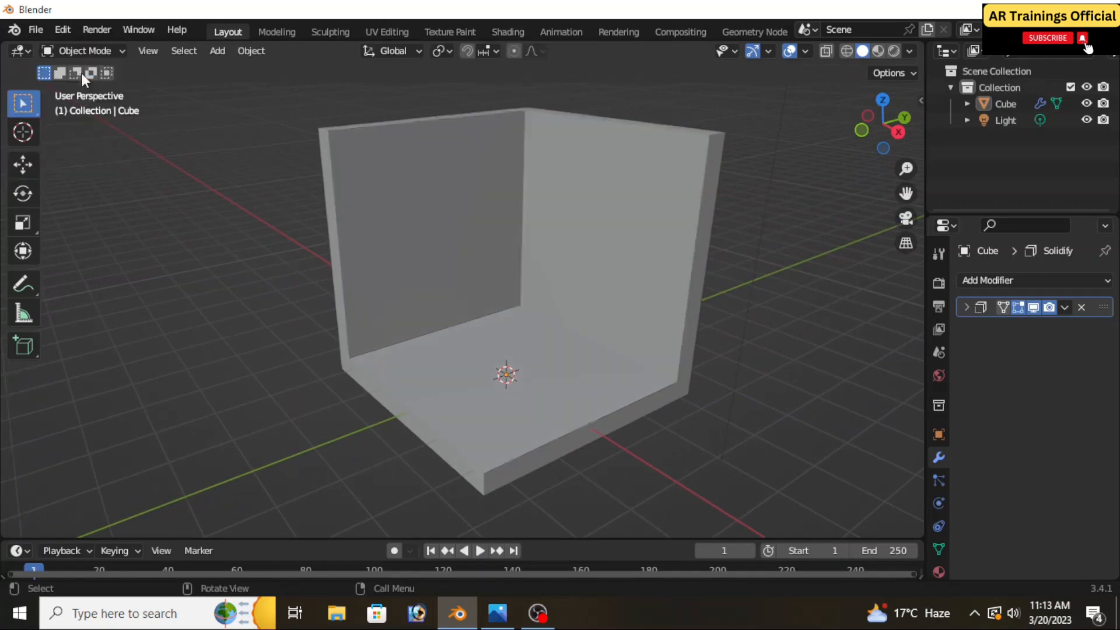
left_click(22, 132)
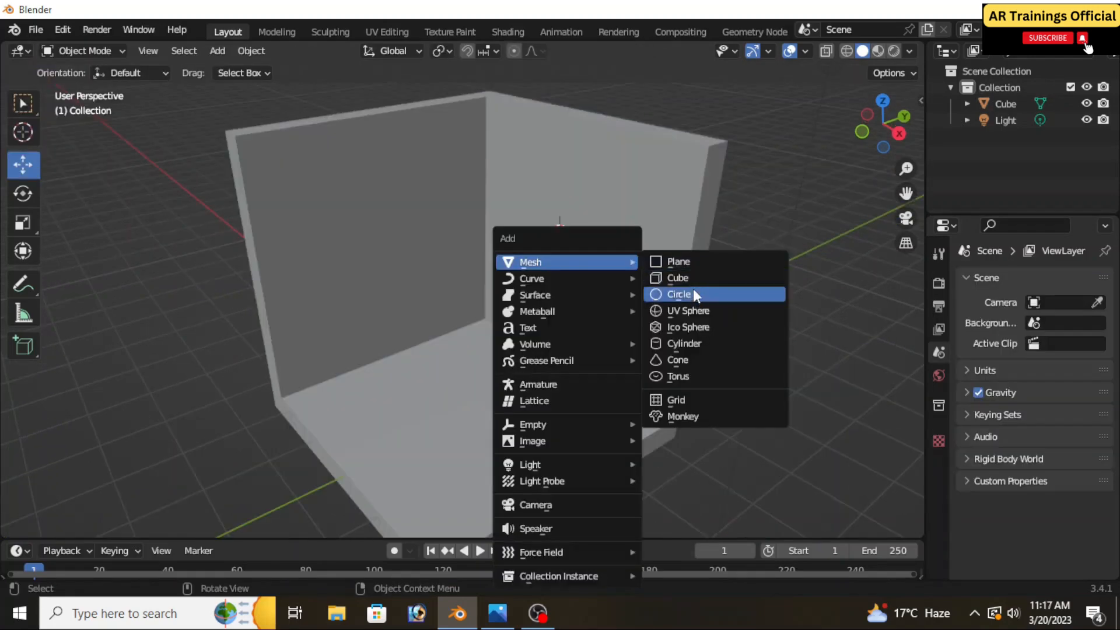
left_click(693, 278)
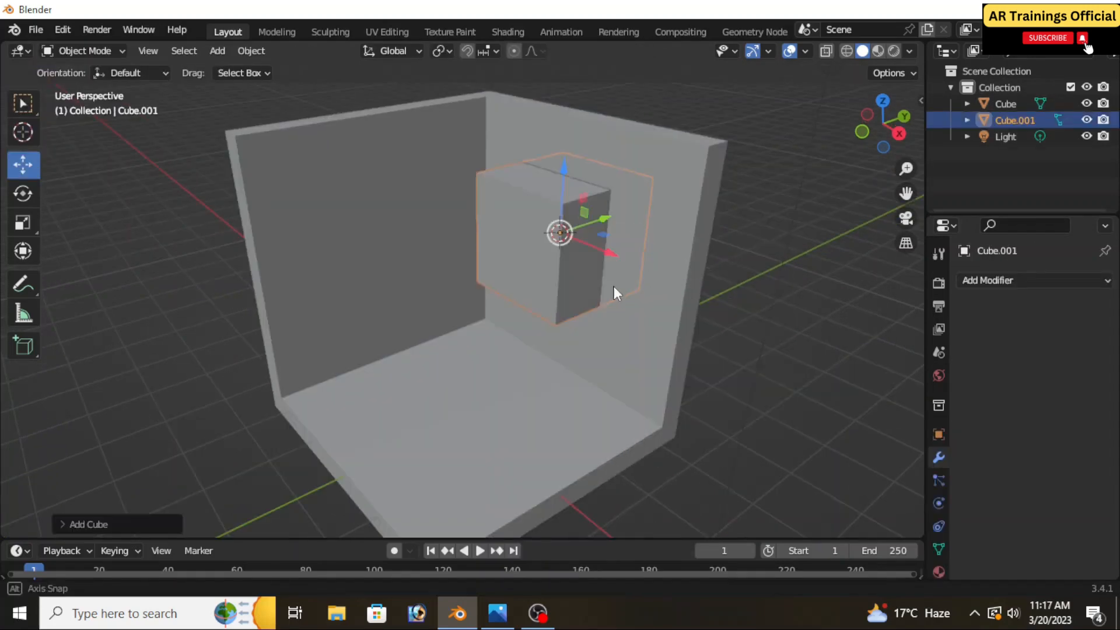
Move the second cube along X and upward within the right-hand wall, and scale it about 1.5 times along Z
middle_click_drag(613, 286, 625, 286)
mouse_move(596, 243)
left_mouse_down()
mouse_move(628, 255)
mouse_move(611, 250)
left_mouse_up()
left_click_drag(575, 197, 574, 180)
key("s")
key("z")
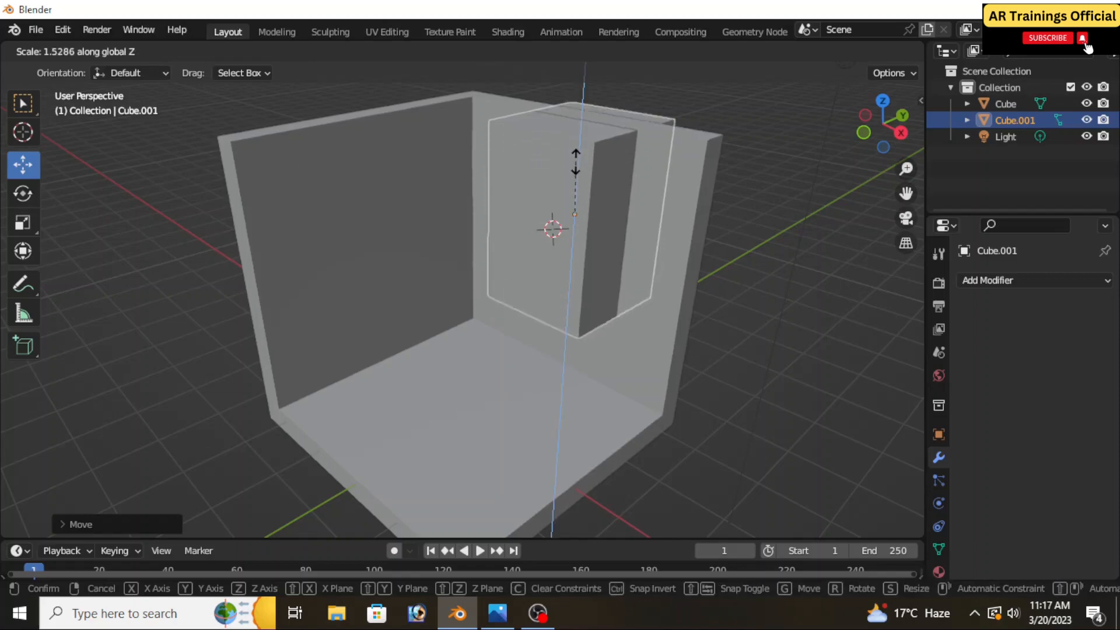
left_click(576, 164)
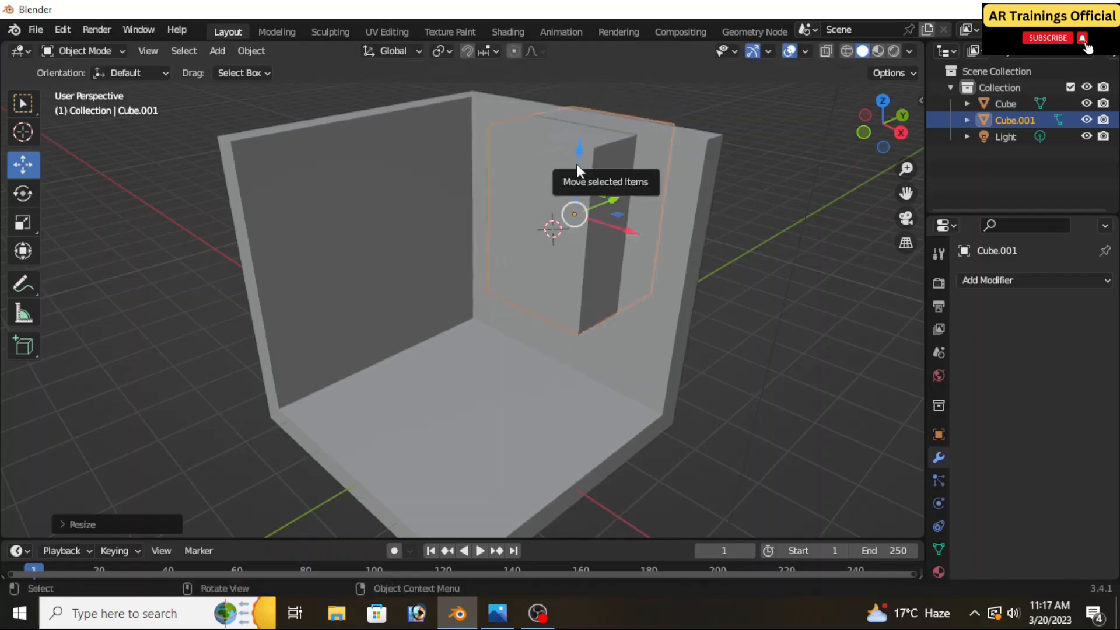
Lower the window cube slightly, and add a Boolean Difference modifier to the room with that cube as its object
left_click_drag(576, 164, 576, 176)
mouse_move(605, 282)
middle_mouse_down()
mouse_move(646, 293)
mouse_move(495, 295)
mouse_move(598, 289)
middle_mouse_up()
left_click(642, 356)
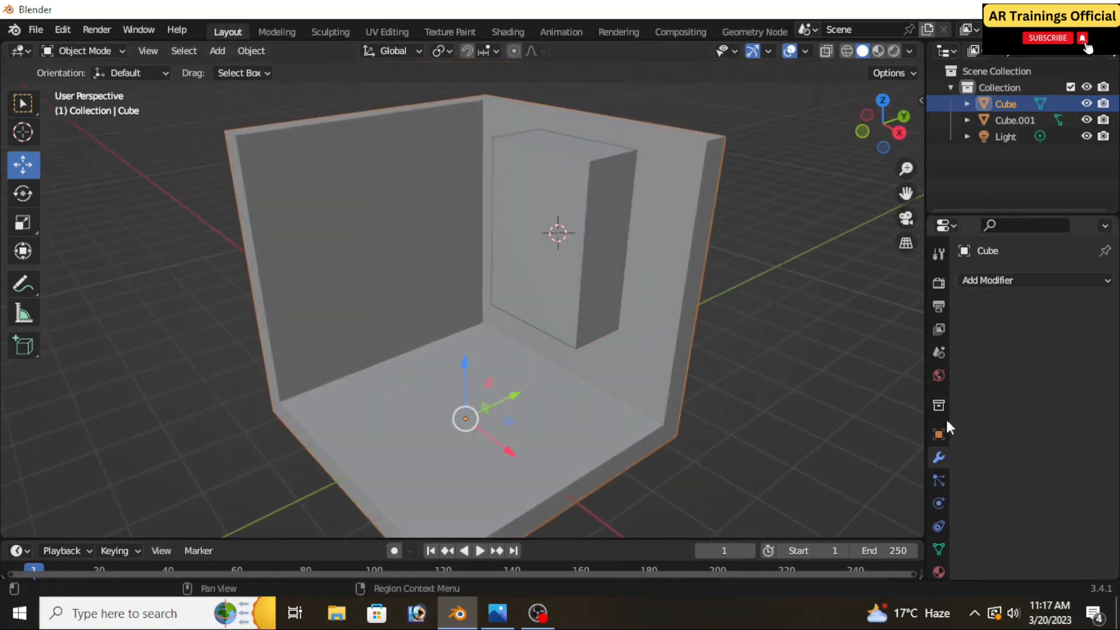
left_click(980, 279)
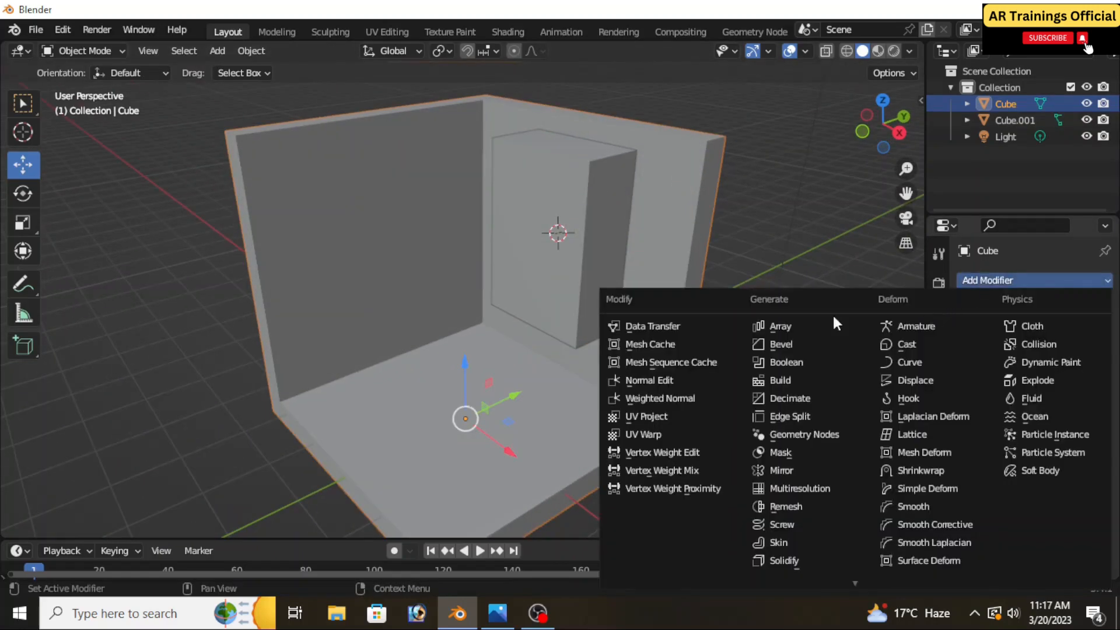
left_click(793, 360)
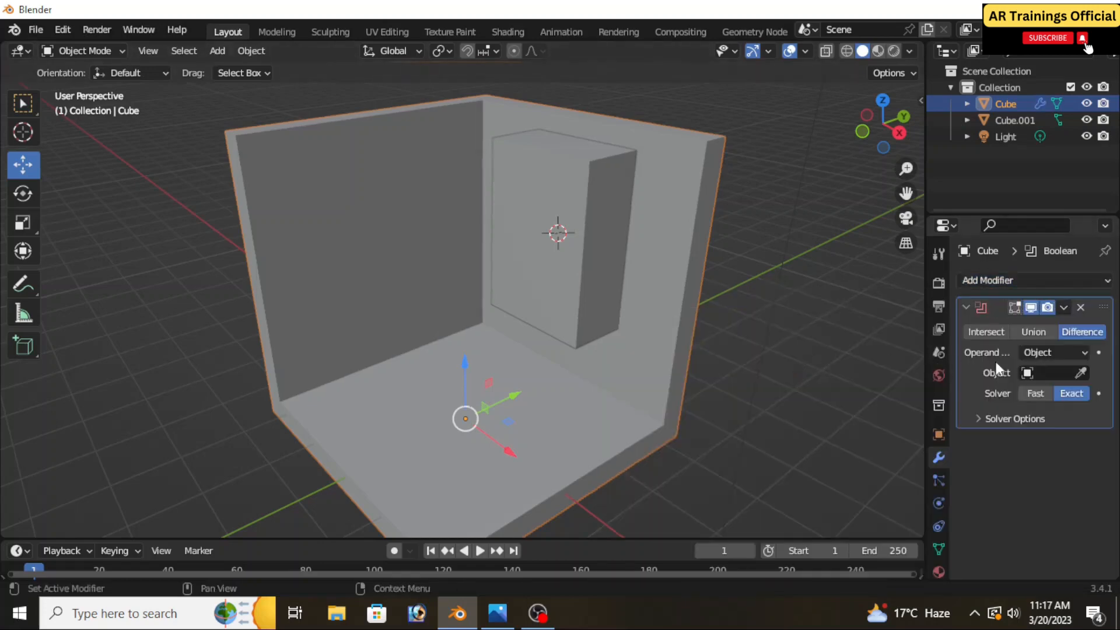
left_click(1082, 372)
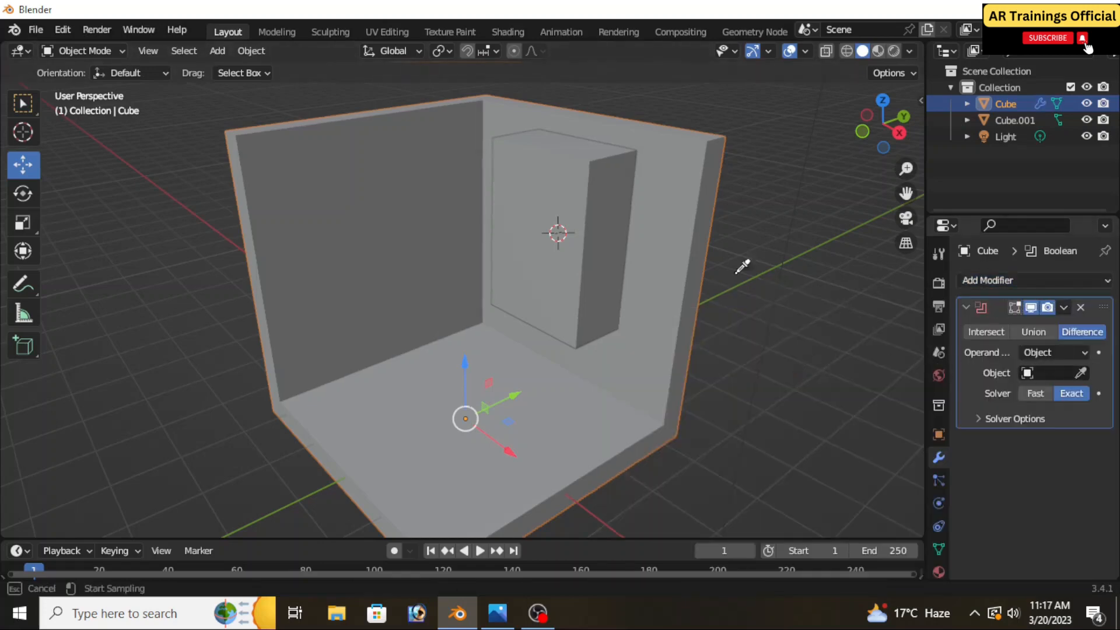
left_click(552, 163)
Apply the room's Boolean modifier and delete the cutter cube from the window opening
left_click(1064, 308)
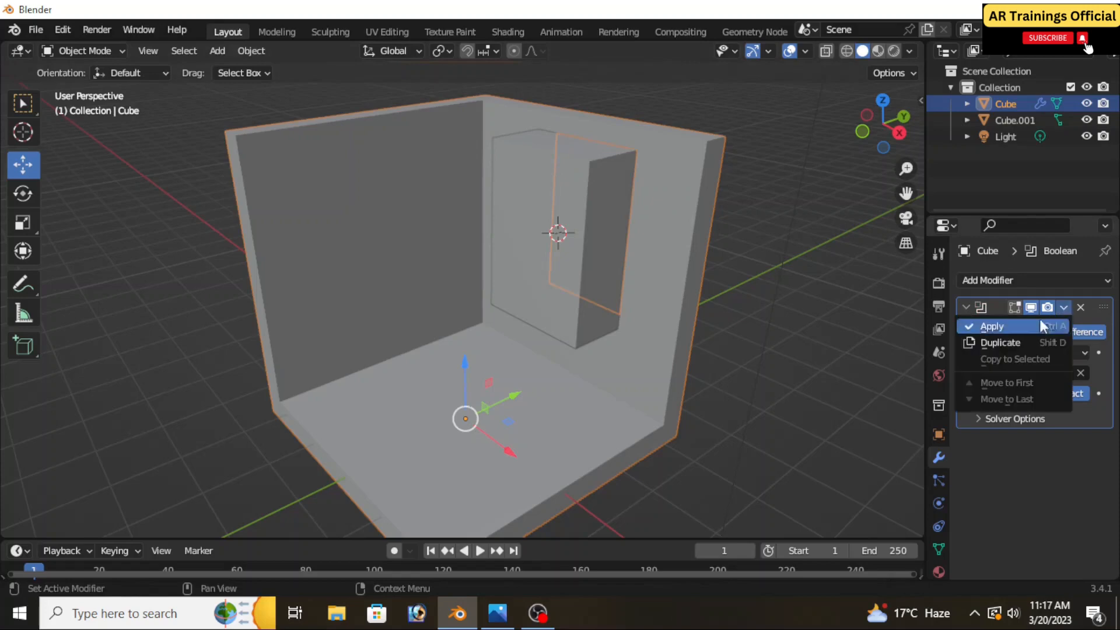
left_click(1040, 318)
left_click(543, 227)
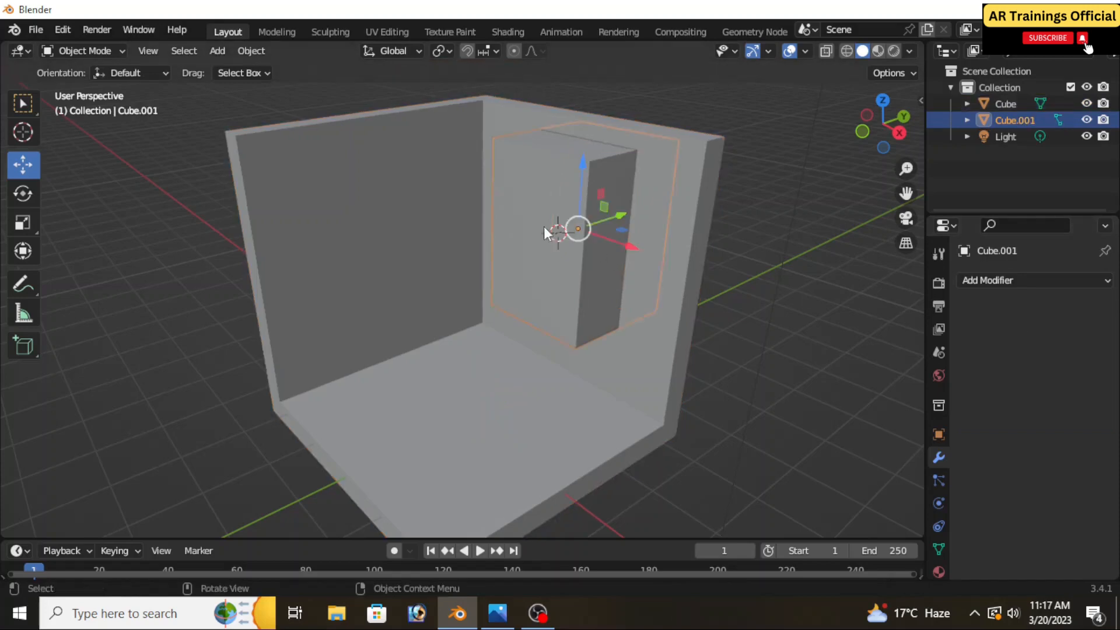
key("Delete")
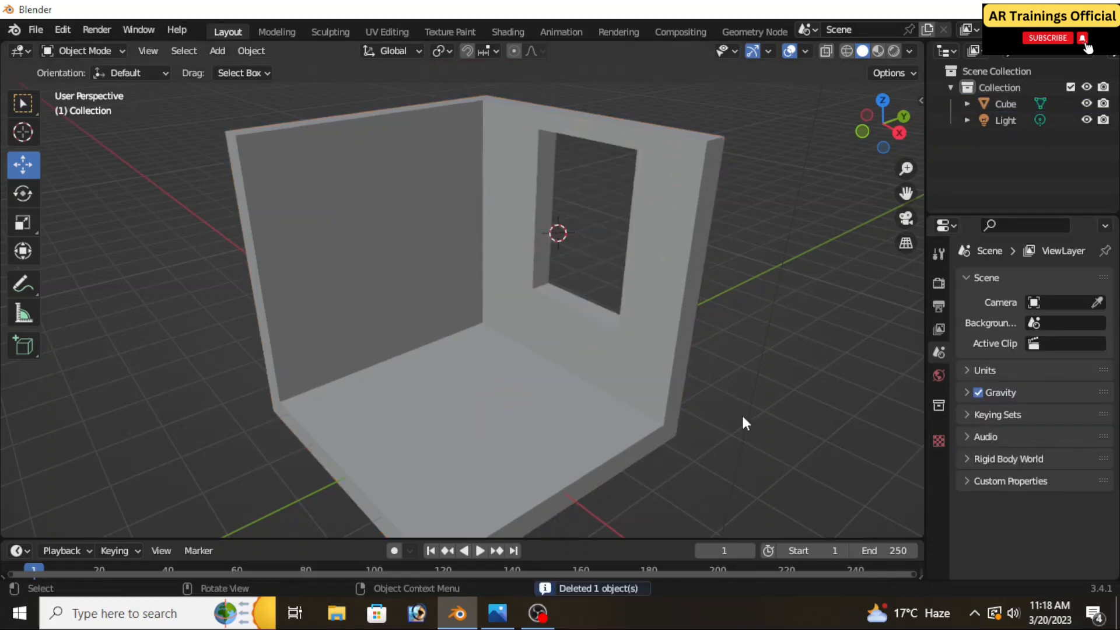
mouse_move(743, 417)
middle_mouse_down()
mouse_move(365, 409)
mouse_move(754, 412)
middle_mouse_up()
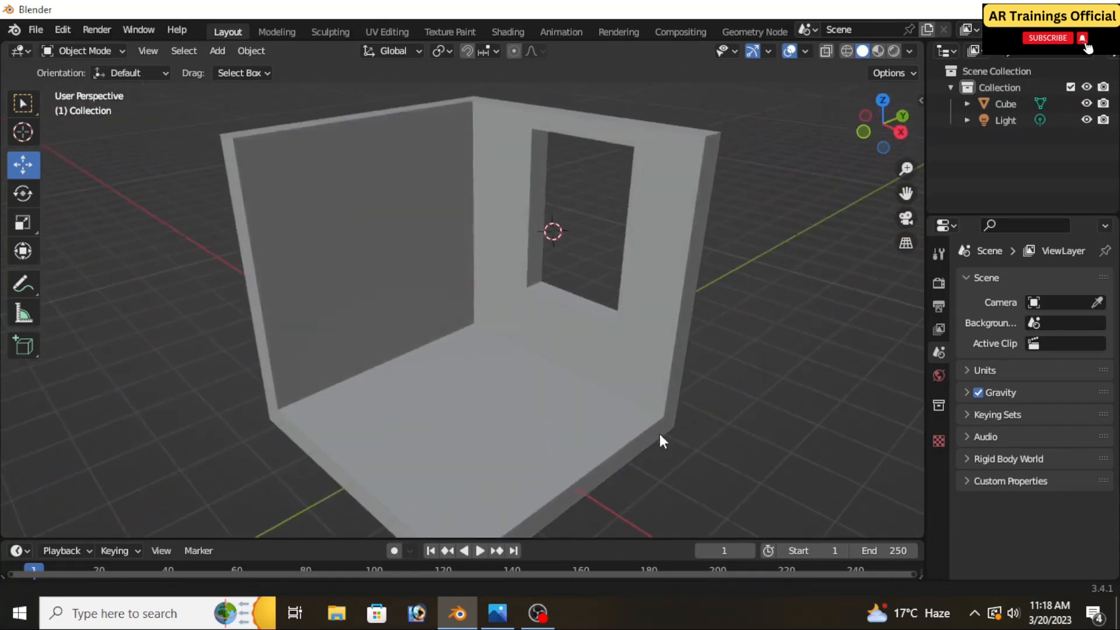
middle_click_drag(662, 441, 651, 421)
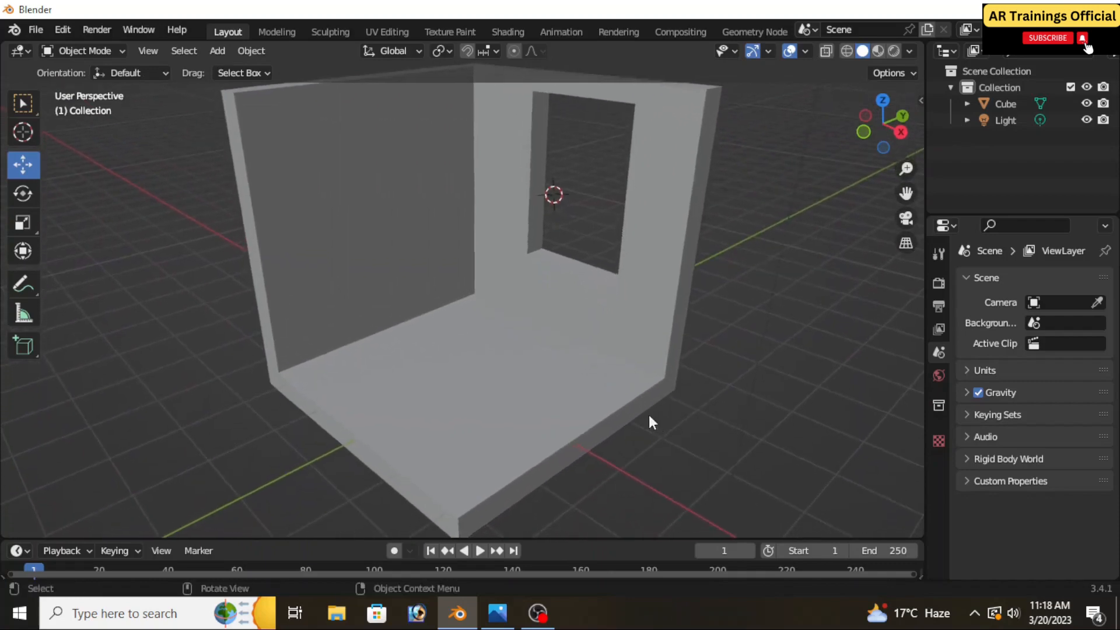
Add a plane mesh and lower it along Z from the window to the room's floor
left_click(491, 382)
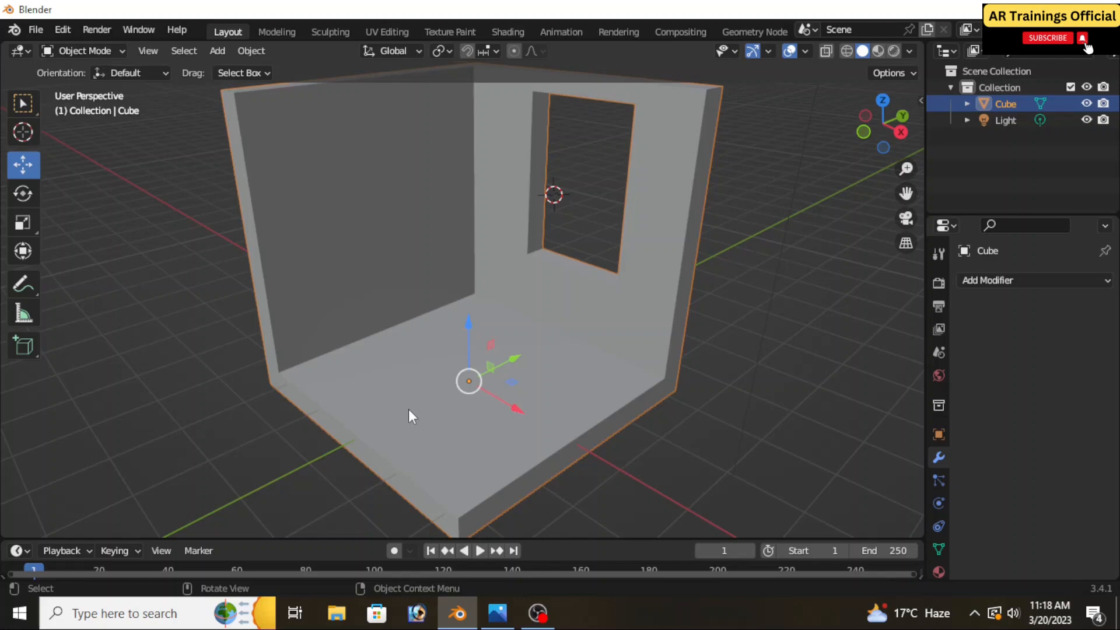
key("shift+a")
mouse_move(355, 266)
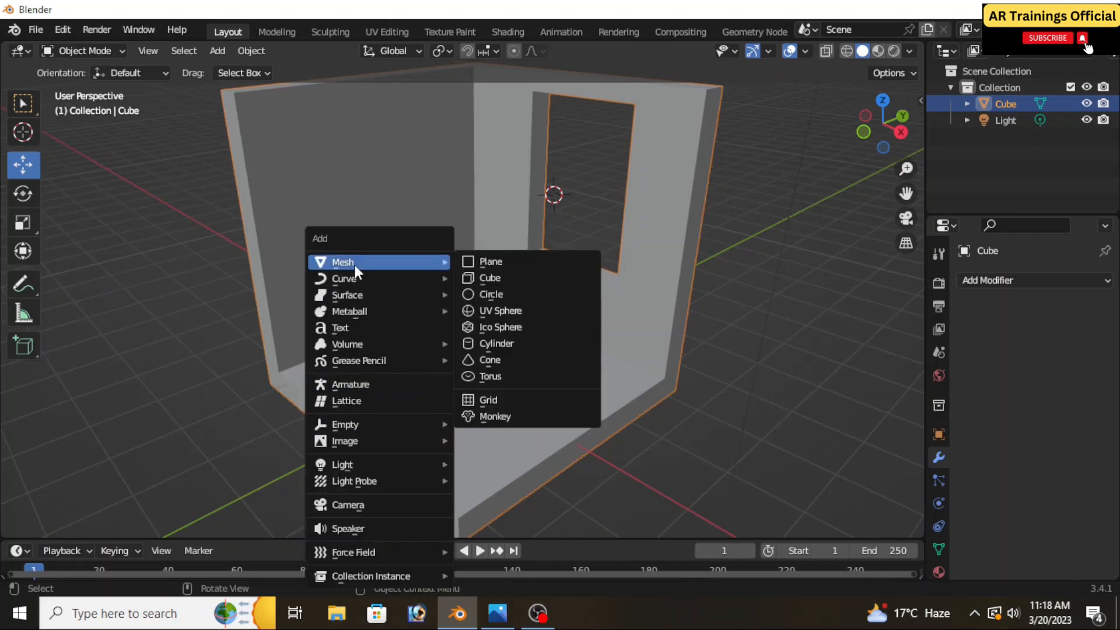
left_click(477, 263)
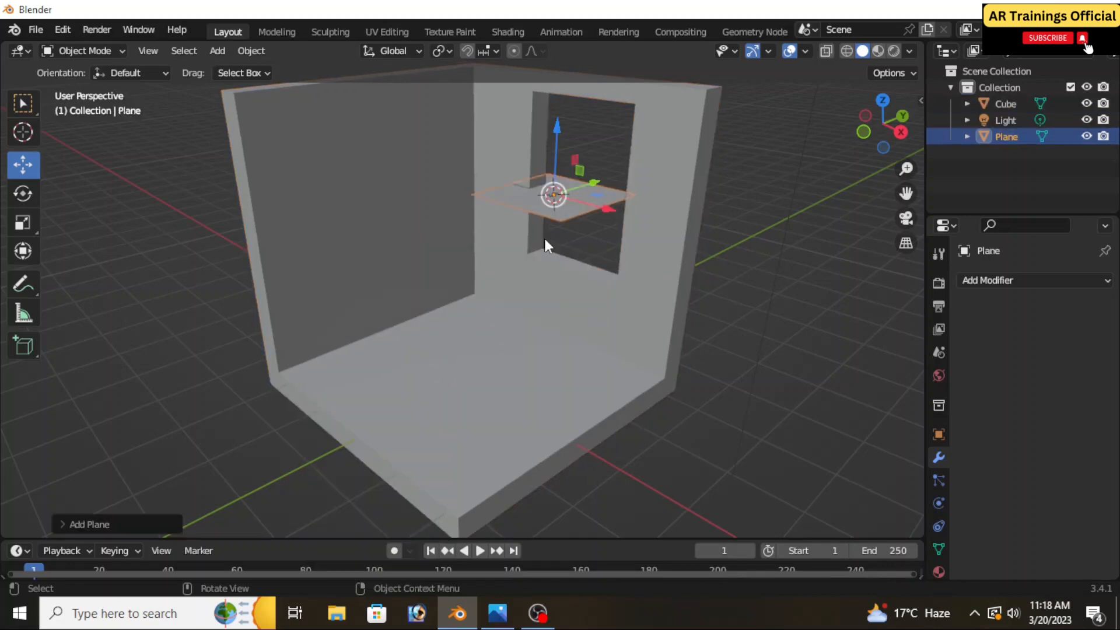
left_click_drag(558, 130, 565, 305)
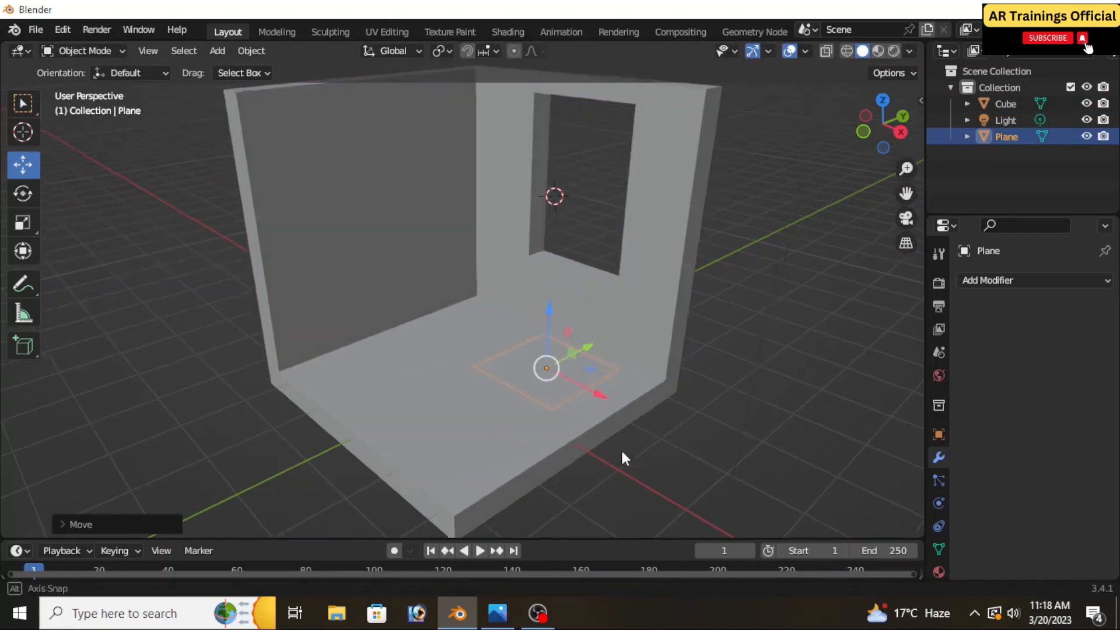
middle_click_drag(620, 448, 593, 458)
Move the plane along Y toward the open side of the floor opposite the window wall, and adjust its height above the floor
left_click_drag(559, 361, 559, 407)
mouse_move(564, 391)
middle_mouse_down()
mouse_move(579, 380)
mouse_move(577, 404)
middle_mouse_up()
left_click_drag(553, 336, 440, 414)
scroll(446, 428, "up", 2)
middle_click_drag(446, 428, 435, 442)
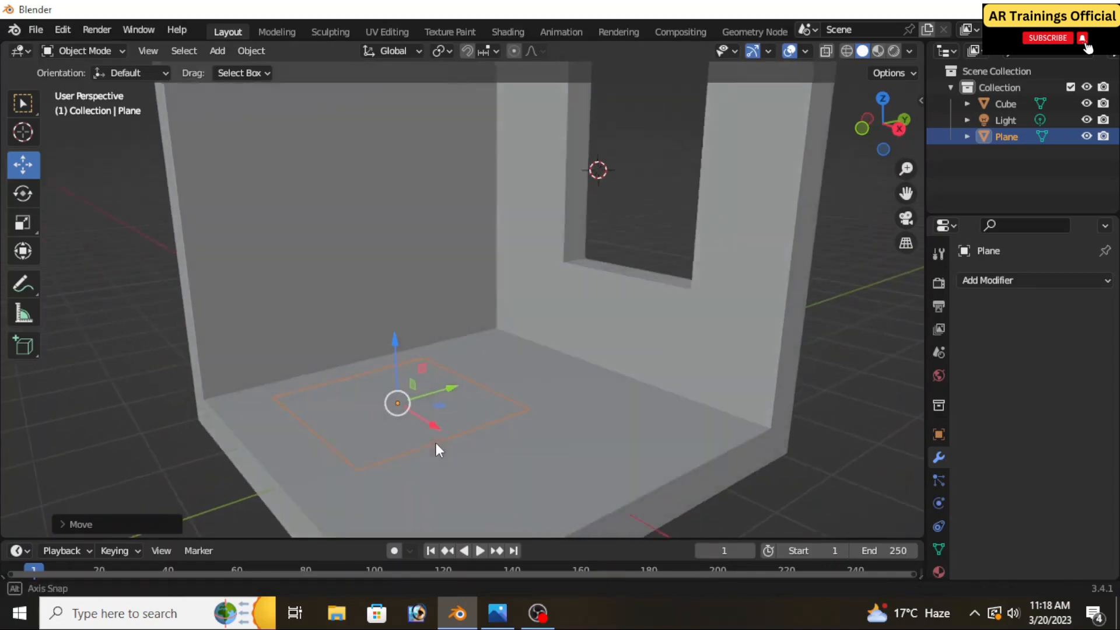
left_click_drag(394, 372, 415, 394)
middle_click_drag(415, 395, 442, 456)
Scale the plane along X to about twice its length
key("s")
key("x")
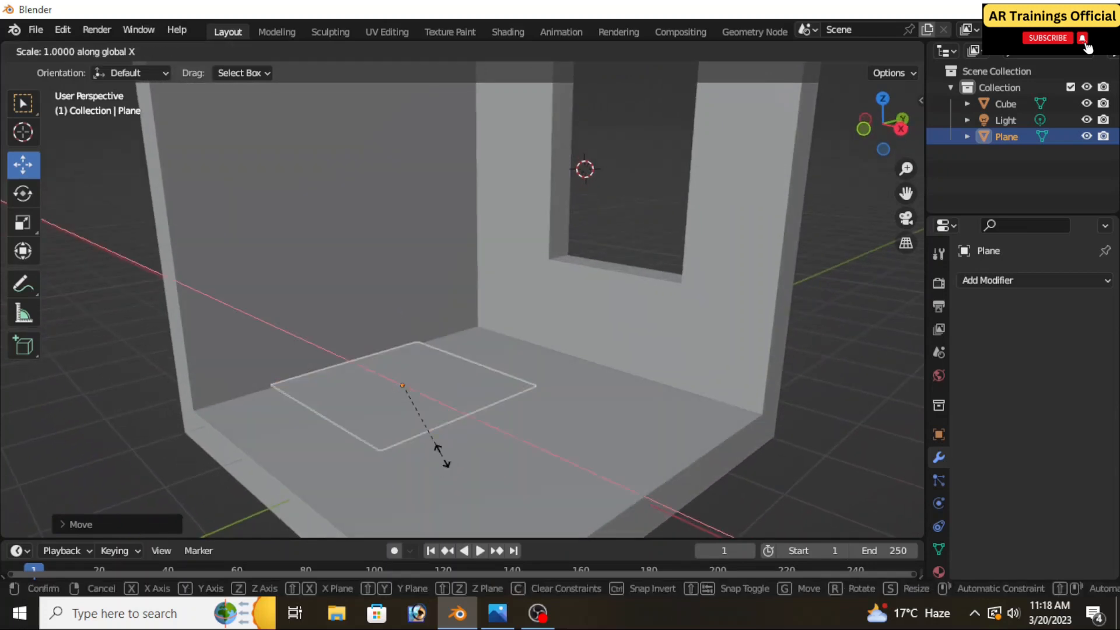
left_click(524, 519)
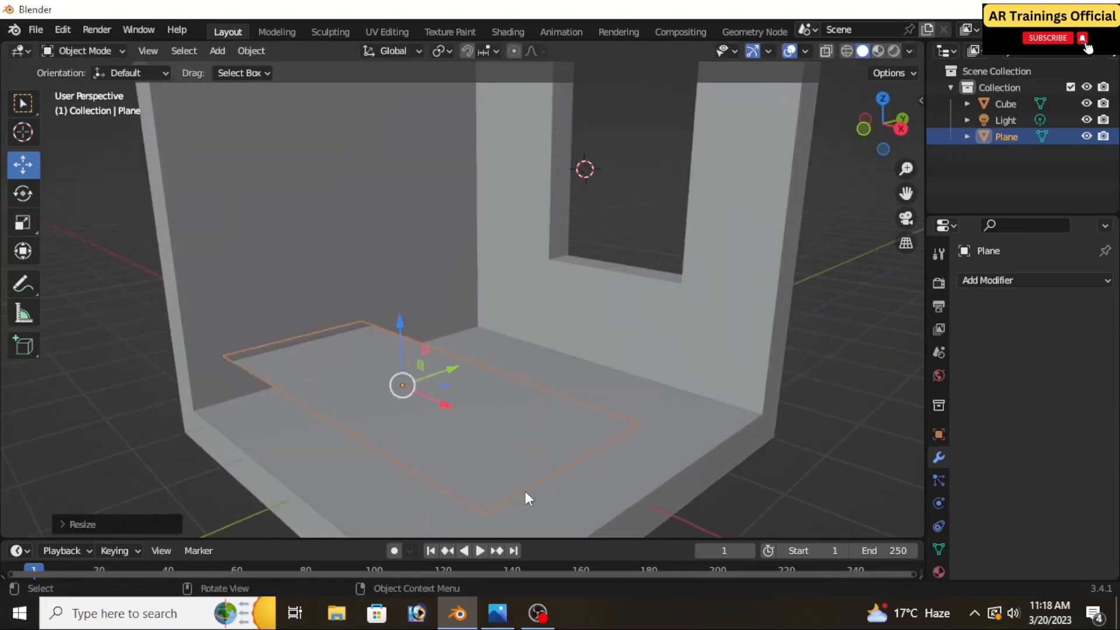
Narrow the plane along Y to about half its width to form a floor plank
scroll(520, 488, "down", 4)
middle_click_drag(520, 487, 497, 417)
scroll(497, 415, "up", 4)
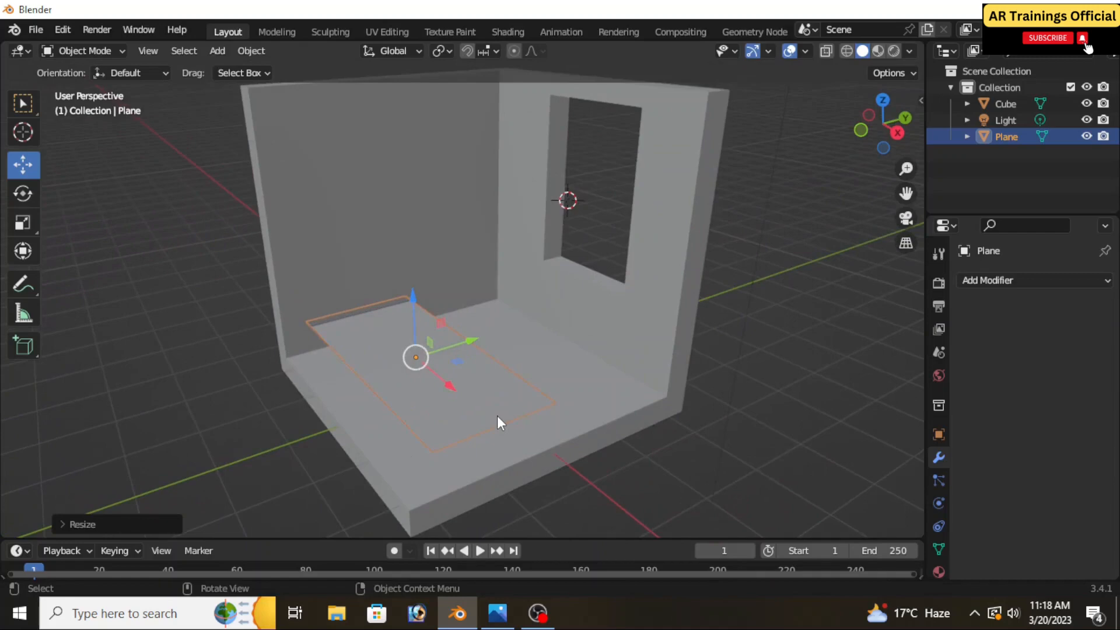
key("s")
key("y")
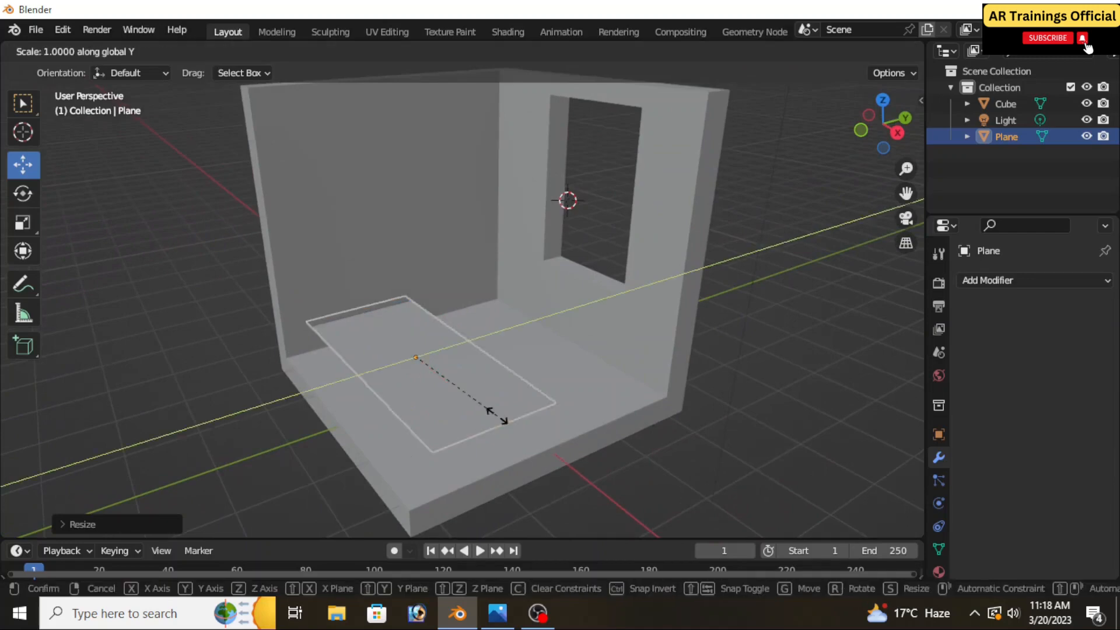
left_click(433, 401)
scroll(433, 401, "up", 3)
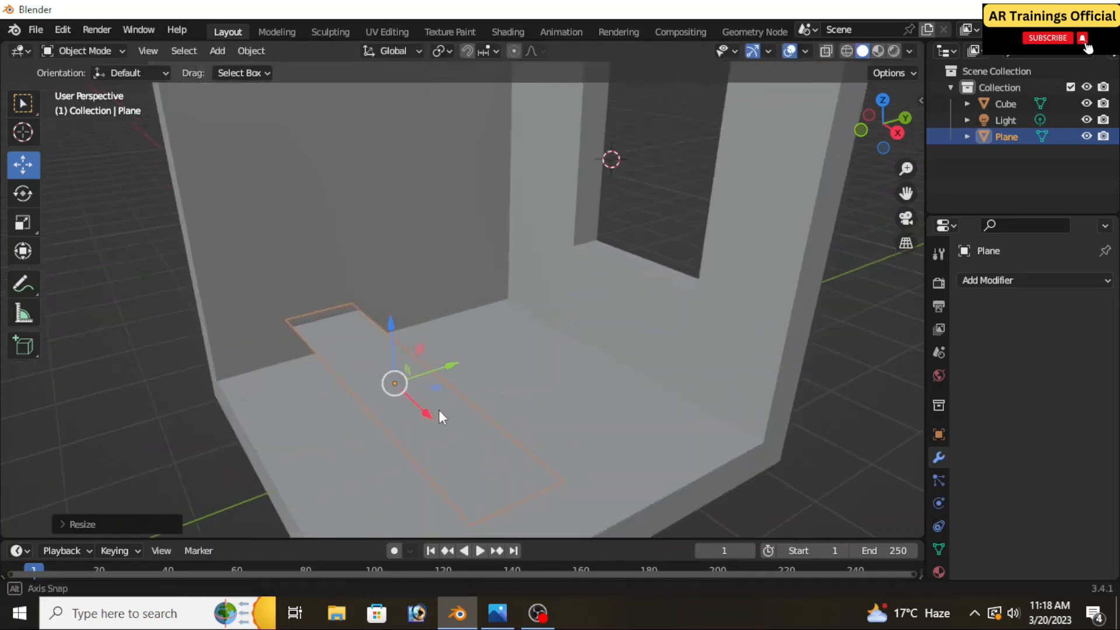
Add a Solidify modifier to the plank and set its thickness to 0.09 m
middle_click_drag(439, 409, 456, 381)
scroll(453, 374, "down", 1)
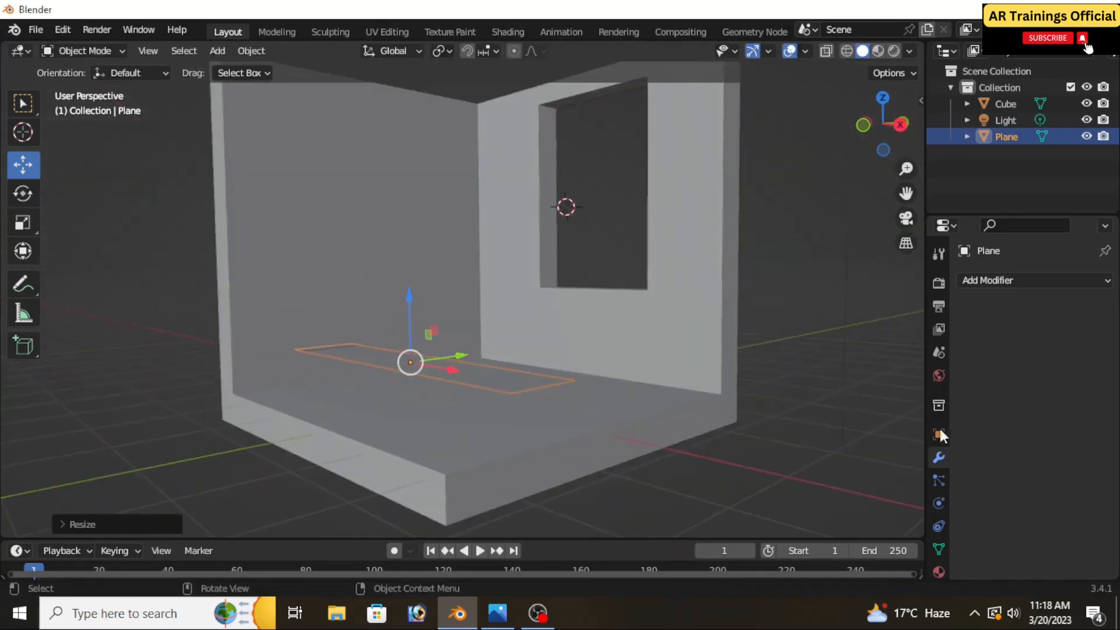
left_click(975, 280)
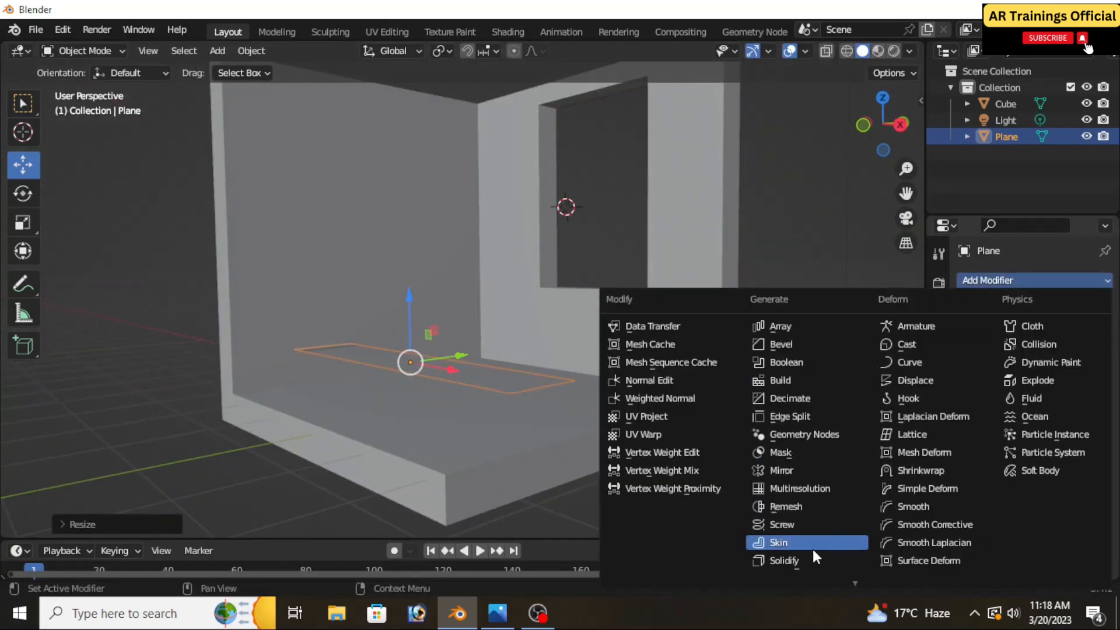
left_click(796, 558)
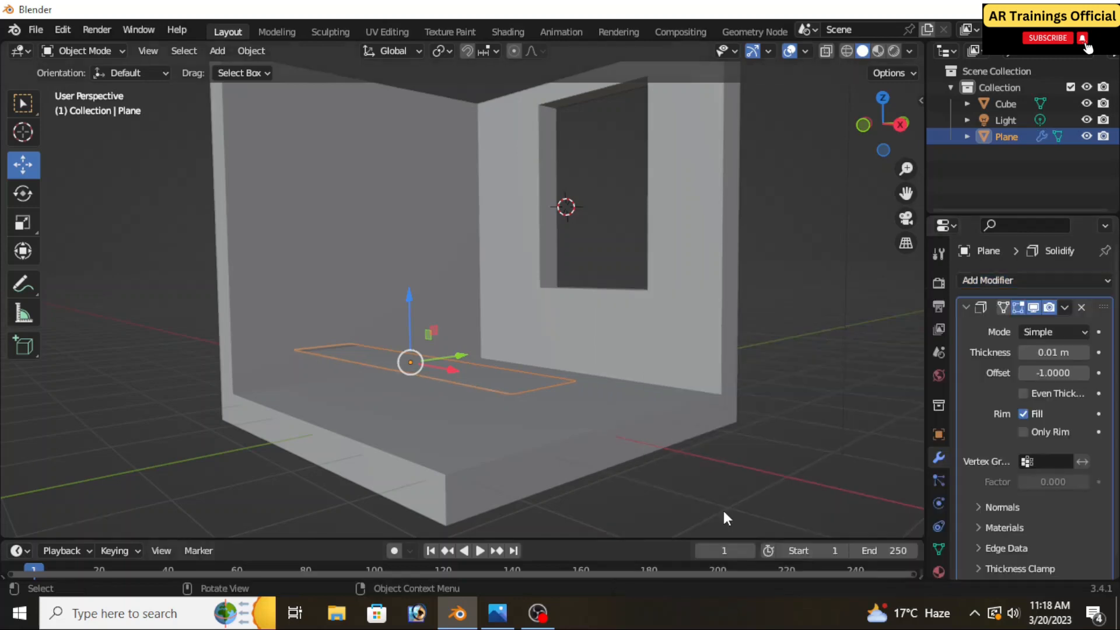
mouse_move(1030, 351)
left_mouse_down()
mouse_move(1063, 351)
mouse_move(1044, 351)
left_mouse_up()
middle_click_drag(618, 432, 602, 377)
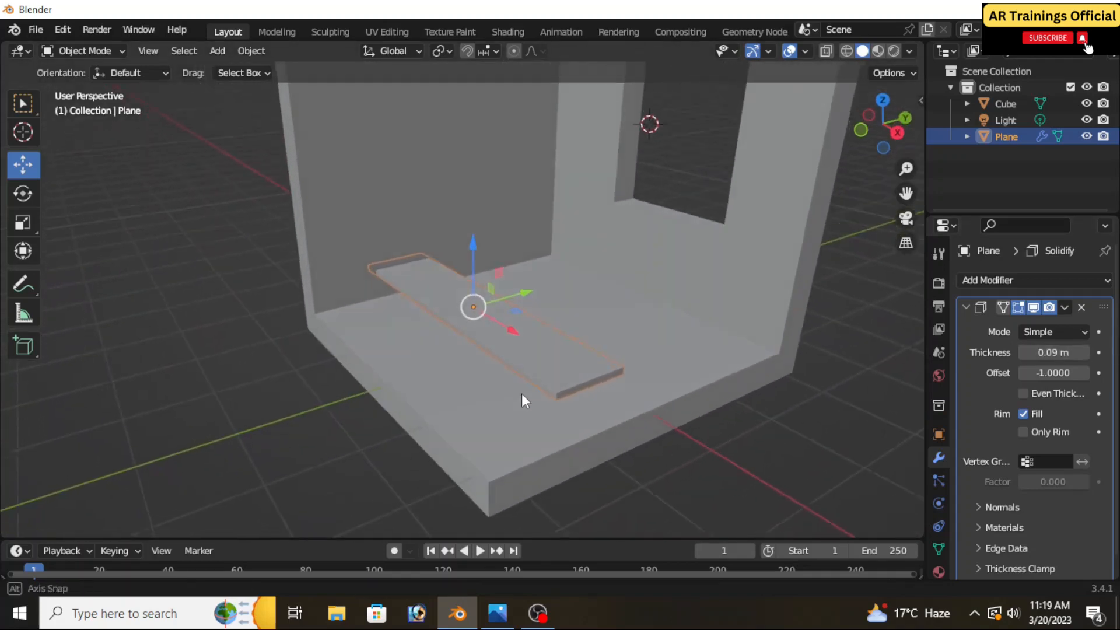
Position the plank on the floor along the open edge opposite the window wall, and apply its Solidify modifier
middle_click_drag(522, 398, 484, 311)
left_click_drag(473, 275, 472, 299)
middle_click_drag(477, 369, 509, 355)
left_click_drag(509, 351, 512, 357)
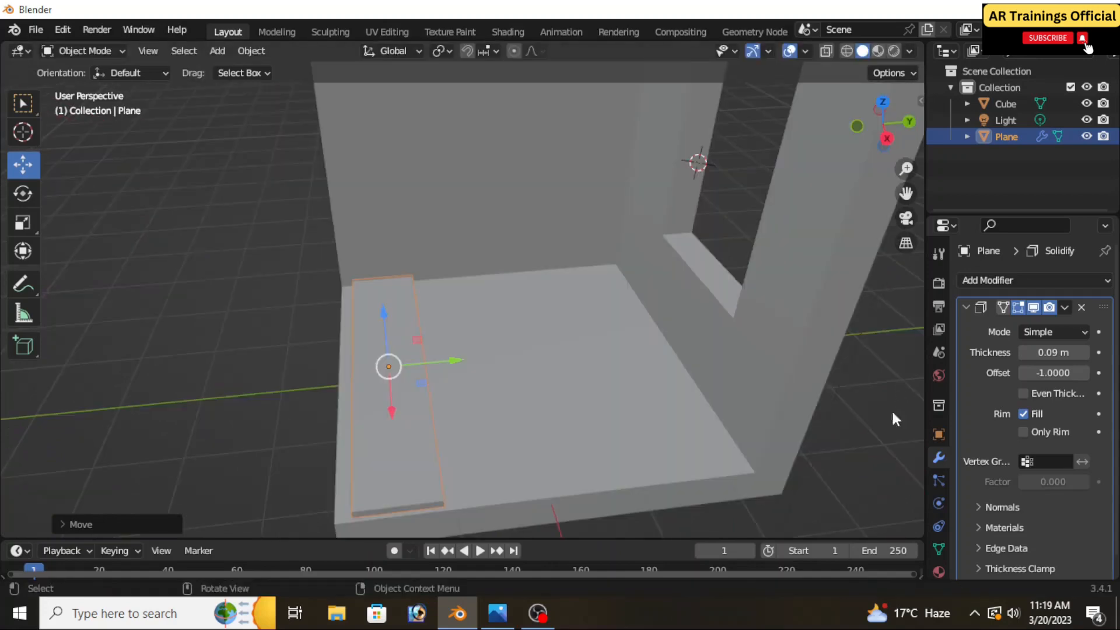
left_click(1065, 307)
left_click(1024, 329)
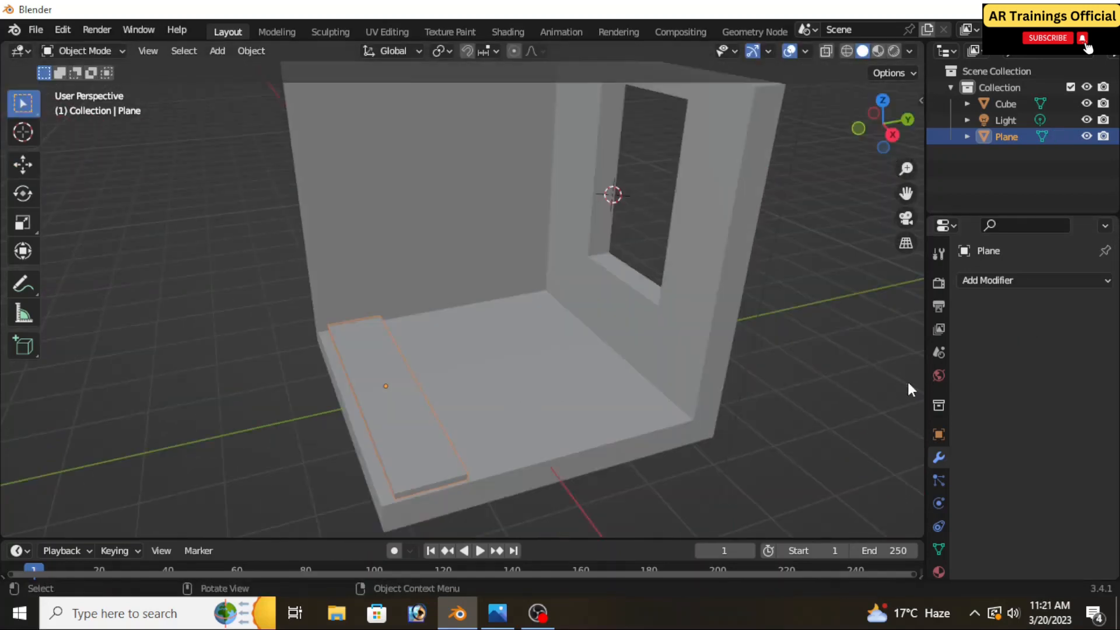
Add an Array modifier to the plank with relative offset factors of 0 in X and 1 in Y
left_click(1009, 279)
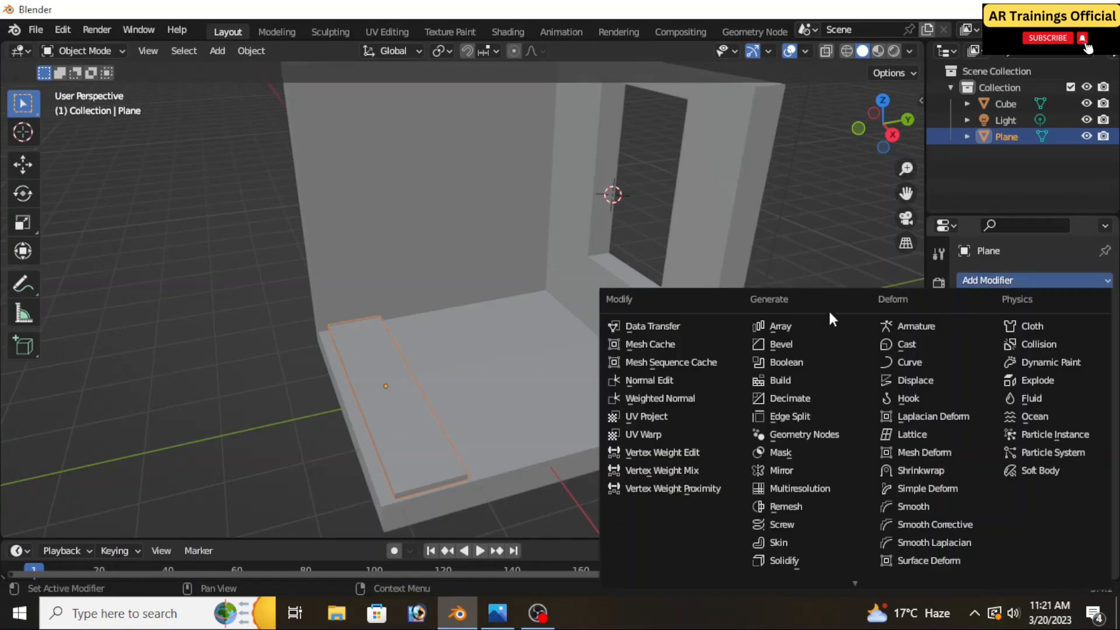
left_click(799, 322)
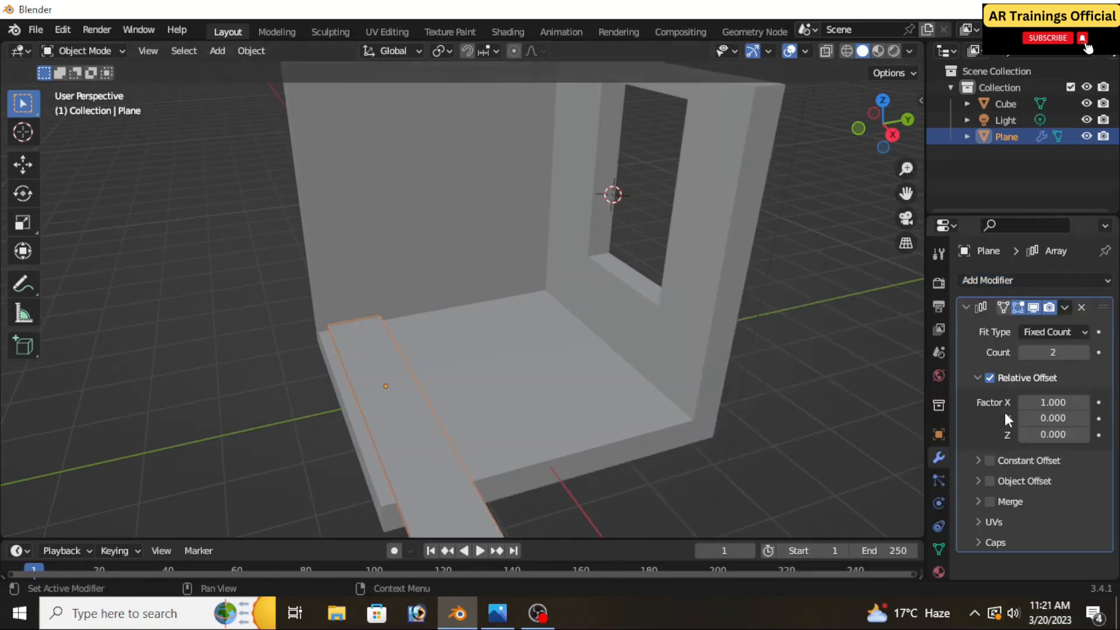
middle_click_drag(828, 425, 683, 430)
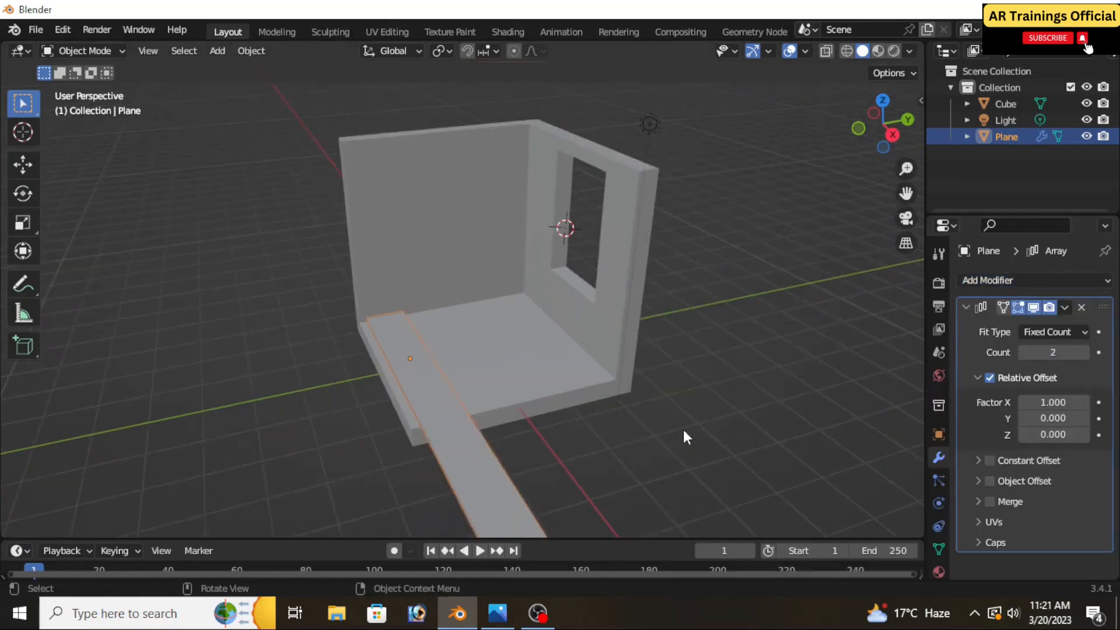
left_click(1046, 418)
type("1")
key("Return")
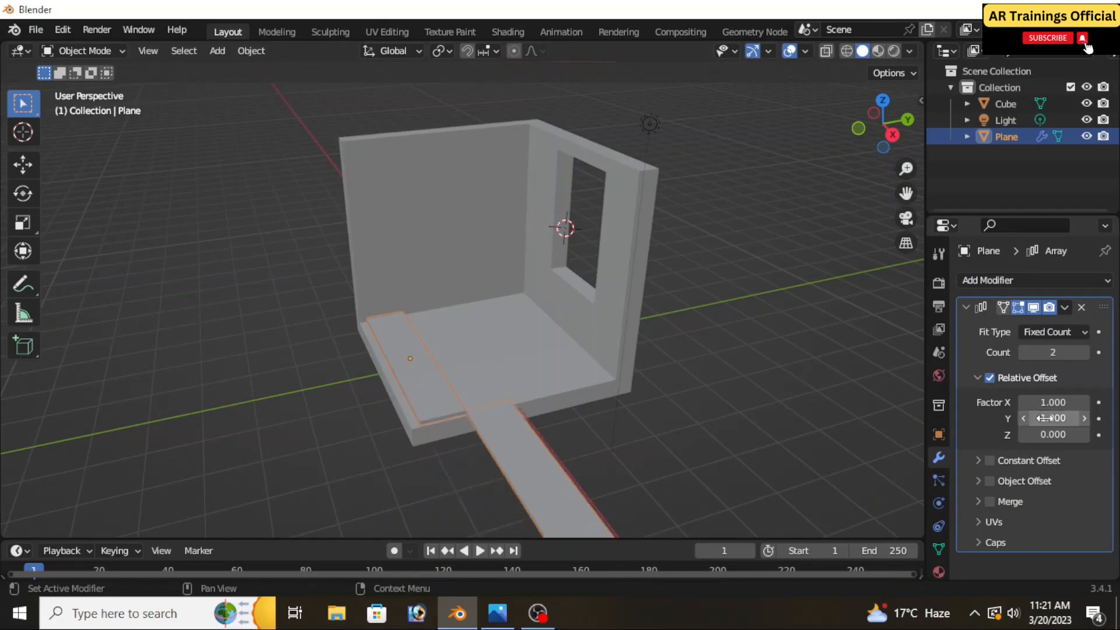
left_click(1048, 402)
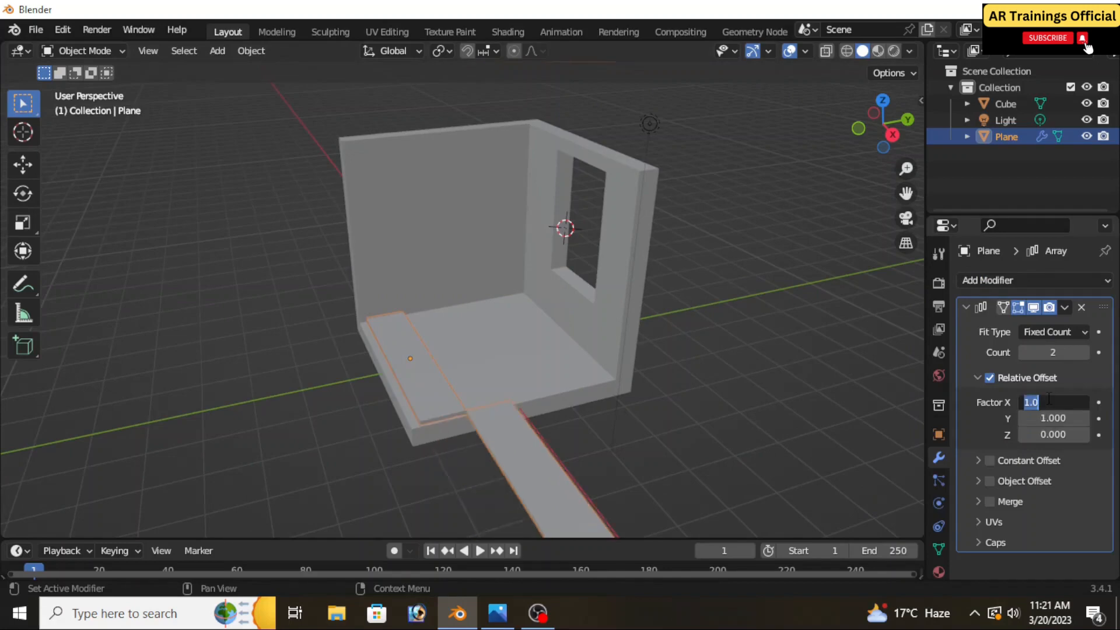
type("0")
key("Return")
middle_click_drag(771, 397, 656, 399)
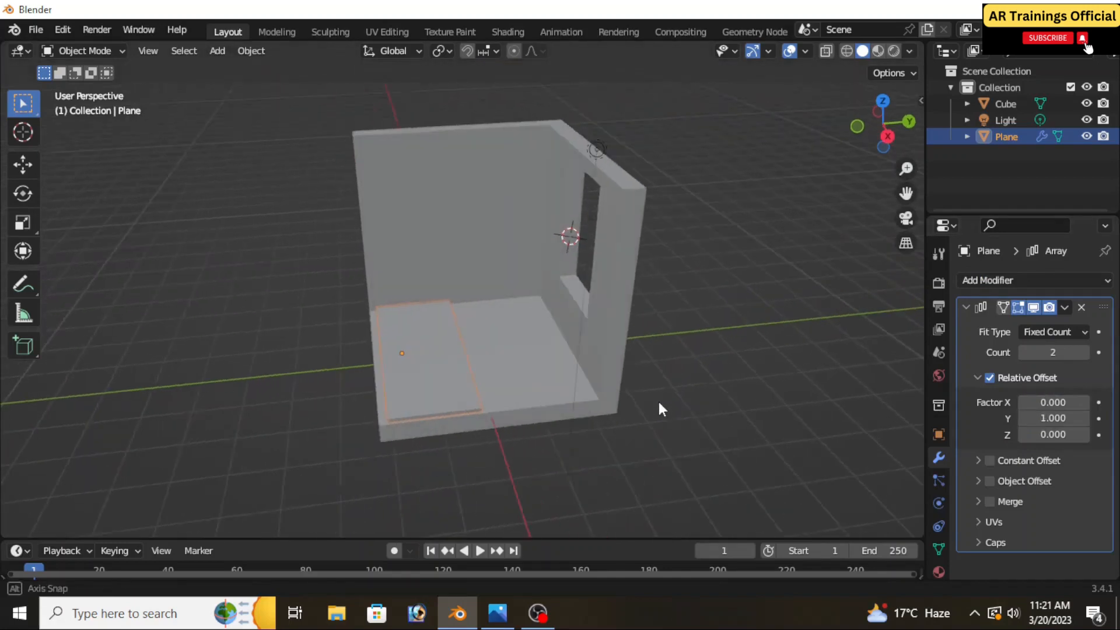
Raise the plank array's count to 3 and set its relative Y offset to 1.1 to leave narrow gaps
left_click_drag(1032, 420, 1073, 420)
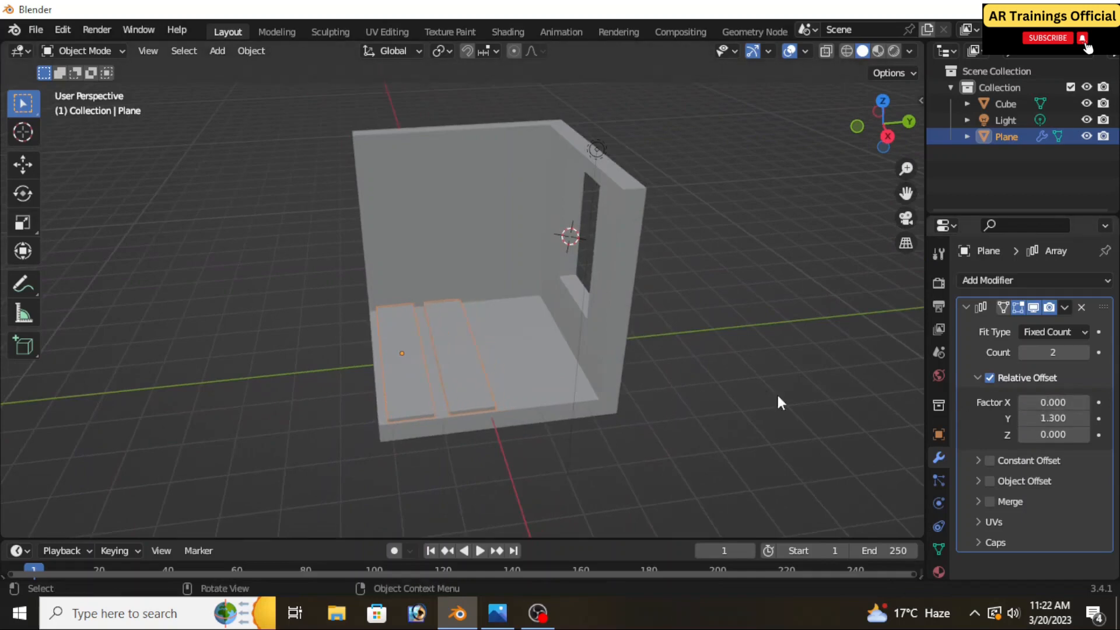
scroll(495, 373, "up", 4)
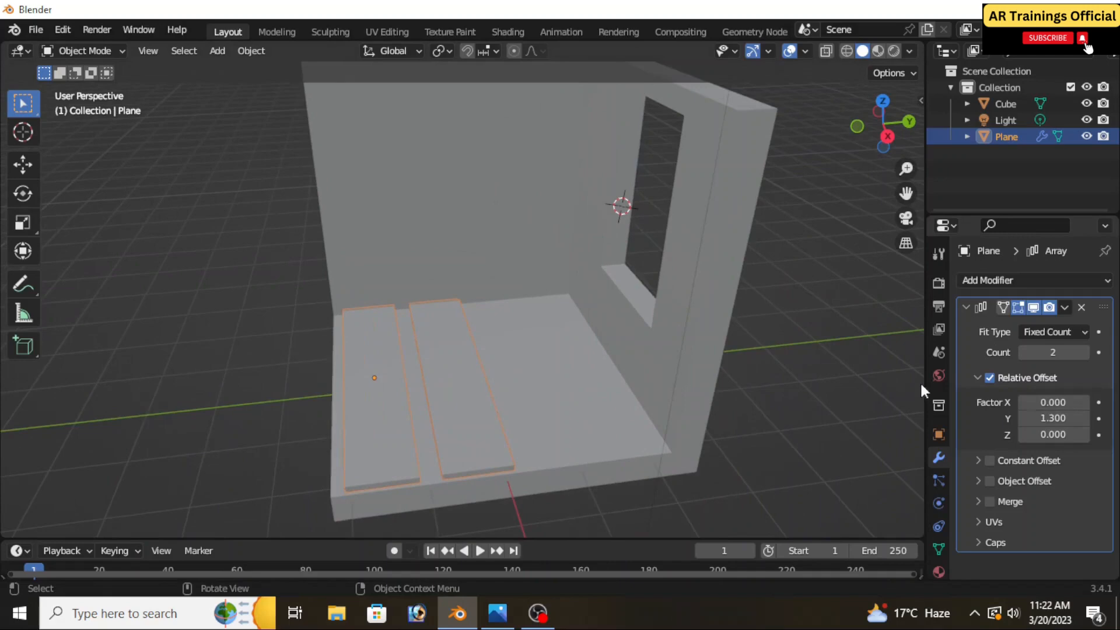
left_click(1085, 353)
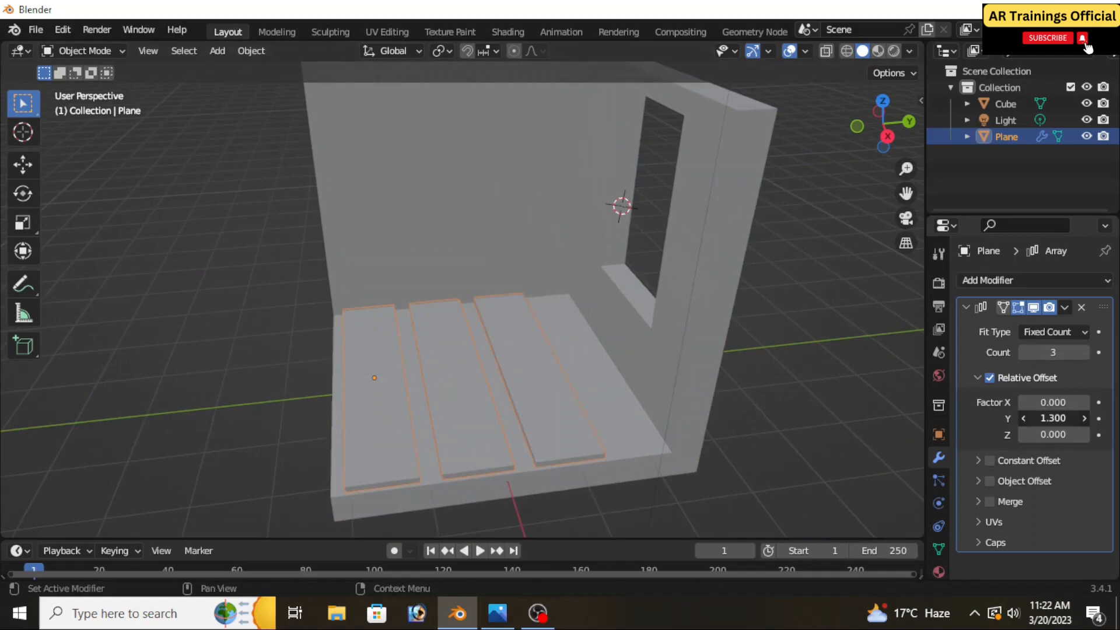
left_click_drag(1052, 419, 1051, 418)
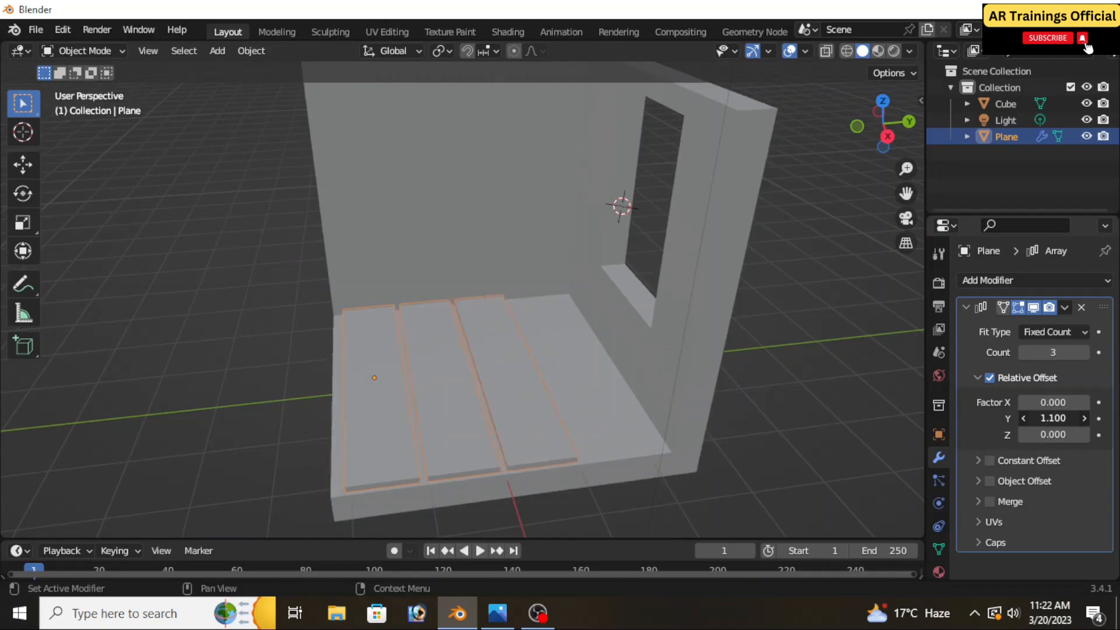
Raise the plank array's count to 4 so the planks cover the floor up to the window wall
left_click(1079, 352)
middle_click_drag(630, 424, 687, 412)
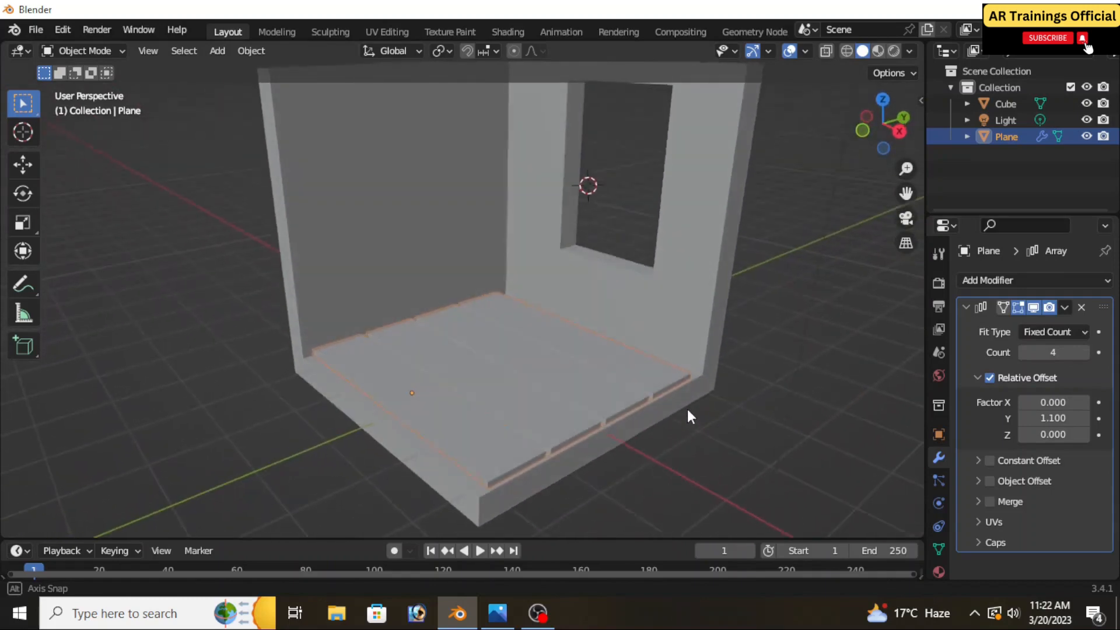
left_click(1063, 308)
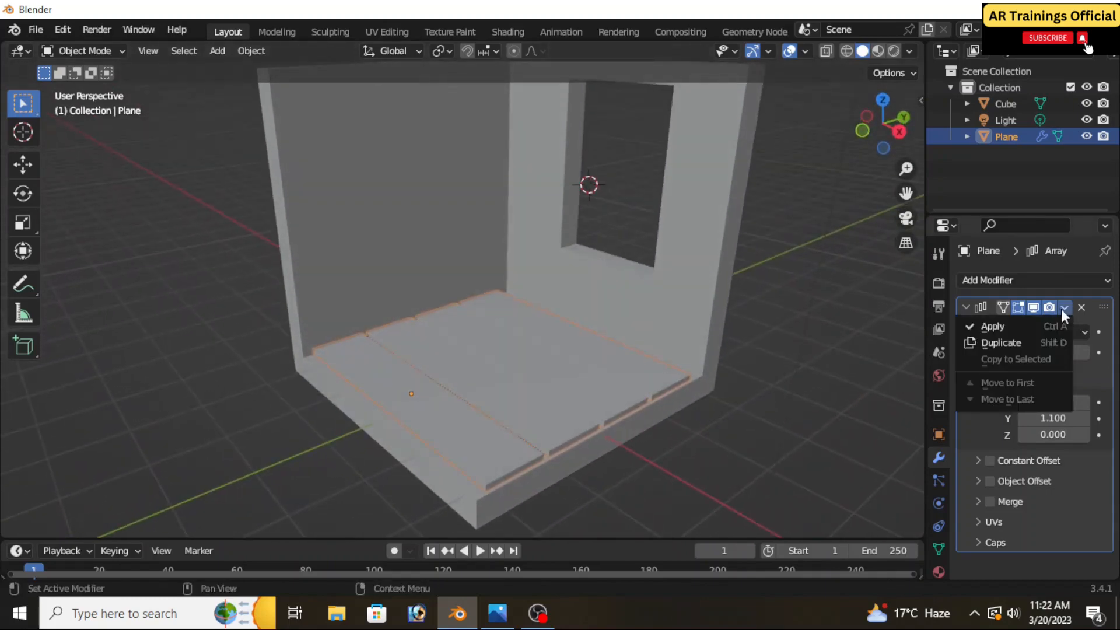
left_click(1013, 340)
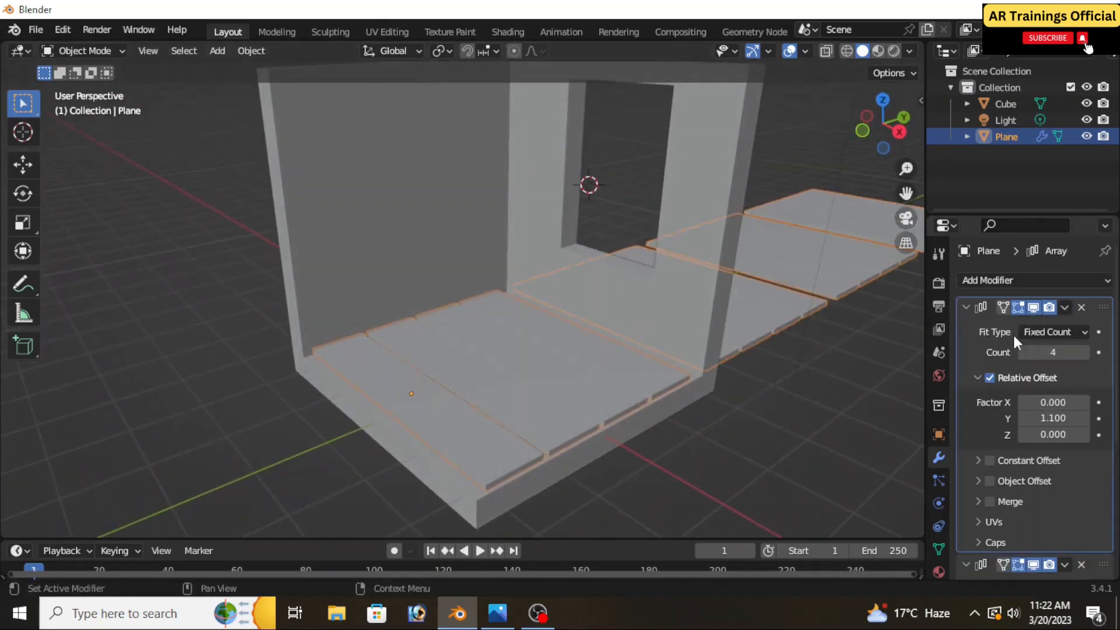
left_click(1081, 308)
Apply the Array modifier on the floor planks
left_click(1064, 308)
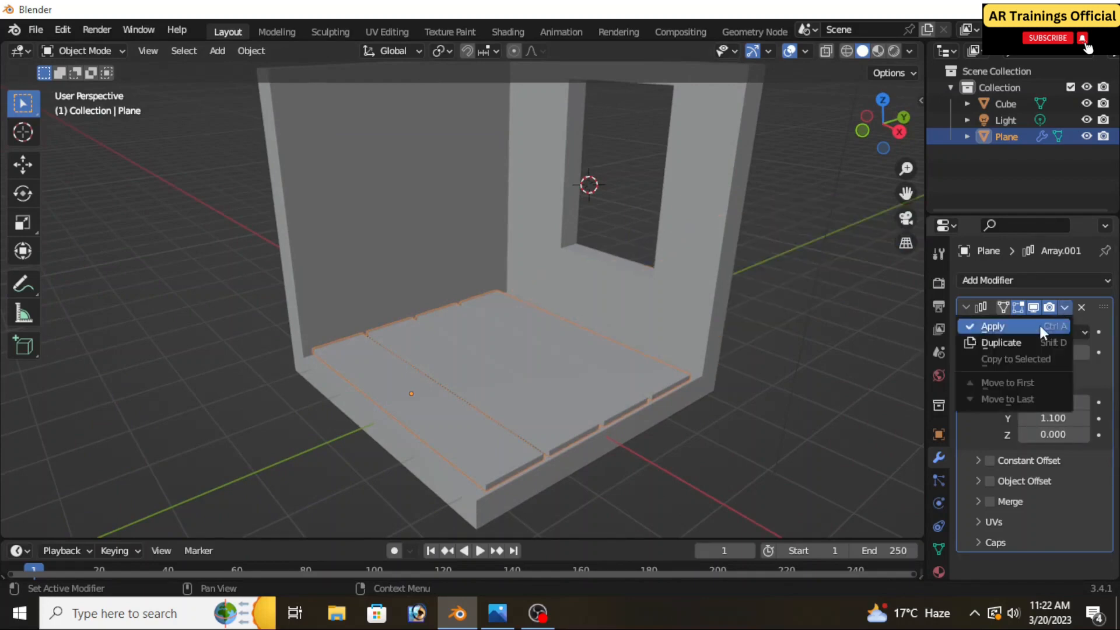
left_click(1038, 323)
middle_click_drag(700, 385, 582, 290)
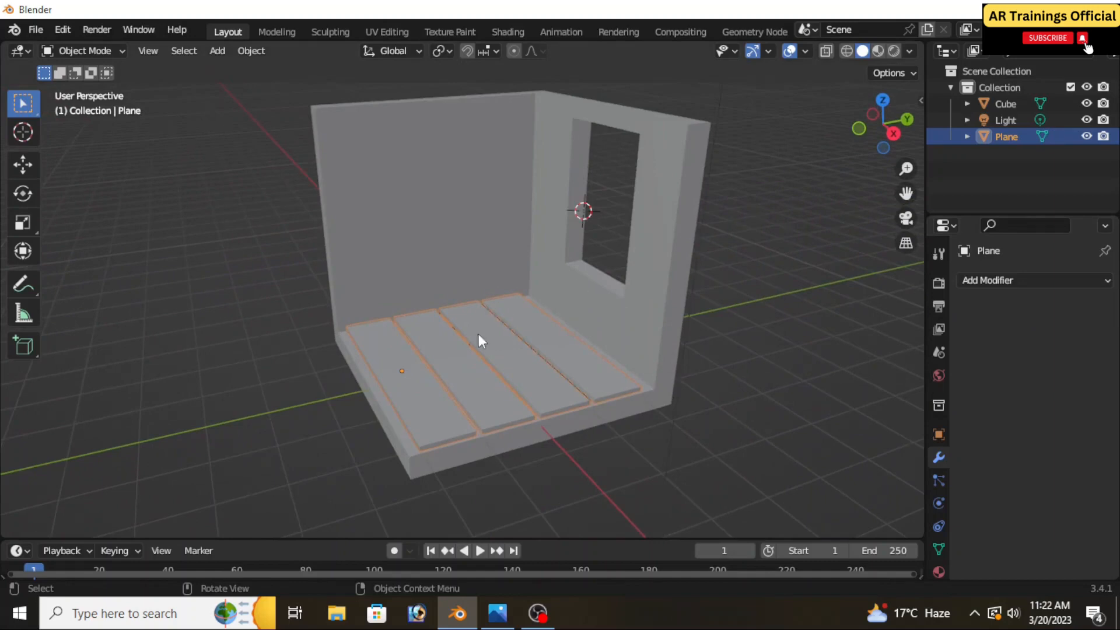
middle_click_drag(523, 358, 608, 347)
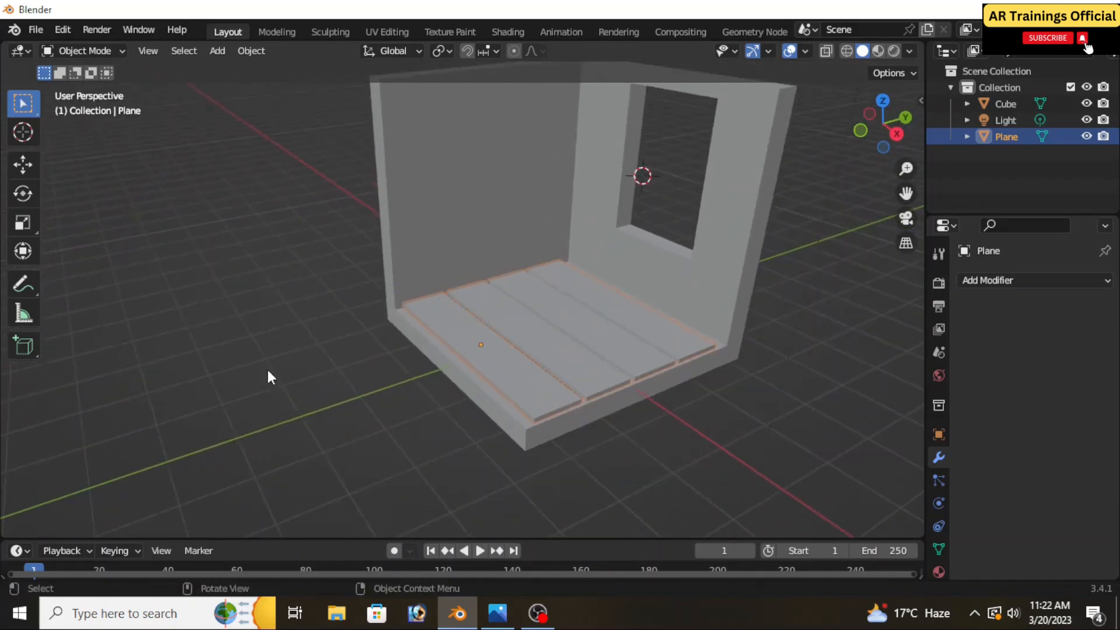
Place the 3D cursor on the planks near the window wall and add a cube there
left_click(23, 136)
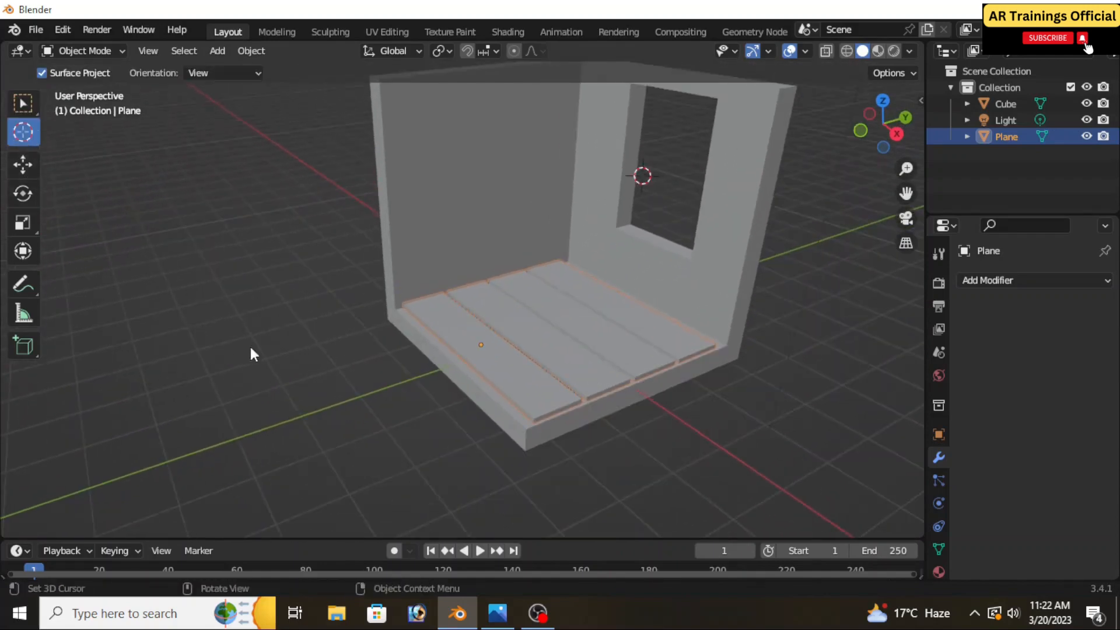
scroll(512, 397, "up", 5)
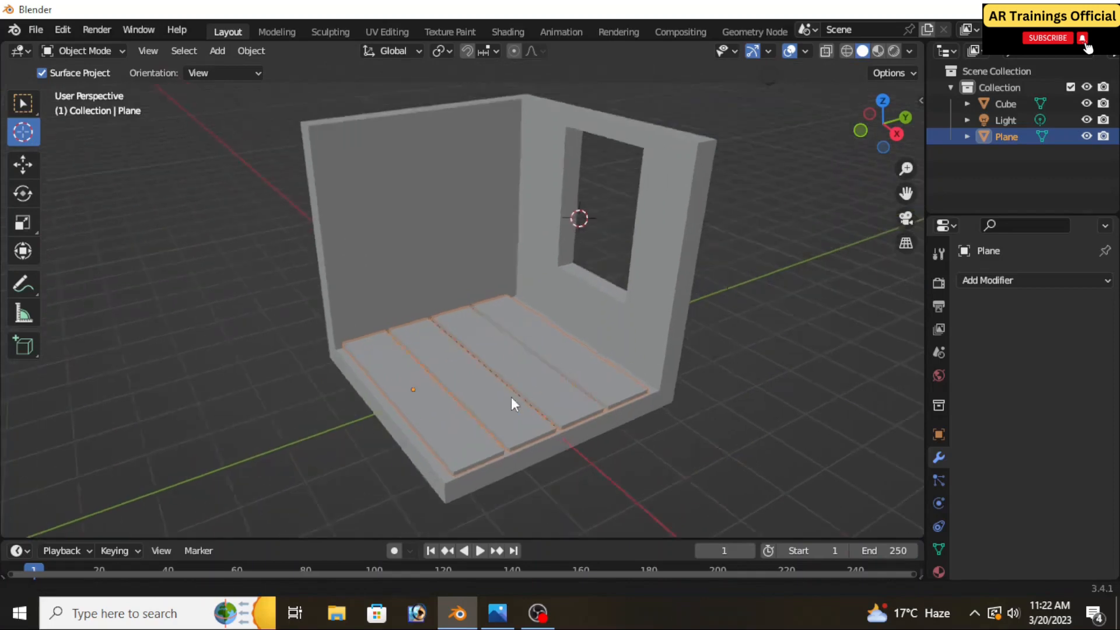
left_click(539, 376)
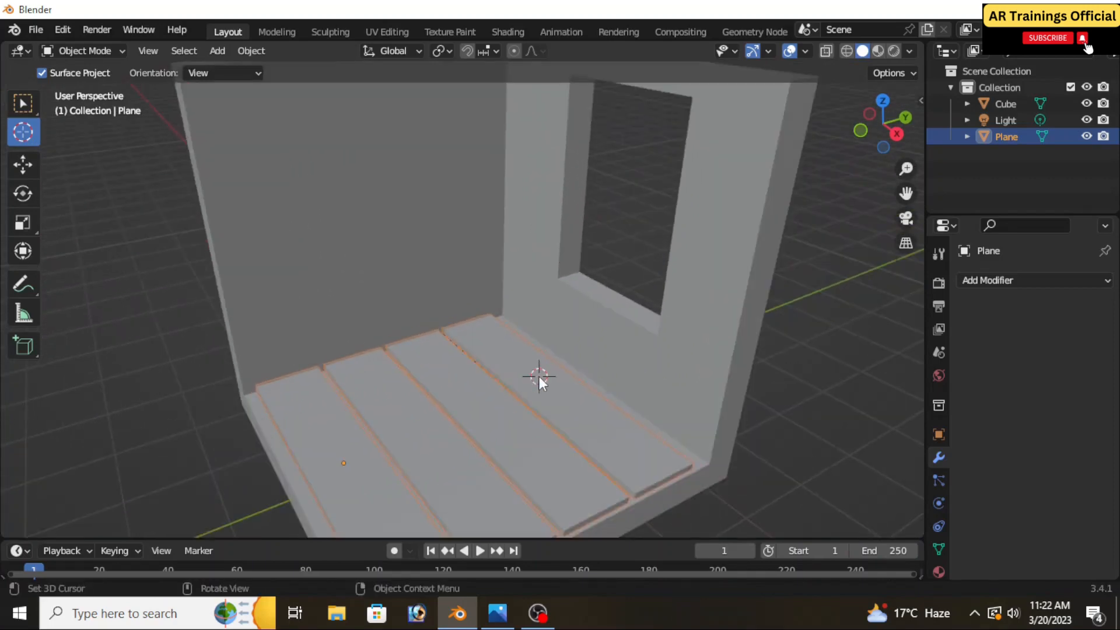
key("shift+a")
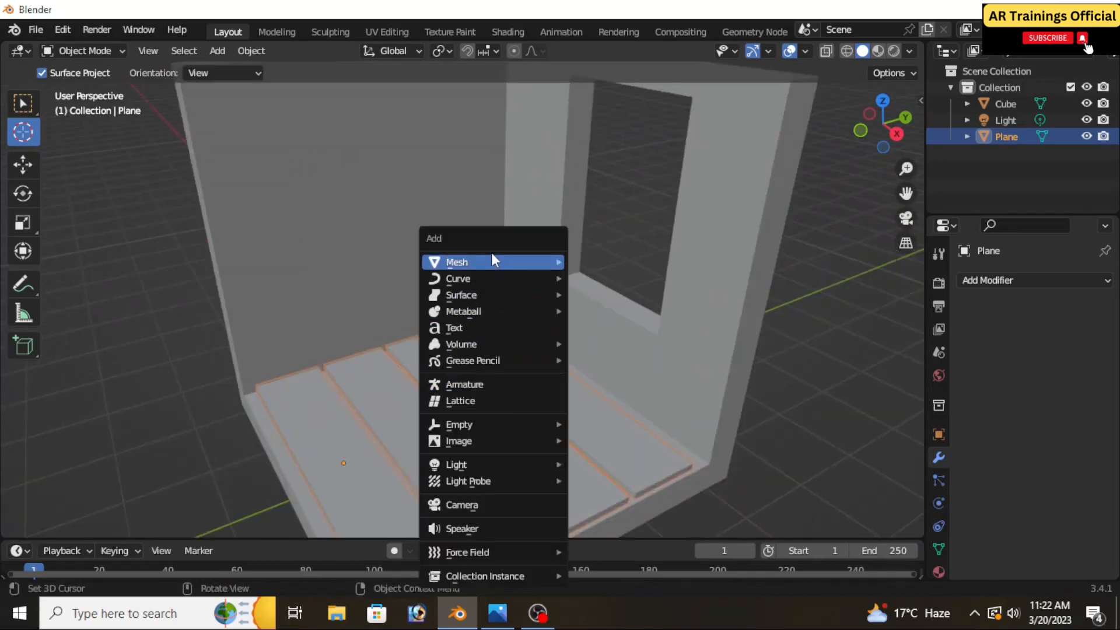
mouse_move(494, 257)
left_click(637, 276)
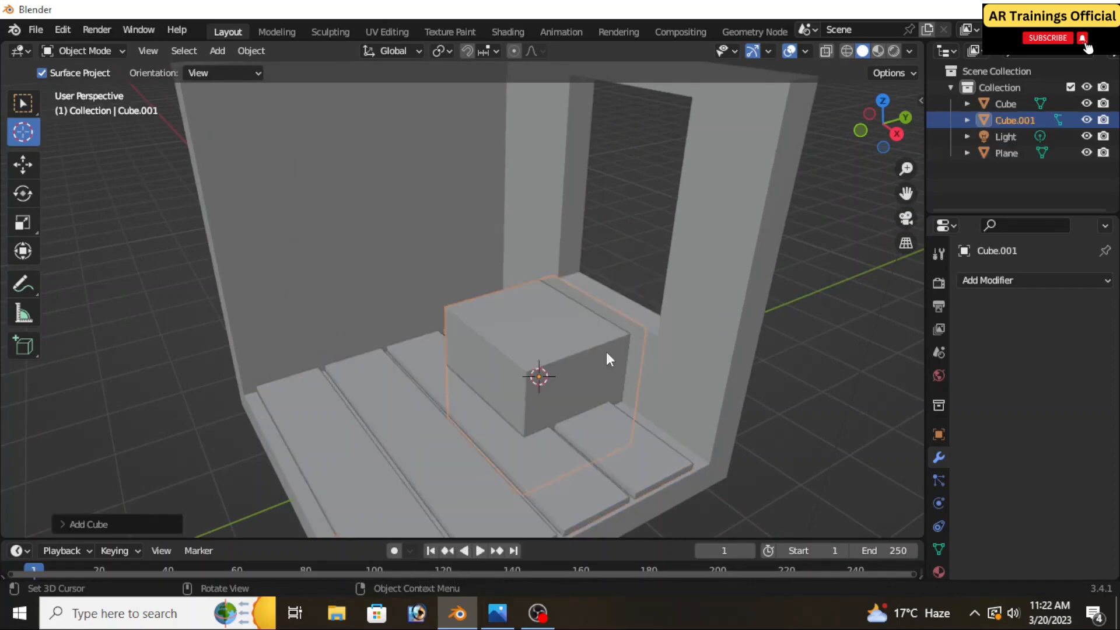
Flatten the cube along Z into a low block, raise it onto the planks and shift it slightly away from the window wall
key("s")
key("z")
left_click(544, 372)
left_click(23, 165)
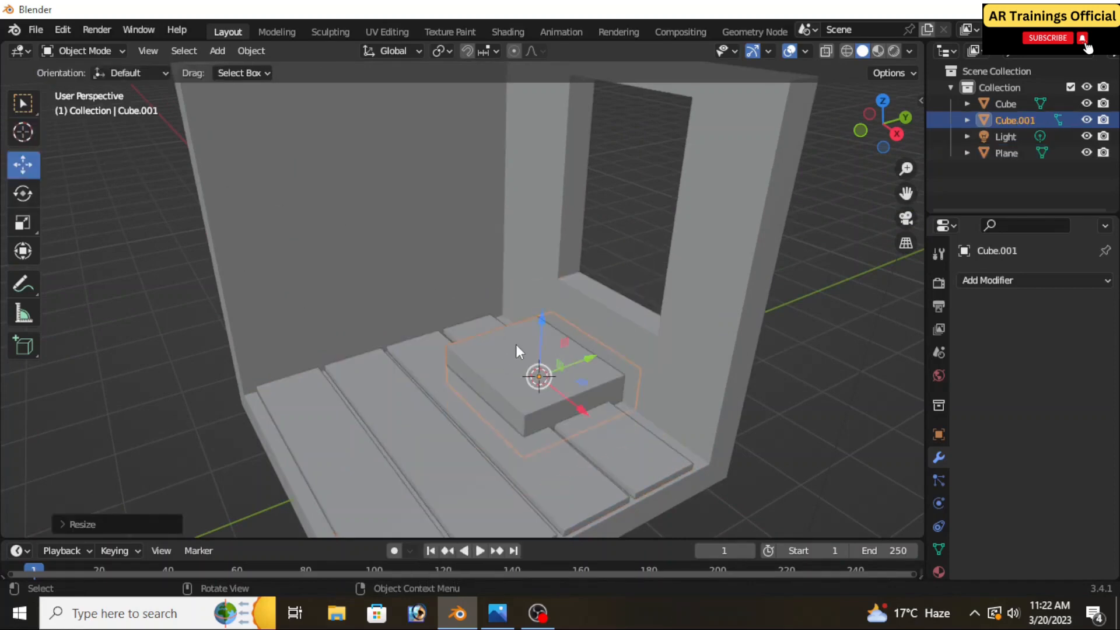
left_click_drag(541, 340, 543, 312)
middle_click_drag(558, 347, 544, 389)
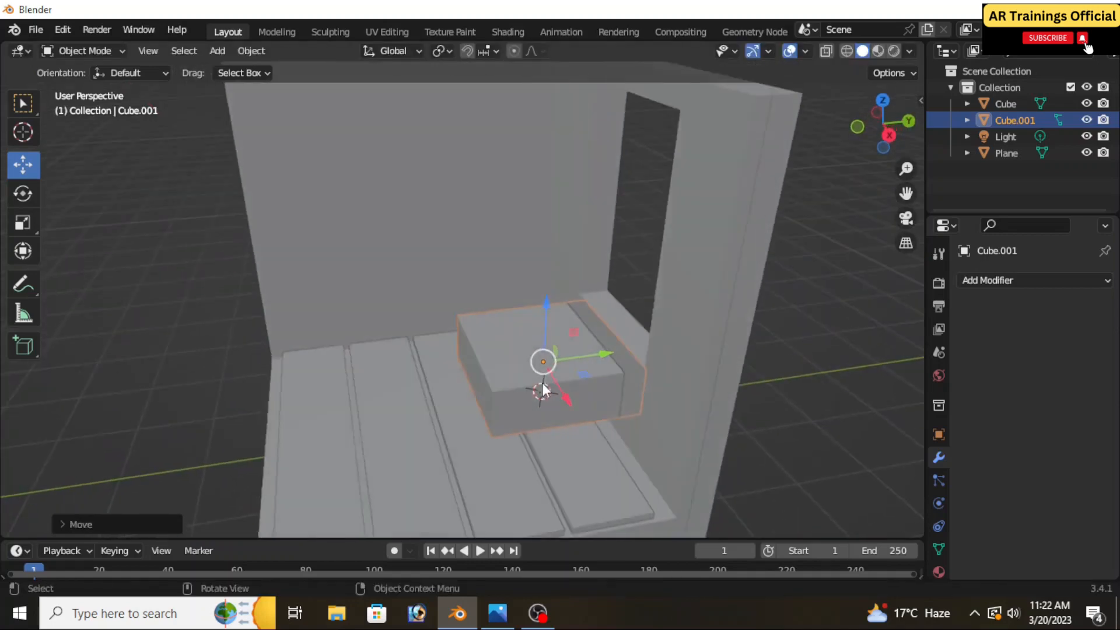
left_click_drag(585, 358, 566, 363)
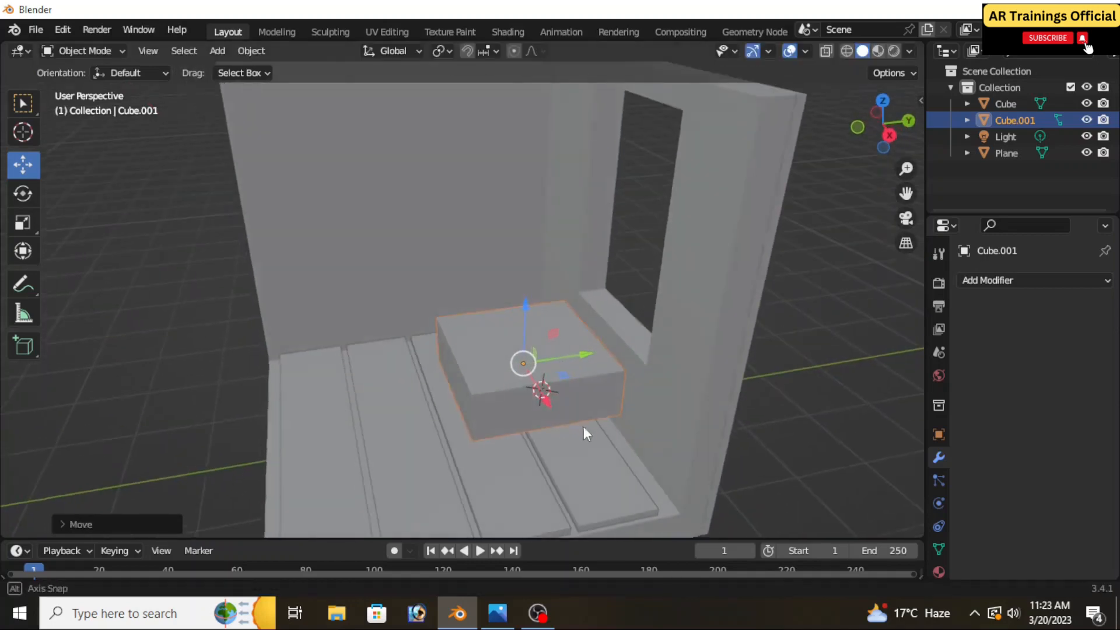
middle_click_drag(585, 431, 625, 423)
Stretch the block along X to nearly twice its length, parallel to the window wall
key("s")
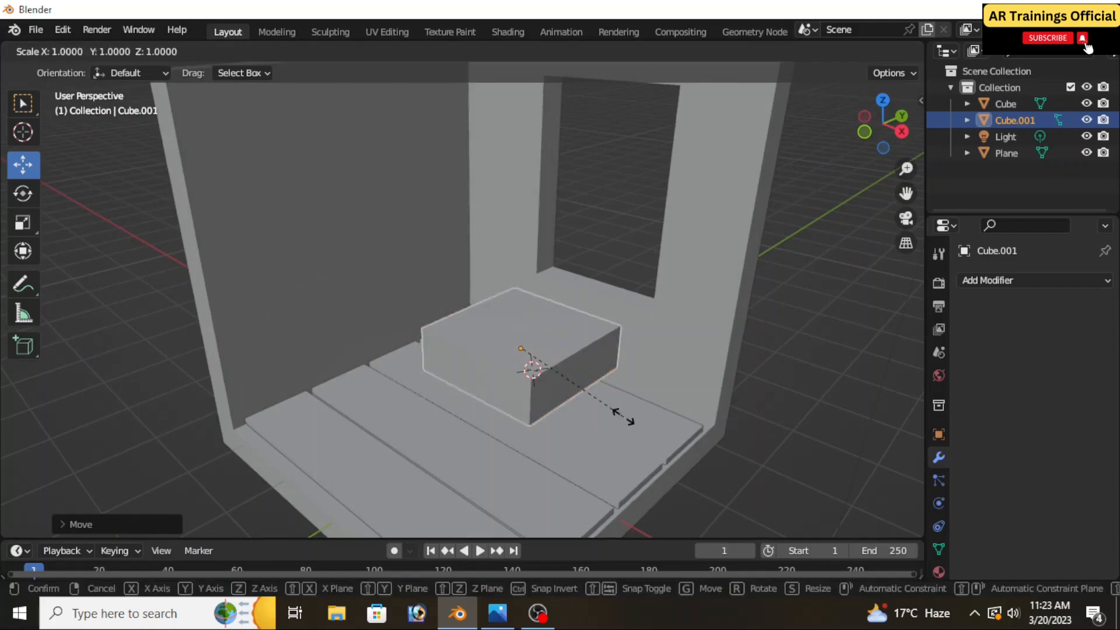
key("y")
key("Escape")
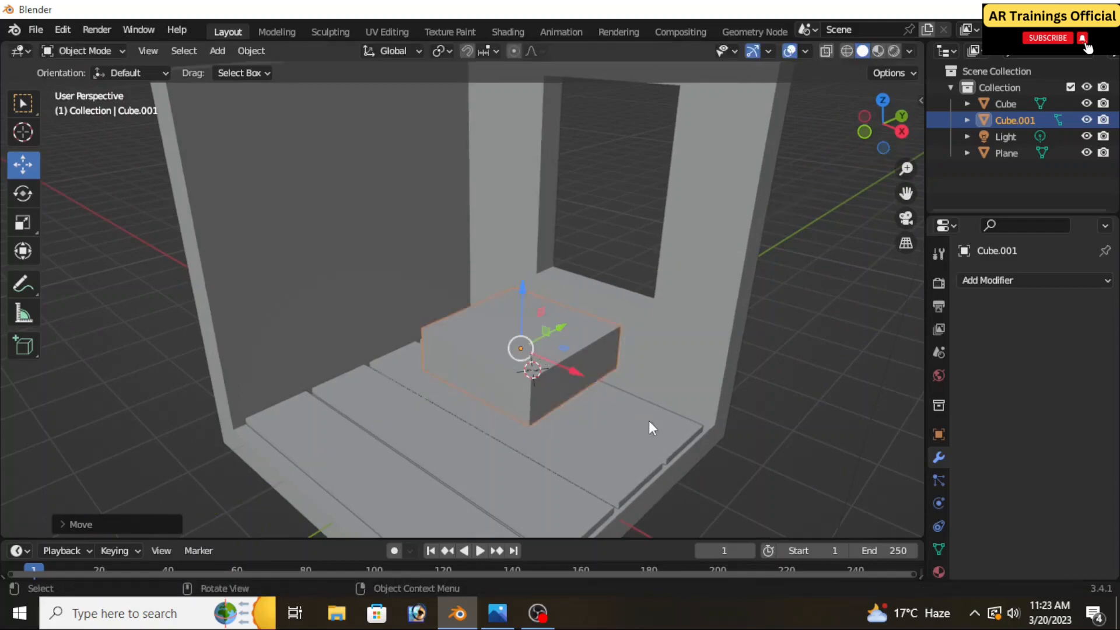
key("s")
key("x")
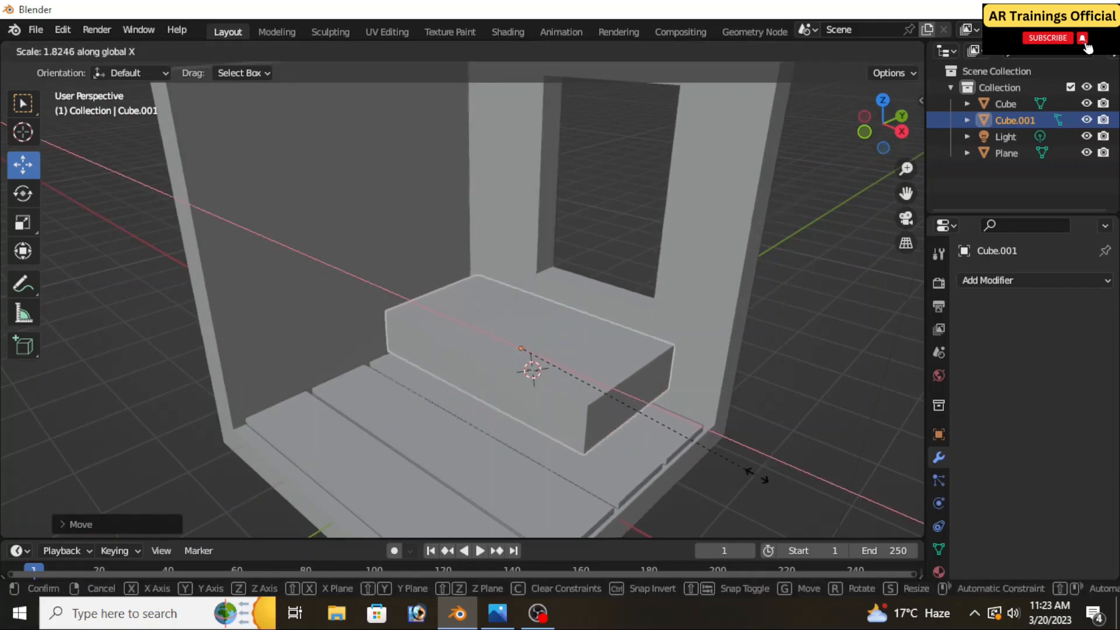
left_click(774, 486)
middle_click_drag(669, 448, 655, 433)
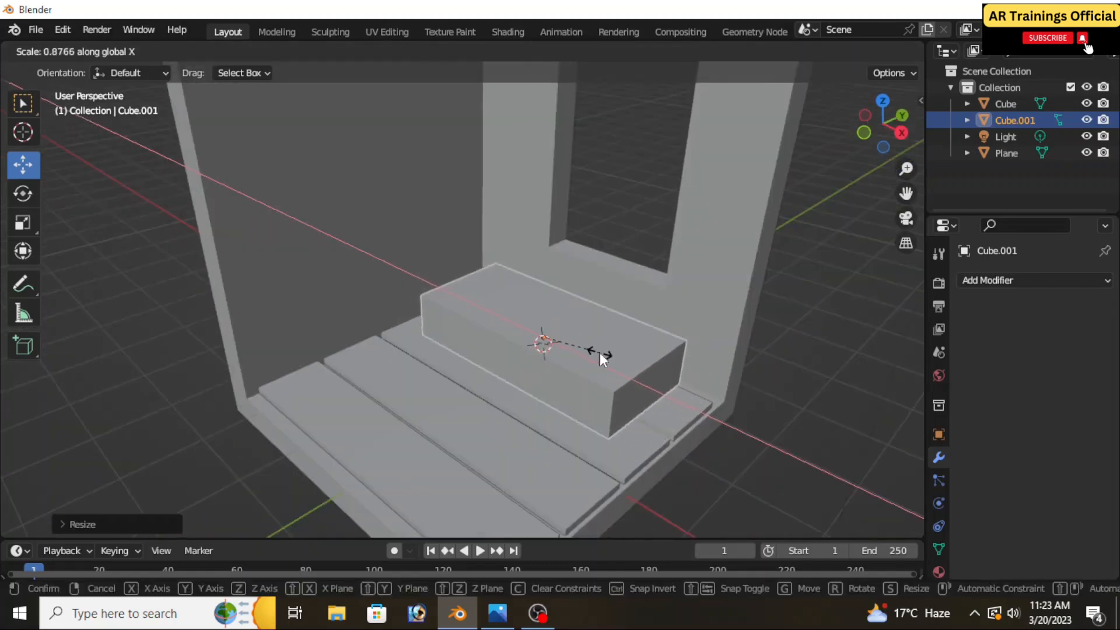
Move the block along X toward the open end of the floor, keeping it beneath the window
left_click(593, 360)
scroll(619, 391, "up", 2)
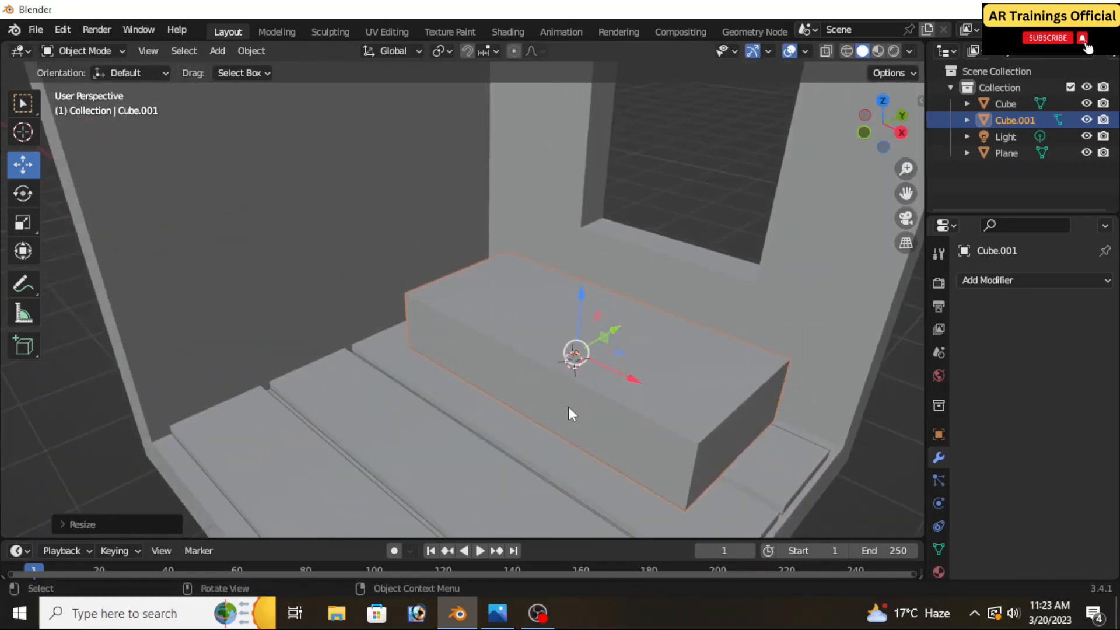
middle_click_drag(570, 412, 540, 436)
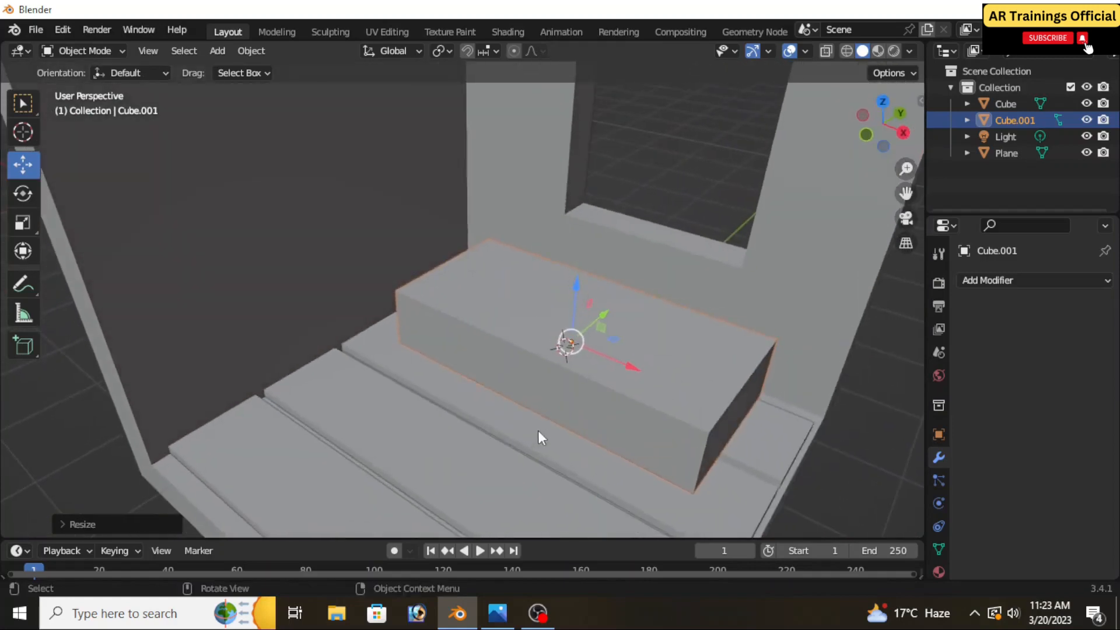
scroll(551, 329, "up", 1)
scroll(552, 329, "down", 2)
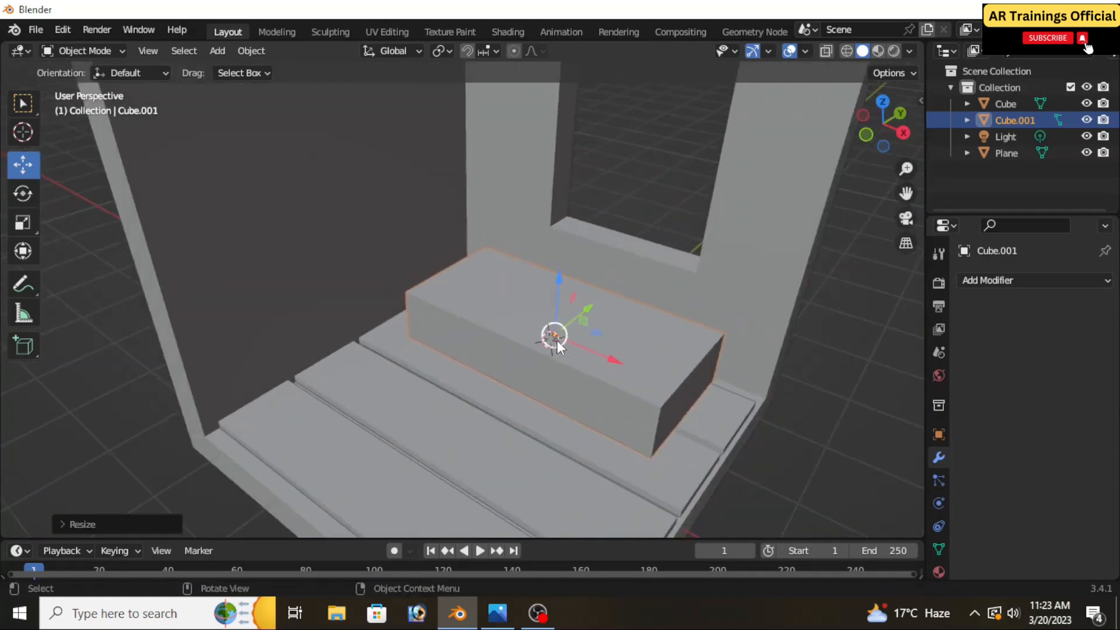
scroll(560, 345, "up", 1)
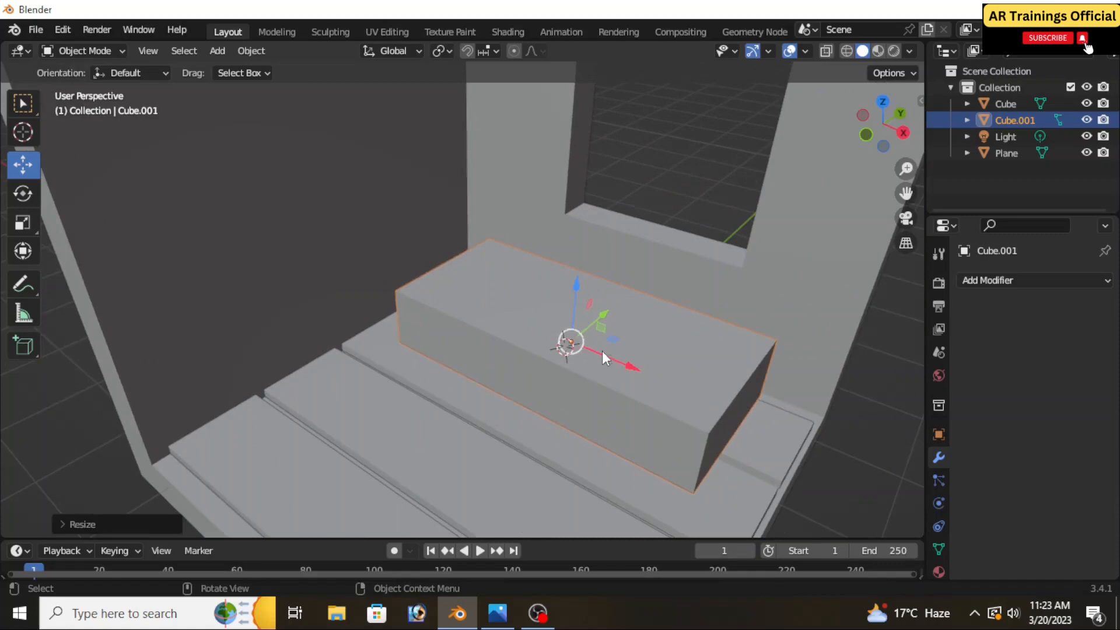
left_click_drag(602, 351, 638, 367)
scroll(639, 366, "up", 1)
In Edit Mode, add a loop cut across the block's width and move it along X close to the end facing the back wall
left_click(85, 51)
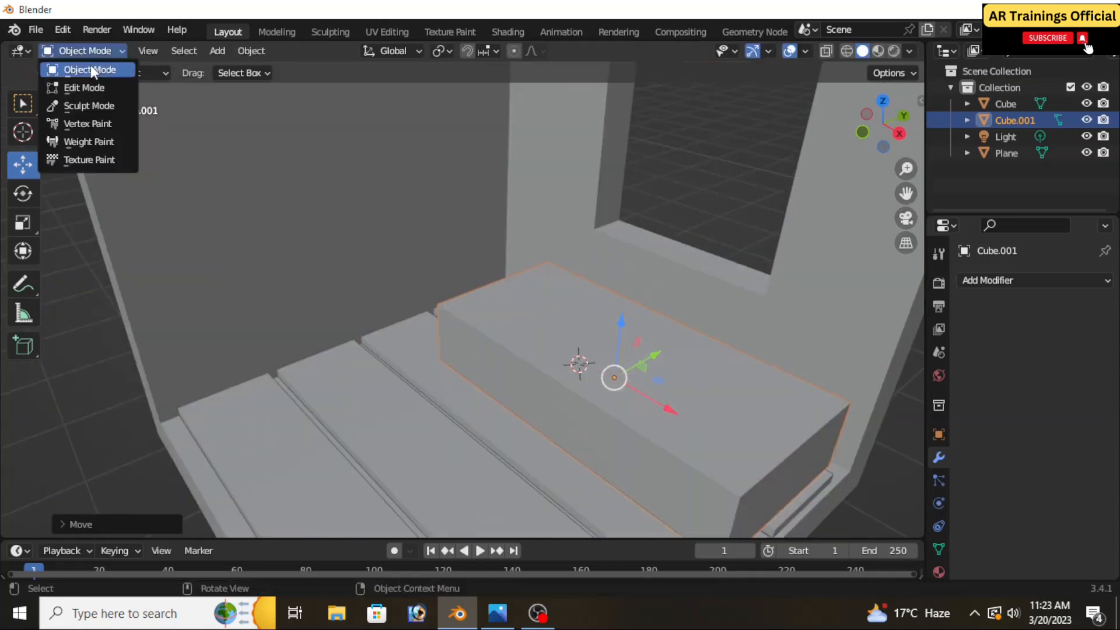
left_click(87, 88)
scroll(462, 404, "down", 3)
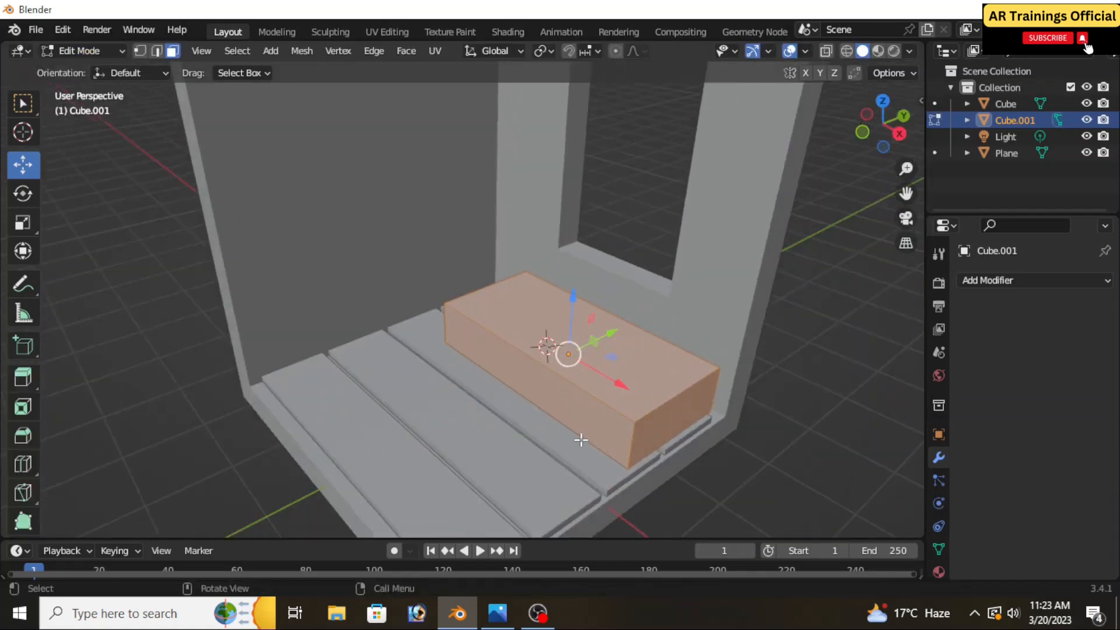
scroll(580, 439, "down", 2)
scroll(578, 431, "up", 3)
scroll(574, 436, "down", 2)
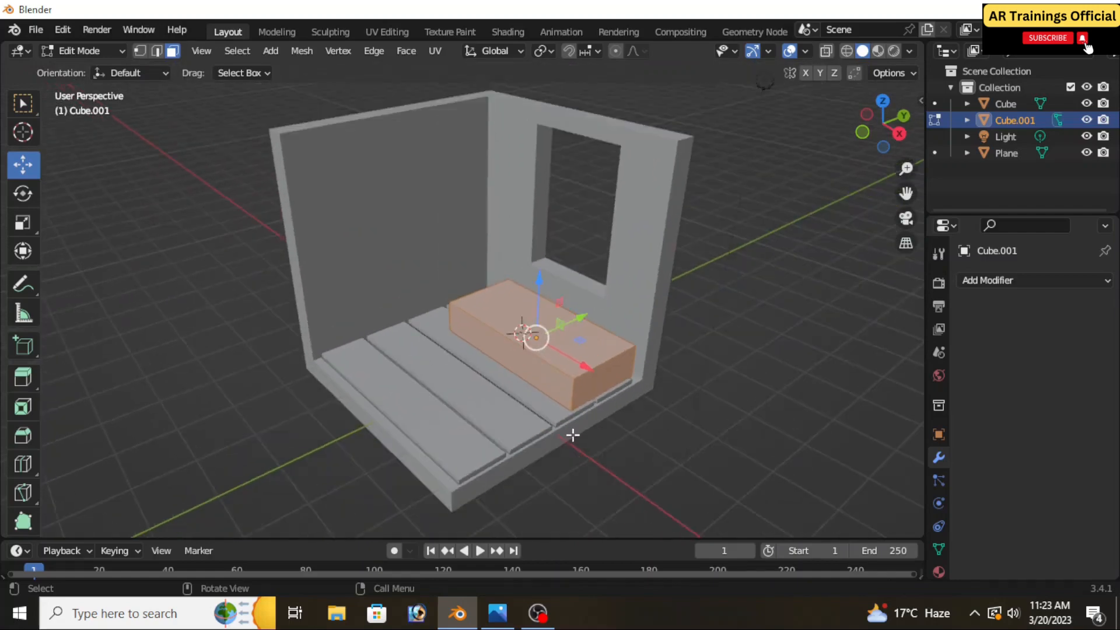
middle_click_drag(593, 464, 565, 415)
scroll(620, 402, "up", 2)
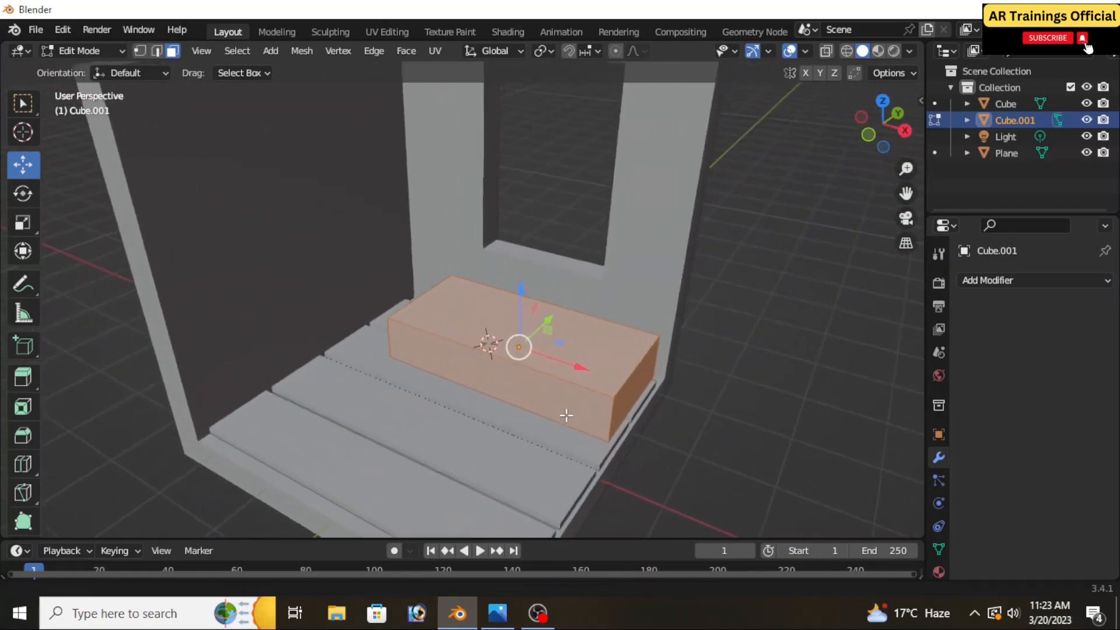
scroll(566, 415, "up", 3)
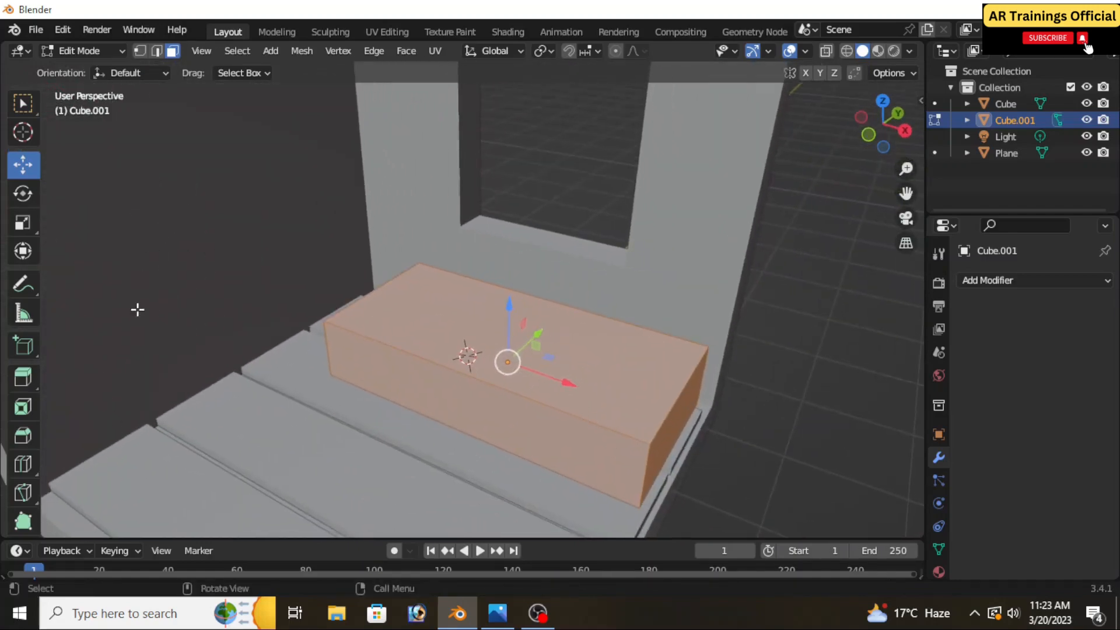
left_click(23, 463)
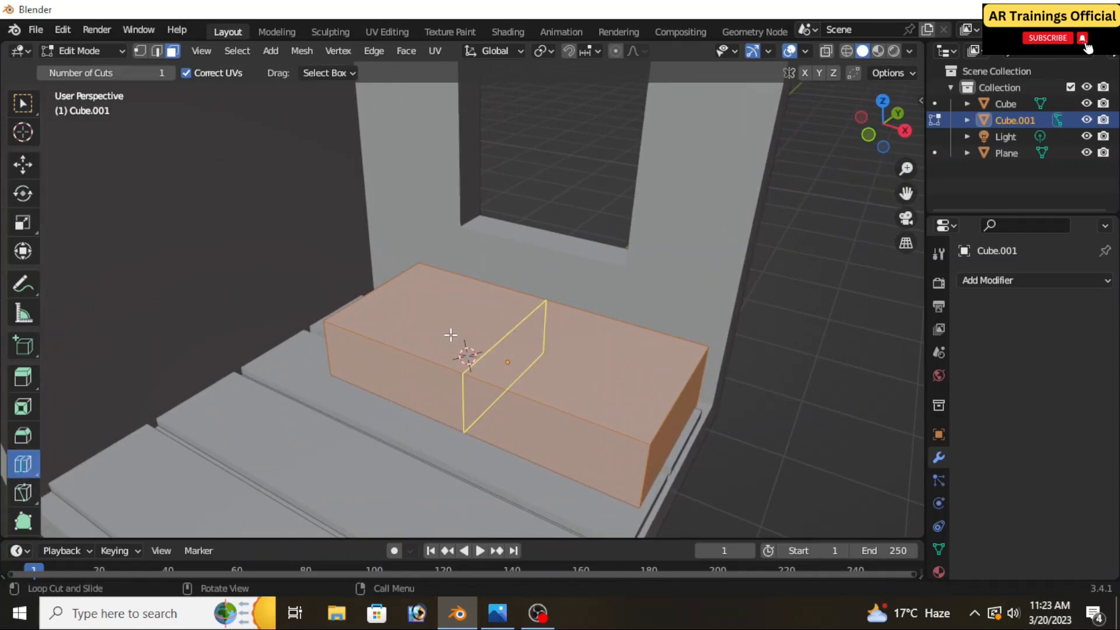
left_click(419, 332)
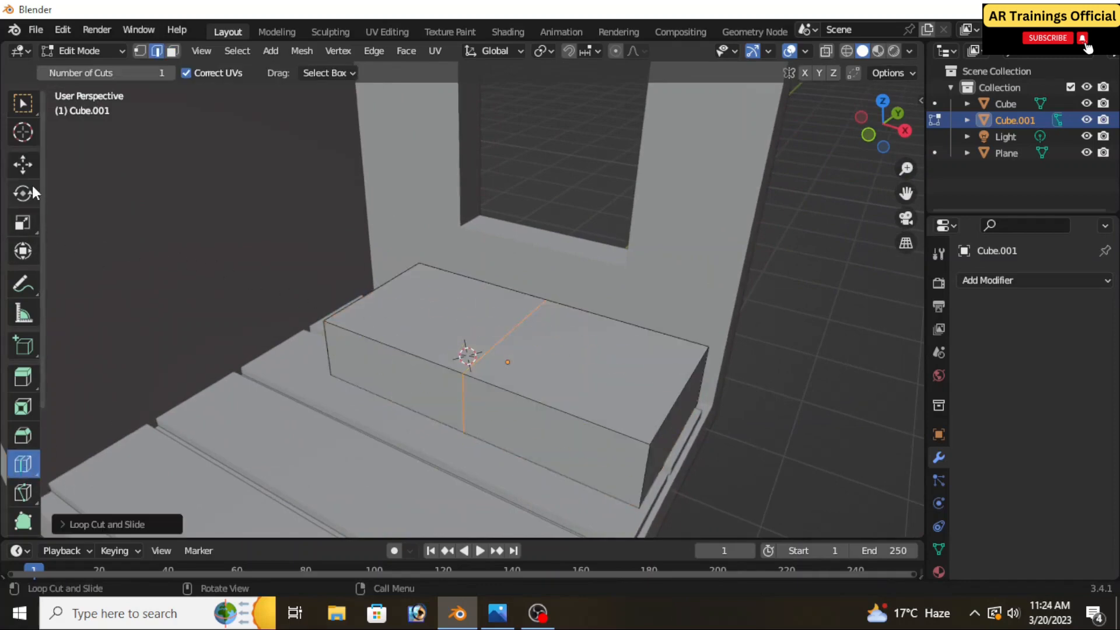
left_click(21, 168)
left_click_drag(567, 382, 441, 352)
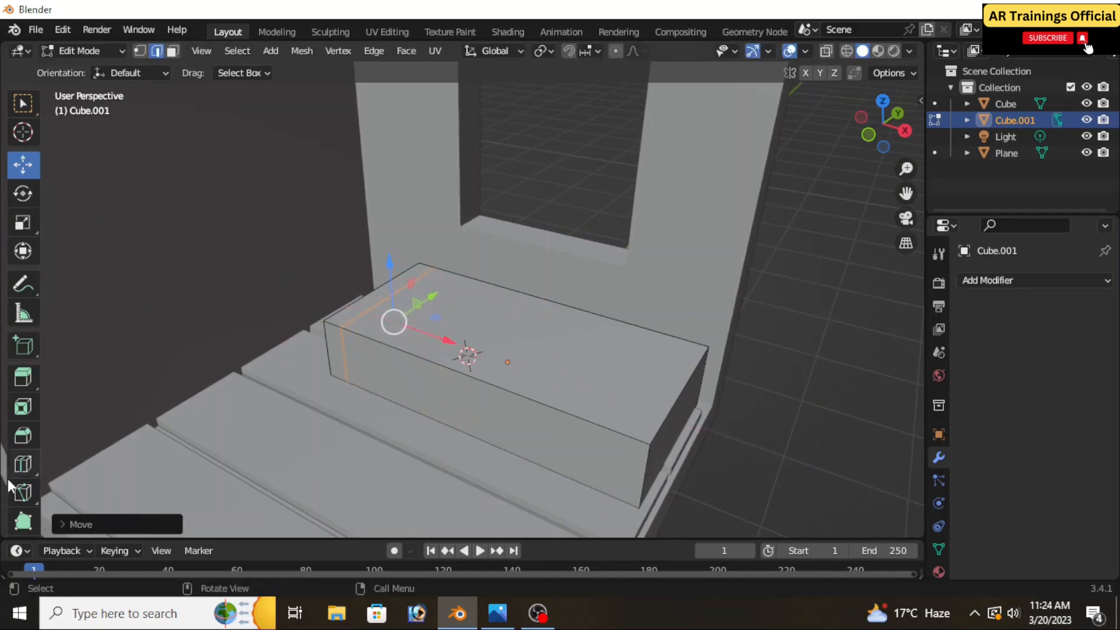
Add a second crosswise loop cut to the block and move it along X close to the end at the room's open side
left_click(21, 464)
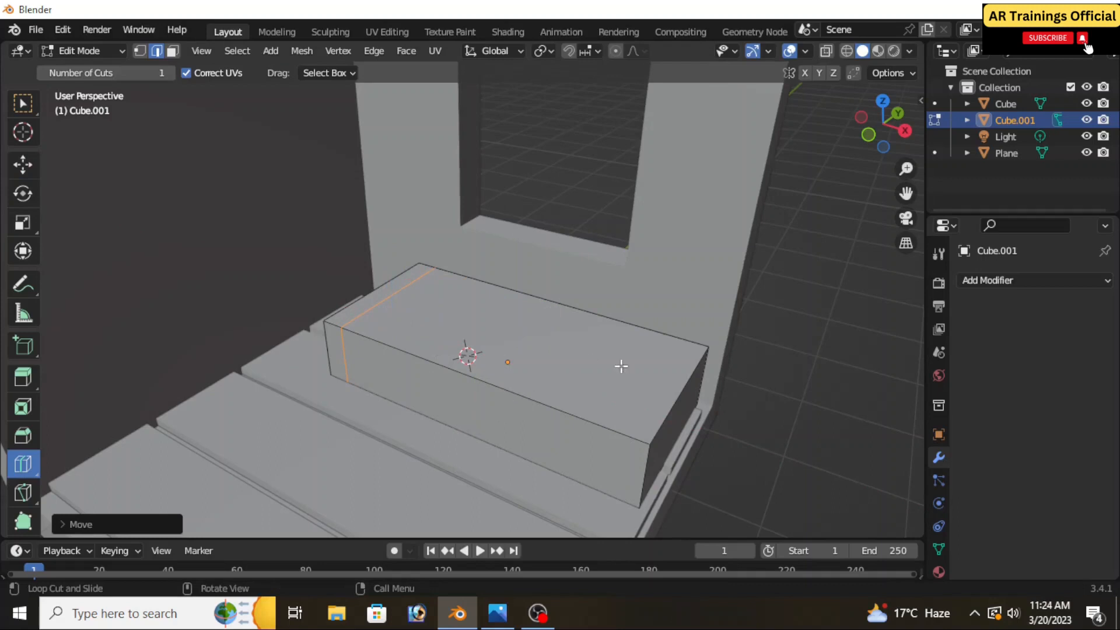
left_click(624, 430)
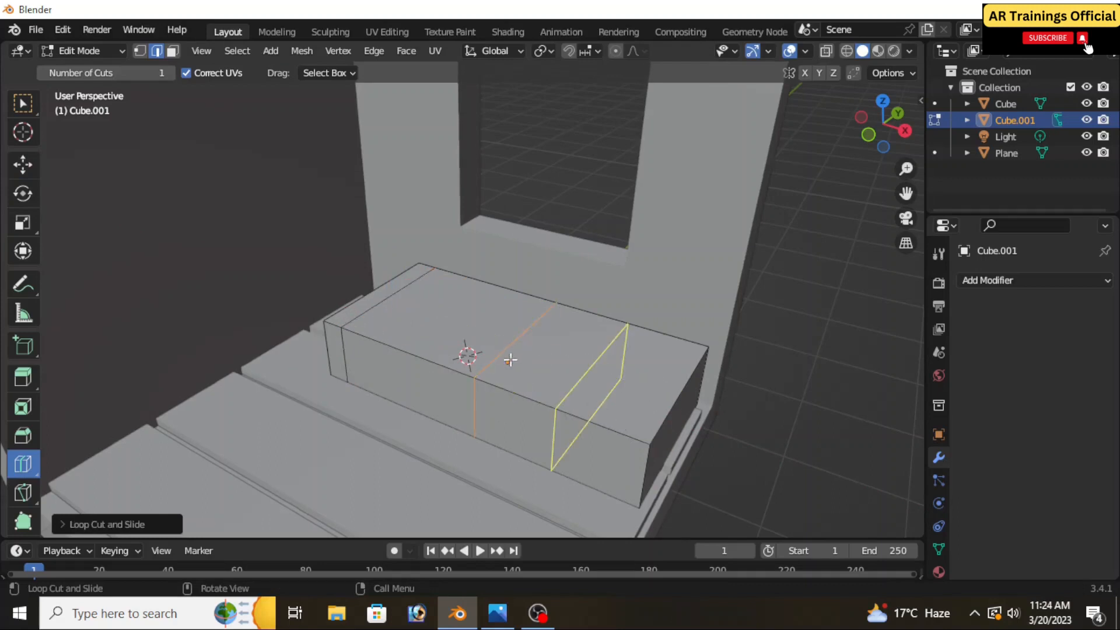
left_click(22, 165)
left_click_drag(582, 386, 696, 456)
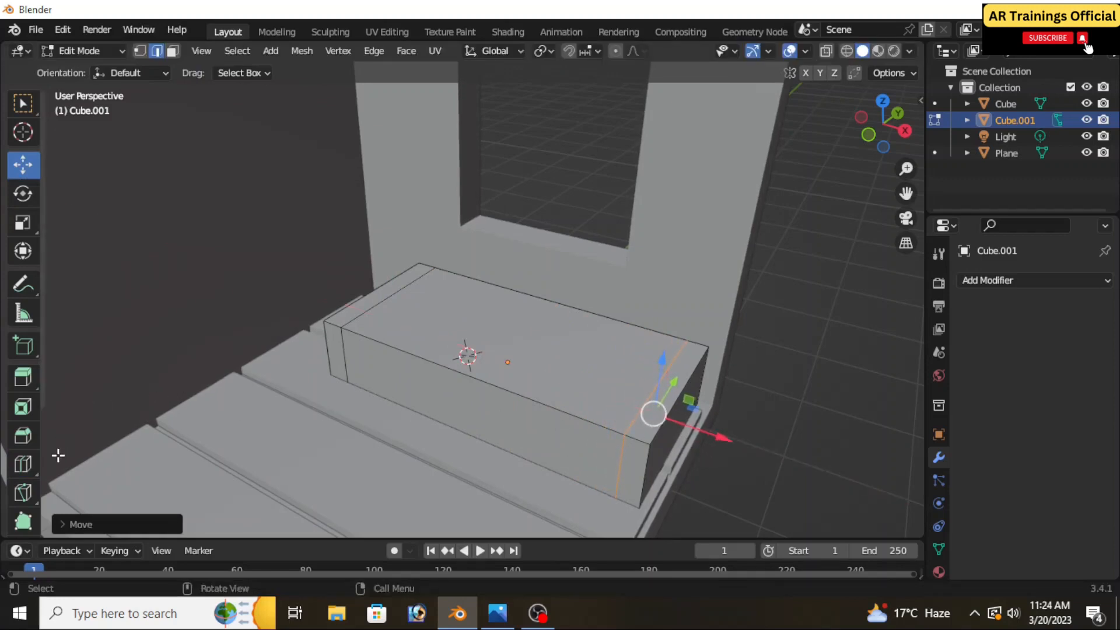
Add a lengthwise loop cut to the block and move it along Y close to the edge facing the window wall
left_click(25, 464)
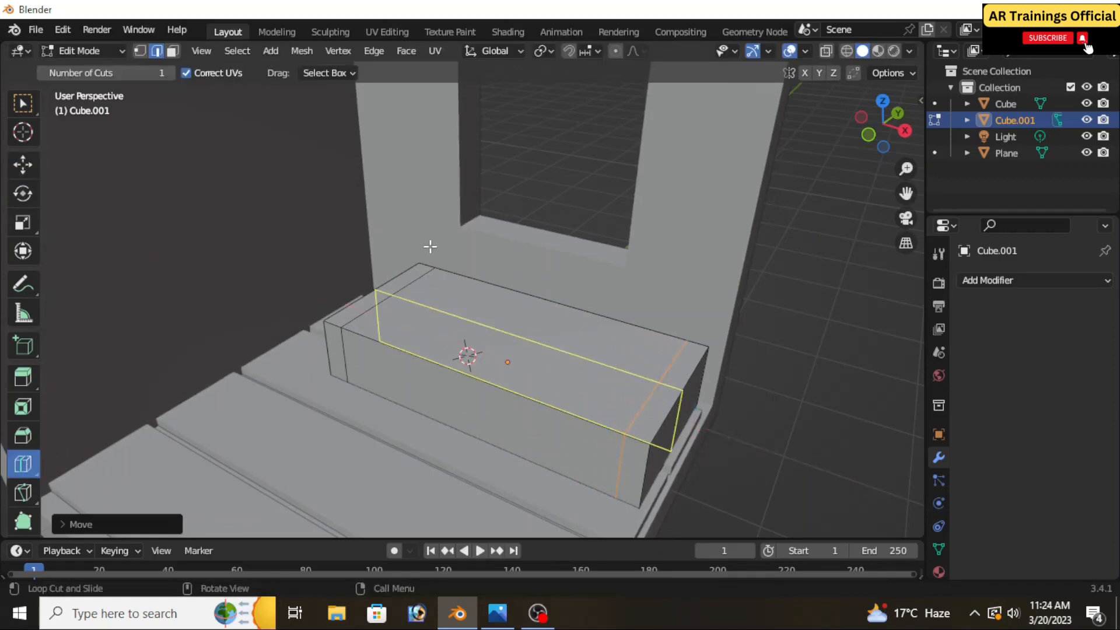
left_click(435, 282)
left_click(23, 164)
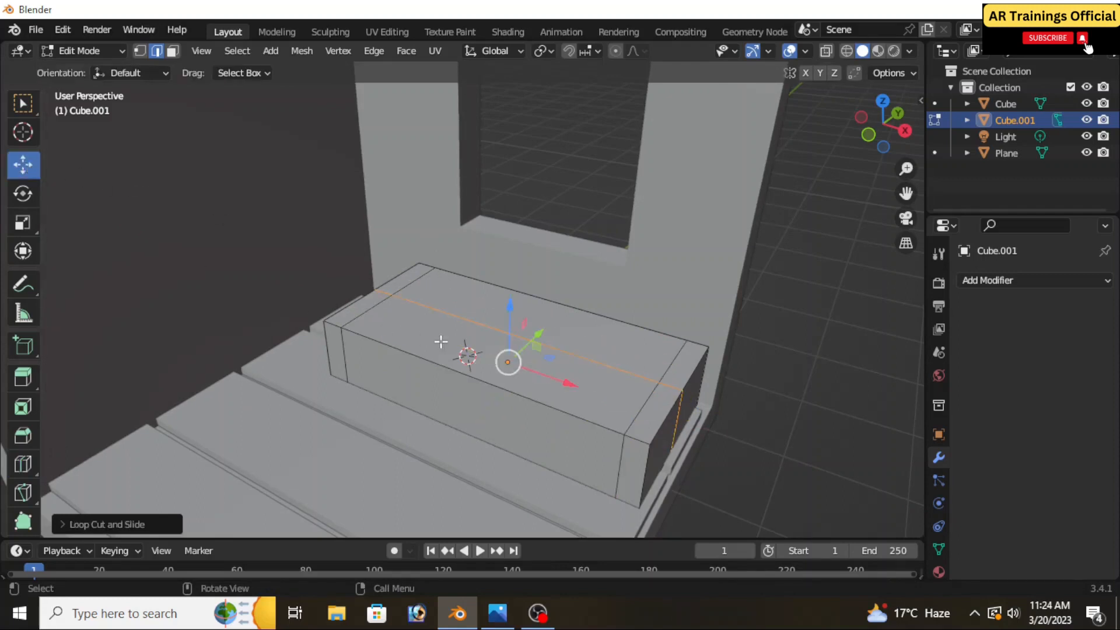
left_click_drag(532, 337, 558, 319)
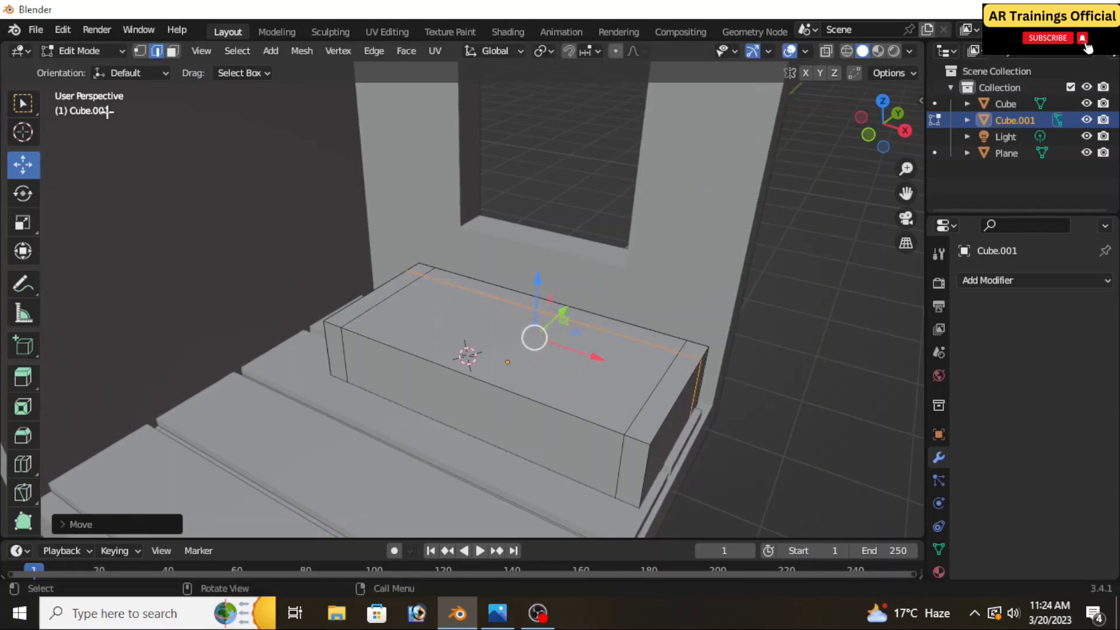
Select the narrow top faces along both ends and the window side, and extrude them up about 0.74 m as armrests and backrest
left_click(172, 52)
left_click(402, 282)
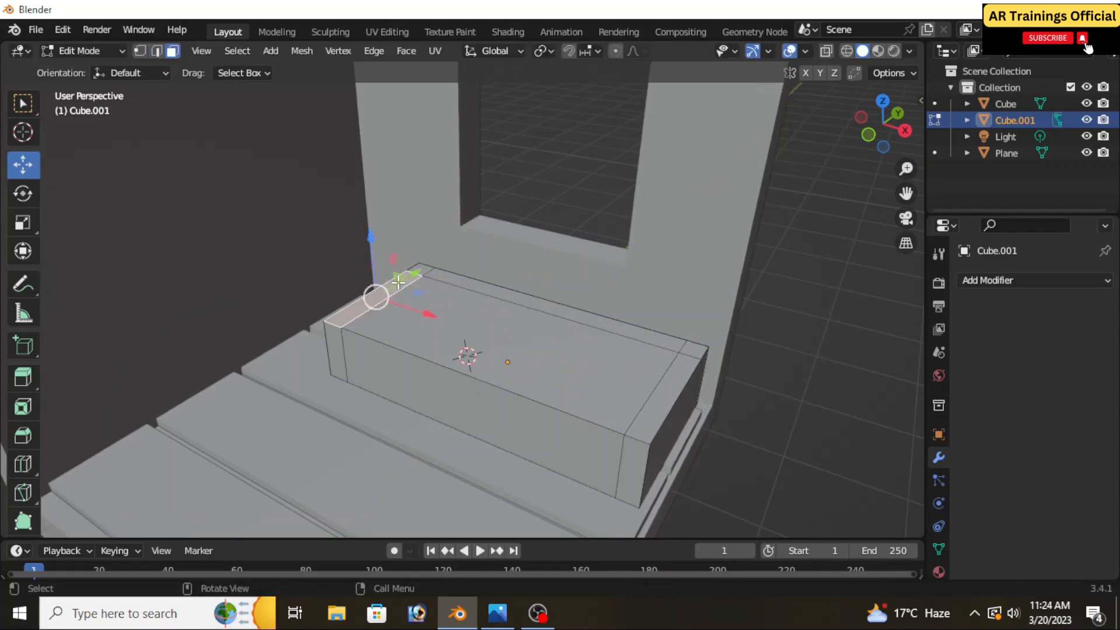
left_click(419, 265, "ctrl")
left_click(508, 299, "ctrl")
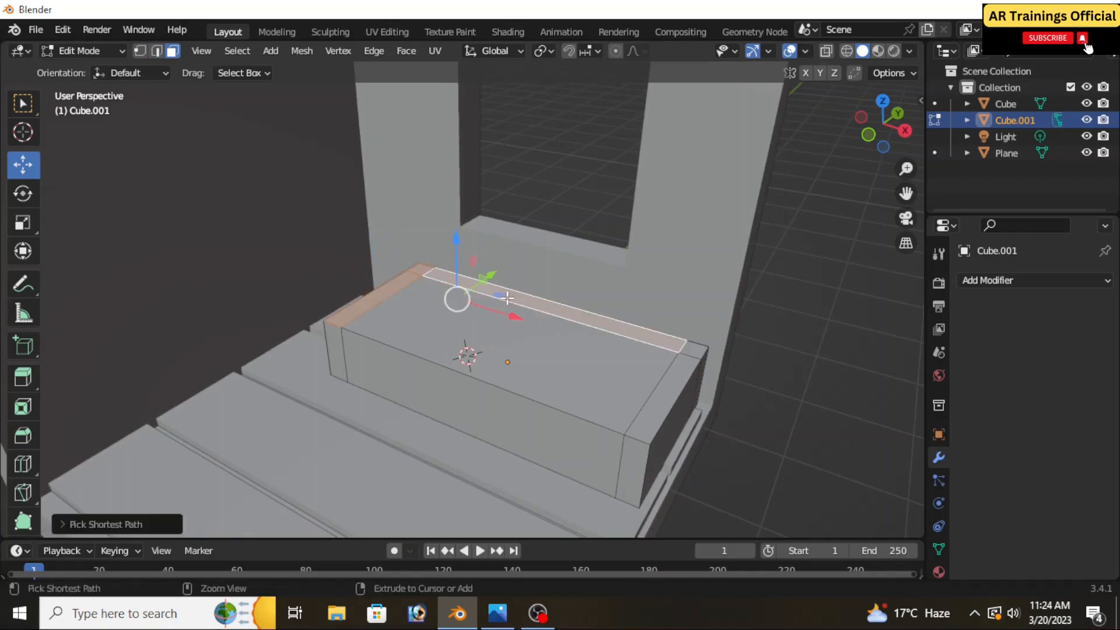
left_click(681, 379, "ctrl")
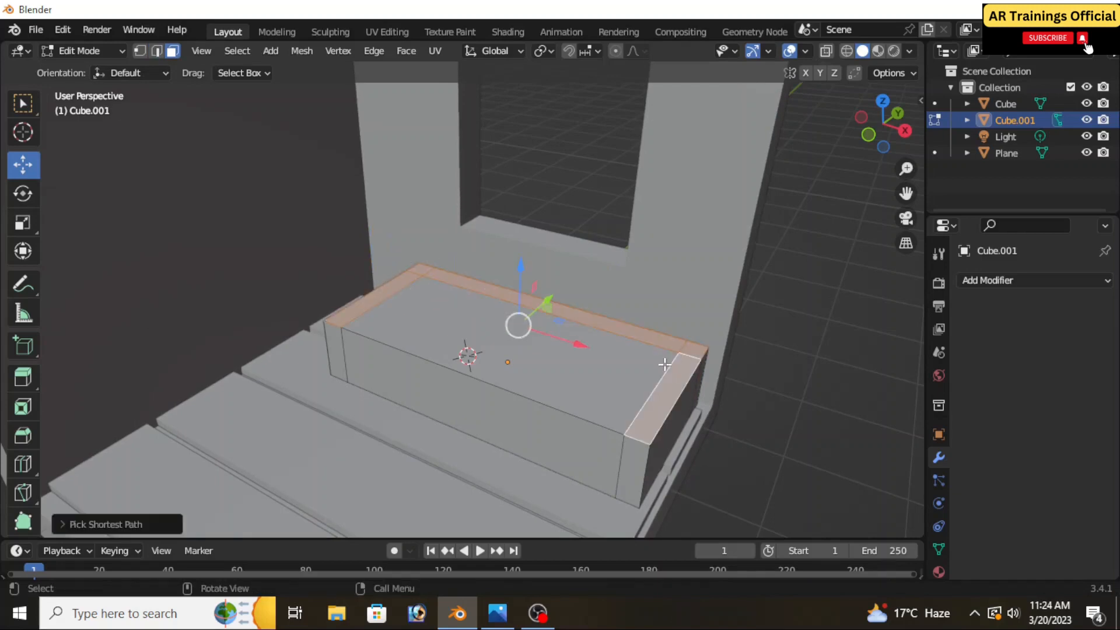
scroll(547, 376, "down", 2)
key("e")
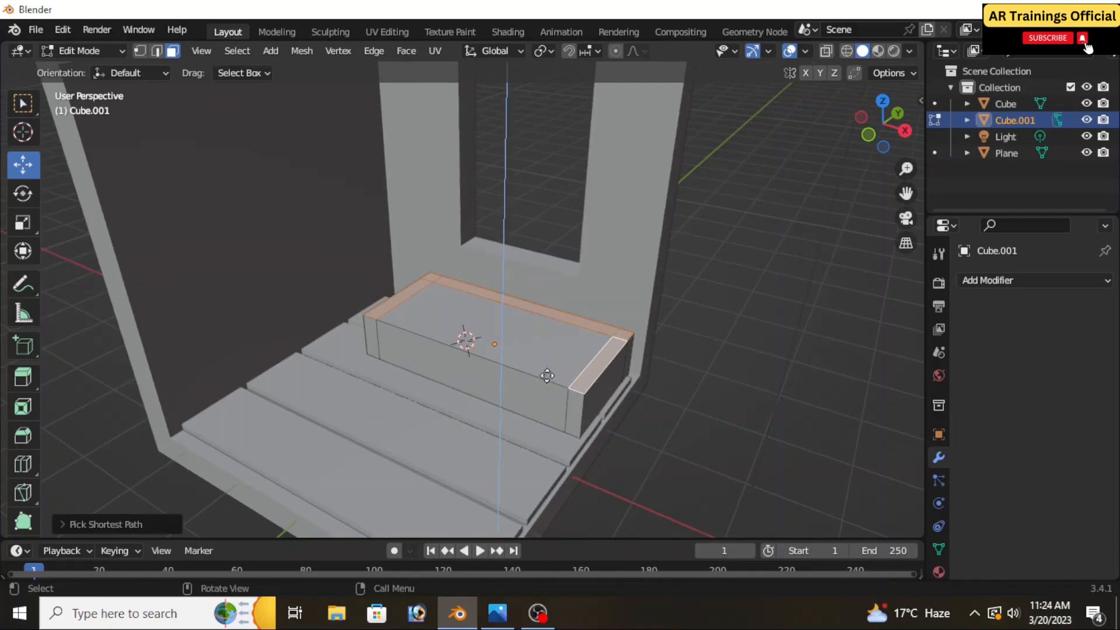
left_click(545, 329)
Check the extruded sofa body from several angles and return it to Object Mode
scroll(545, 329, "down", 2)
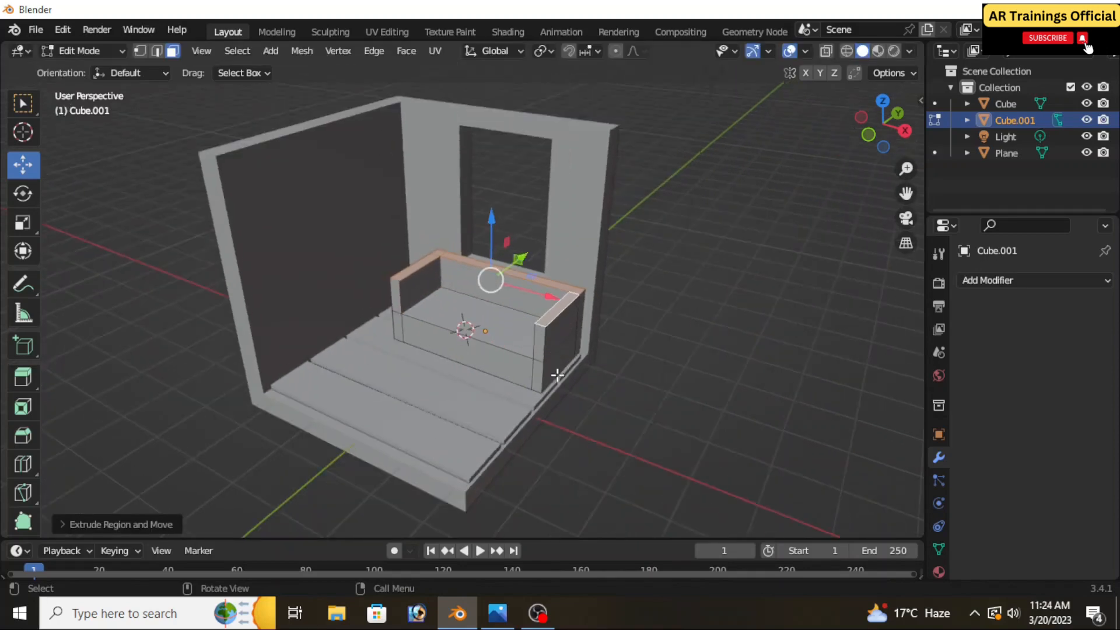
middle_click_drag(557, 378, 528, 322)
middle_click_drag(572, 420, 552, 408)
middle_click_drag(482, 380, 537, 408)
scroll(488, 378, "up", 3)
scroll(504, 370, "up", 1)
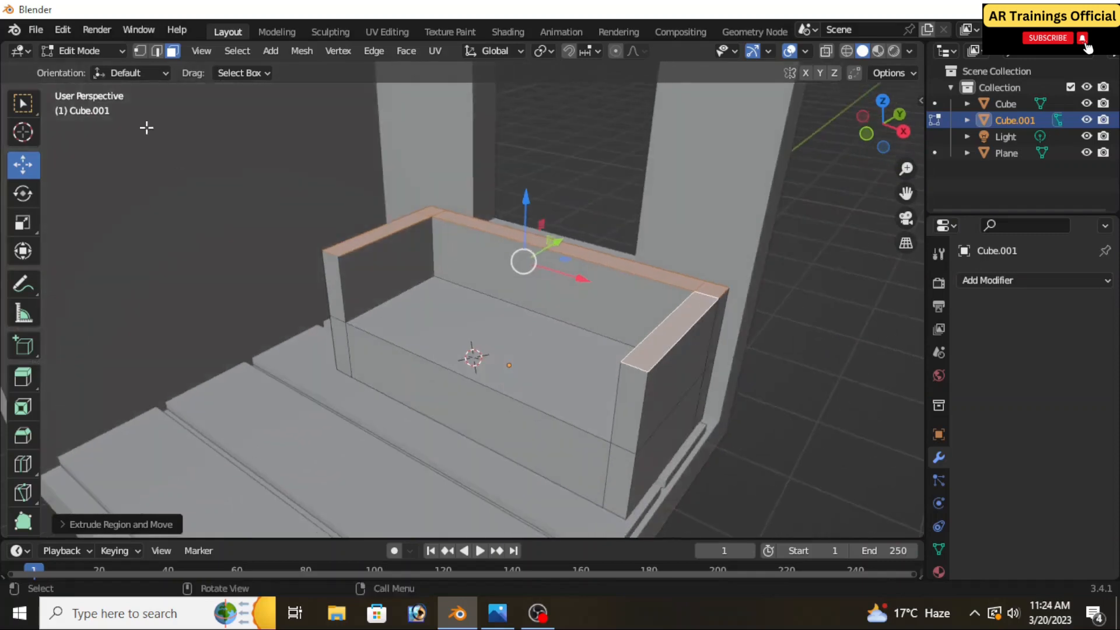
left_click(94, 51)
left_click(80, 69)
Add a cube on the sofa seat, scale it into a flat cushion filling the space between the armrests, and align it along Y
scroll(299, 255, "up", 2)
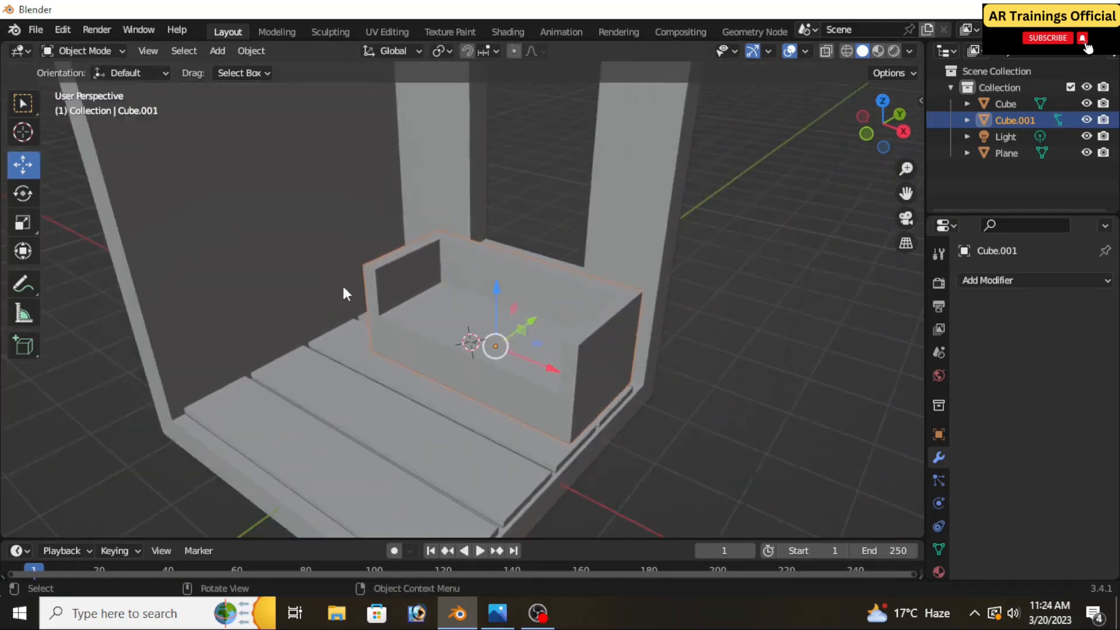
middle_click_drag(342, 283, 456, 369)
scroll(436, 319, "up", 1)
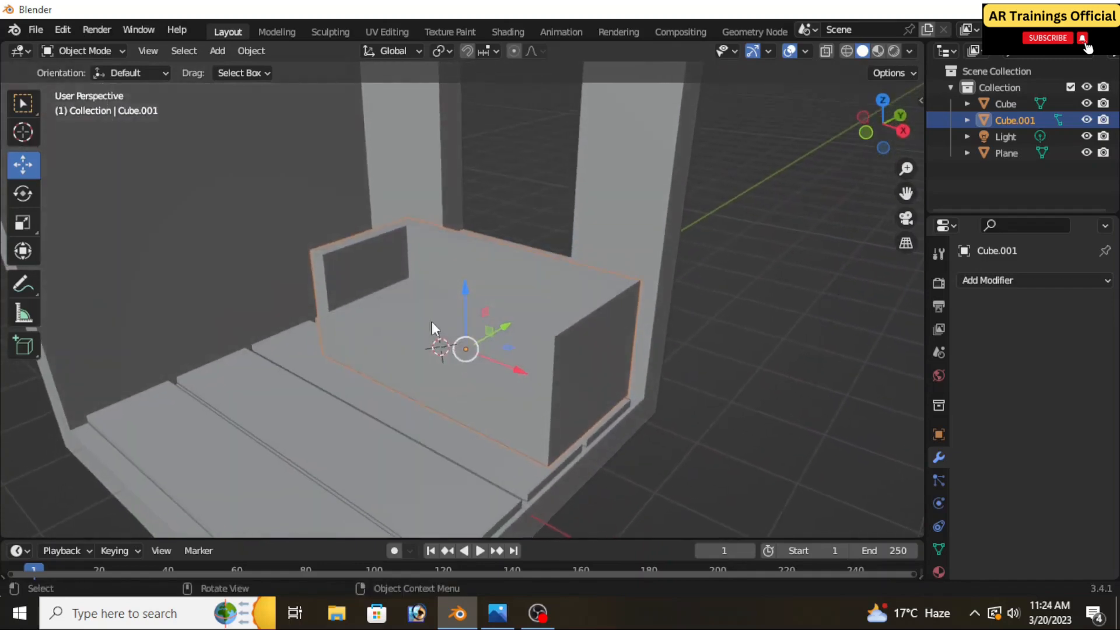
left_click(23, 132)
key("shift+a")
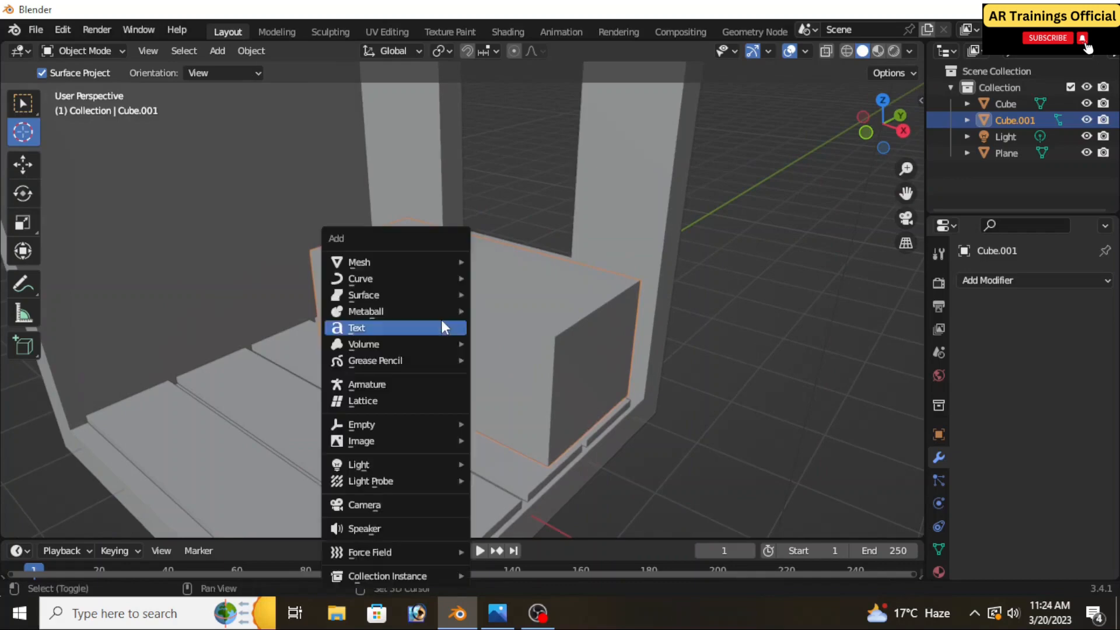
mouse_move(374, 261)
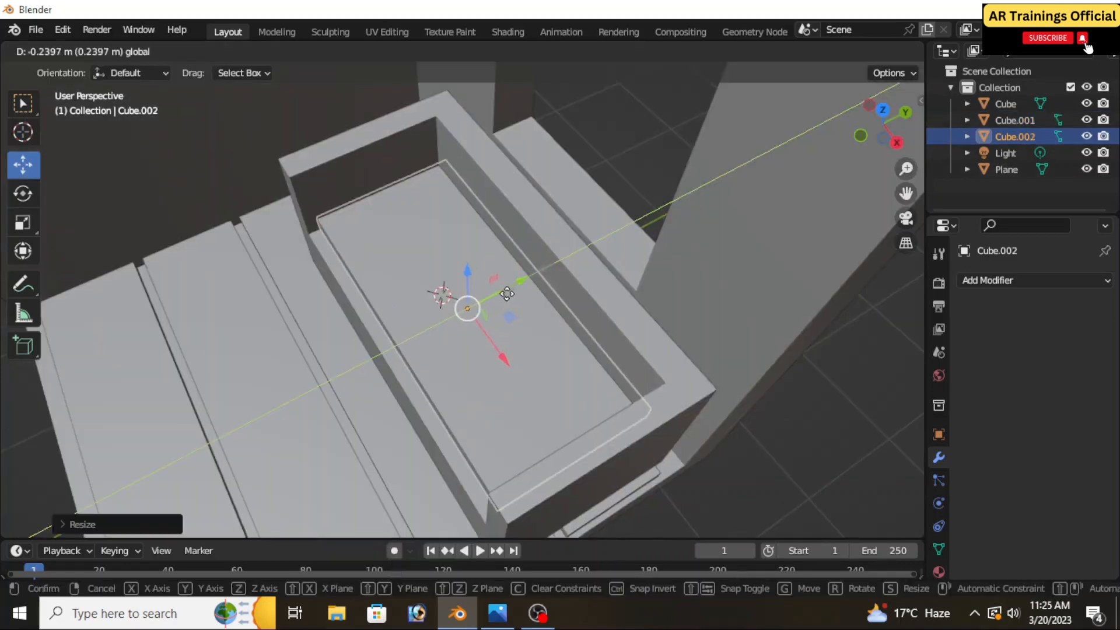
left_click_drag(478, 317, 488, 327)
middle_click_drag(488, 327, 538, 292)
middle_click_drag(483, 349, 484, 338)
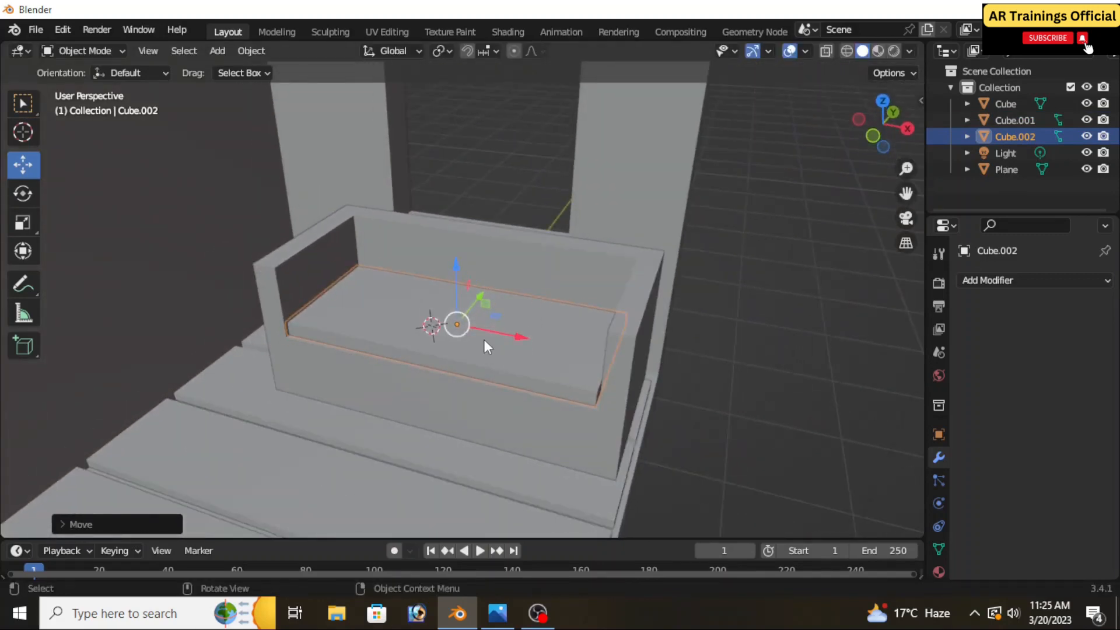
Add a Bevel modifier to the seat cushion with an amount of 0.17 m and 12 segments
left_click(985, 282)
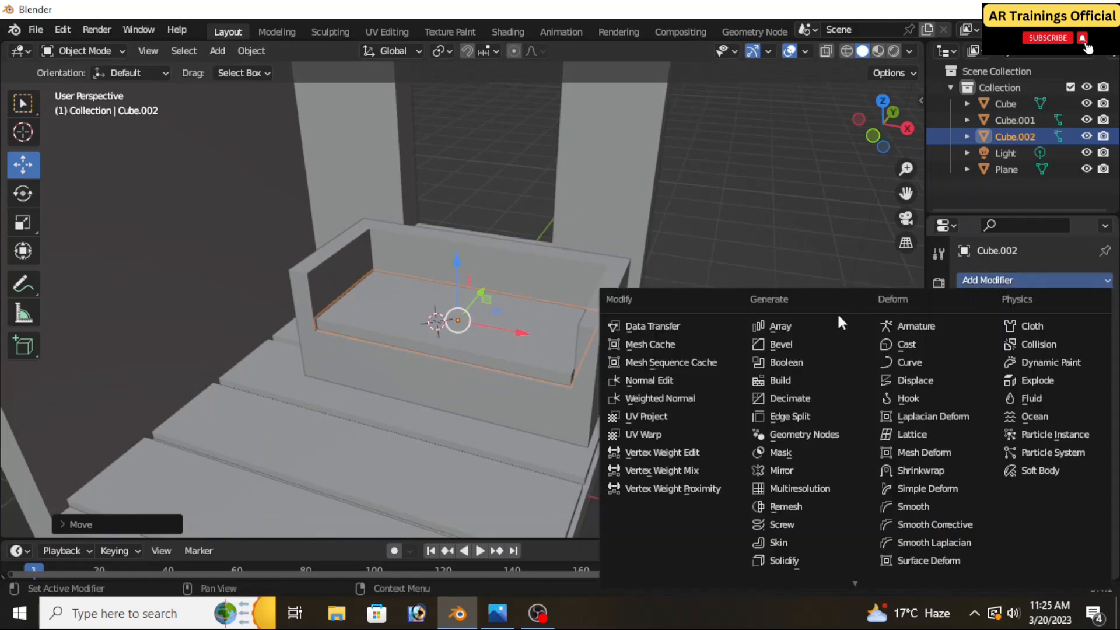
left_click(804, 345)
scroll(516, 373, "up", 2)
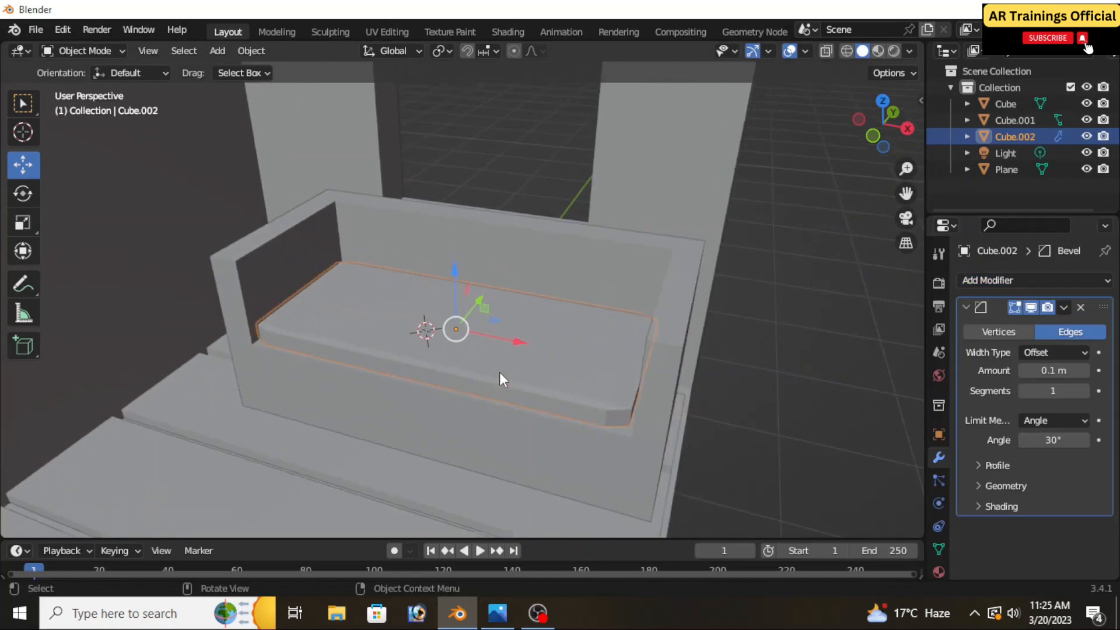
left_click(1081, 393)
left_click(1081, 393)
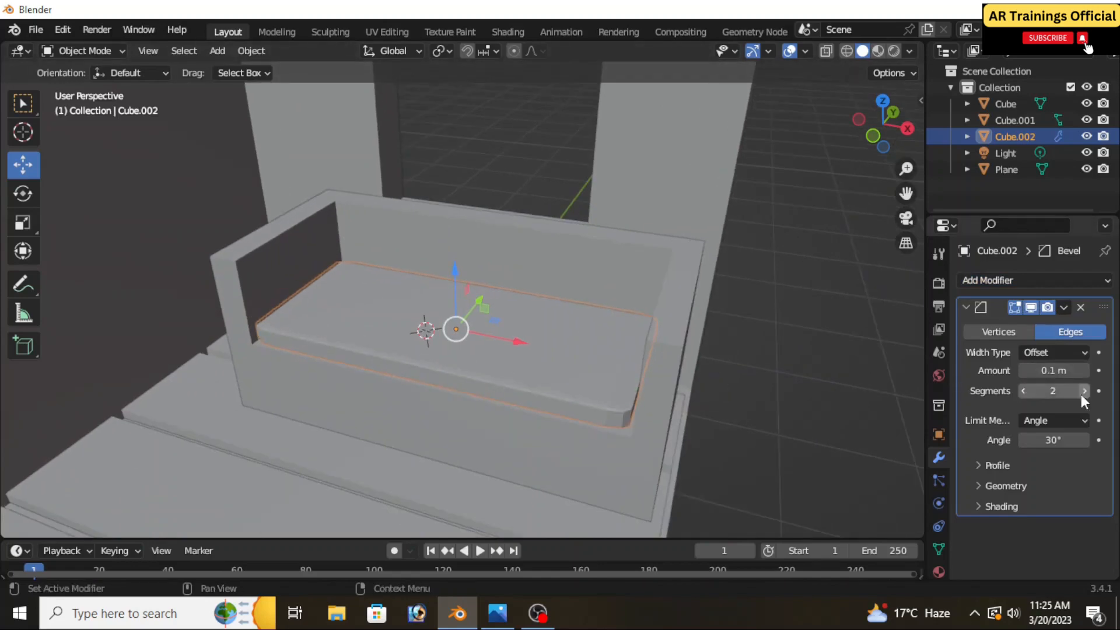
left_click(1081, 393)
left_click(1080, 393)
left_click(1081, 393)
left_click(1081, 391)
left_click_drag(1061, 370, 1088, 370)
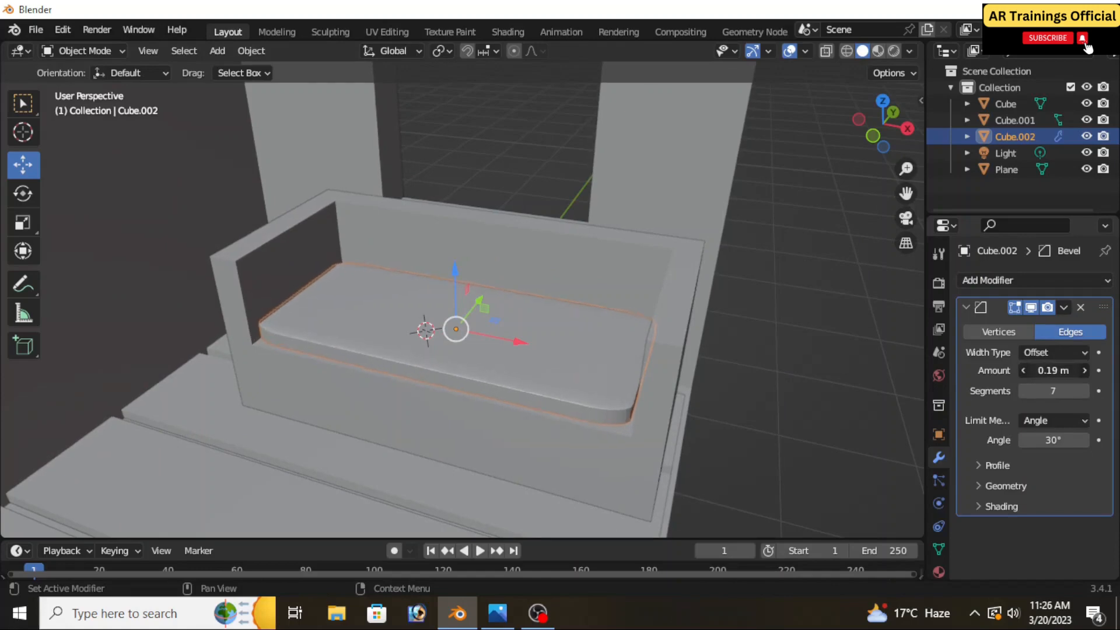
left_click(1084, 391)
left_click(1084, 390)
left_click(1083, 391)
left_click(1084, 391)
left_click(1083, 391)
Place the 3D cursor on the cushion near the back-wall armrest, add a cube there and scale it down to a small block
mouse_move(441, 391)
middle_mouse_down()
mouse_move(485, 393)
mouse_move(489, 378)
mouse_move(418, 415)
mouse_move(449, 410)
mouse_move(446, 397)
mouse_move(445, 413)
middle_mouse_up()
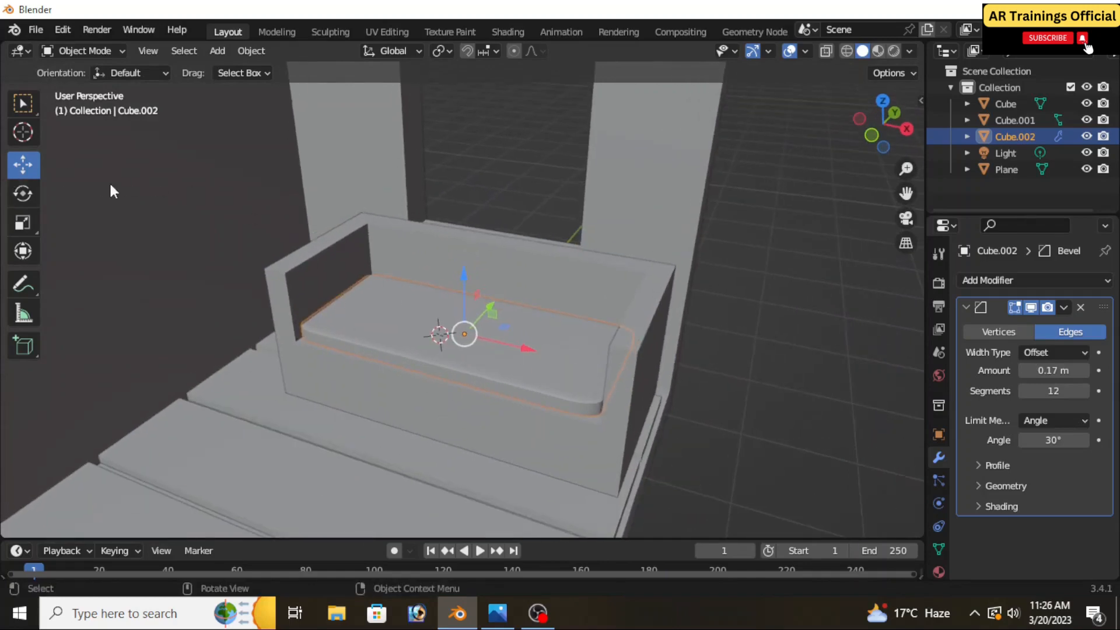
left_click(22, 133)
middle_click_drag(449, 408, 429, 355)
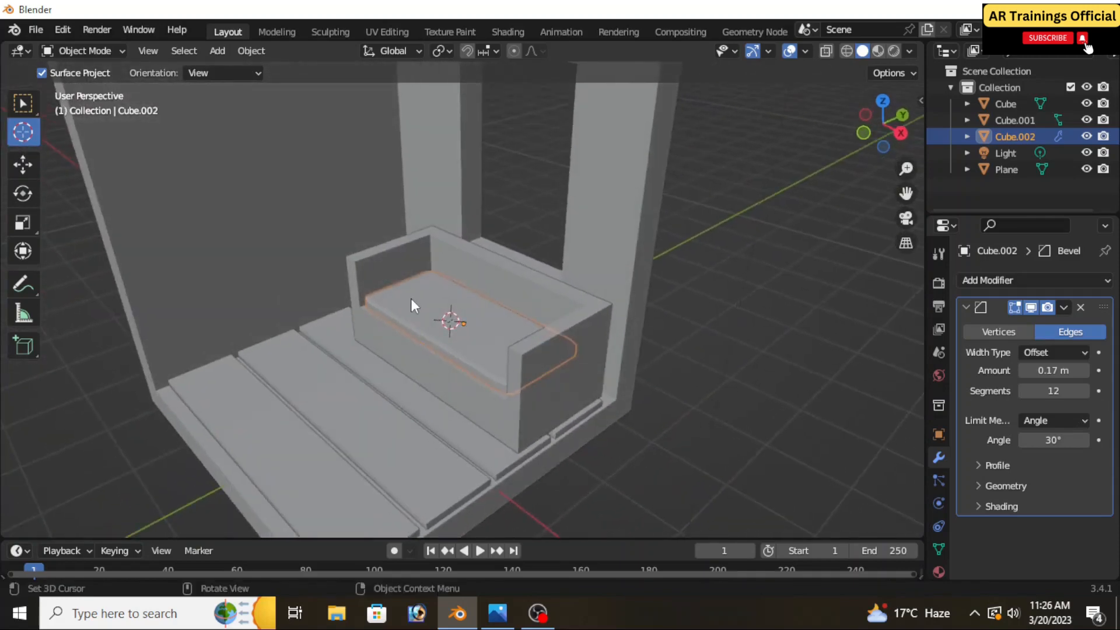
scroll(410, 298, "up", 2)
left_click(415, 280)
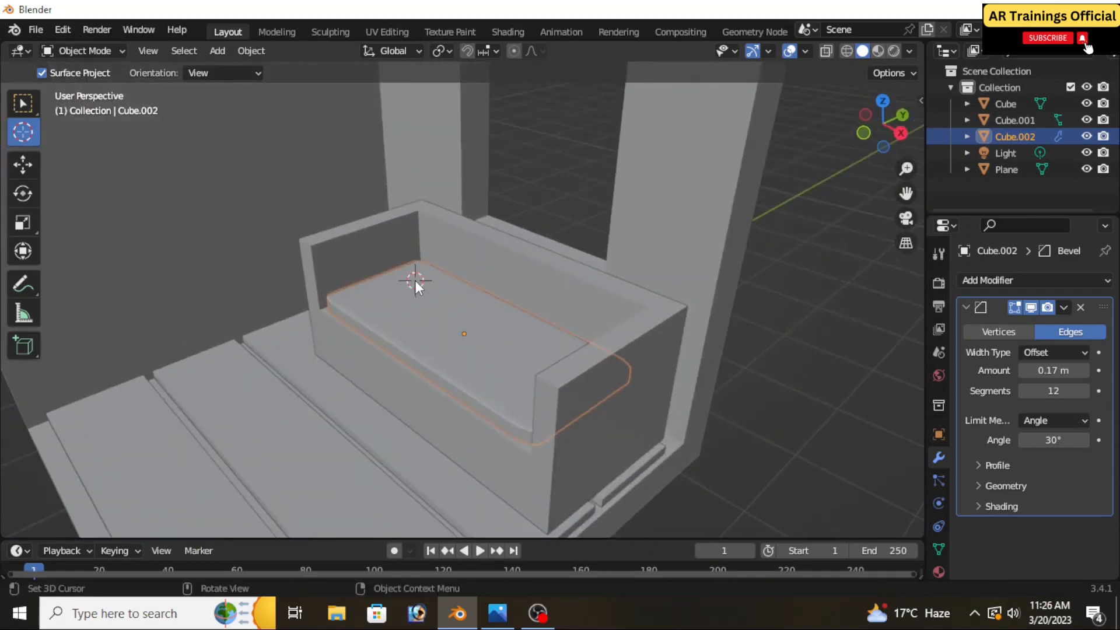
key("shift+a")
mouse_move(394, 279)
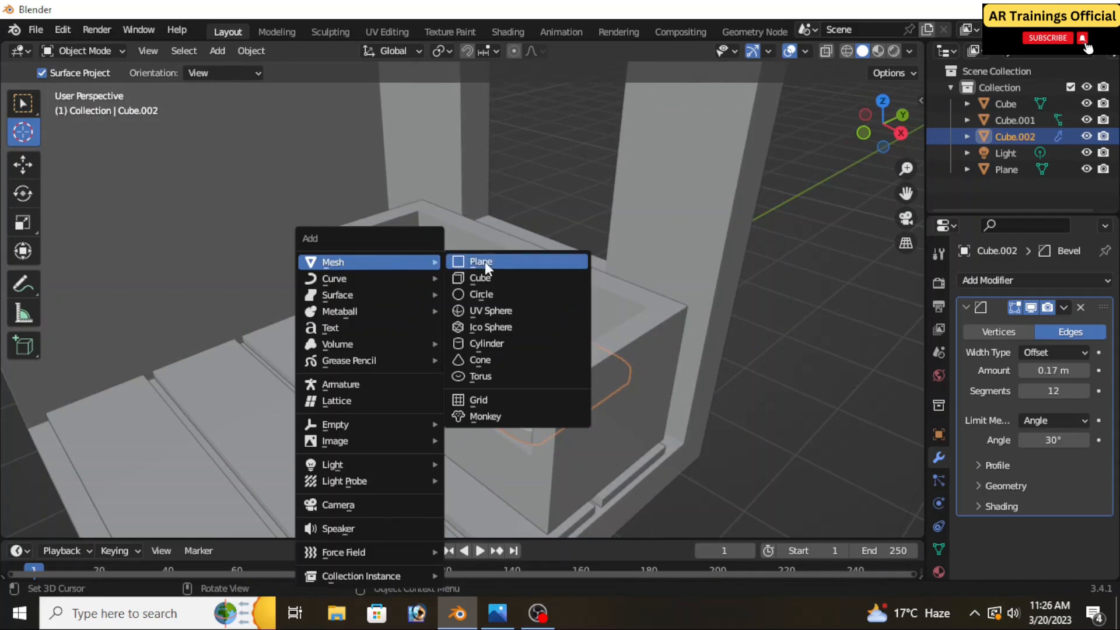
left_click(505, 277)
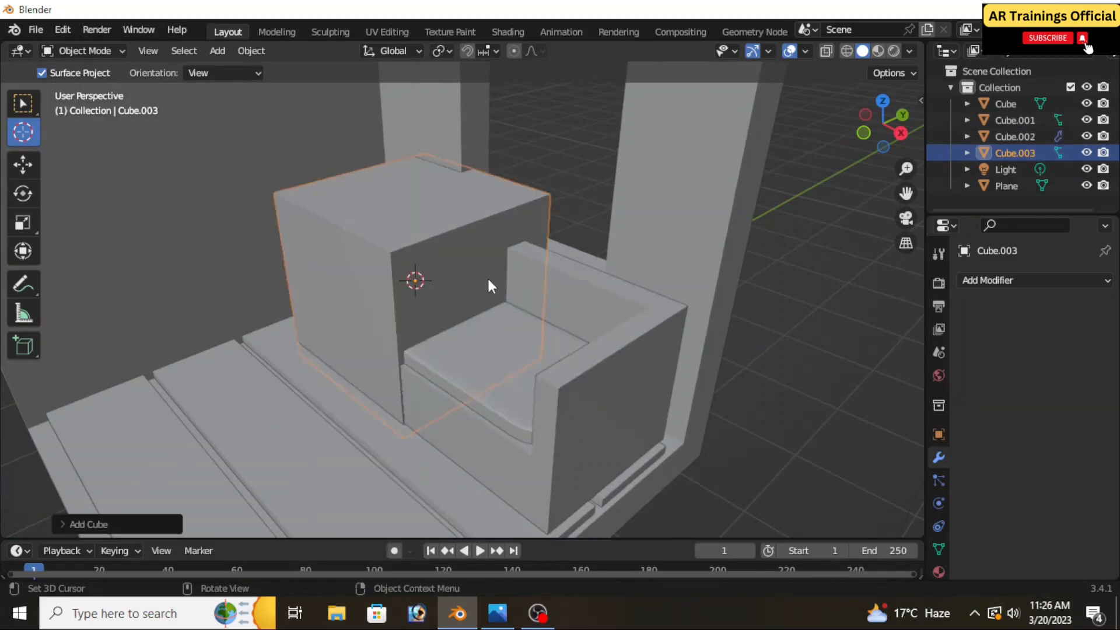
key("s")
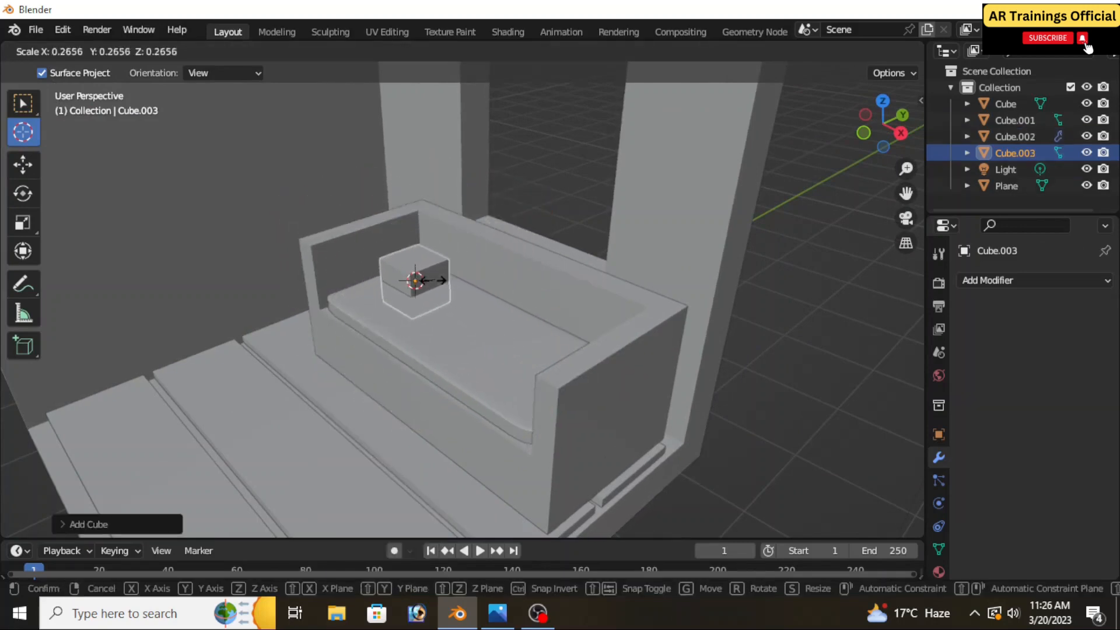
left_click(423, 280)
scroll(430, 280, "up", 3)
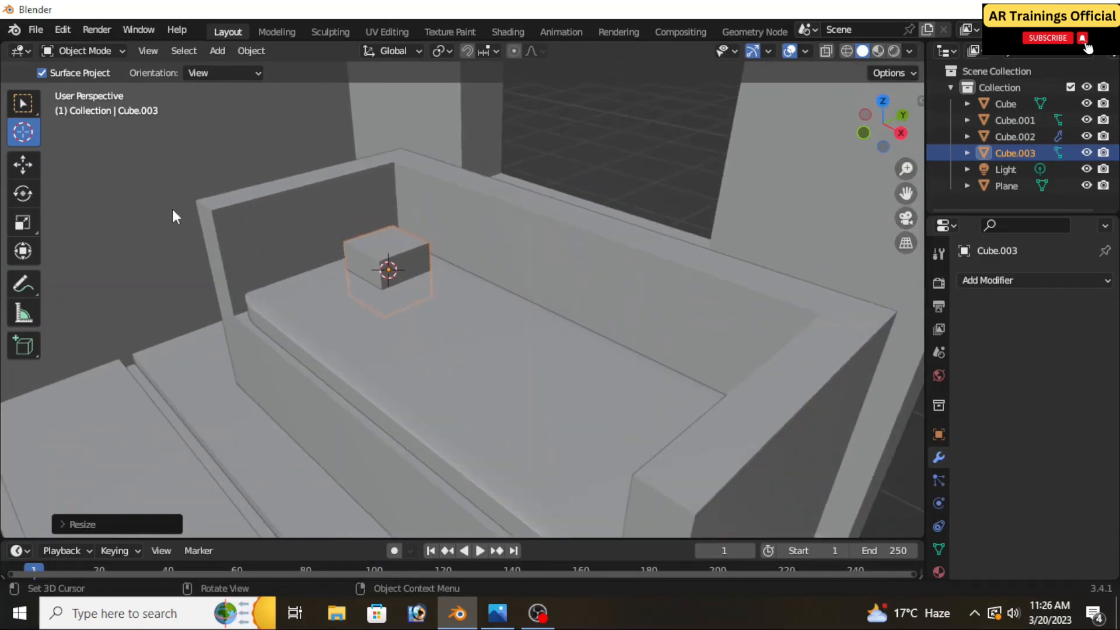
Raise the small cube onto the seat cushion, scale it into a thin upright block and set it against the backrest
left_click(22, 164)
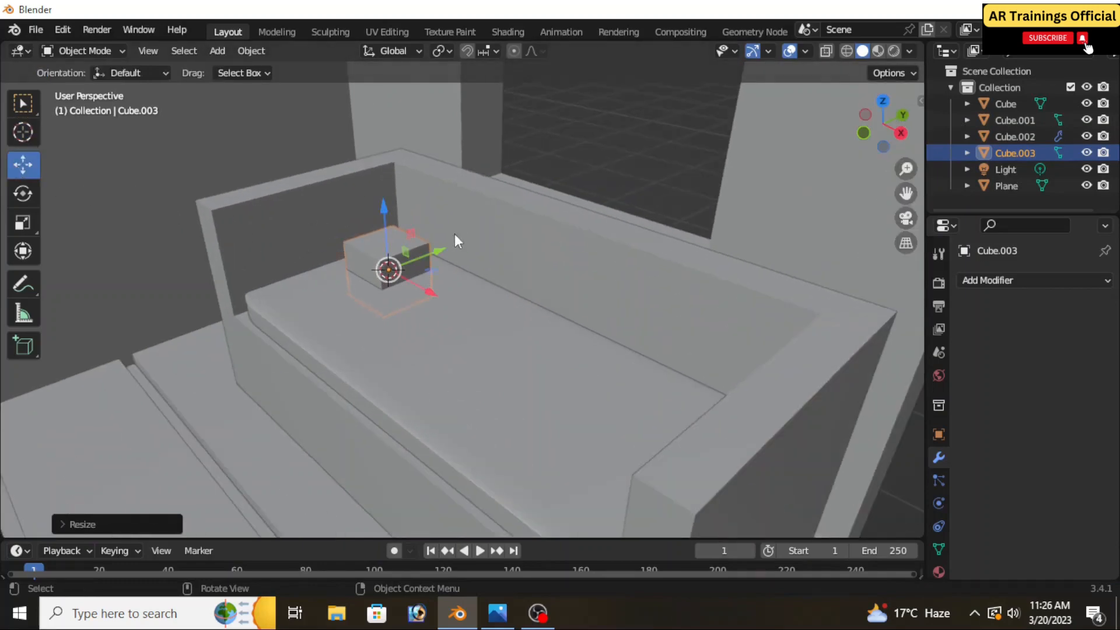
left_click_drag(383, 211, 380, 194)
middle_click_drag(408, 256, 319, 360)
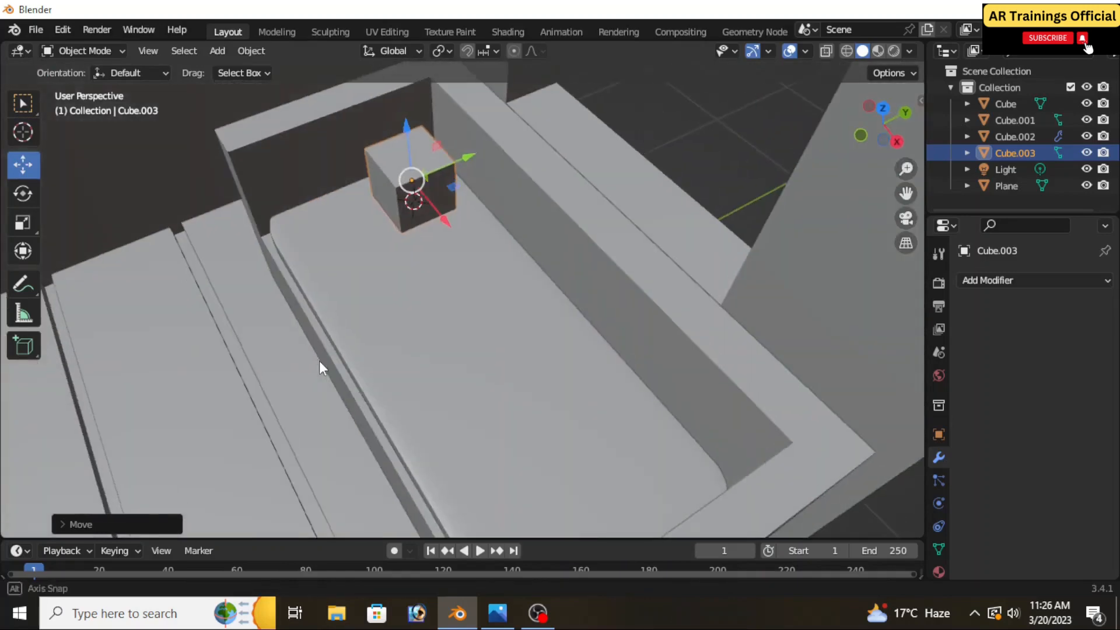
middle_click_drag(420, 243, 422, 308)
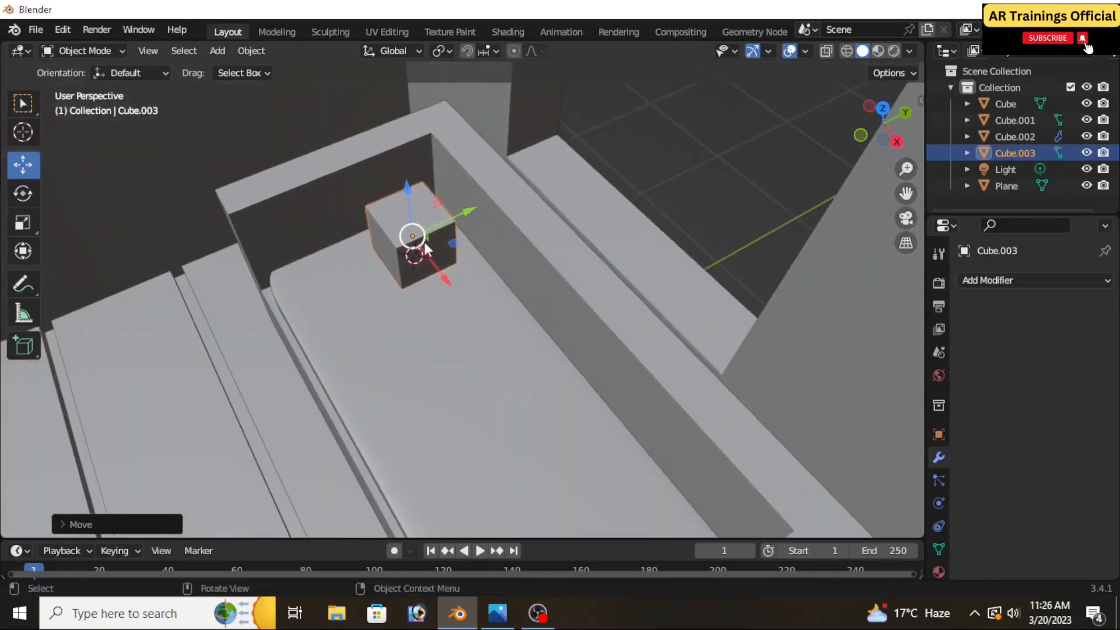
key("s")
key("x")
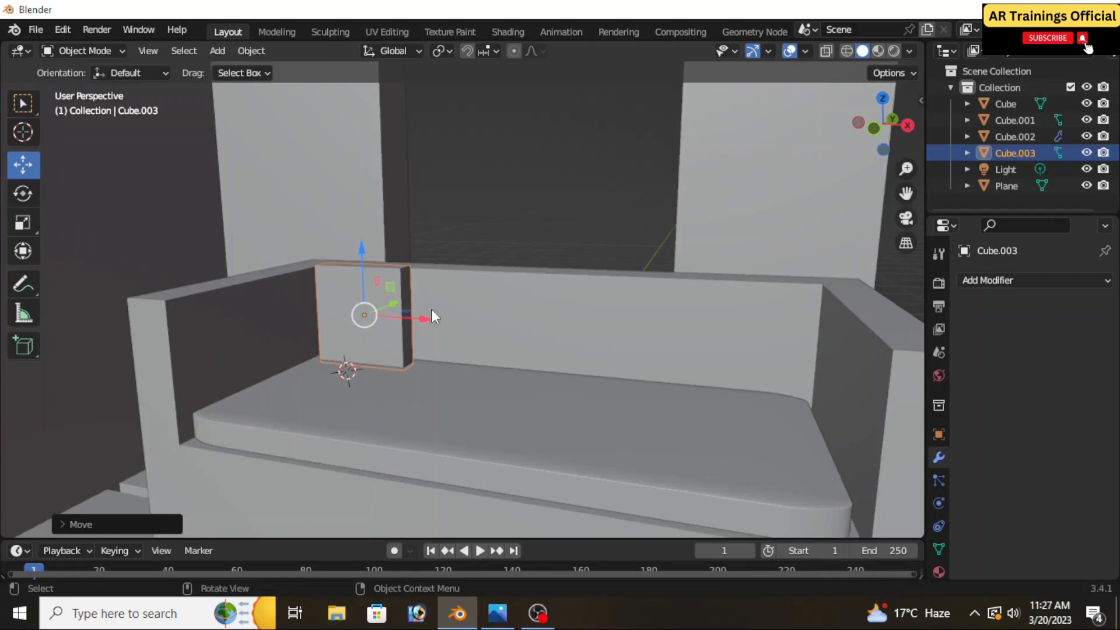
middle_click_drag(645, 382, 631, 376)
scroll(631, 376, "down", 1)
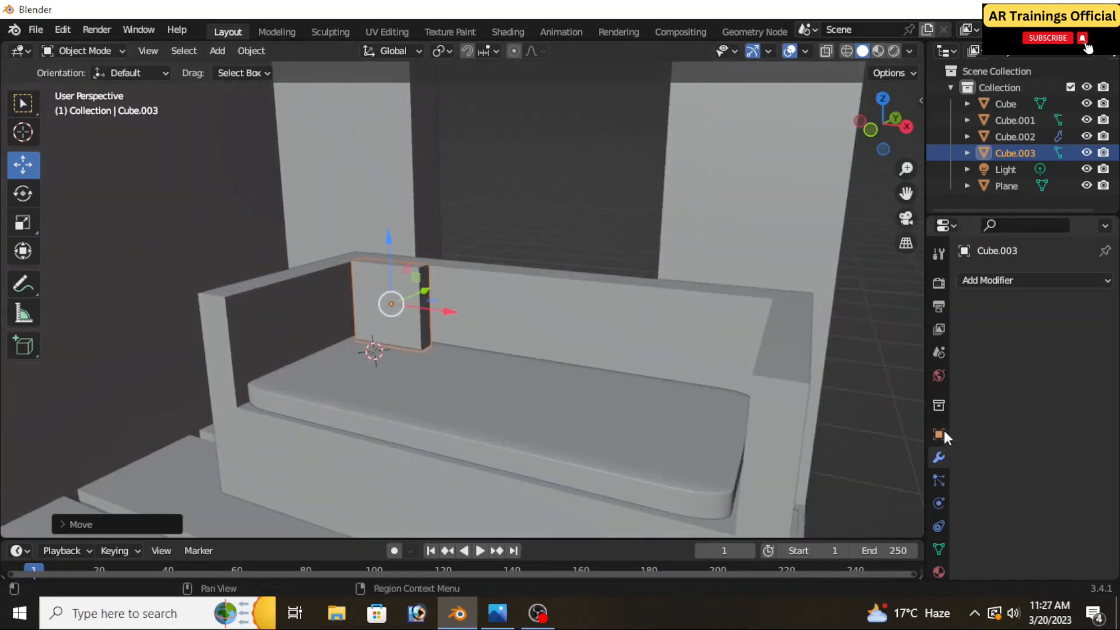
Add a Subdivision Surface modifier to the thin block with viewport levels set to 3
left_click(990, 280)
scroll(824, 534, "down", 2)
scroll(822, 533, "down", 1)
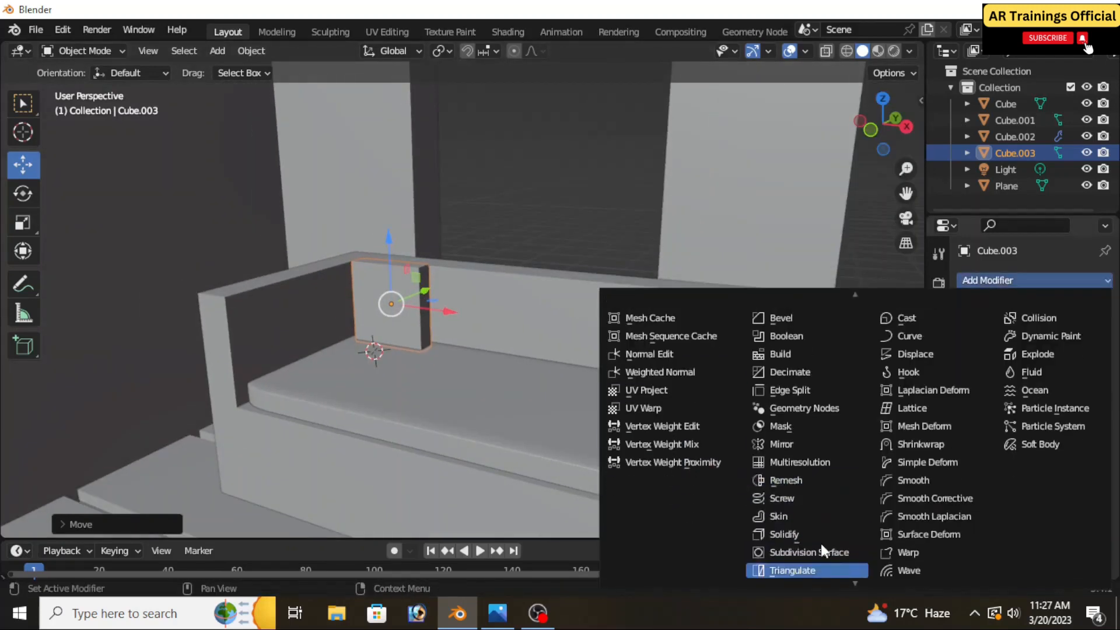
left_click(805, 552)
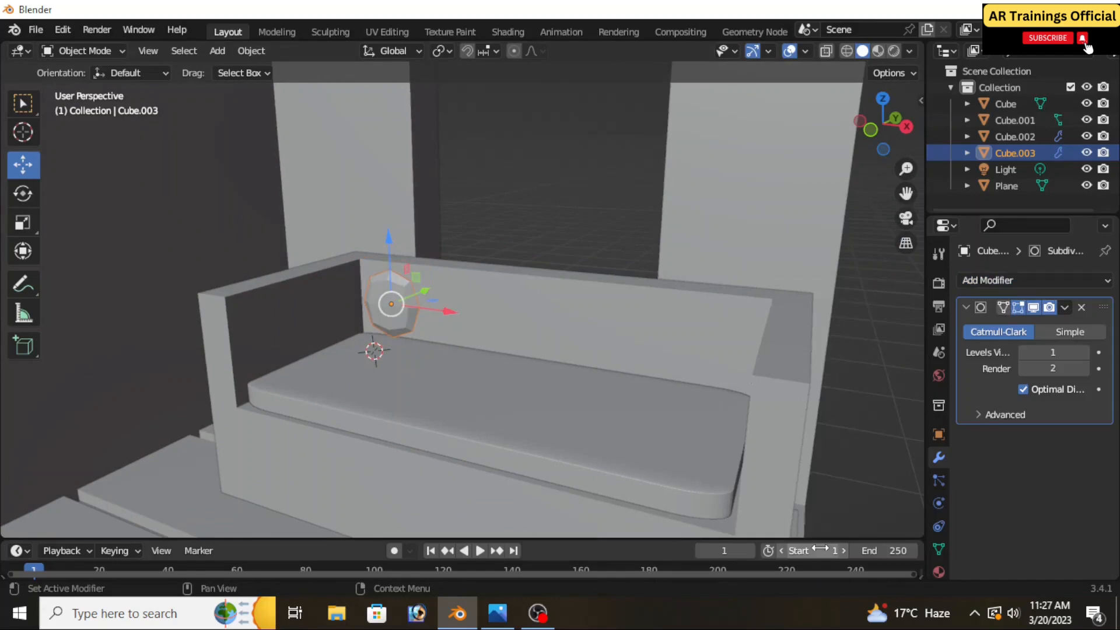
left_click(1085, 353)
left_click(1085, 354)
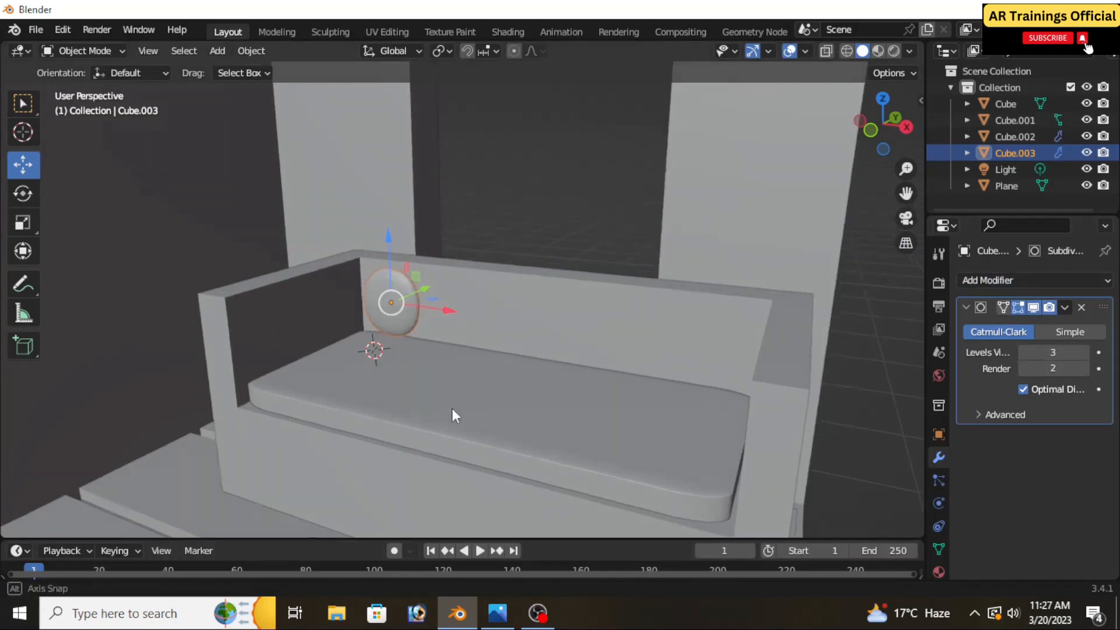
Scale the rounded pillow up to about 1.3 times its size and raise it slightly along Z
scroll(443, 397, "up", 2)
middle_click_drag(424, 356, 356, 359)
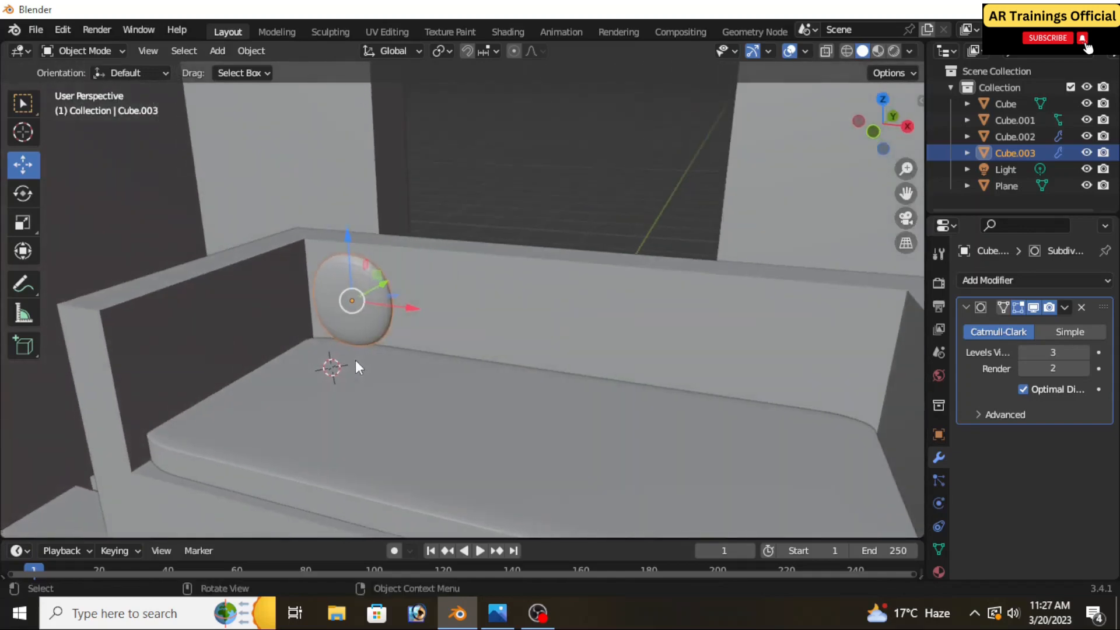
key("s")
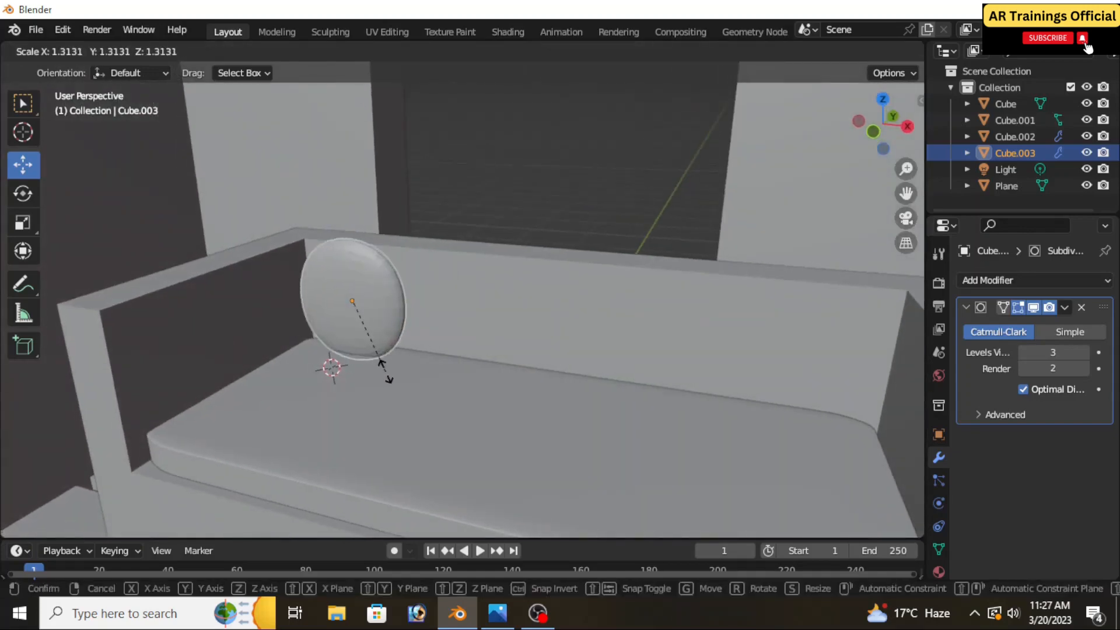
left_click(385, 371)
left_click_drag(349, 259, 349, 256)
Scale the whole sofa down slightly together with its seat cushion and four round pillows, and clear the selection
middle_click_drag(349, 262, 480, 367)
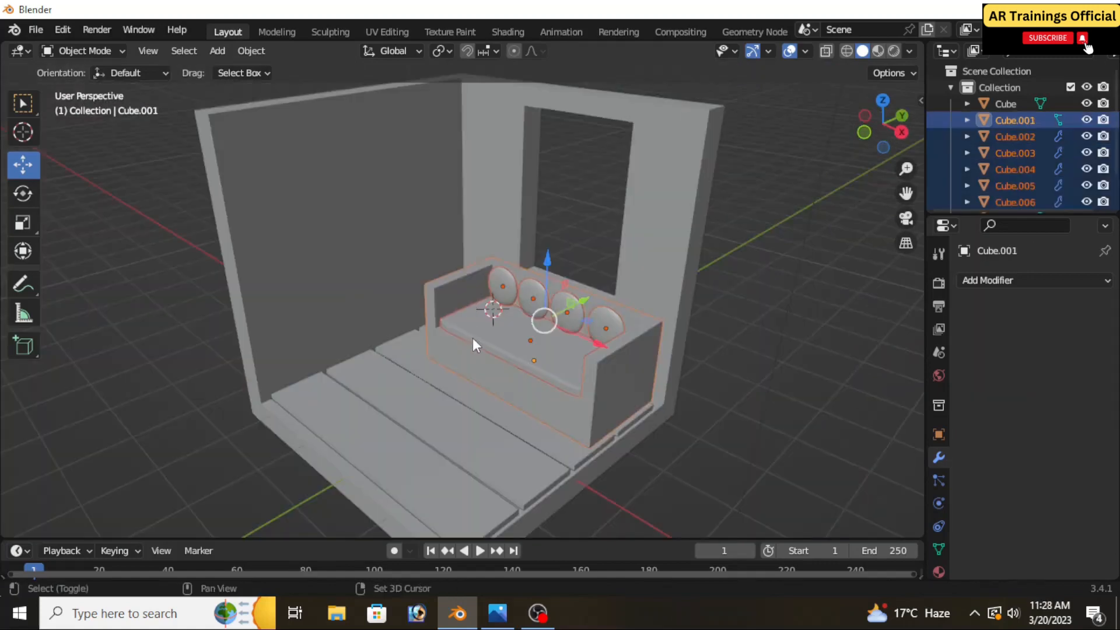
key("s")
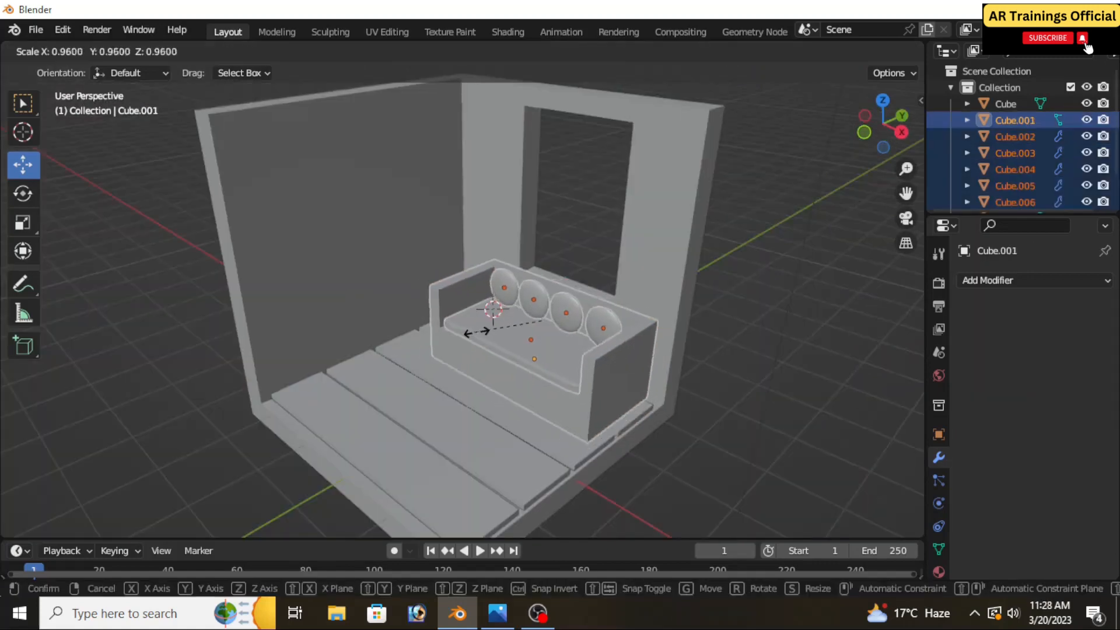
left_click(487, 332)
middle_click_drag(488, 333, 610, 375)
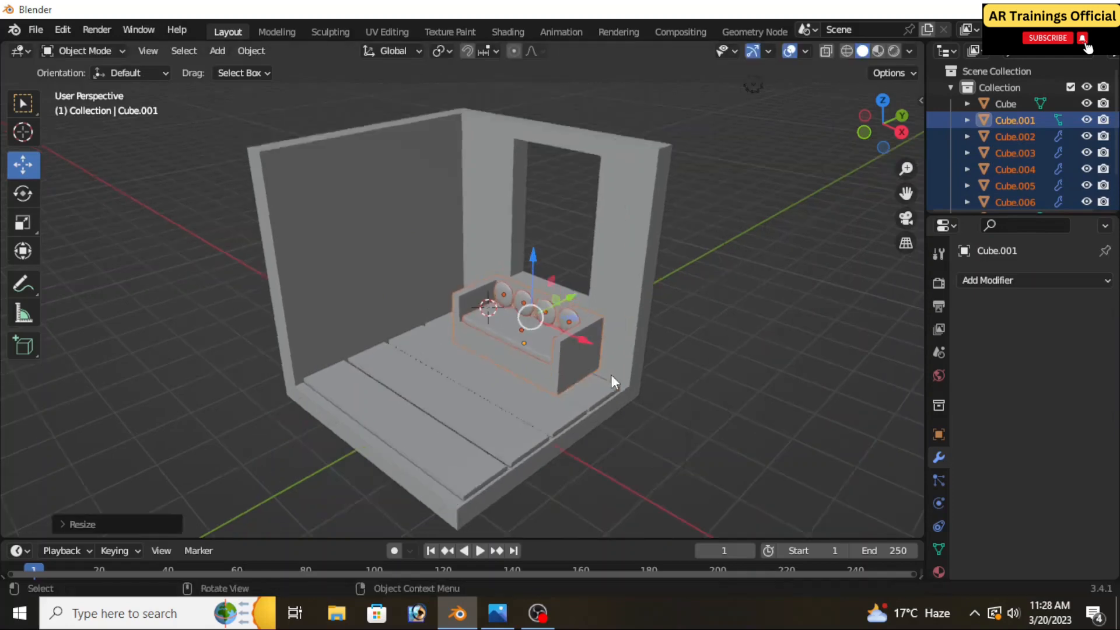
left_click(684, 373)
Check the reference image render.png for the furniture along the windowless wall and return to Blender
scroll(469, 365, "up", 1)
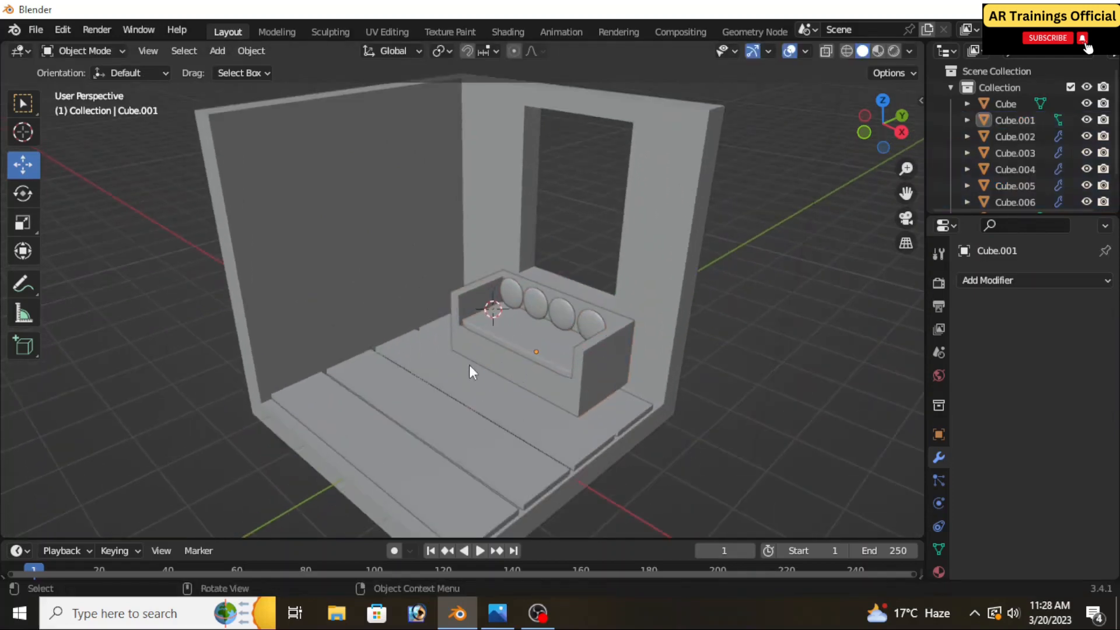
scroll(483, 359, "down", 2)
left_click(511, 617)
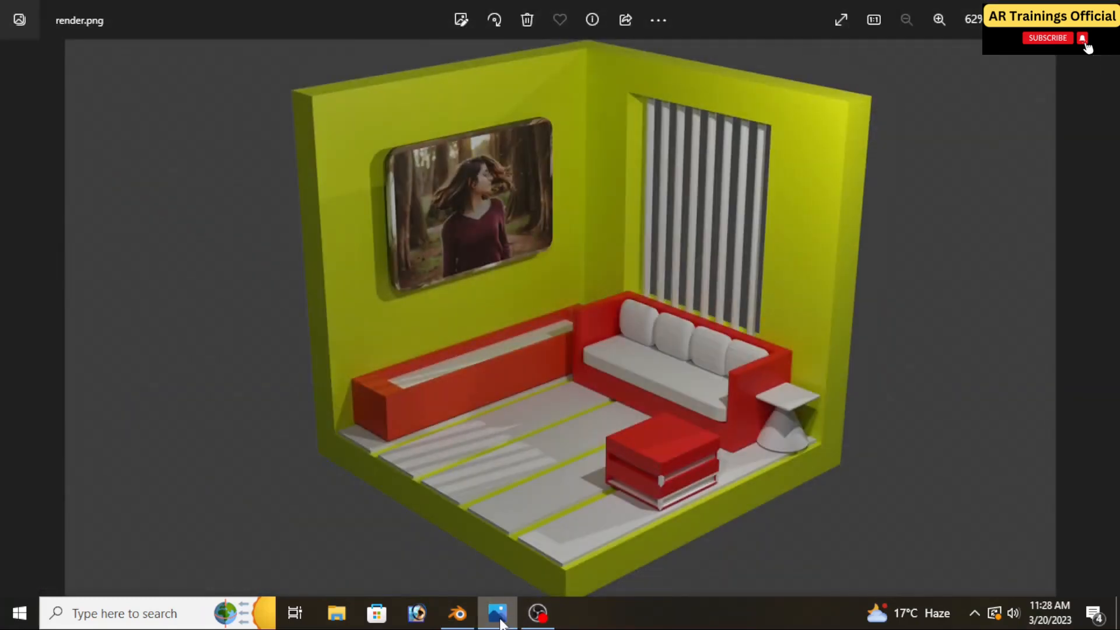
left_click(499, 617)
scroll(410, 362, "up", 4)
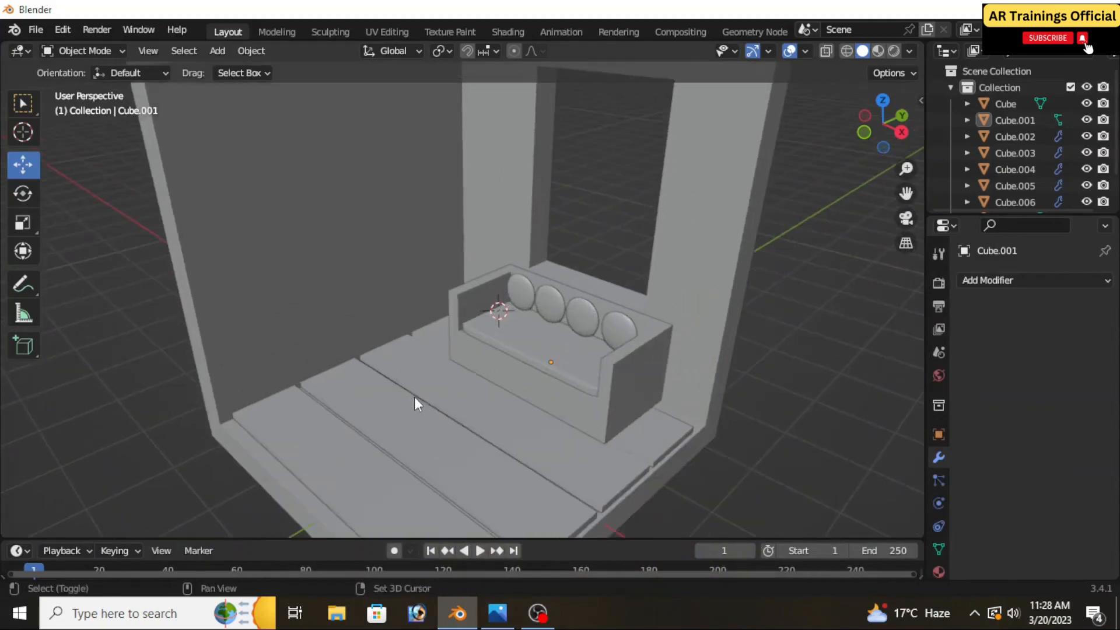
Place the 3D cursor low on the windowless wall beside the sofa, add a cube there and scale it down
middle_click_drag(414, 398, 458, 388, "shift")
left_click(23, 133)
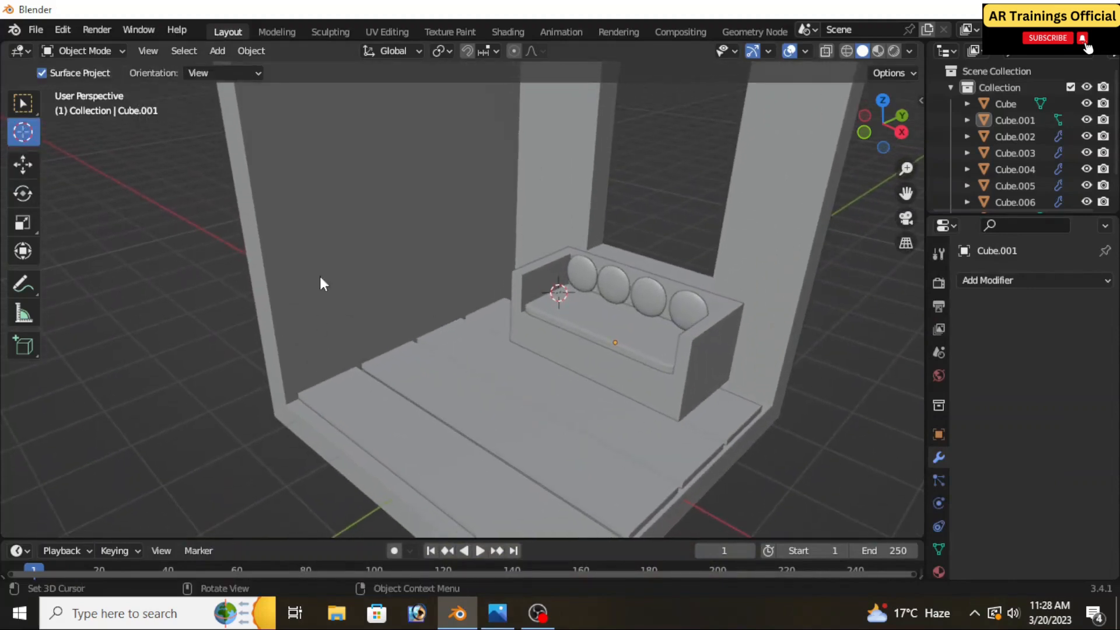
left_click(420, 342)
key("shift+a")
mouse_move(349, 263)
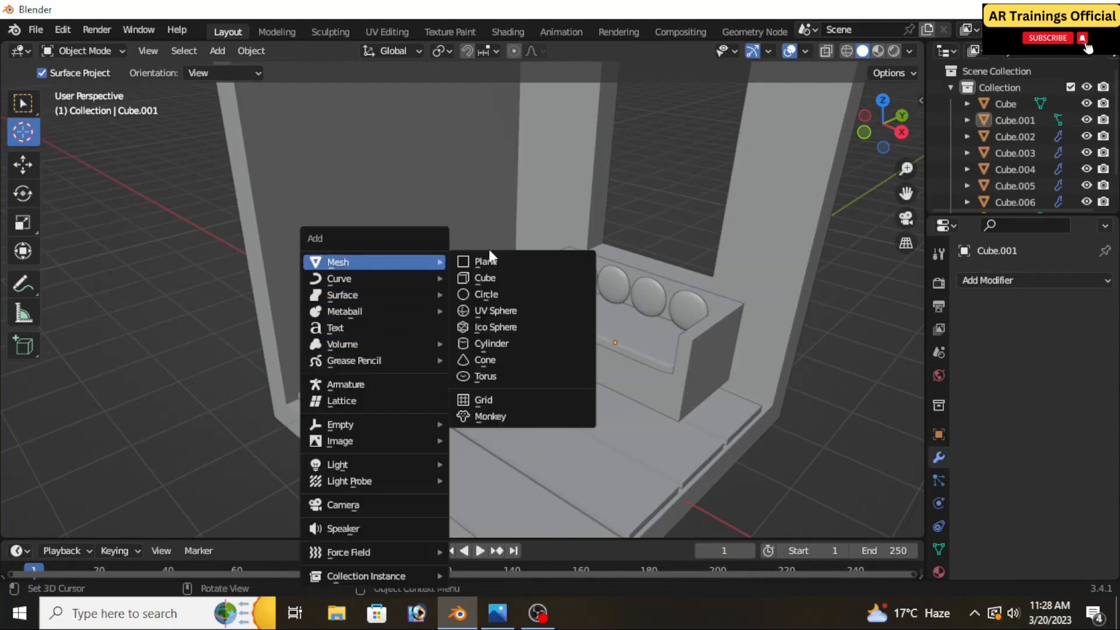
left_click(493, 274)
key("s")
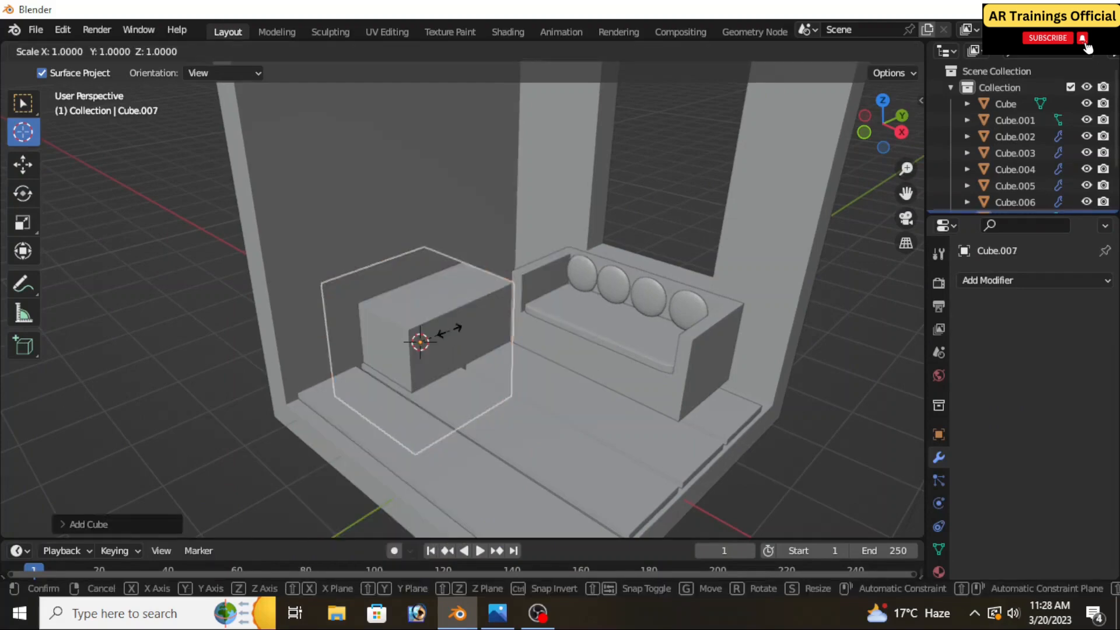
left_click(441, 336)
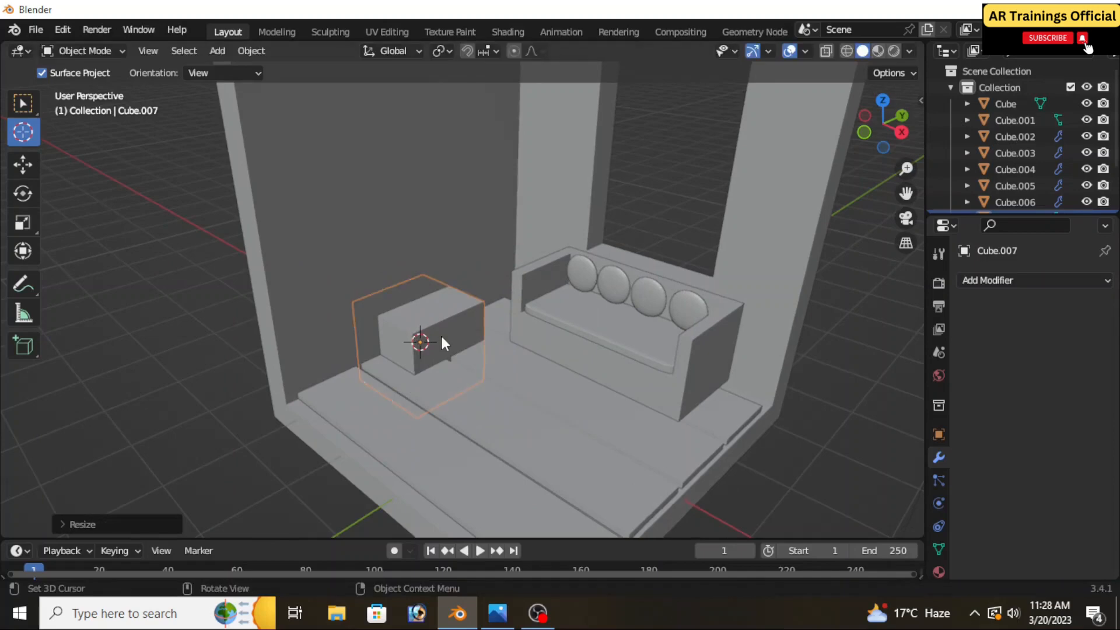
Scale the cube along X, stretch it to over twice its length along Y and flatten it along Z into a long low block
key("s")
key("x")
left_click(469, 322)
key("s")
key("y")
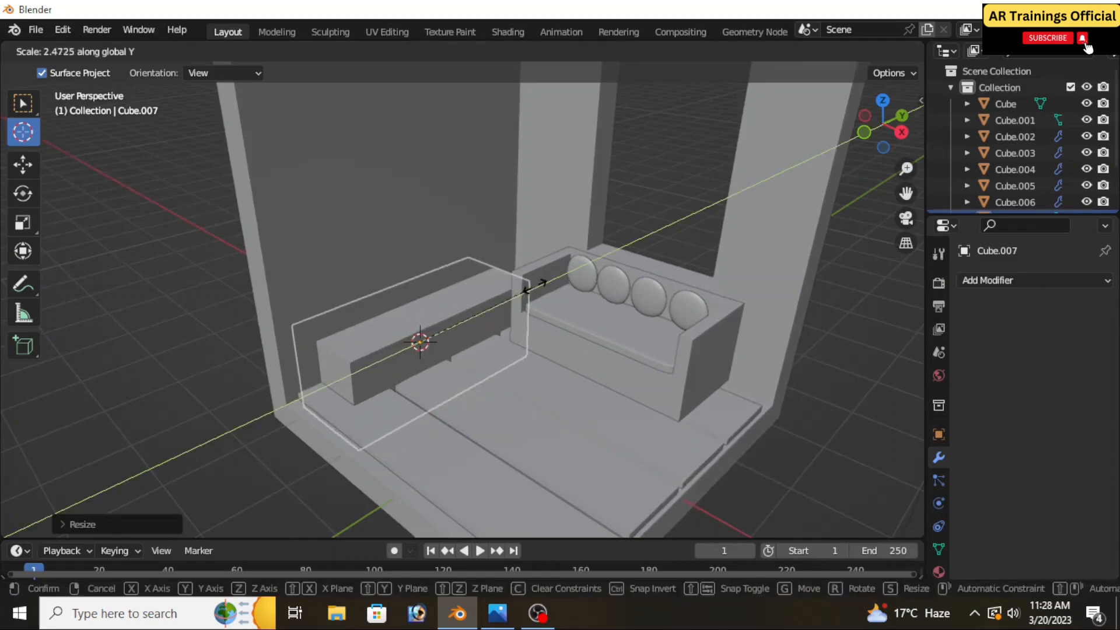
left_click(542, 278)
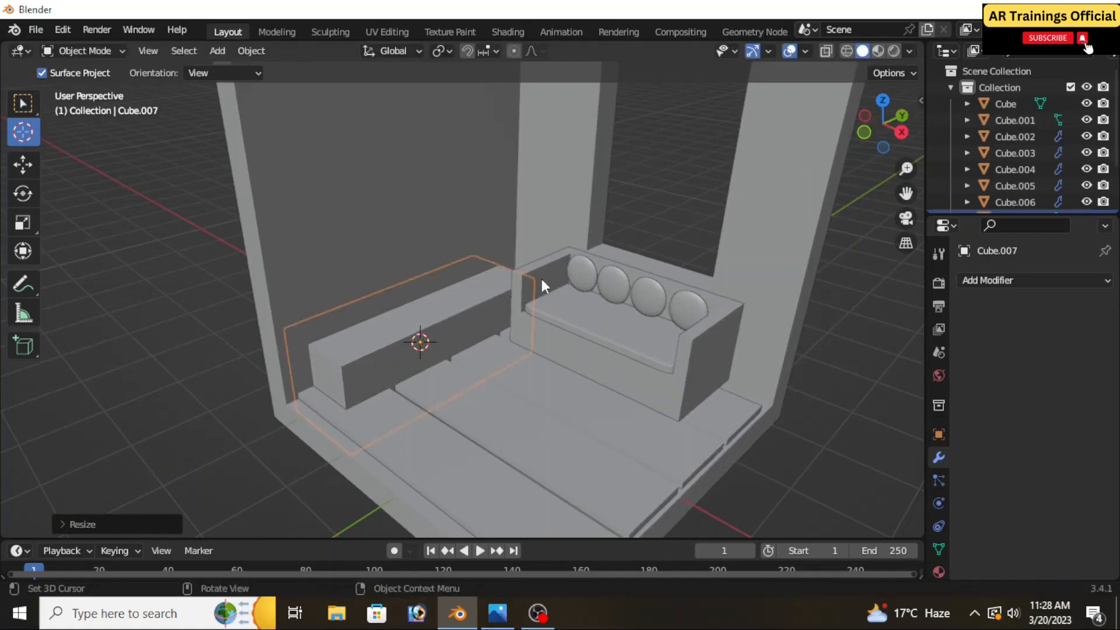
key("s")
key("z")
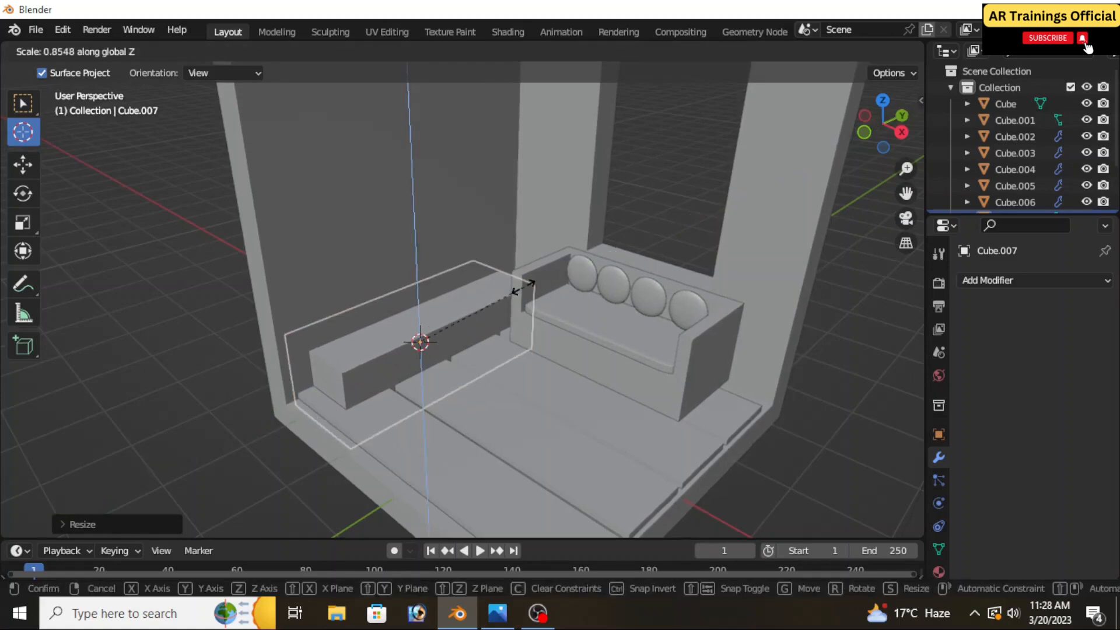
left_click(500, 308)
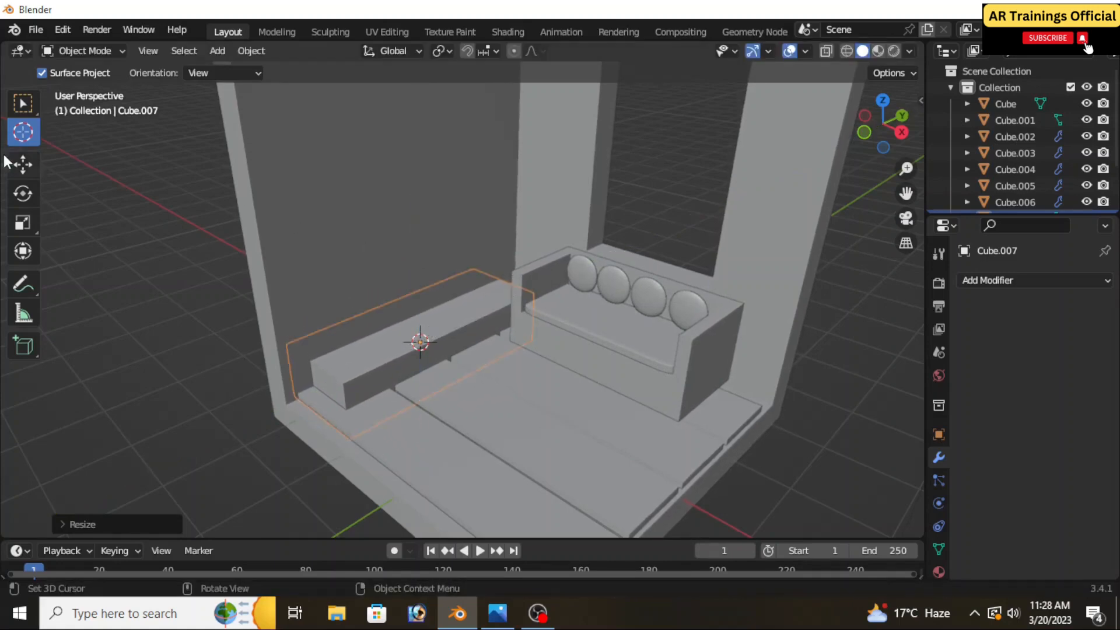
Raise the long block along Z so that it sits on the floor planks against the windowless wall
left_click(36, 166)
left_click_drag(421, 306, 415, 271)
middle_click_drag(518, 350, 492, 349)
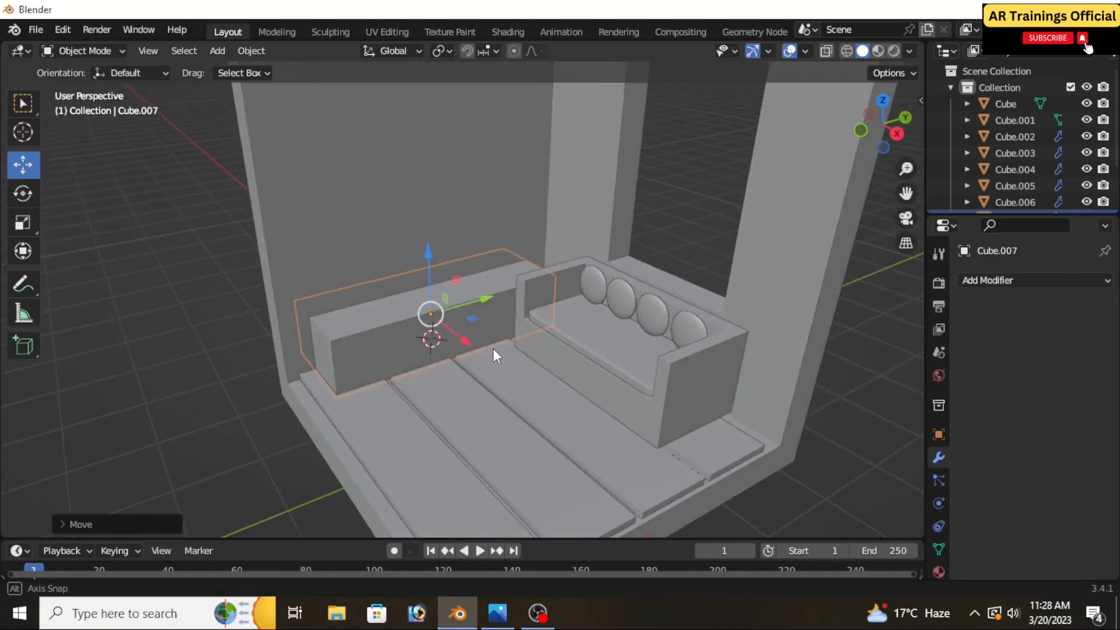
scroll(451, 316, "up", 2)
Enter Edit Mode on the long block, select its top face and inset it to leave a narrow border
left_click(145, 72)
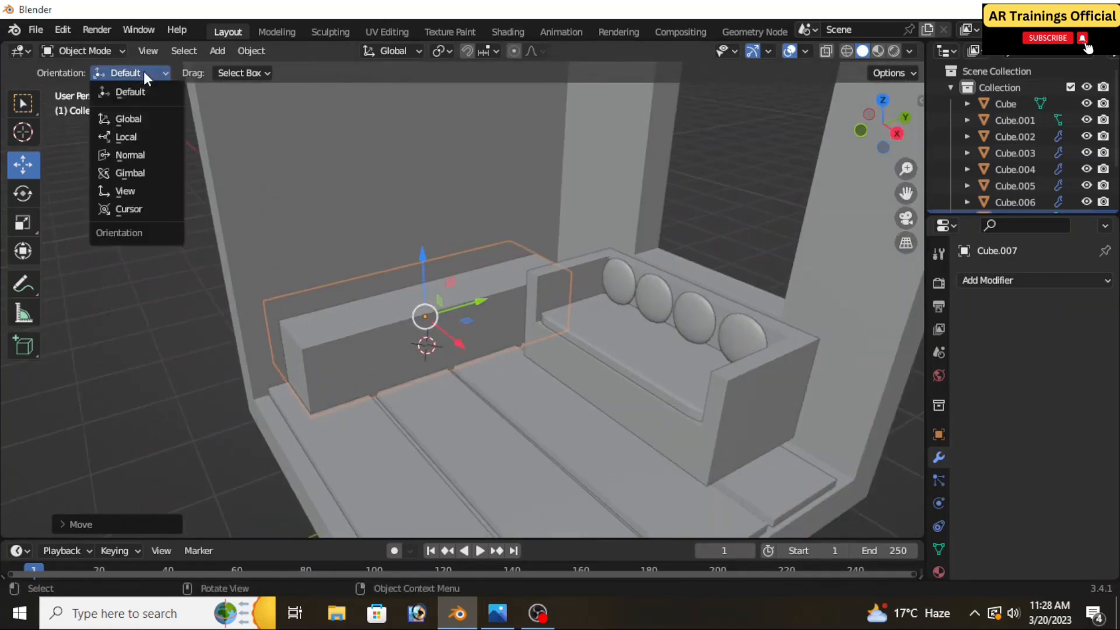
left_click(131, 92)
left_click(94, 50)
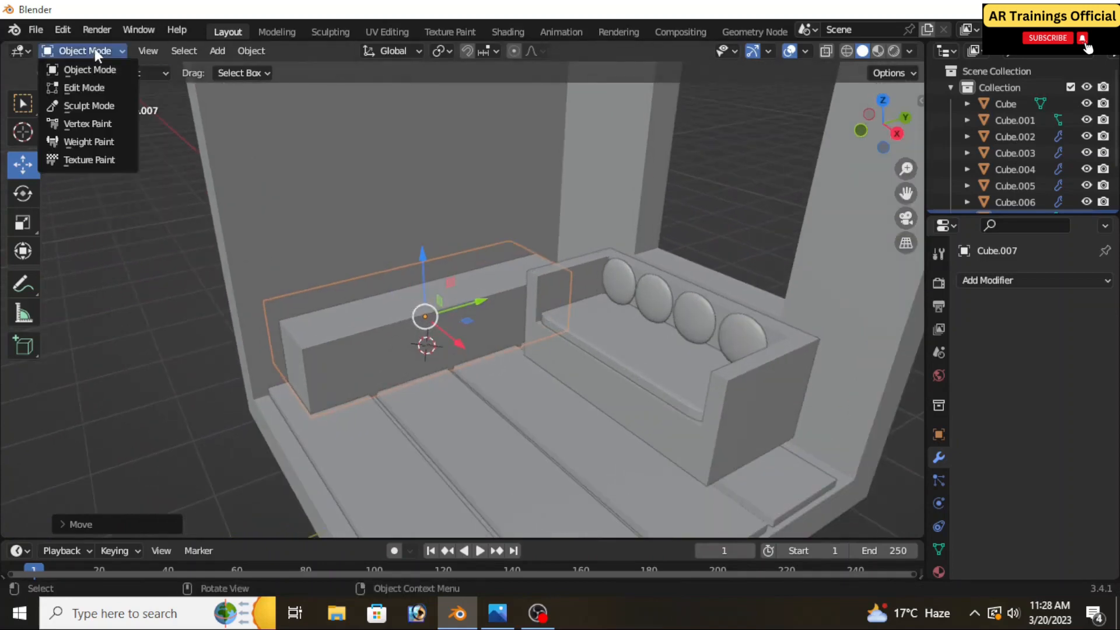
left_click(86, 87)
scroll(363, 331, "up", 2)
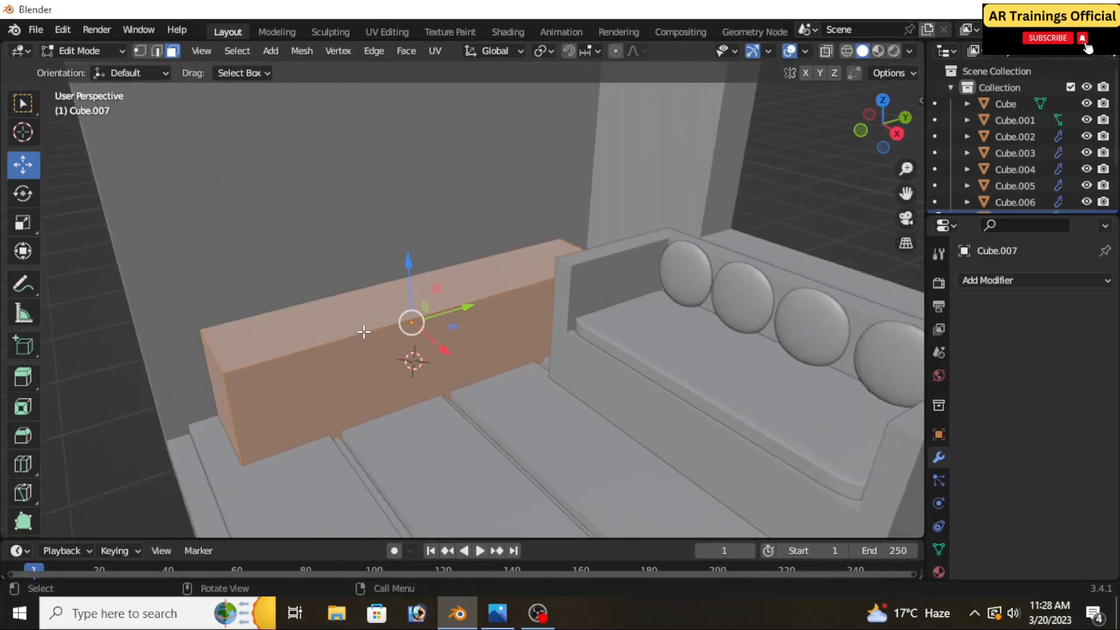
middle_click_drag(383, 340, 399, 343, "shift")
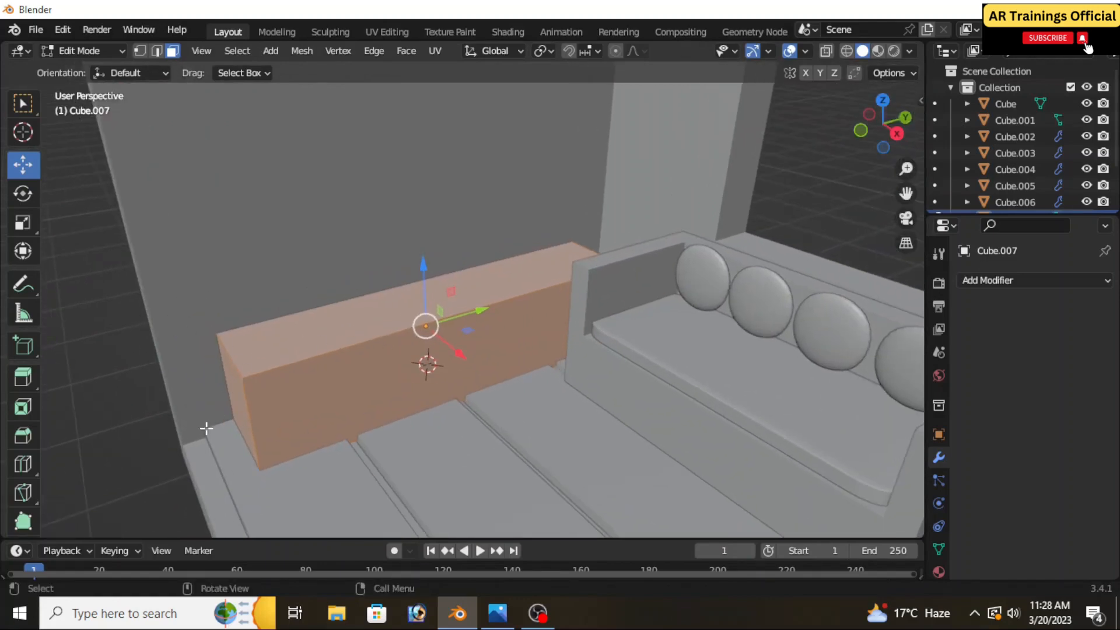
left_click(382, 316)
middle_click_drag(383, 317, 330, 335)
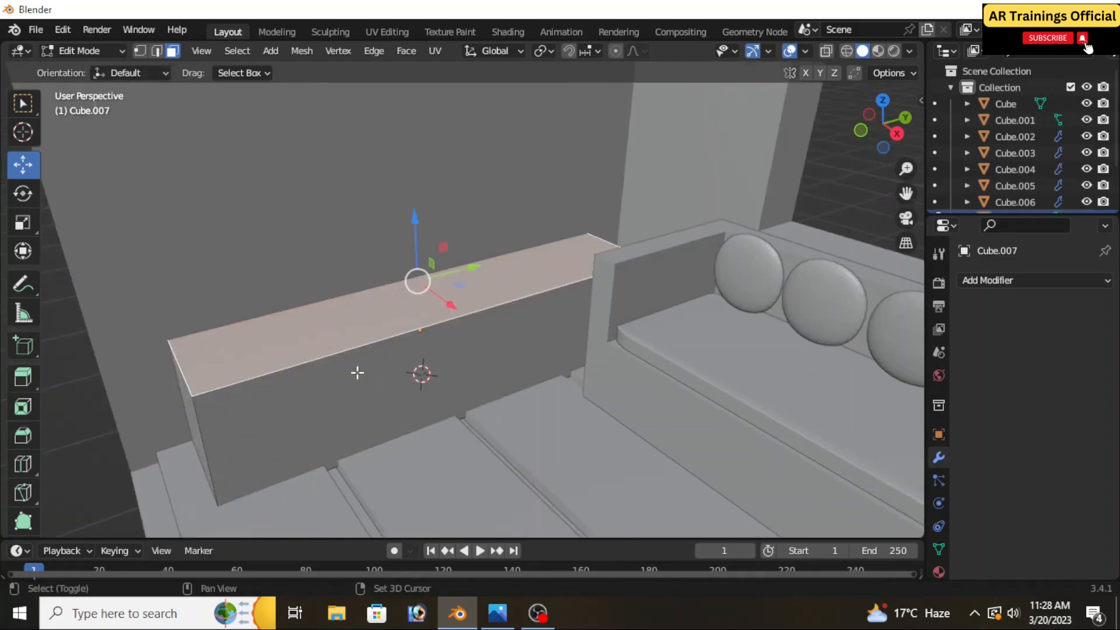
key("i")
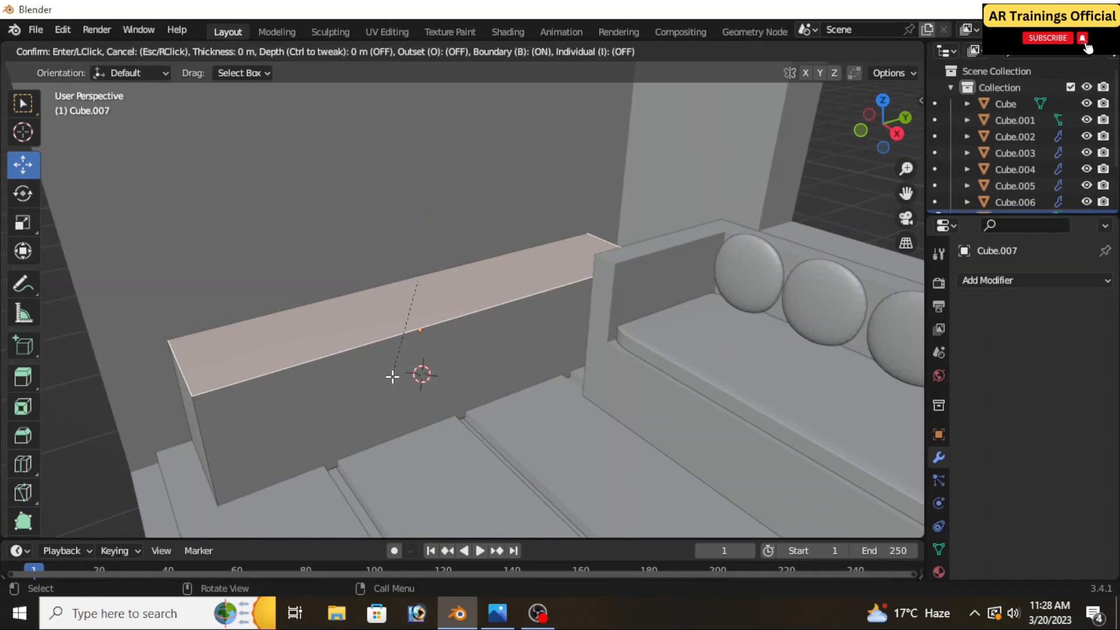
left_click(357, 341)
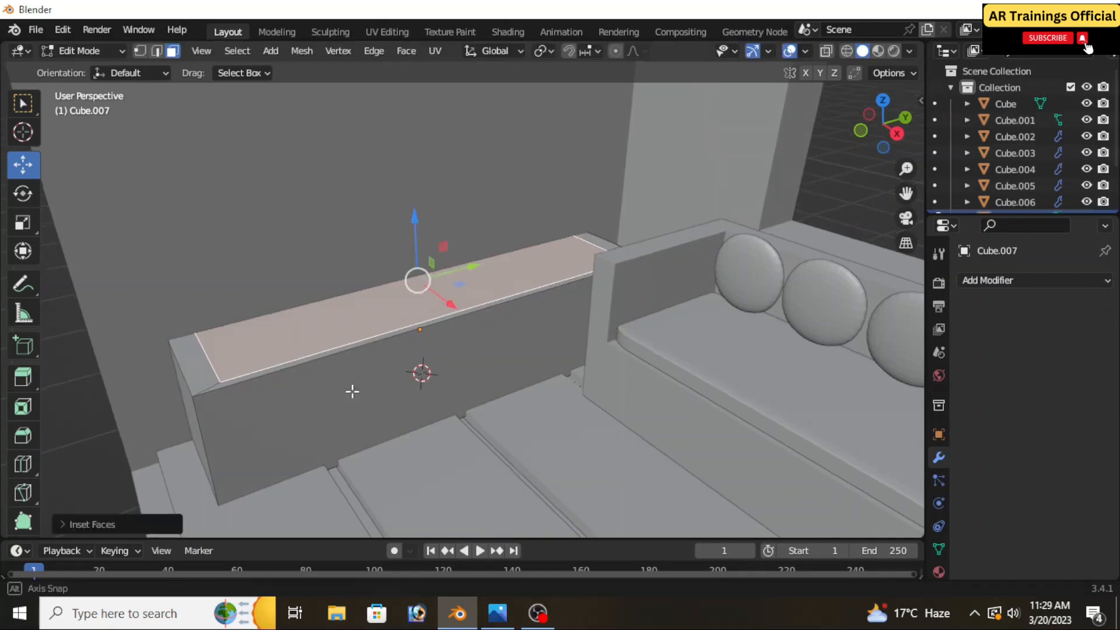
Extrude the inset top face downward to form a shallow recess in the long block and return to Object Mode
middle_click_drag(352, 391, 380, 402)
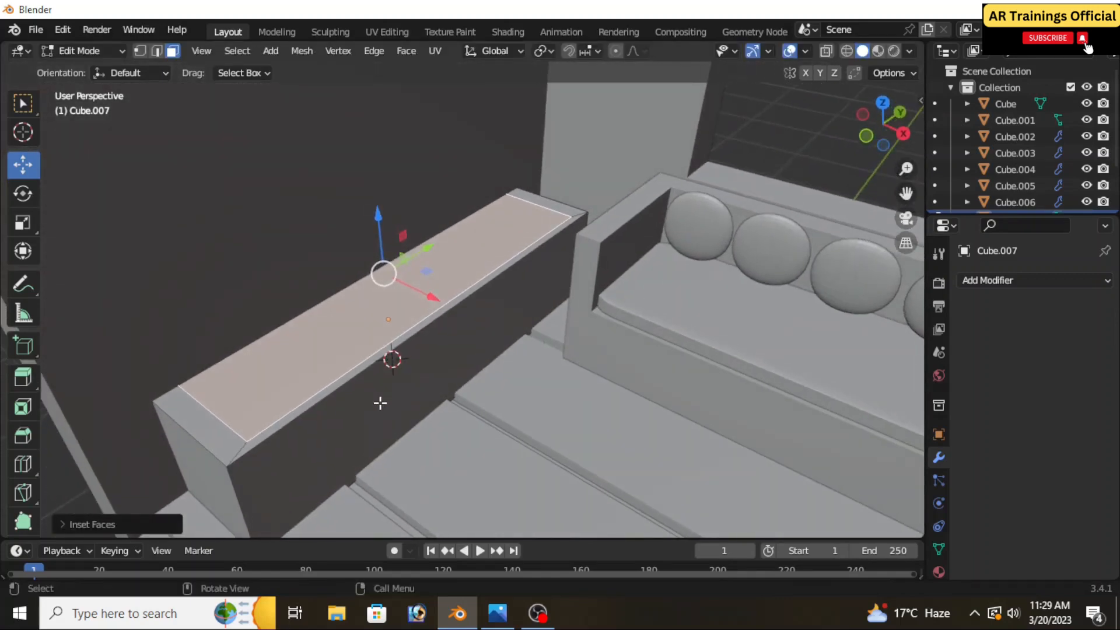
key("e")
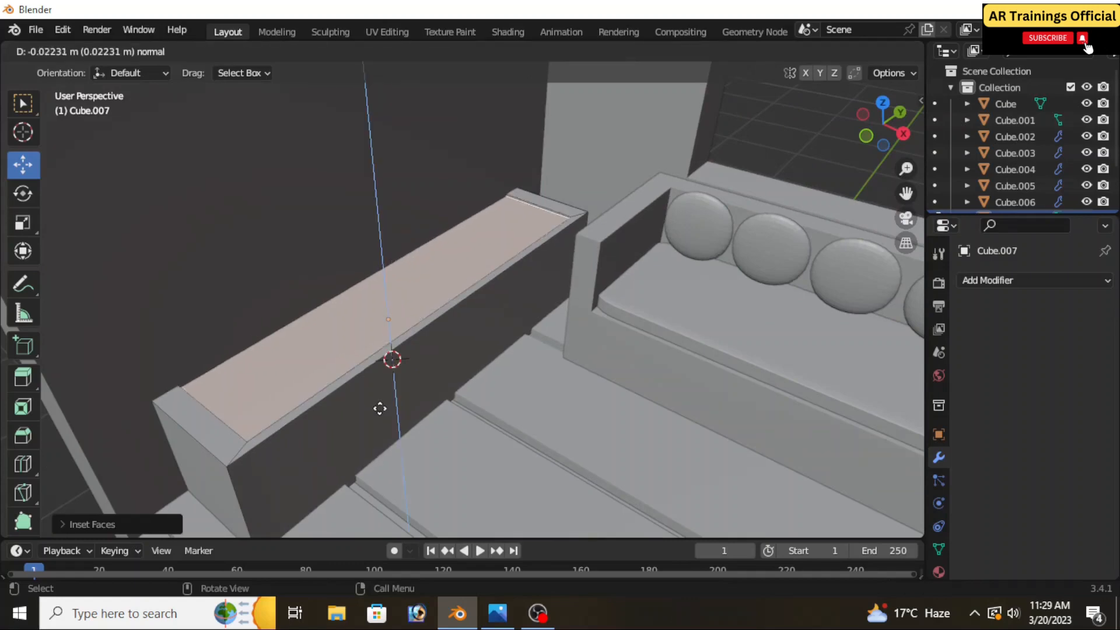
left_click(381, 417)
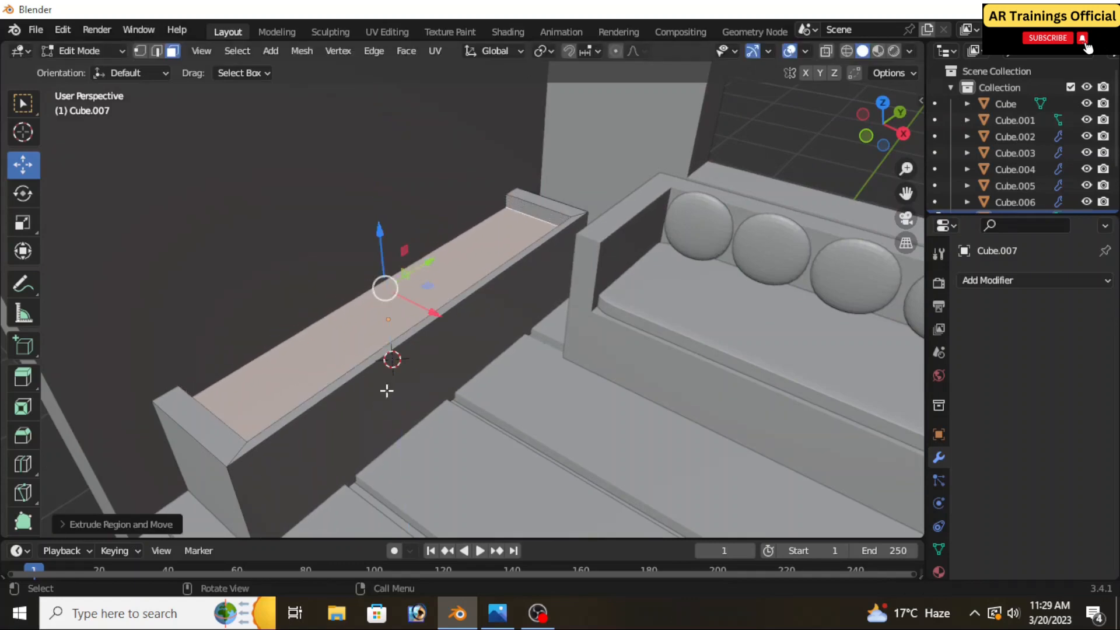
mouse_move(388, 389)
middle_mouse_down()
mouse_move(404, 403)
mouse_move(357, 373)
mouse_move(307, 382)
mouse_move(388, 380)
mouse_move(373, 394)
mouse_move(355, 391)
mouse_move(392, 377)
middle_mouse_up()
scroll(388, 380, "down", 2)
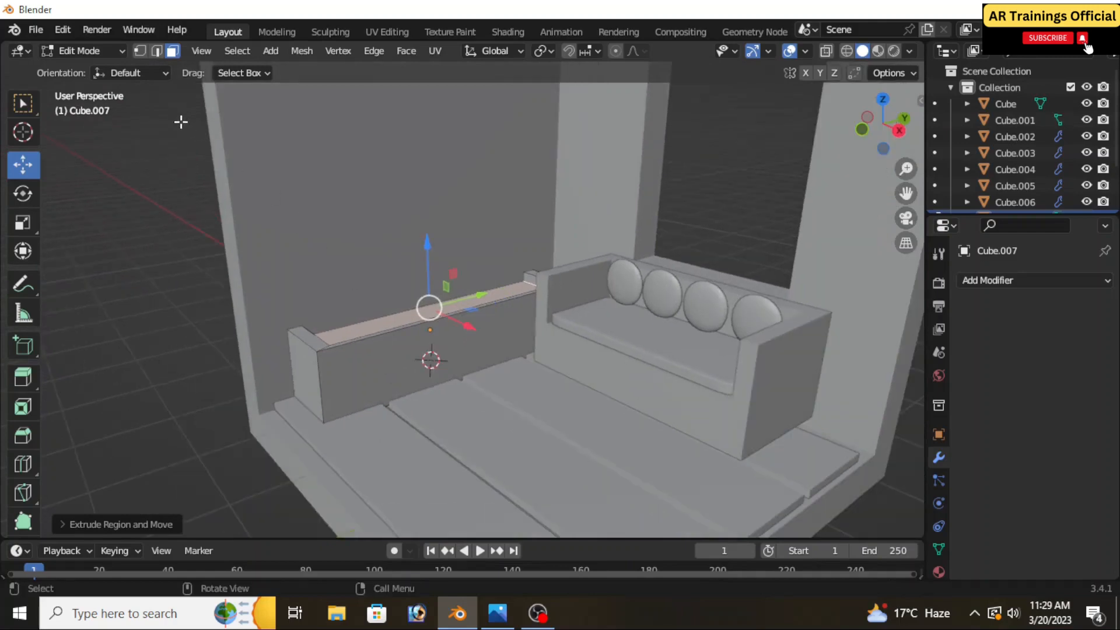
left_click(95, 51)
left_click(90, 67)
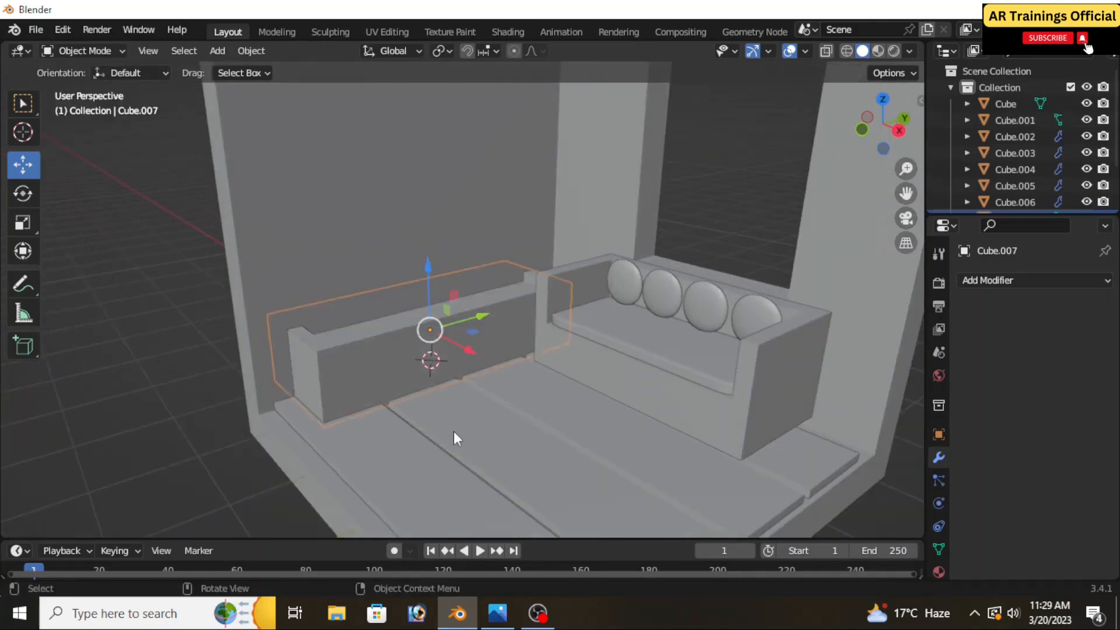
Place the 3D cursor high on the windowless wall above the long block and add a cube there
scroll(453, 431, "down", 2)
middle_click_drag(457, 432, 455, 432)
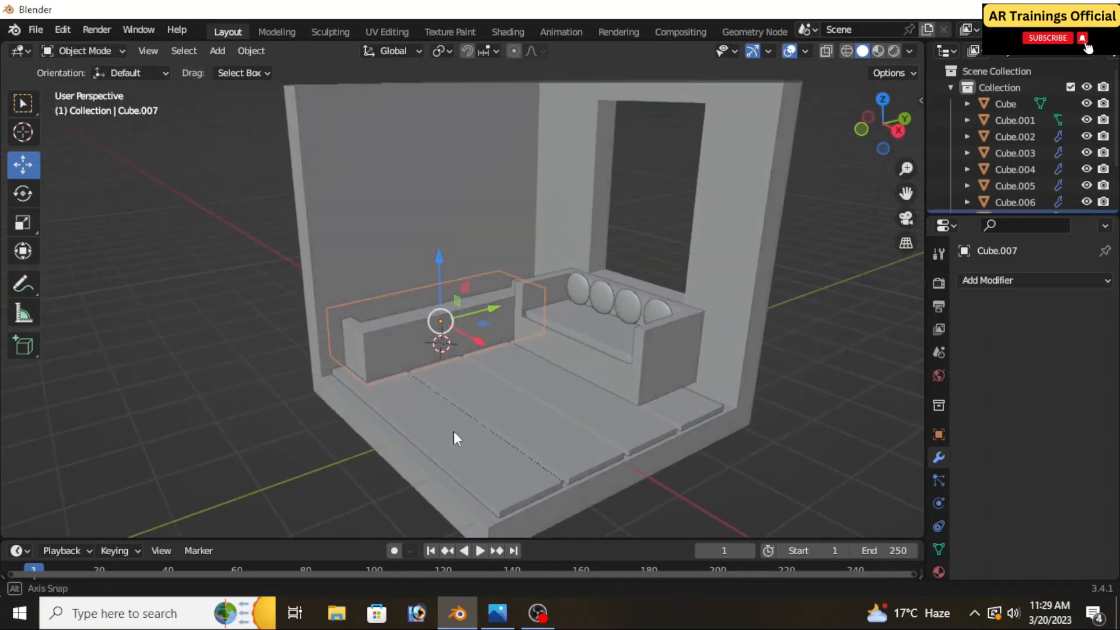
scroll(455, 432, "up", 5)
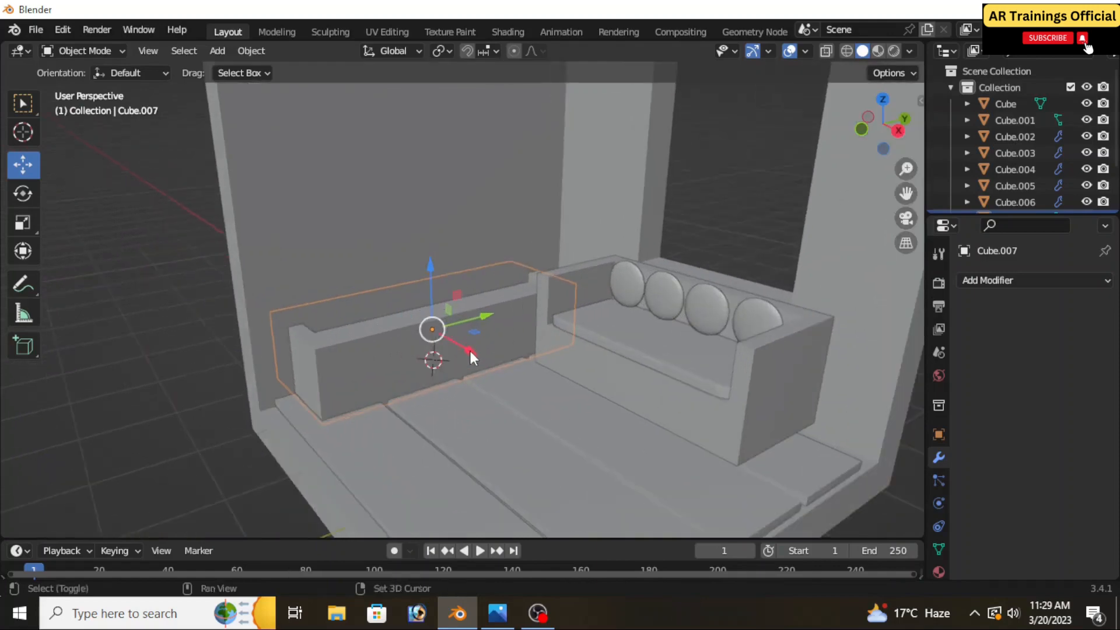
scroll(463, 386, "down", 2)
left_click(23, 133)
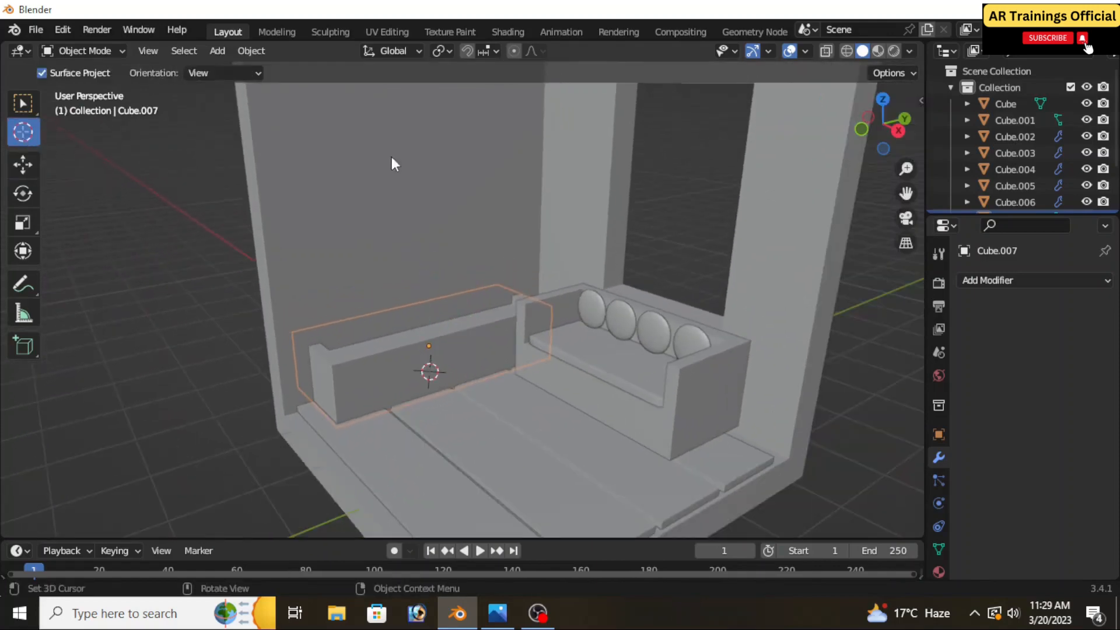
scroll(496, 327, "down", 4)
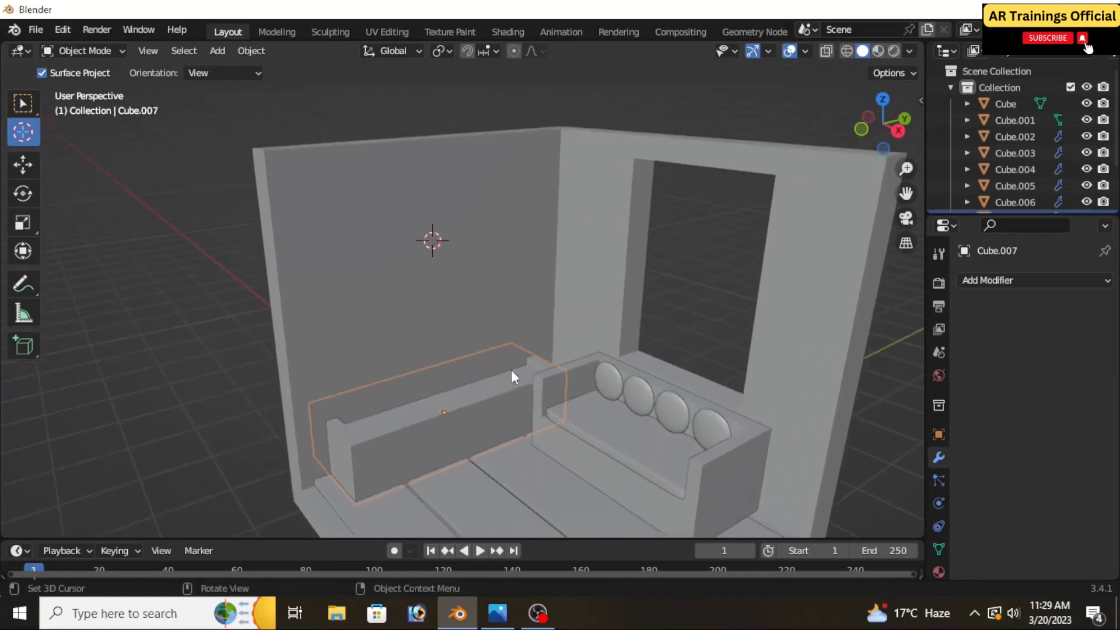
middle_click_drag(484, 324, 512, 326)
key("shift+a")
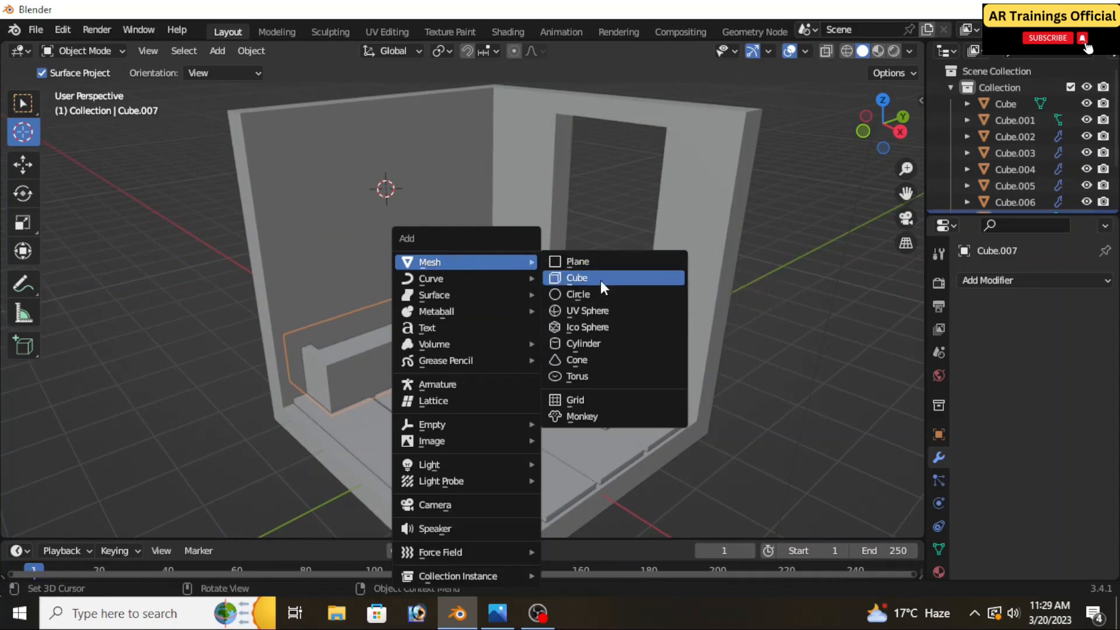
left_click(600, 279)
Scale the wall cube down along X into a thin upright panel for the picture frame
key("s")
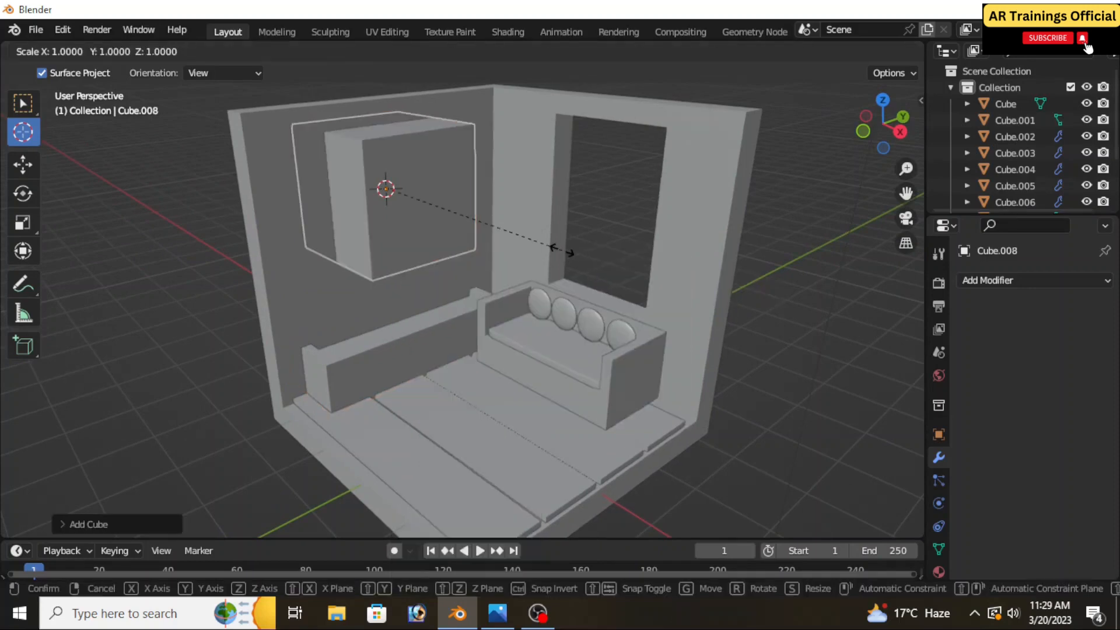
key("x")
key("Escape")
key("s")
key("x")
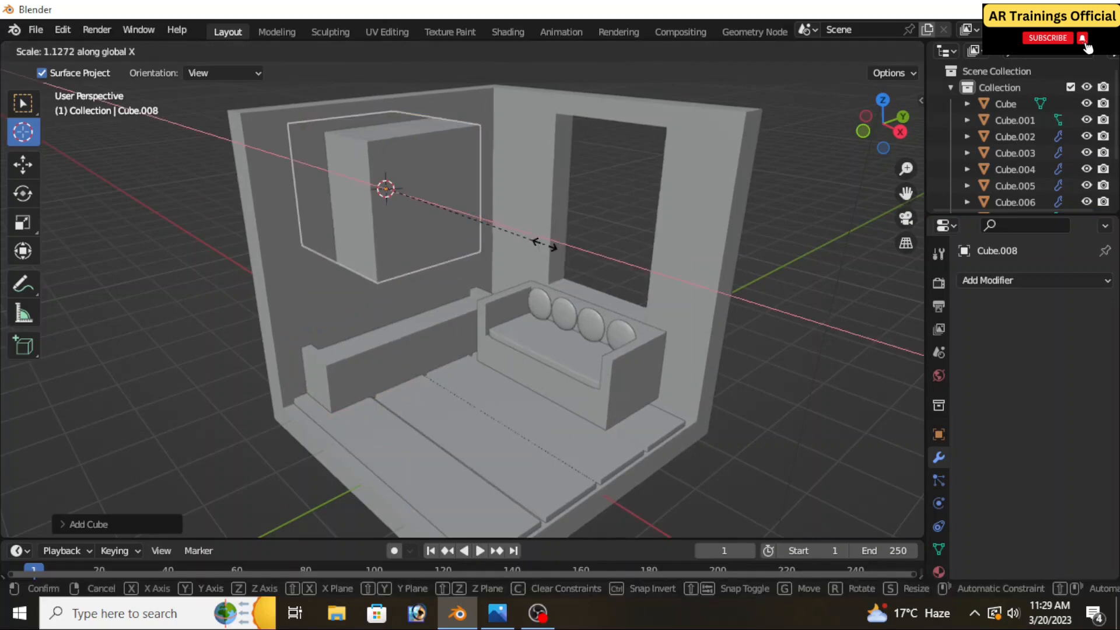
left_click(396, 216)
middle_click_drag(376, 220, 440, 298, "shift")
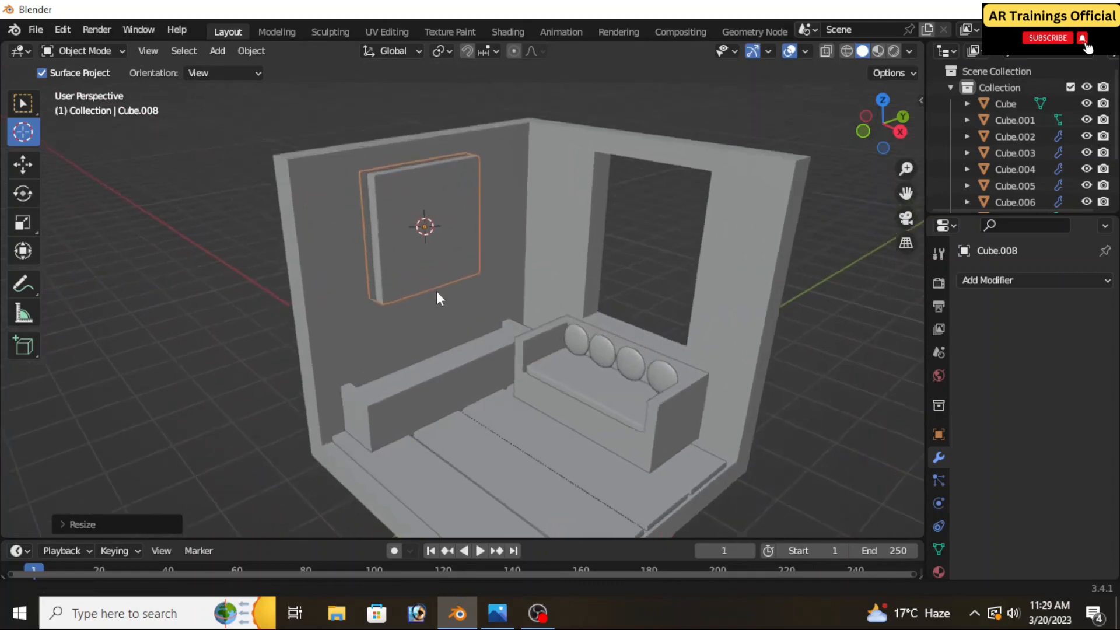
Shift the picture panel along X and scale it down along X so it sits thinner against the wall
left_click(23, 163)
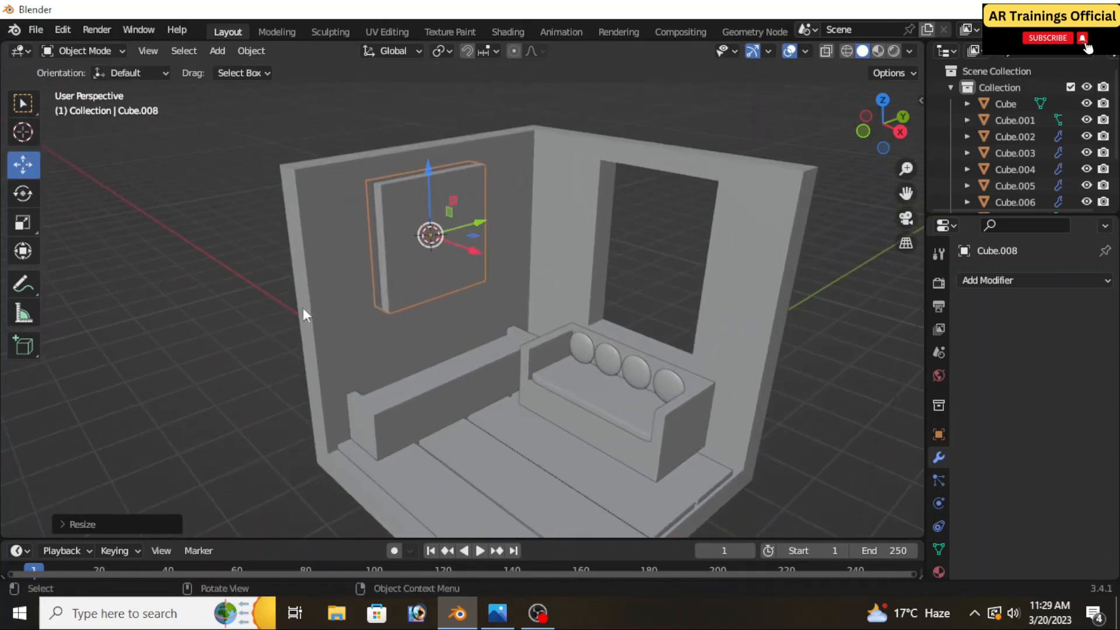
middle_click_drag(303, 307, 384, 348)
left_click_drag(458, 251, 468, 254)
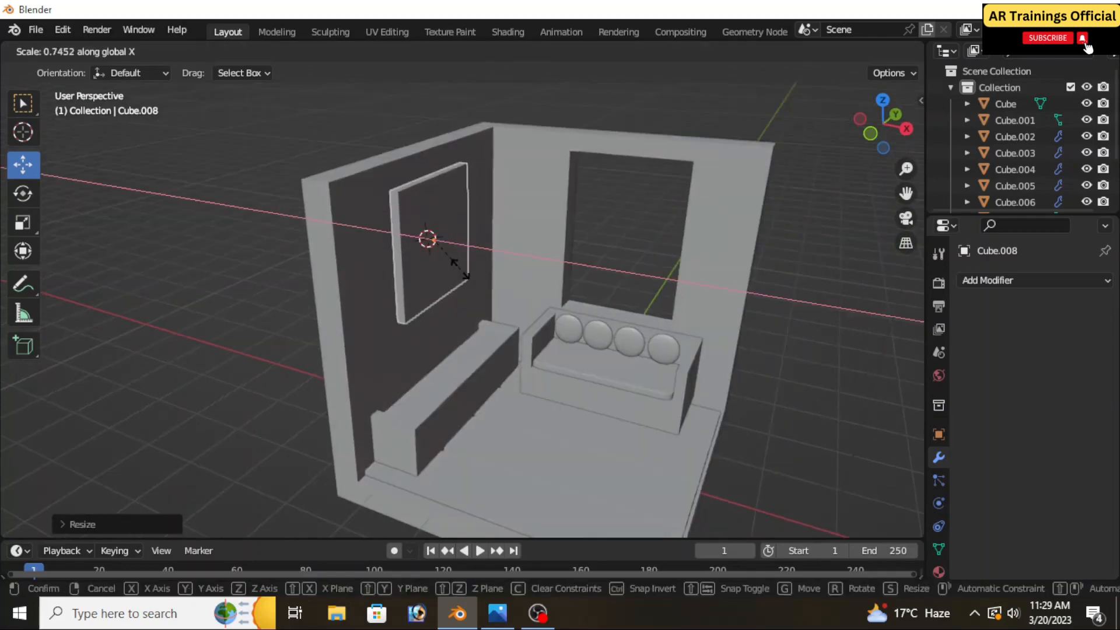
left_click(457, 267)
Try a Subdivision Surface modifier on the picture panel and remove it
scroll(506, 319, "down", 2)
middle_click_drag(506, 318, 474, 326)
scroll(433, 303, "up", 3)
left_click(995, 280)
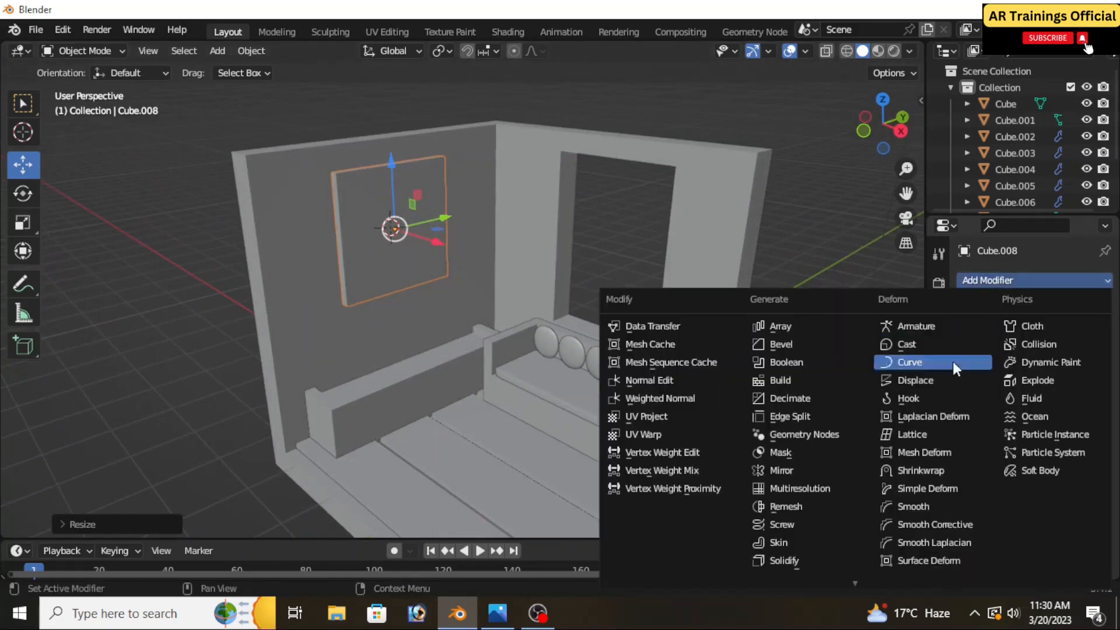
scroll(800, 547, "down", 3)
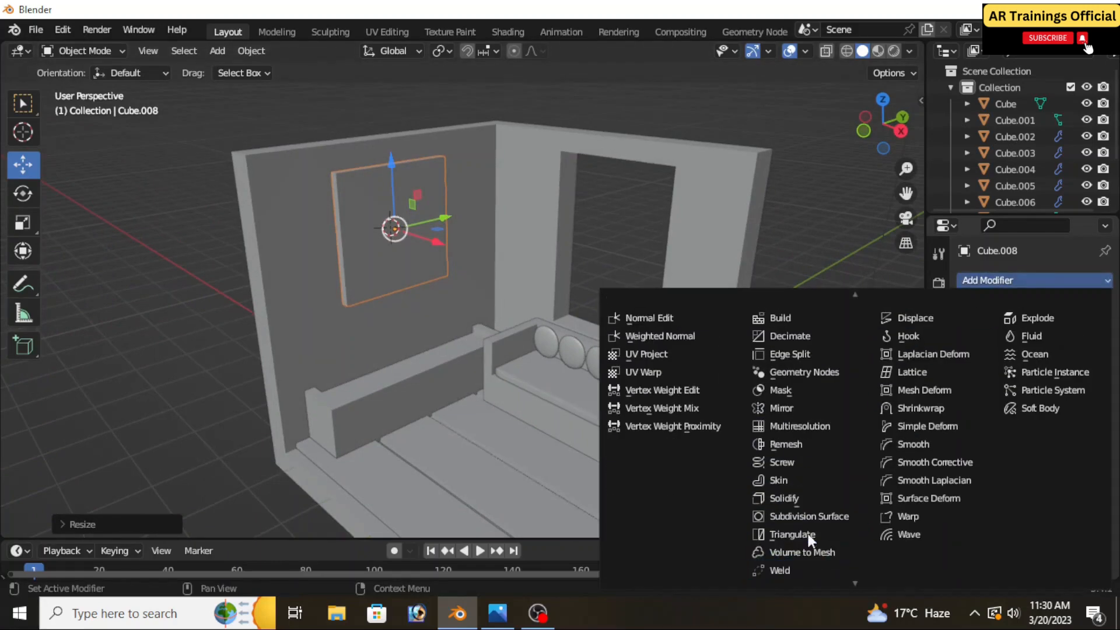
left_click(807, 516)
scroll(469, 292, "up", 2)
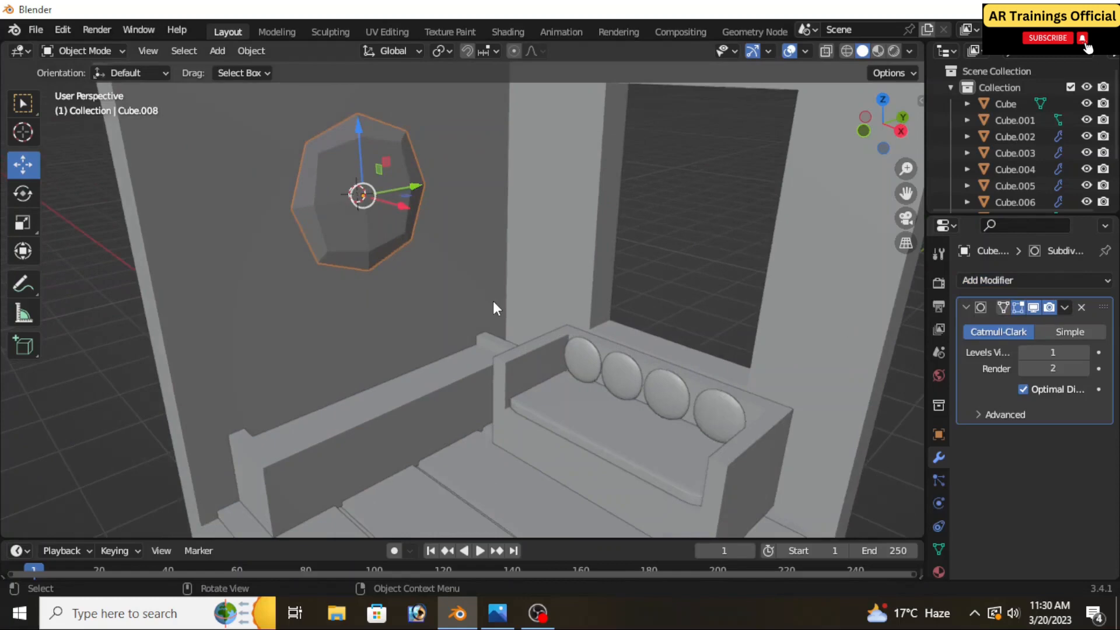
scroll(492, 301, "down", 2)
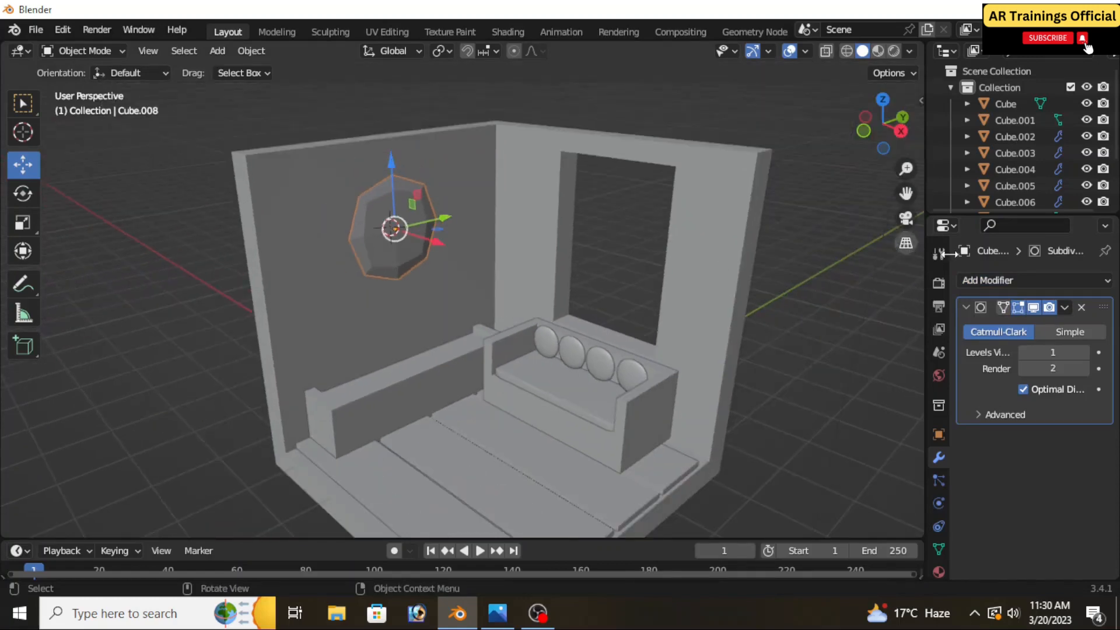
left_click(1081, 307)
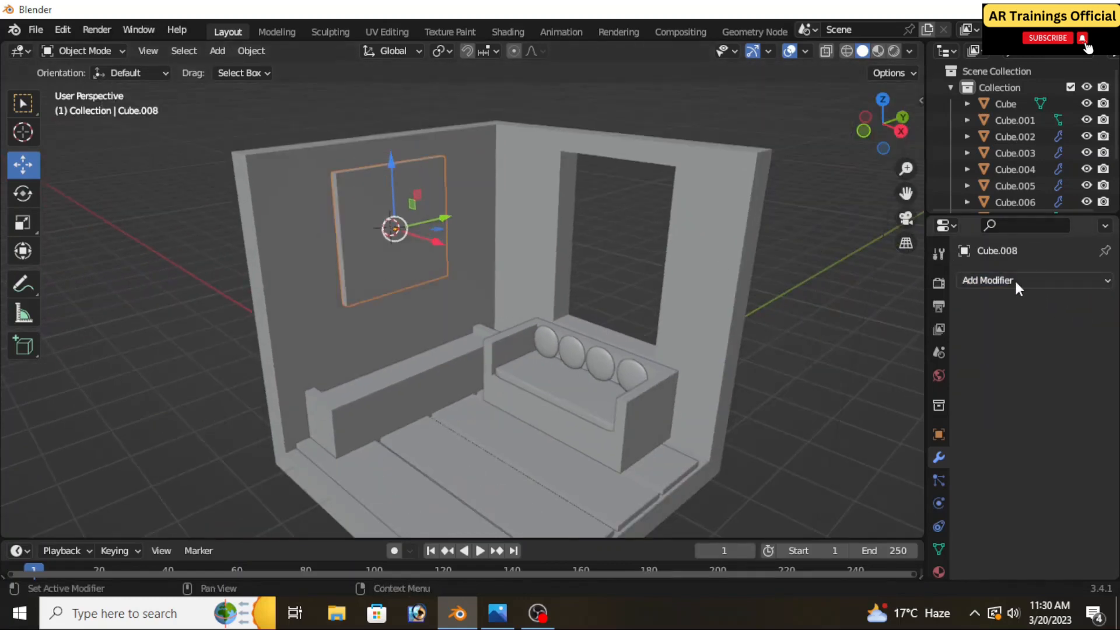
Add a Bevel modifier to the picture panel and set its segments to 8
left_click(1014, 280)
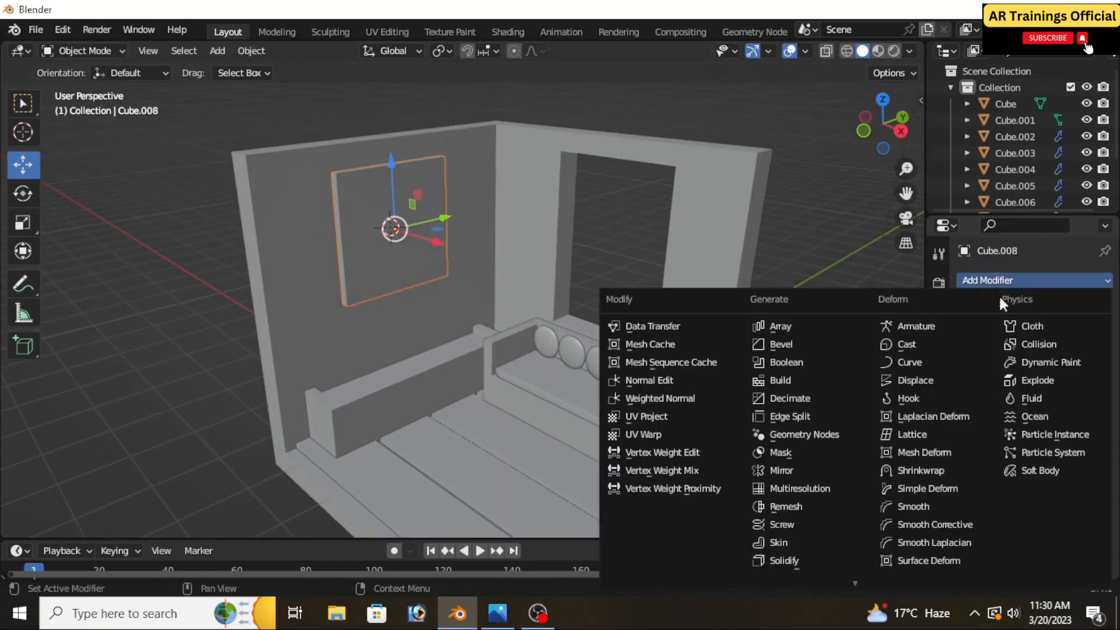
left_click(800, 345)
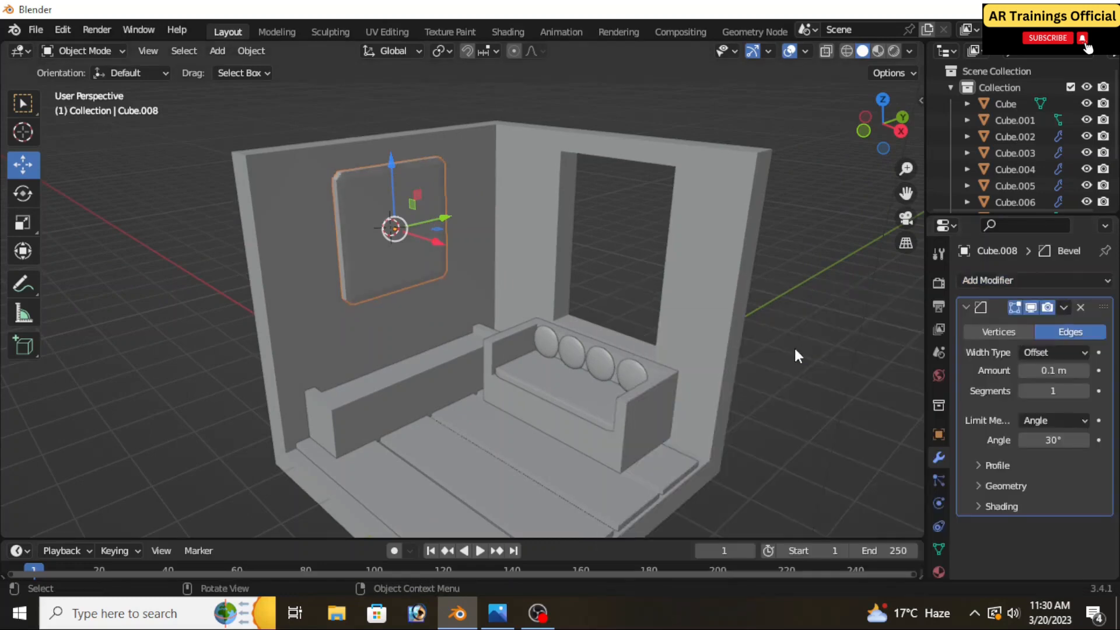
left_click(1082, 391)
left_click(1082, 390)
left_click(1082, 390)
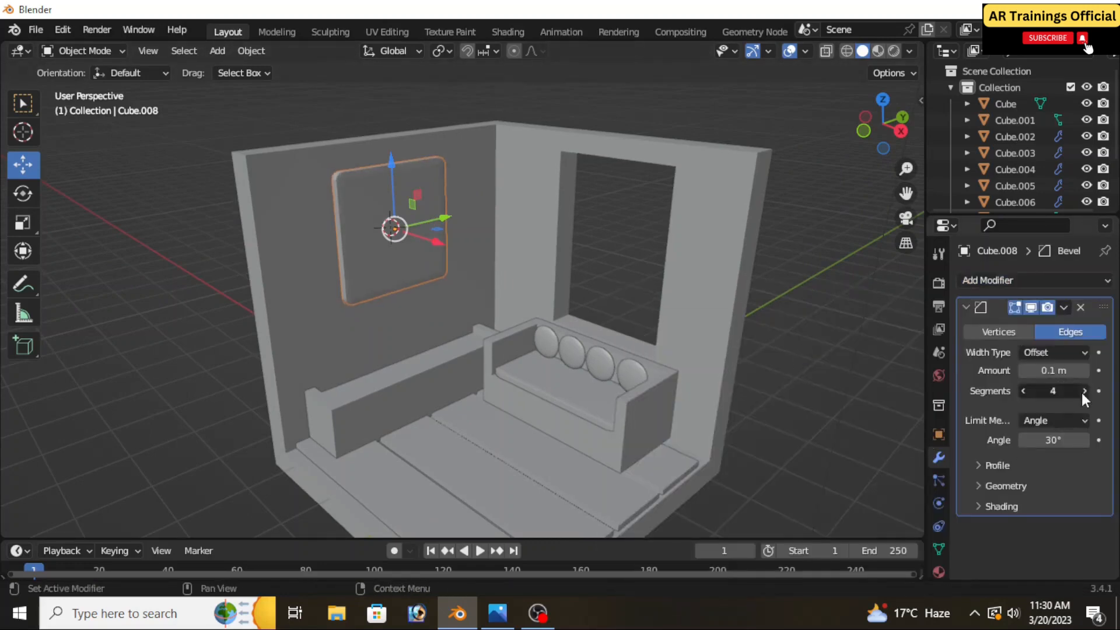
left_click(1083, 391)
left_click(1083, 391)
left_click(1082, 390)
left_click(1083, 391)
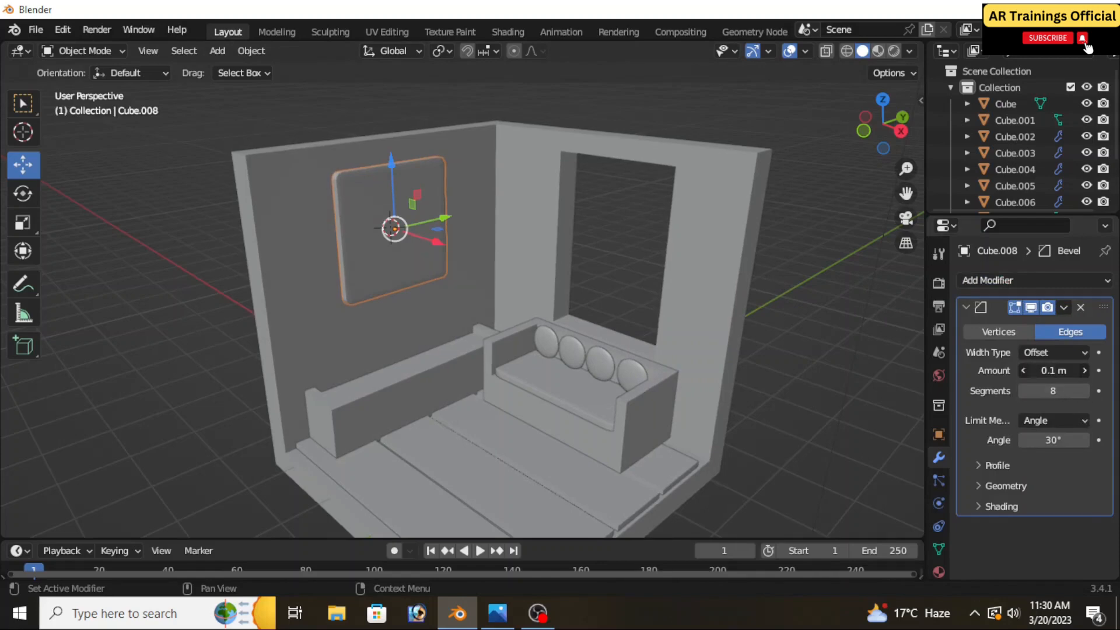
Adjust the bevel amount on the picture panel to 0.17 m
left_click_drag(1053, 371, 1070, 370)
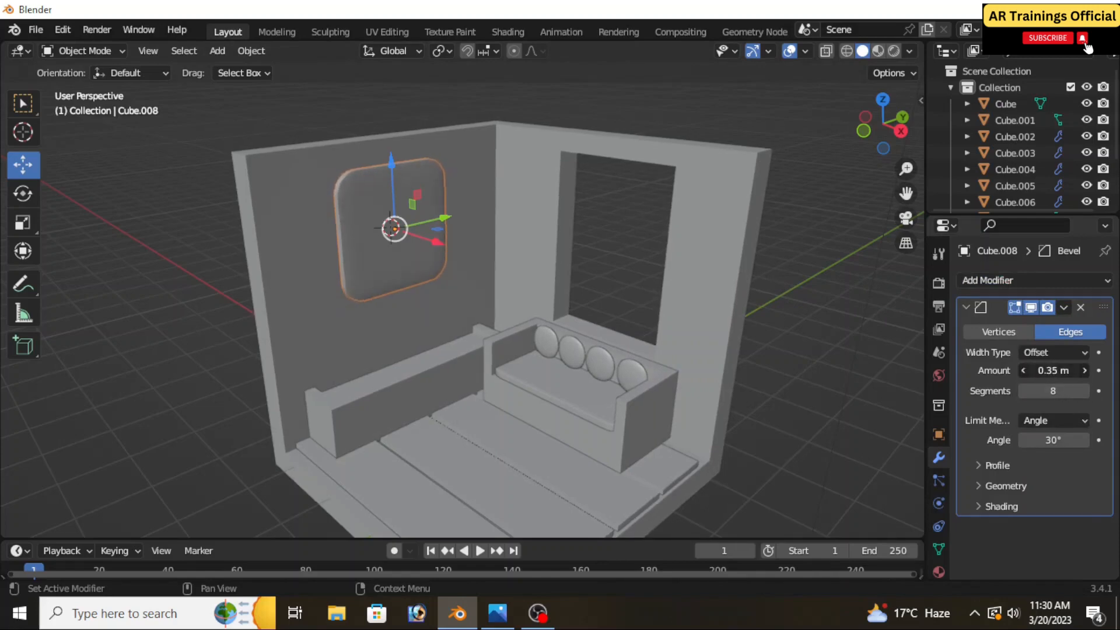
scroll(447, 243, "up", 3)
scroll(447, 244, "down", 2)
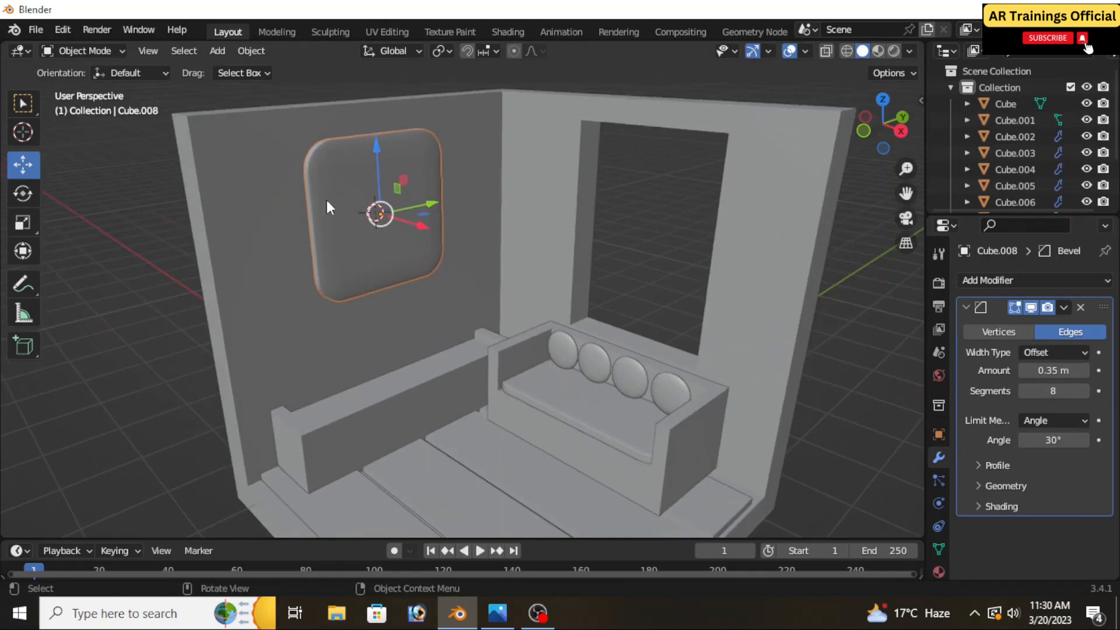
scroll(327, 207, "up", 2)
middle_click_drag(324, 218, 375, 290)
left_click_drag(1057, 363, 1022, 362)
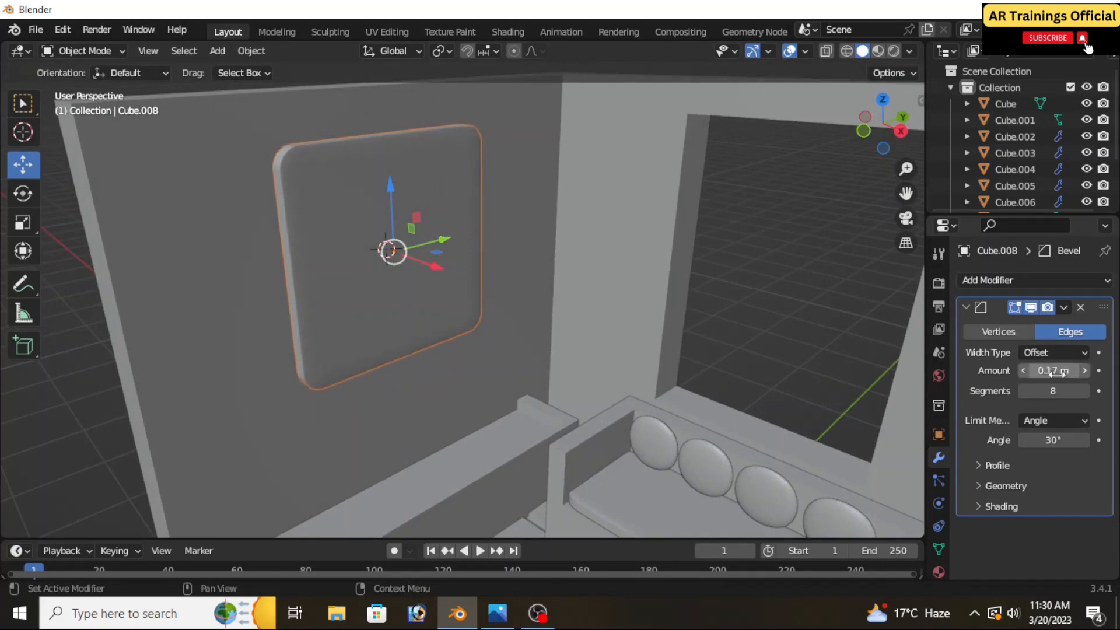
Apply the Bevel modifier to the picture panel
scroll(510, 319, "down", 4)
mouse_move(505, 330)
middle_mouse_down()
mouse_move(601, 328)
mouse_move(493, 327)
middle_mouse_up()
middle_click_drag(486, 374, 547, 367)
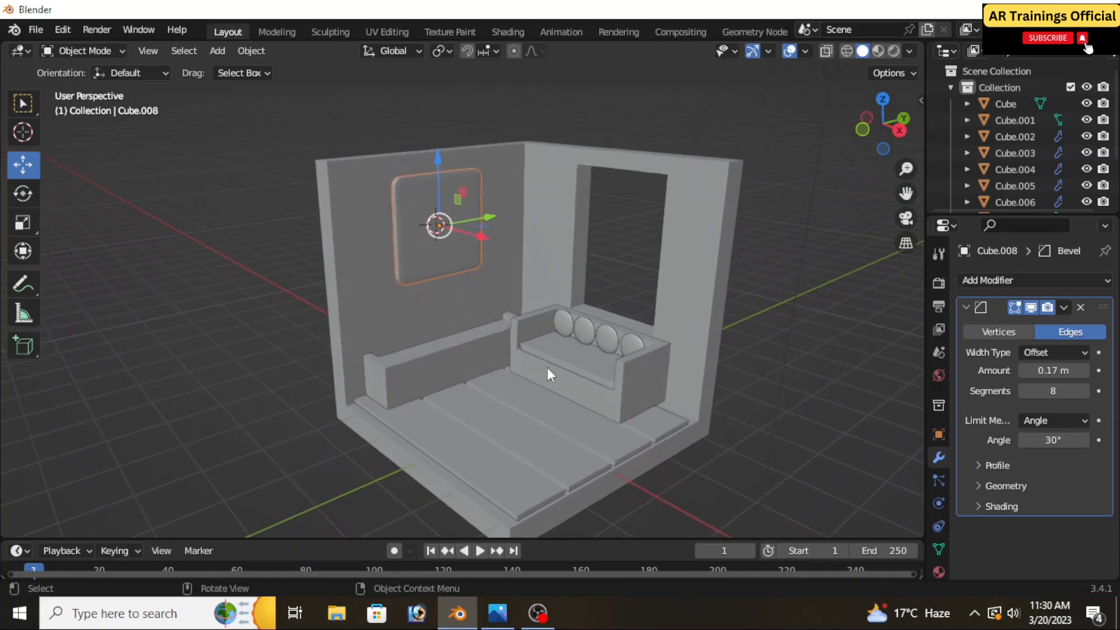
left_click(1063, 306)
left_click(1026, 324)
Place the 3D cursor on the window sill at its corner behind the sofa and add a cylinder there
scroll(645, 313, "up", 3)
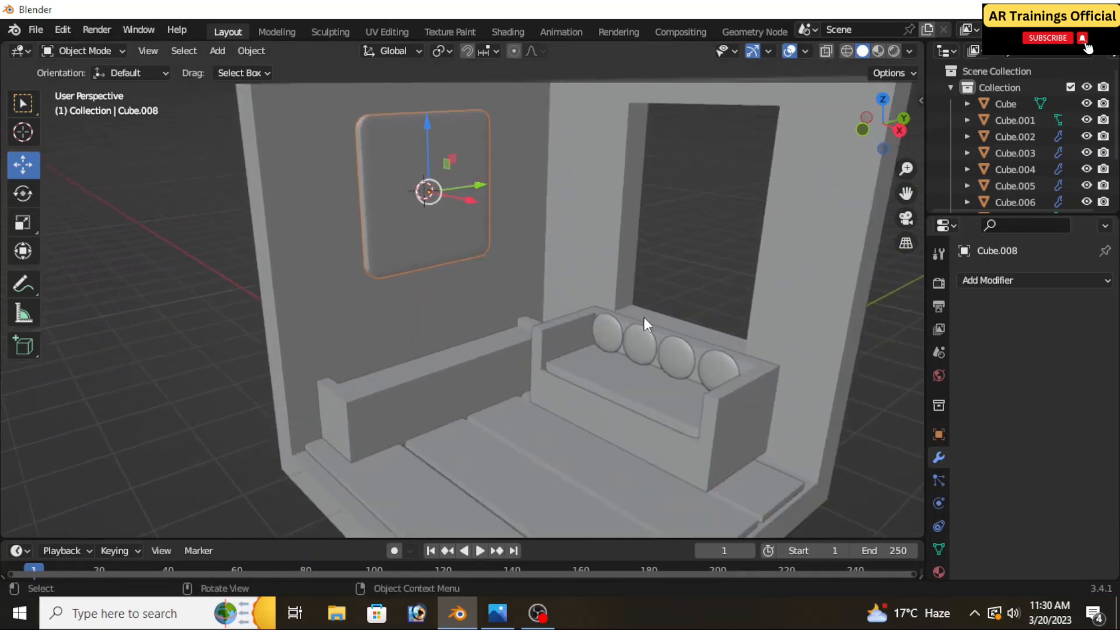
middle_click_drag(644, 317, 637, 349)
middle_click_drag(680, 309, 568, 303, "shift")
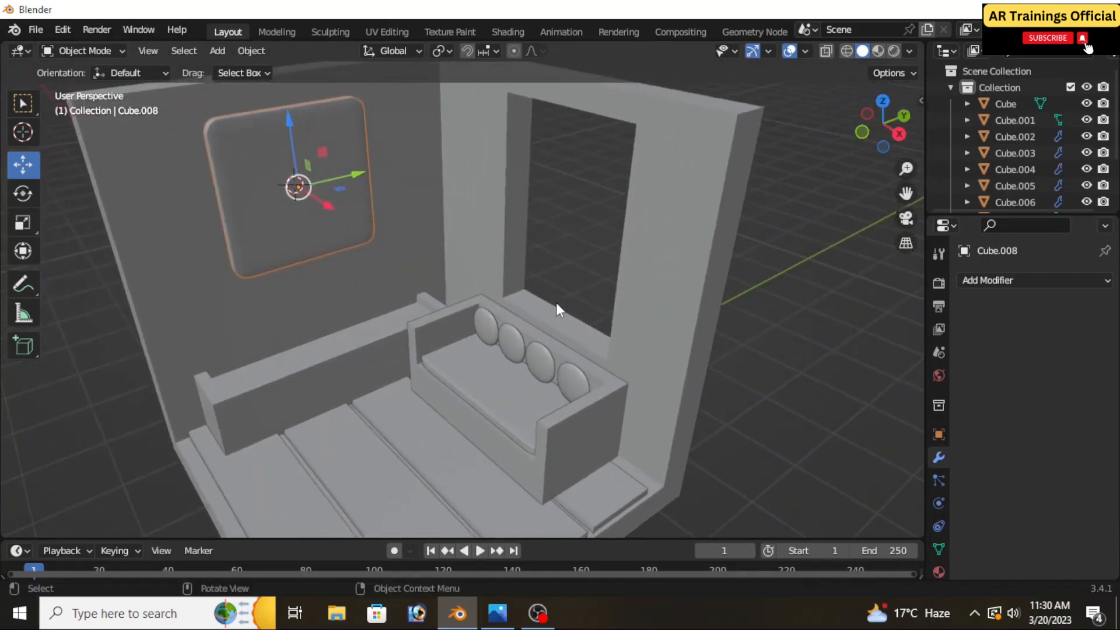
scroll(555, 302, "up", 2)
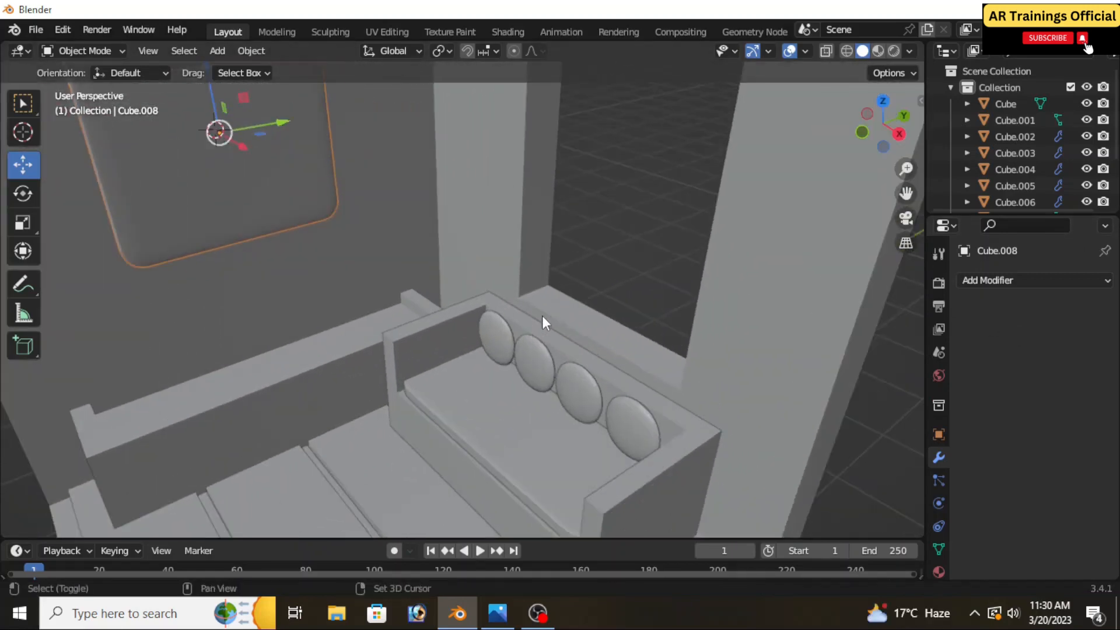
left_click(21, 135)
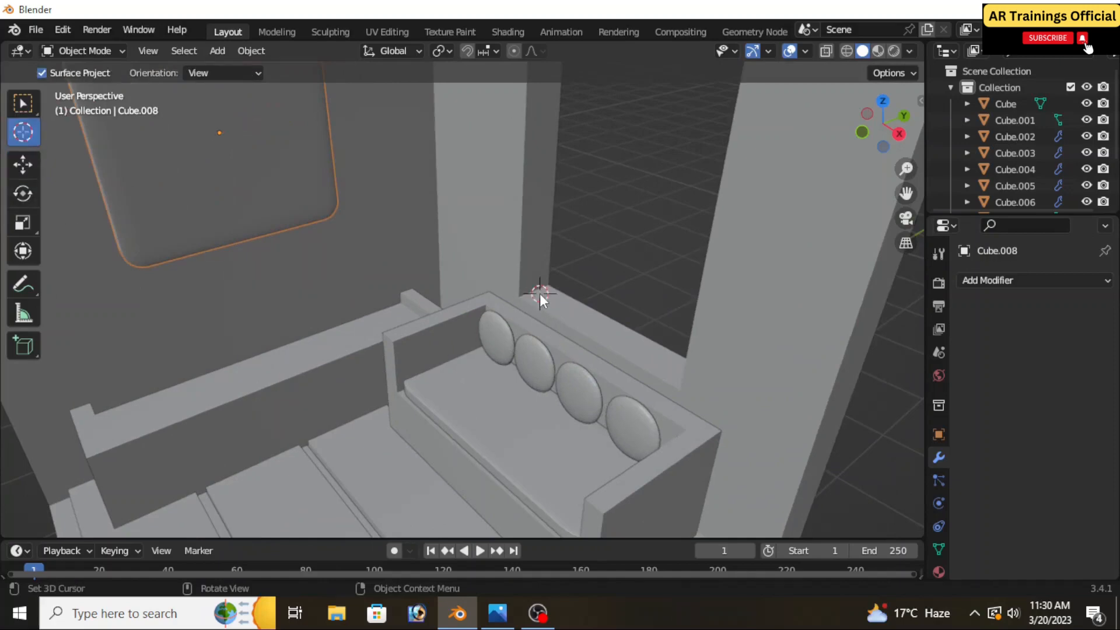
key("shift+a")
mouse_move(485, 260)
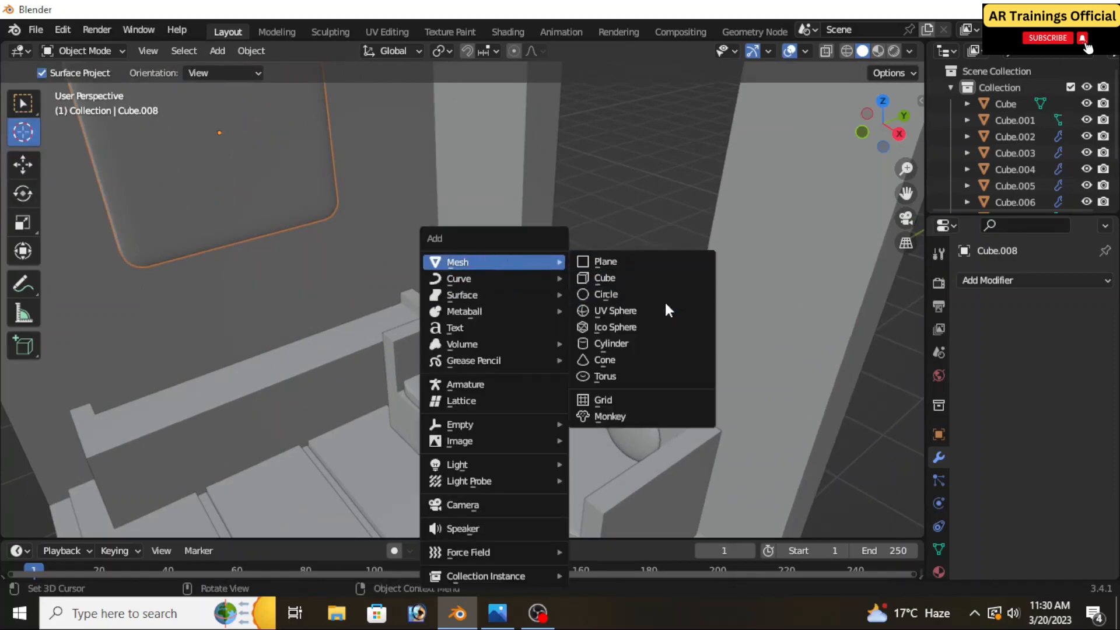
left_click(637, 342)
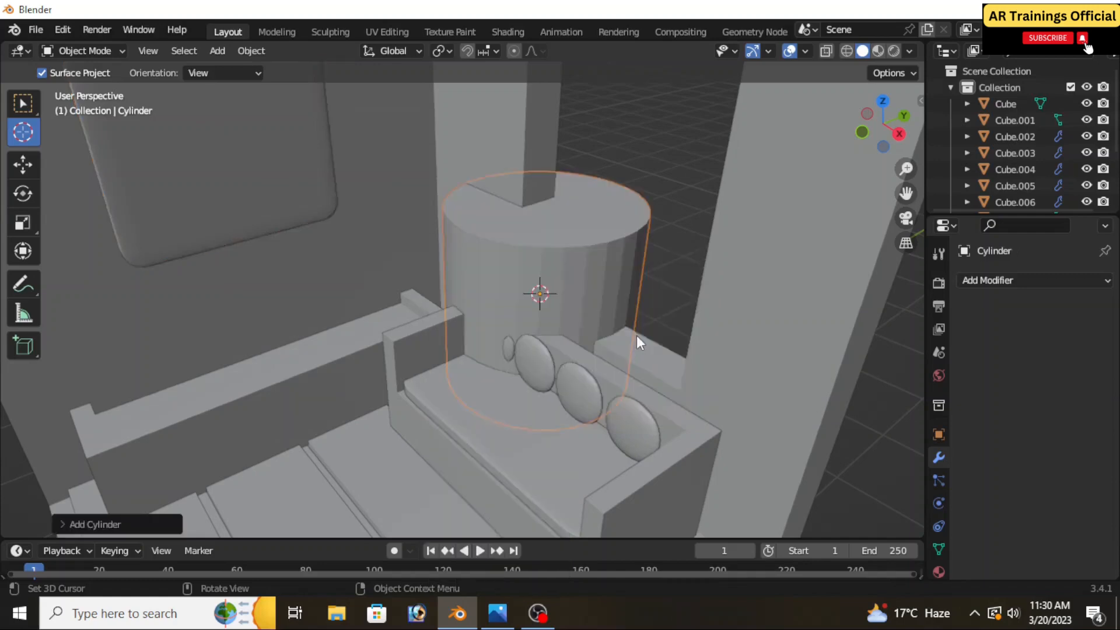
Set the new cylinder's vertex count to 87
left_click(87, 524)
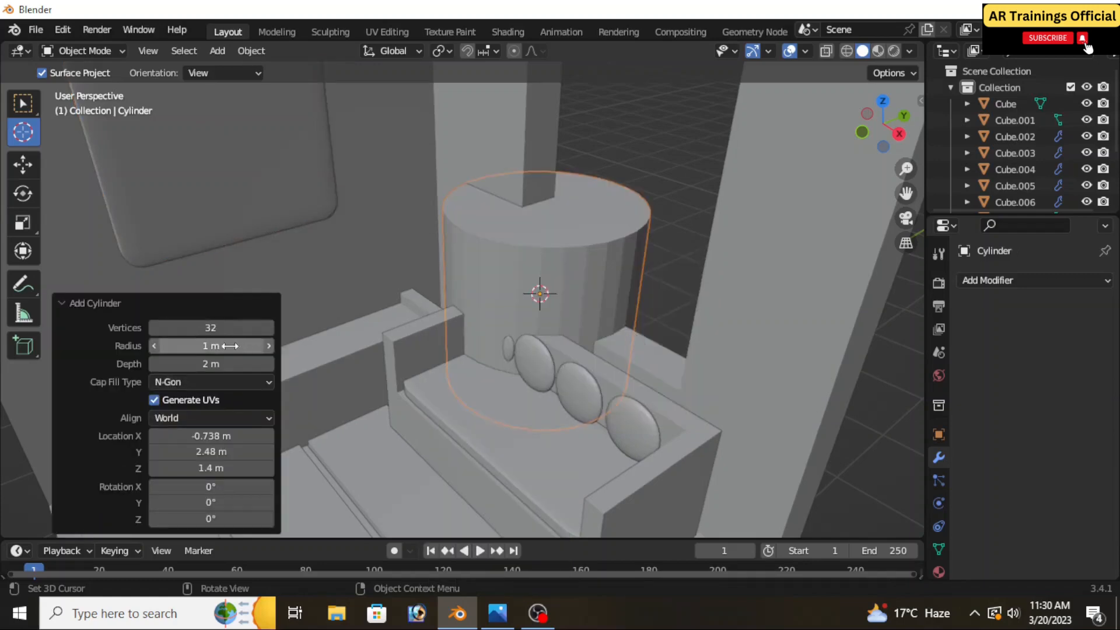
left_click(263, 327)
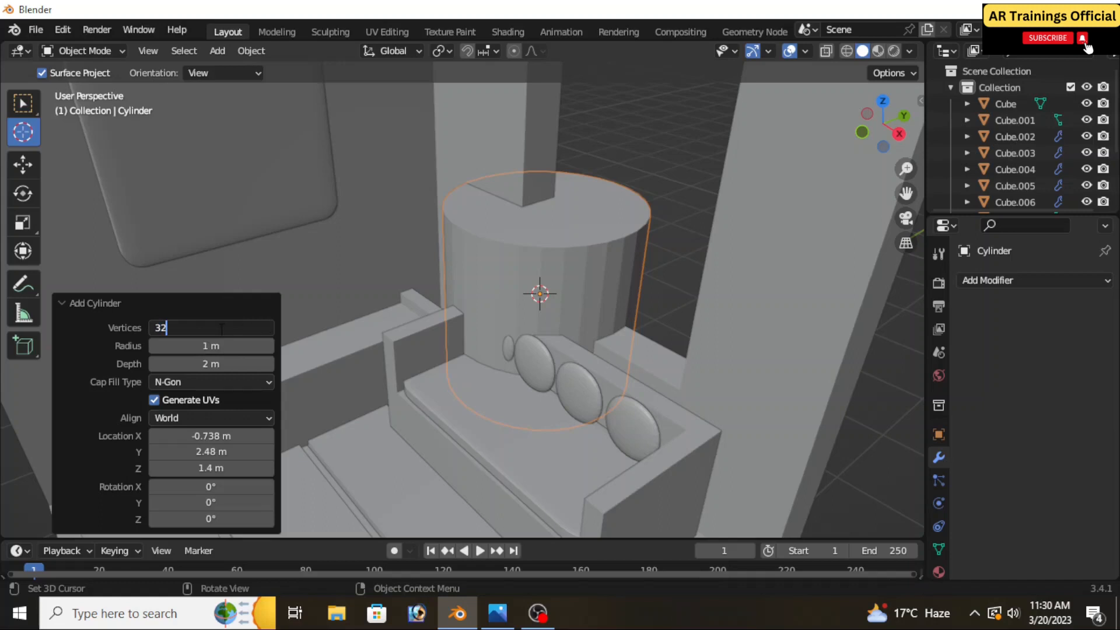
key("ctrl+a")
type("60")
key("Return")
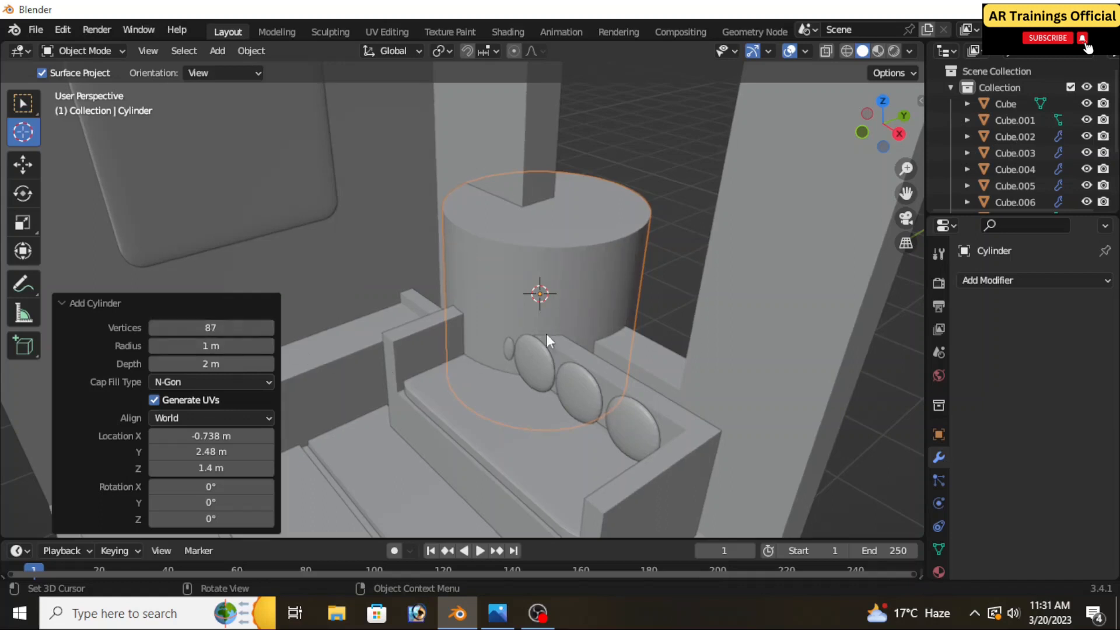
Scale the cylinder down uniformly to a small piece near the inner corner of the window opening
key("s")
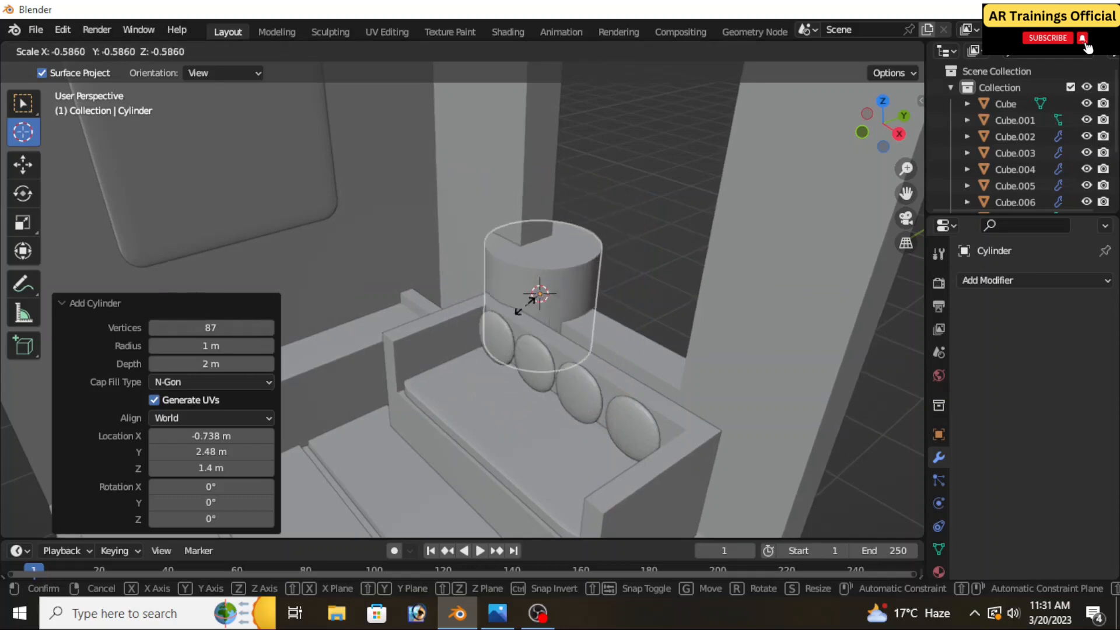
left_click(535, 305)
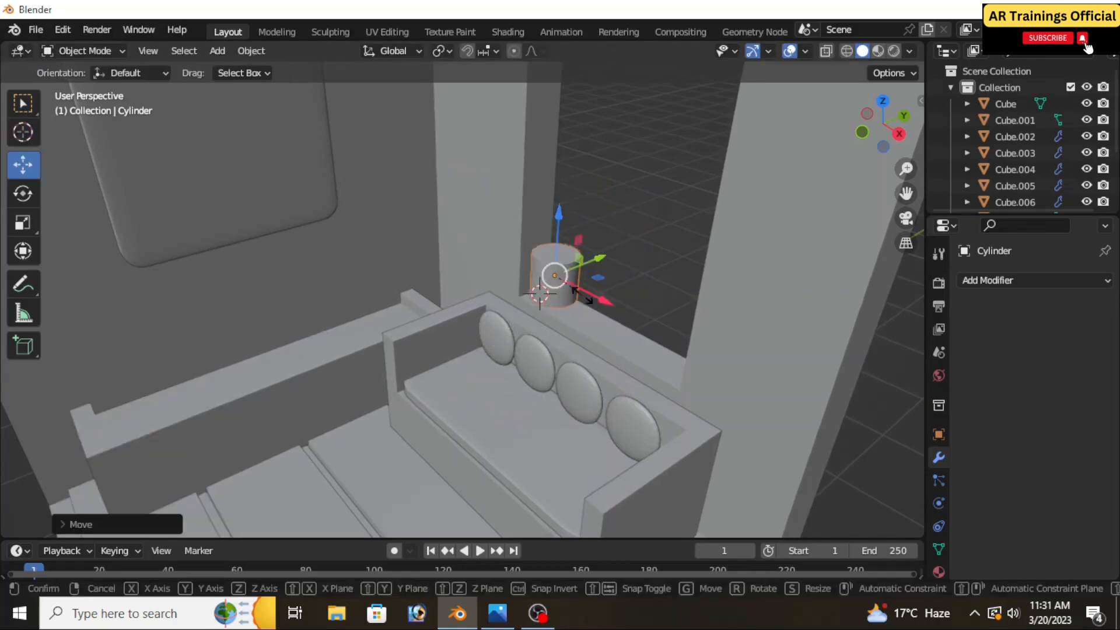
key("s")
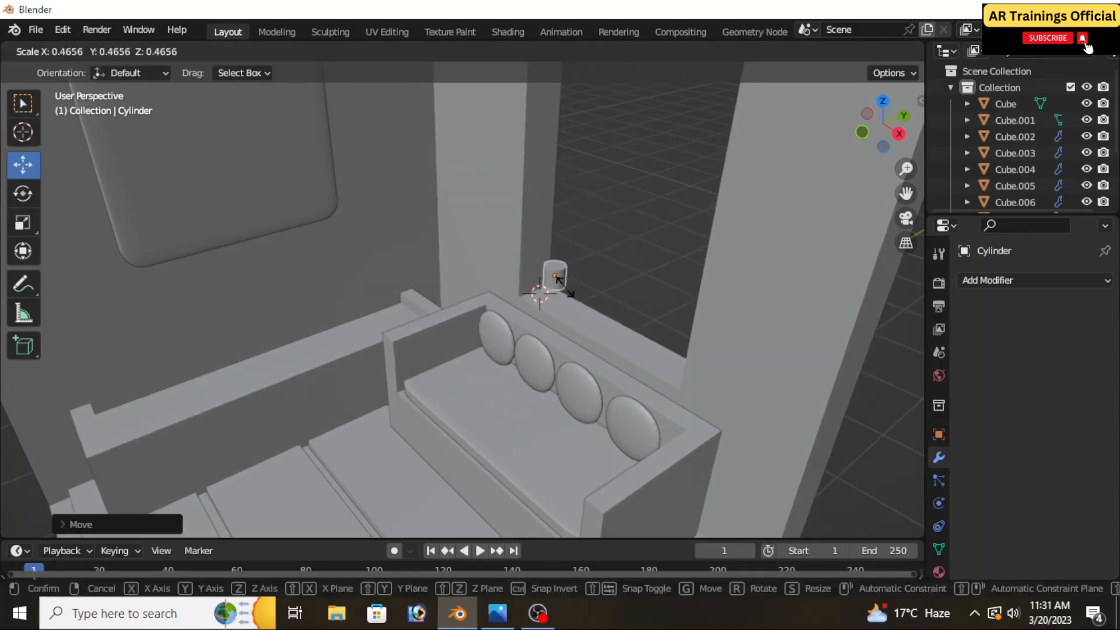
left_click(558, 281)
Lower the small cylinder along Z until it sinks into the window sill
scroll(556, 281, "up", 3)
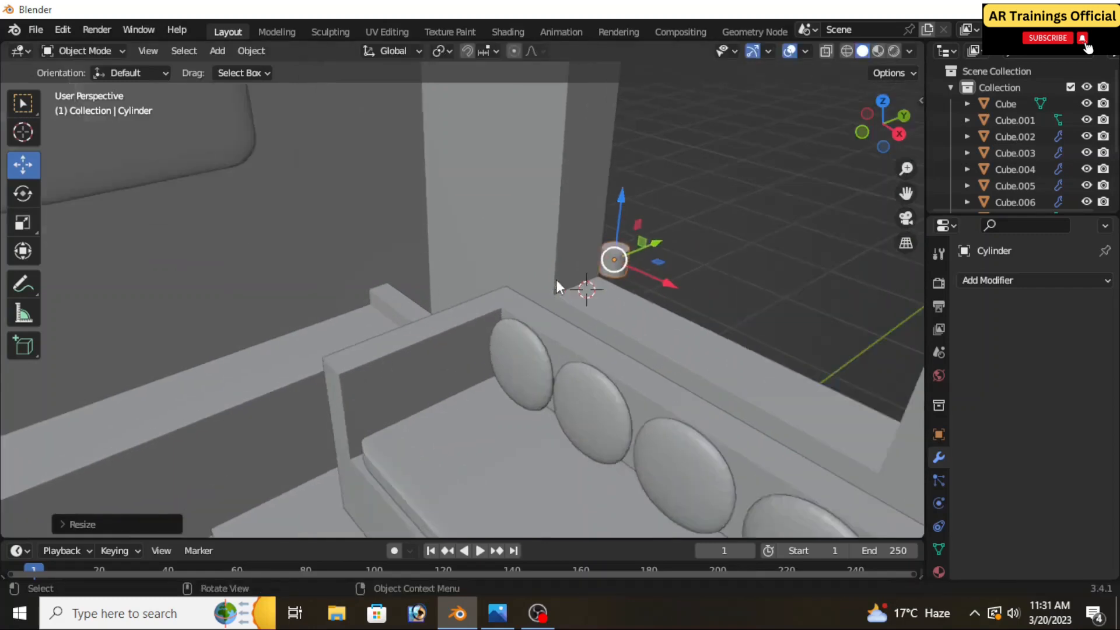
scroll(557, 279, "up", 1)
middle_click_drag(641, 322, 475, 370, "shift")
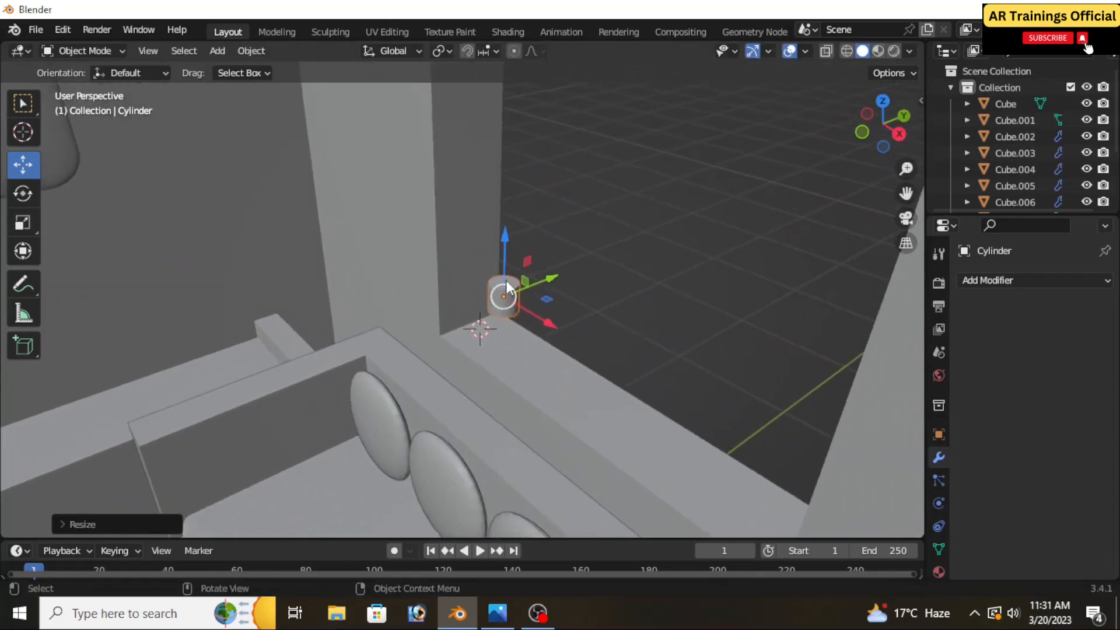
left_click_drag(507, 275, 510, 316)
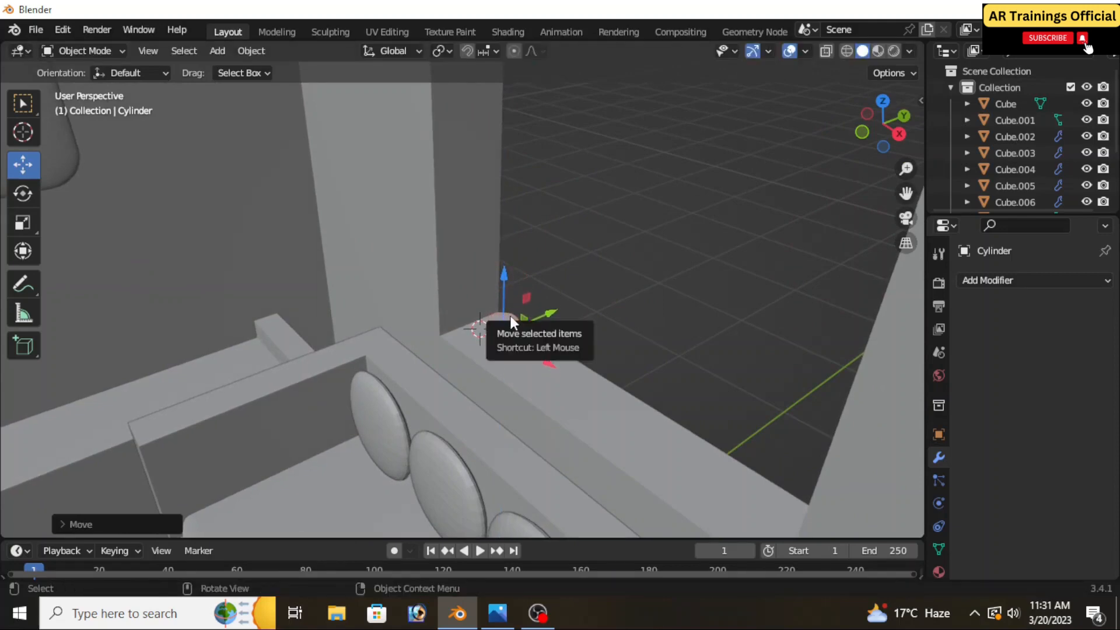
Stretch the small cylinder along Z into a thin upright rod in the window corner
scroll(510, 316, "down", 3)
key("s")
key("z")
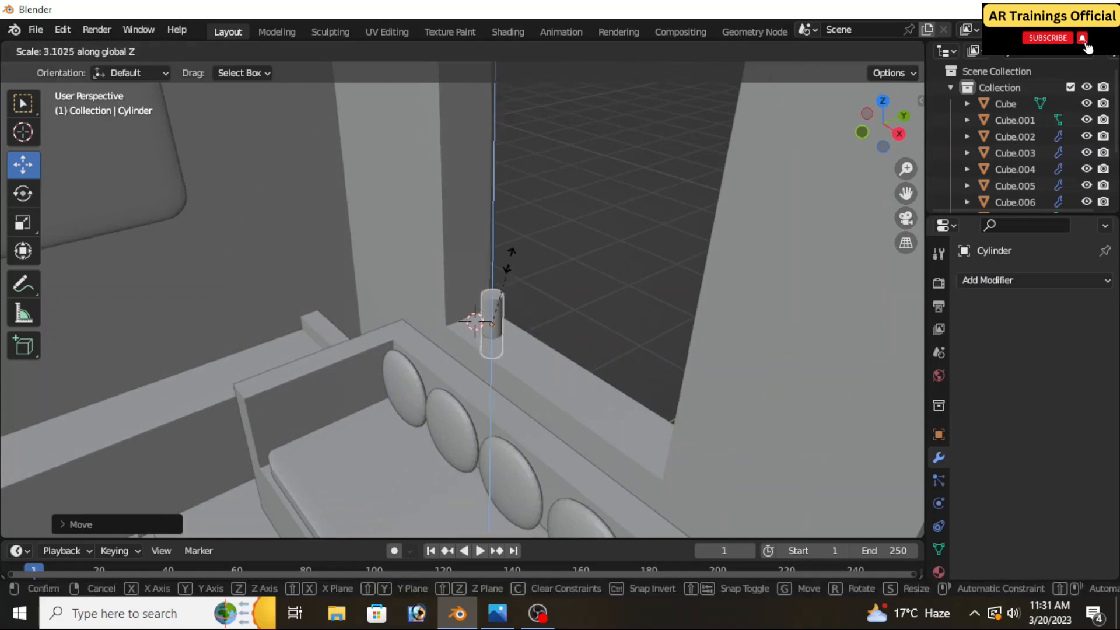
left_click(501, 158)
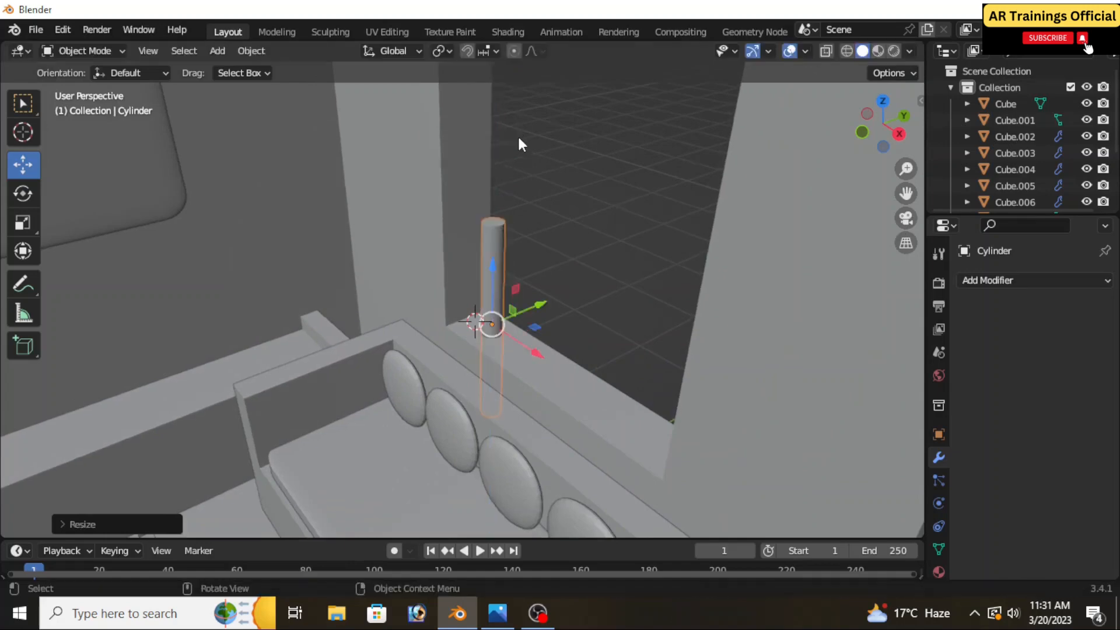
Raise the rod along Z and stretch it further so it spans the window opening from sill to top
scroll(538, 217, "down", 3)
scroll(554, 327, "up", 2)
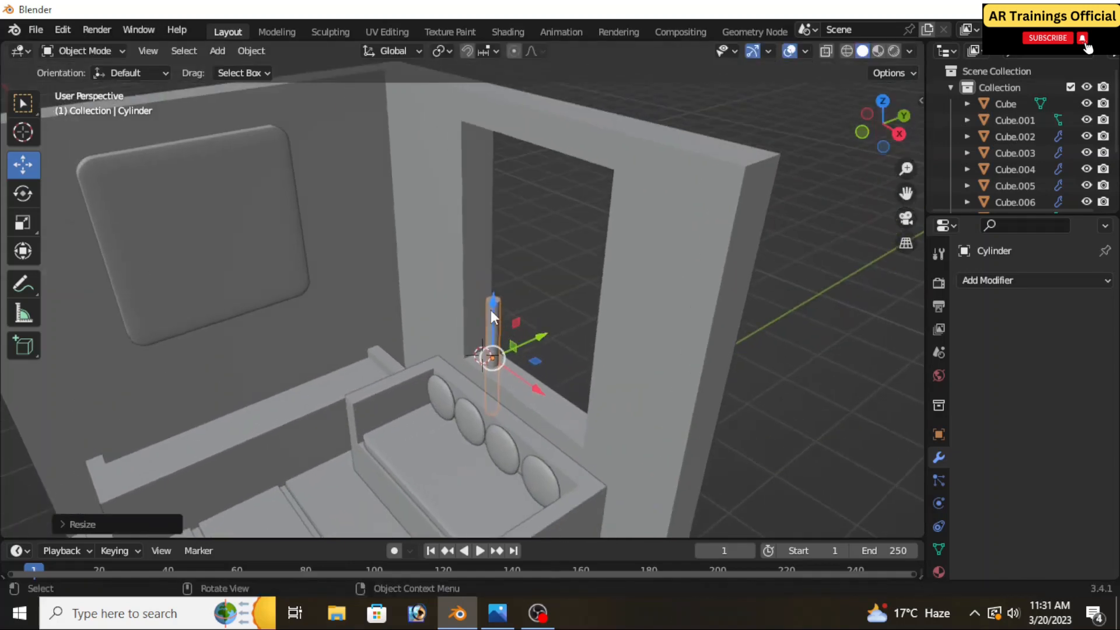
left_click_drag(491, 310, 492, 258)
key("s")
key("z")
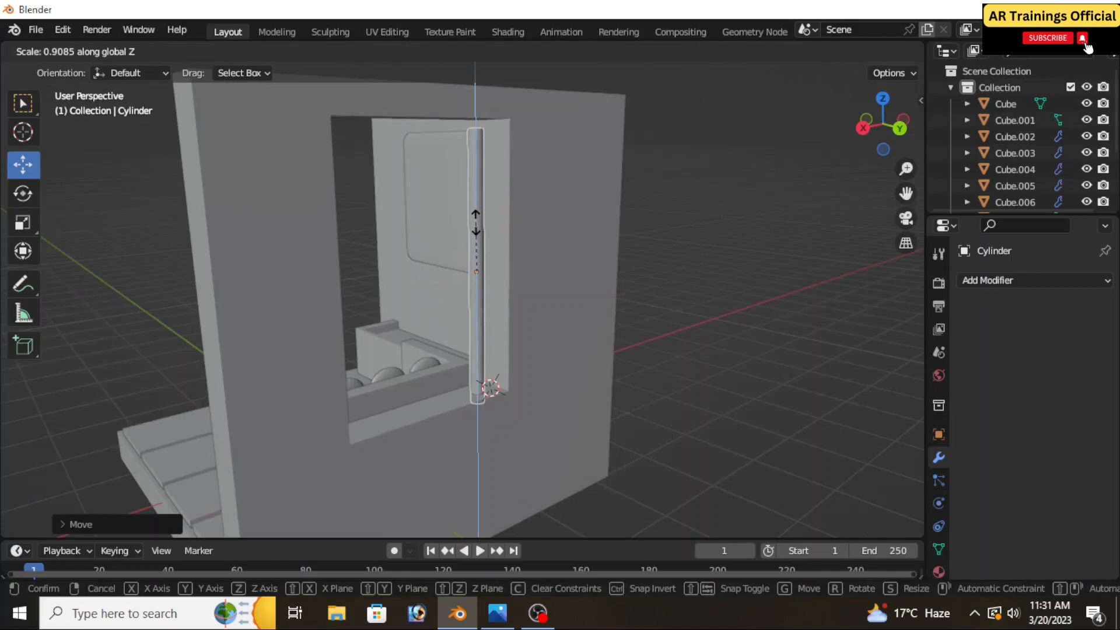
left_click(476, 222)
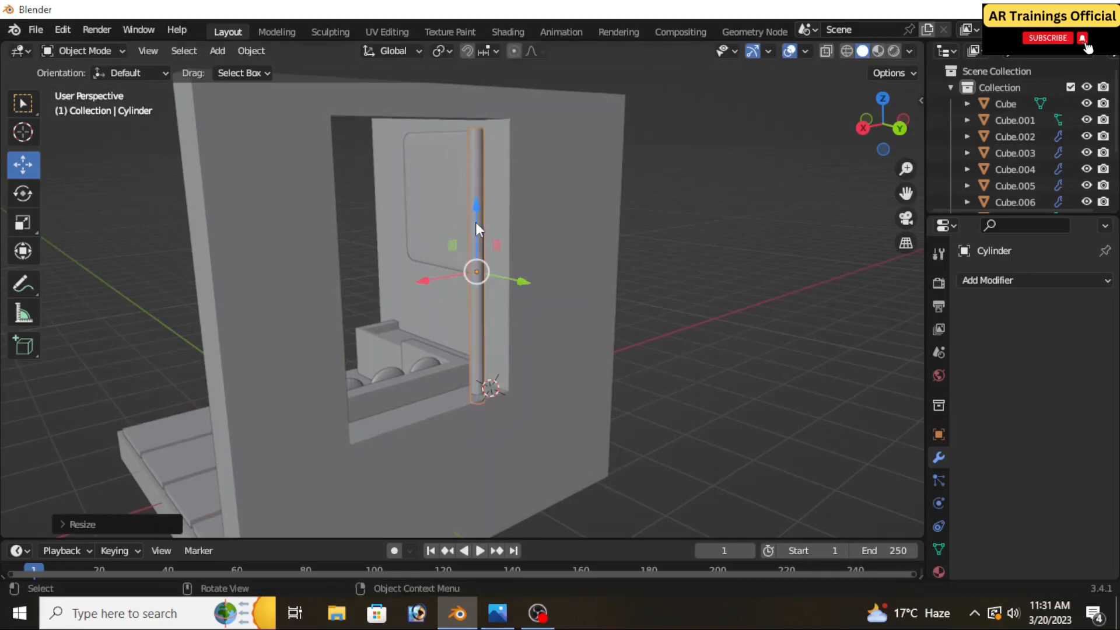
left_click_drag(477, 215, 477, 203)
middle_click_drag(478, 203, 699, 280)
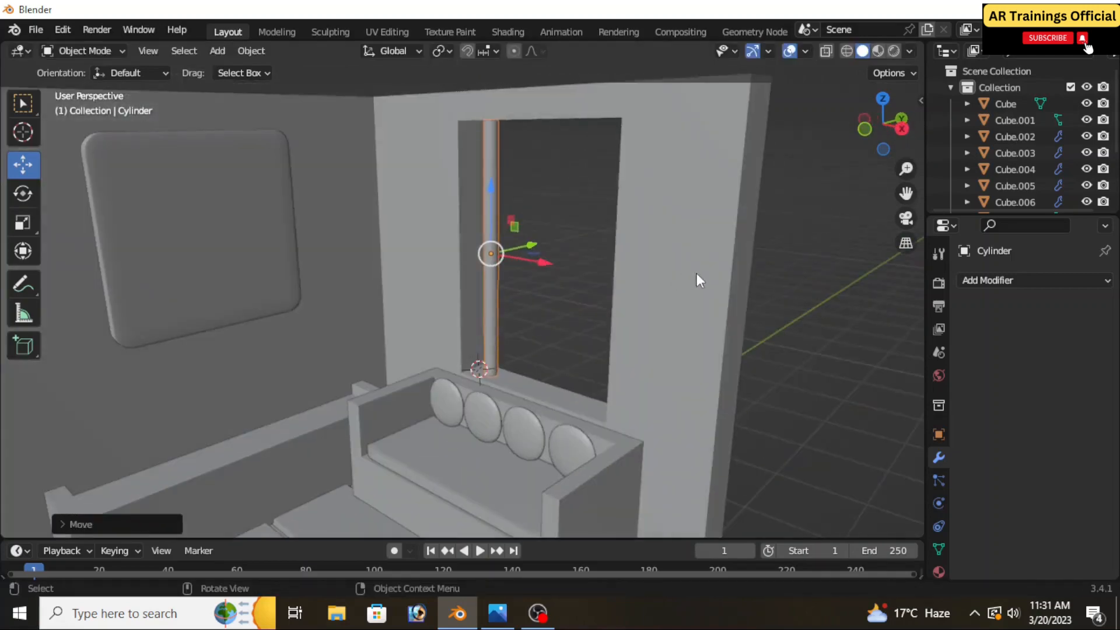
middle_click_drag(527, 283, 512, 302)
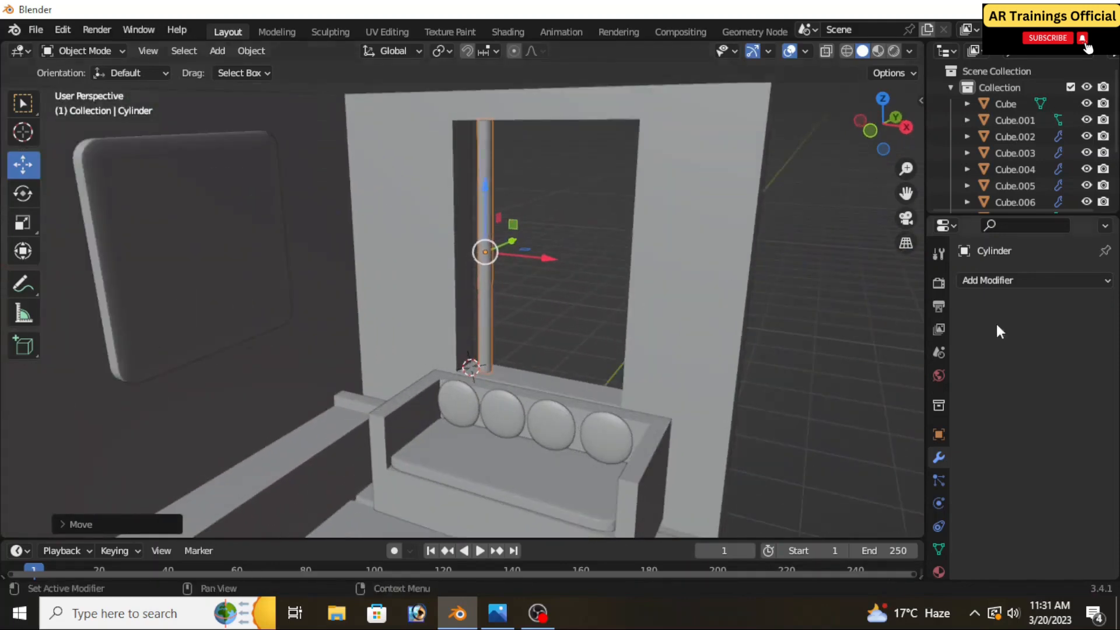
left_click(996, 282)
left_click(802, 328)
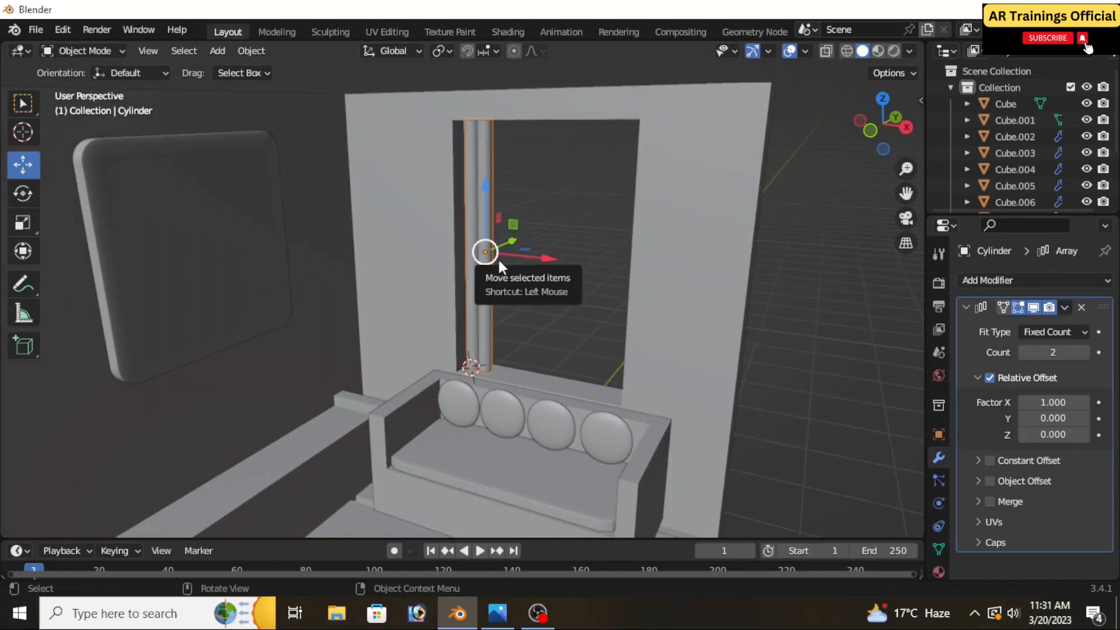
left_click(1080, 306)
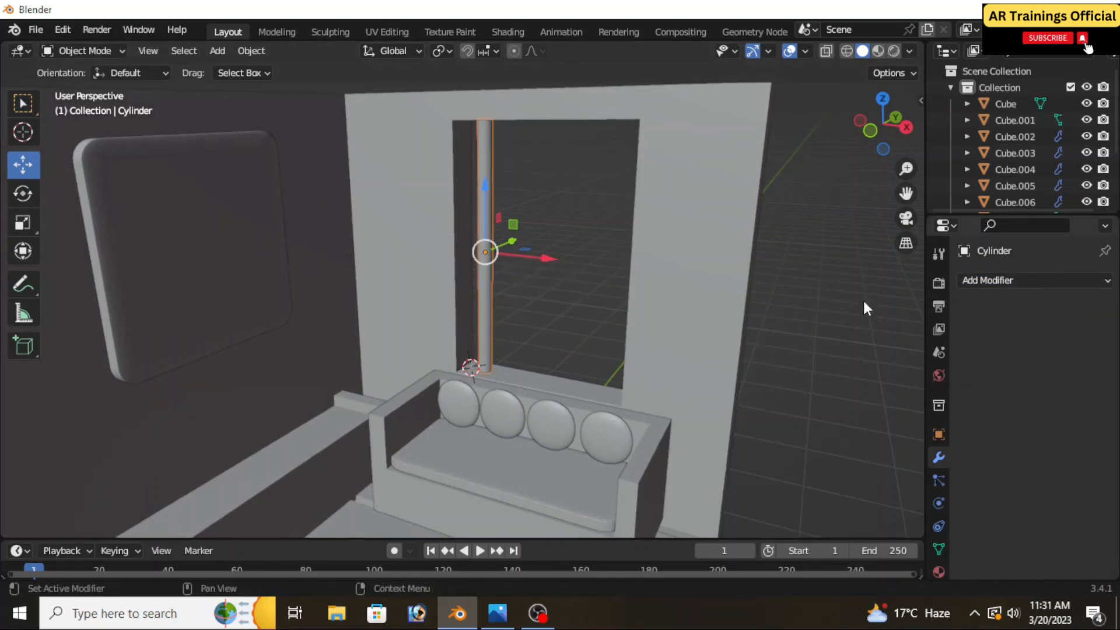
Move the rod along X to the opposite side of the window opening and array it with count 8 and relative X factor 1.600
left_click_drag(513, 253, 649, 290)
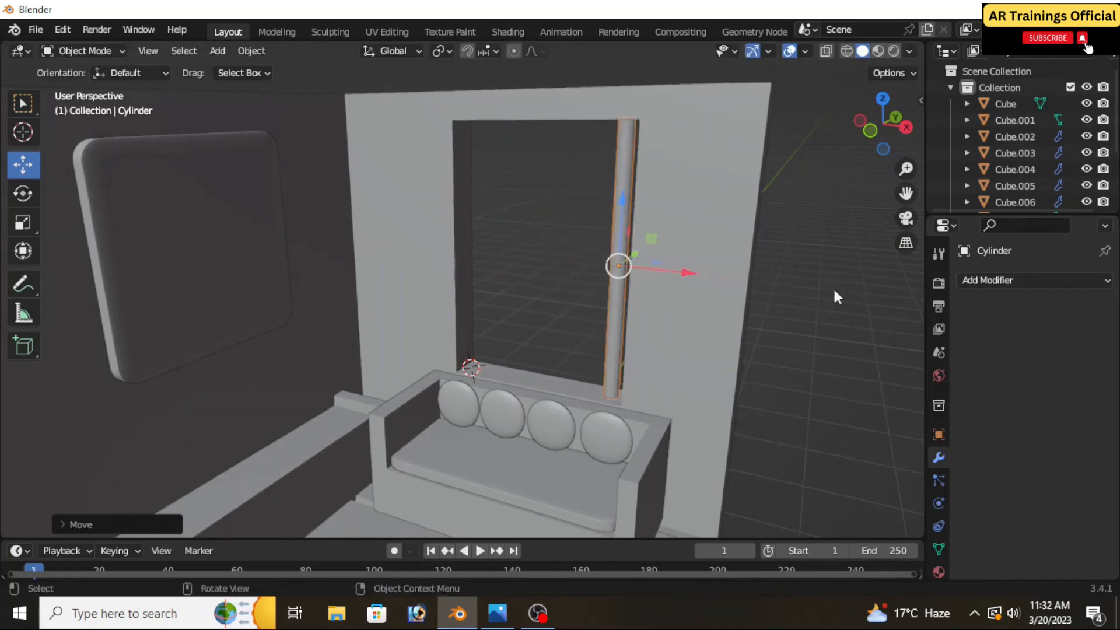
left_click(1006, 281)
left_click(802, 328)
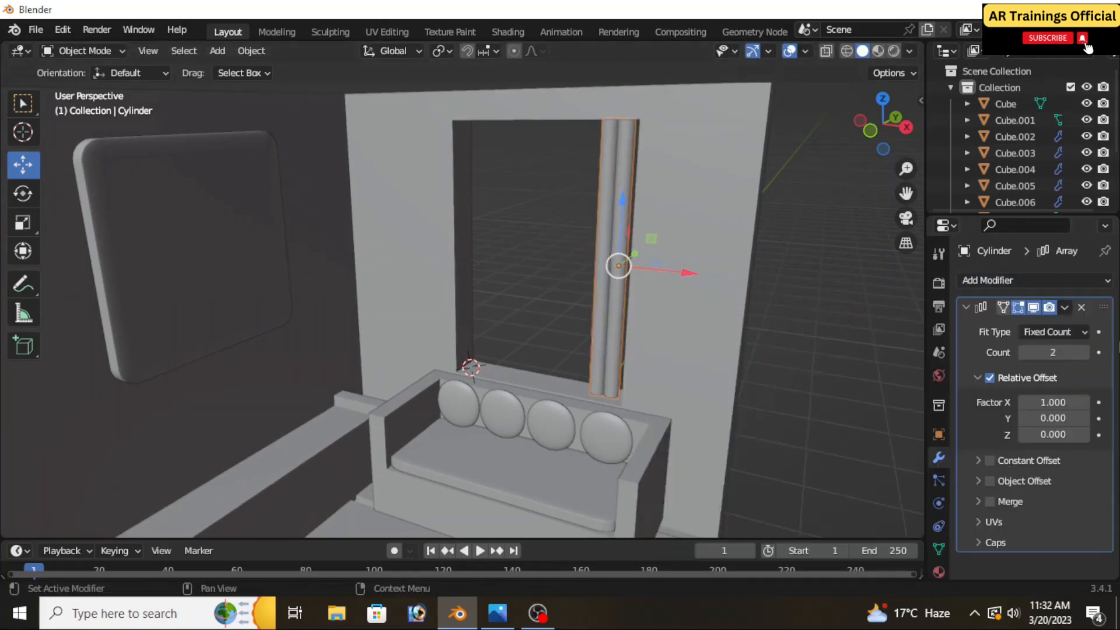
left_click_drag(1047, 352, 1059, 350)
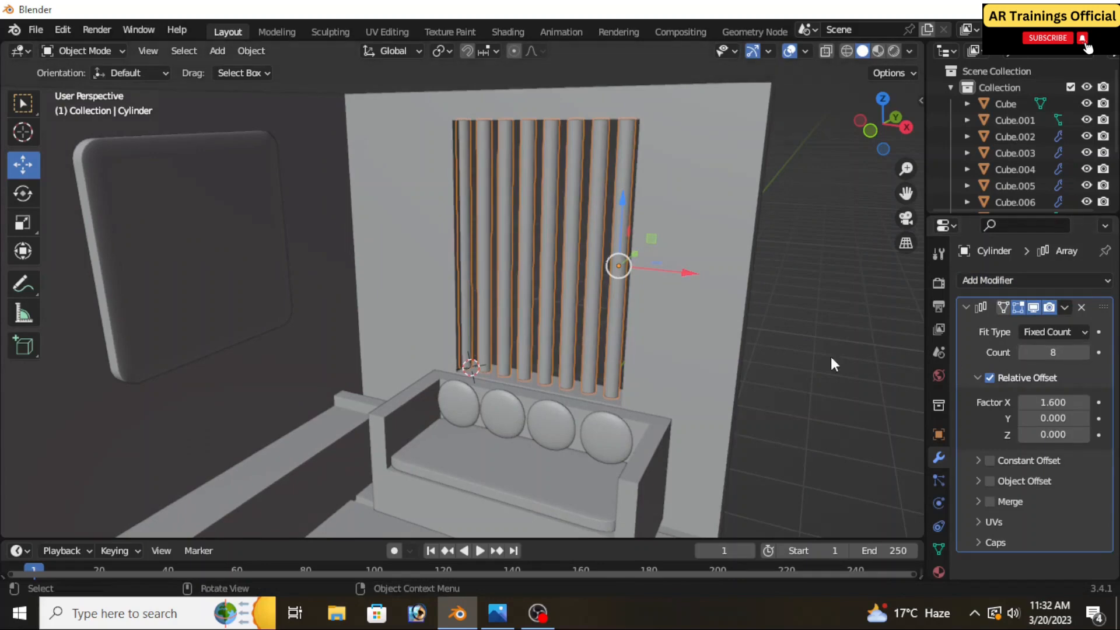
scroll(769, 348, "down", 3)
middle_click_drag(764, 350, 617, 382)
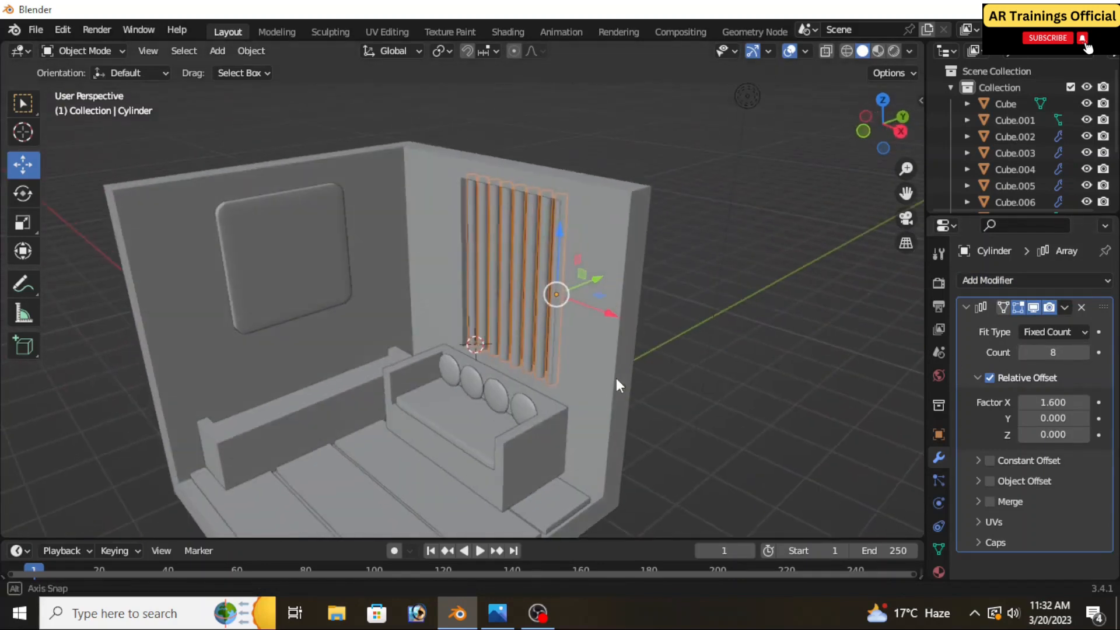
Apply the Array modifier on the window rods and deselect them
left_click(1064, 306)
left_click(1023, 320)
scroll(686, 333, "down", 3)
left_click(685, 334)
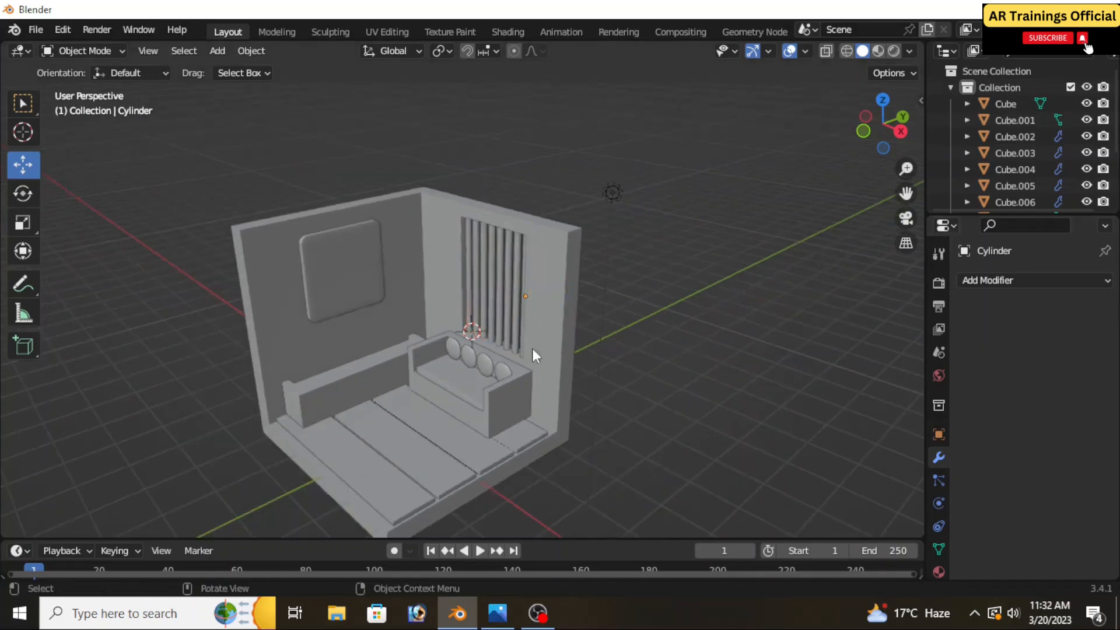
Check the reference render, place the 3D cursor on the floor planks in front of the sofa and add a mesh cone there
scroll(502, 348, "up", 3)
middle_click_drag(502, 349, 549, 359)
scroll(550, 380, "up", 3)
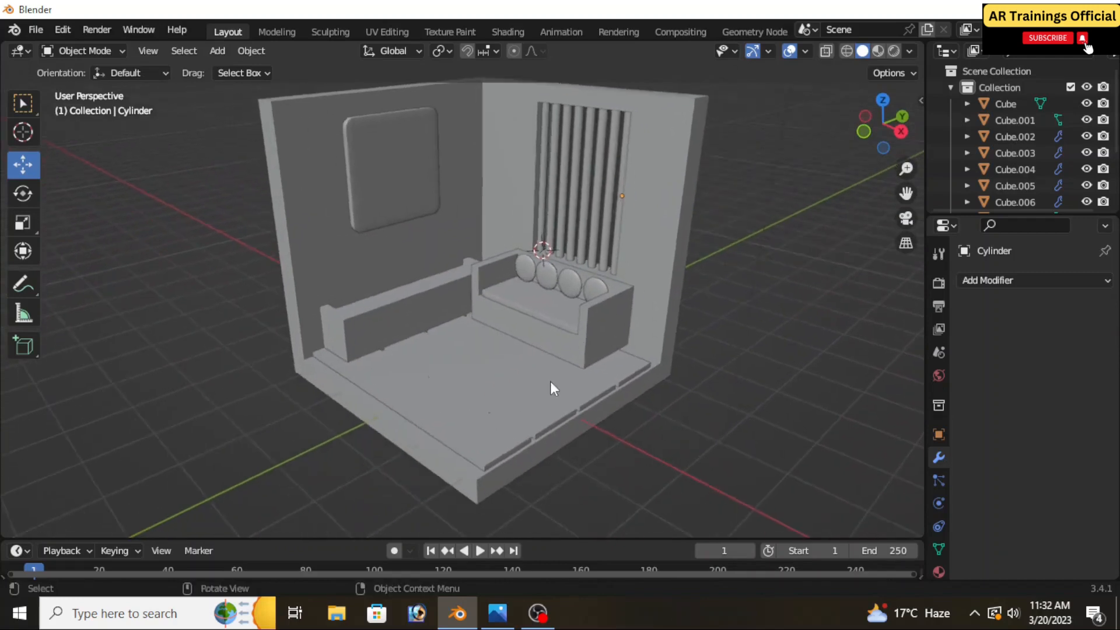
left_click(22, 132)
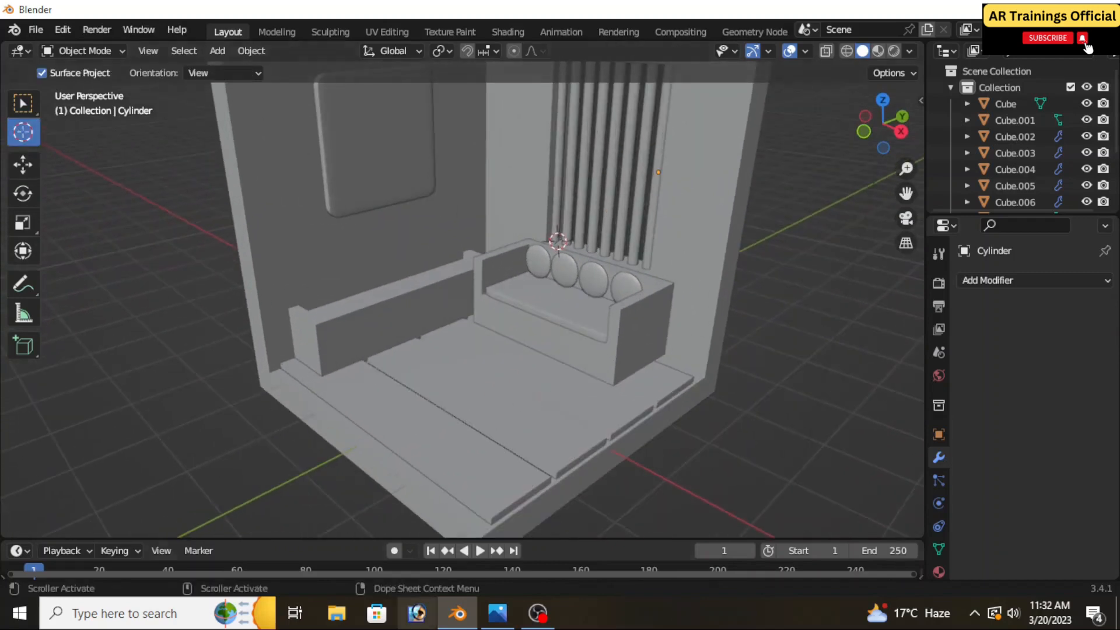
left_click(489, 616)
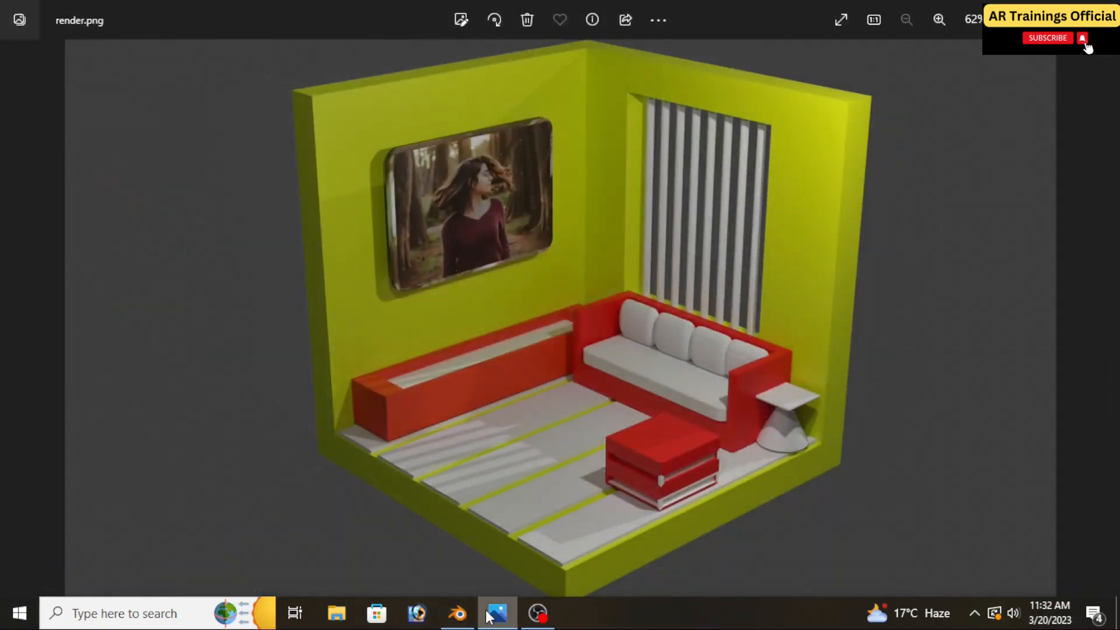
left_click(489, 615)
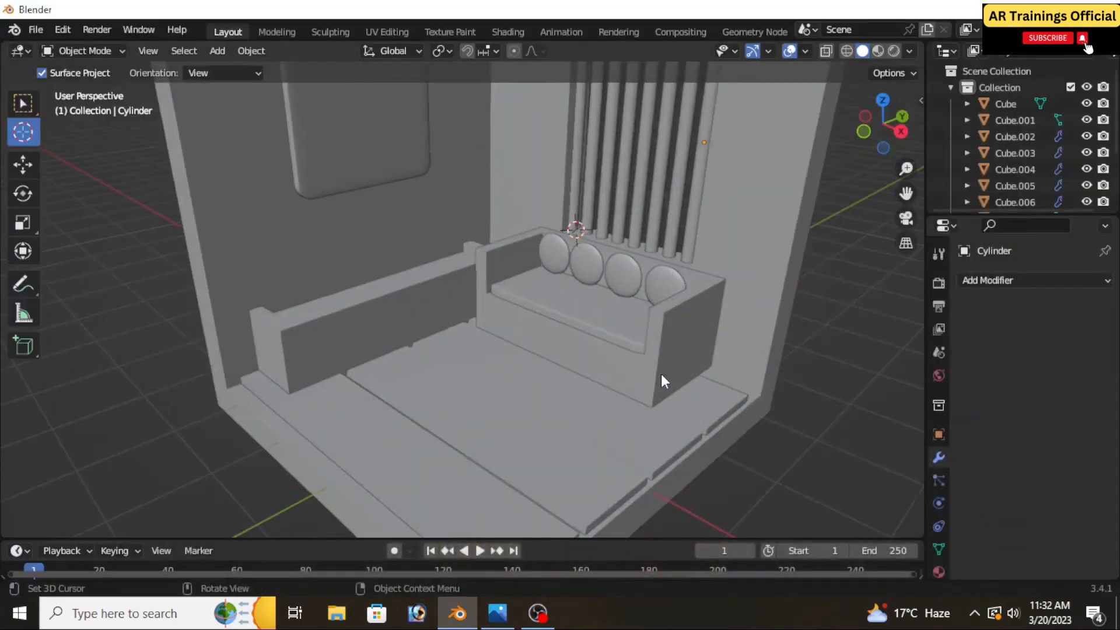
mouse_move(631, 397)
middle_mouse_down()
mouse_move(629, 349)
mouse_move(613, 407)
middle_mouse_up()
key("shift+a")
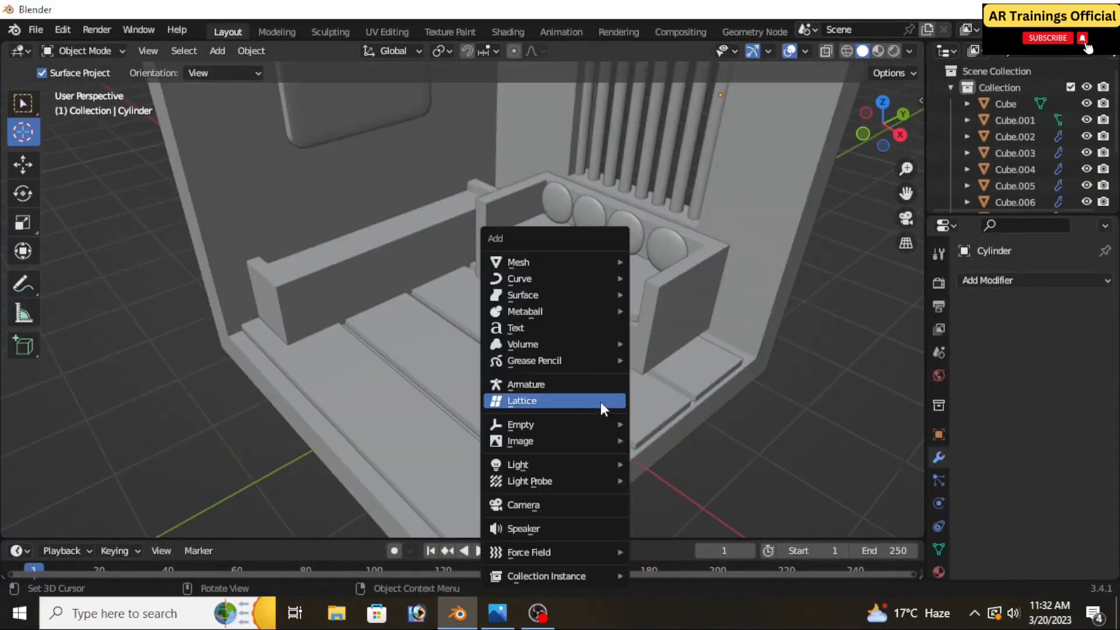
mouse_move(502, 265)
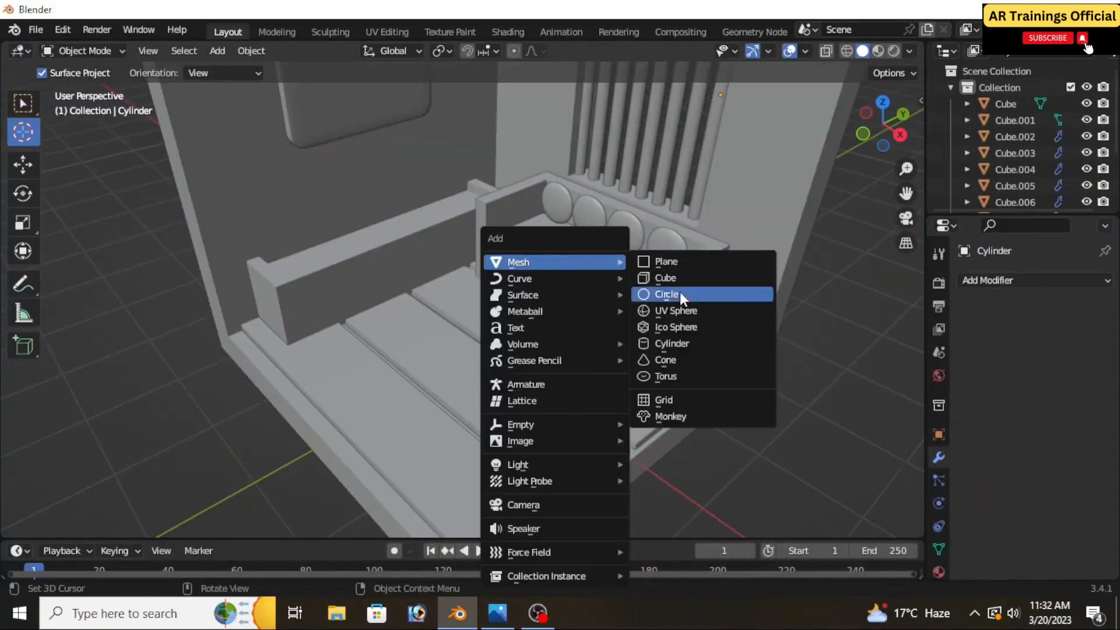
left_click(701, 359)
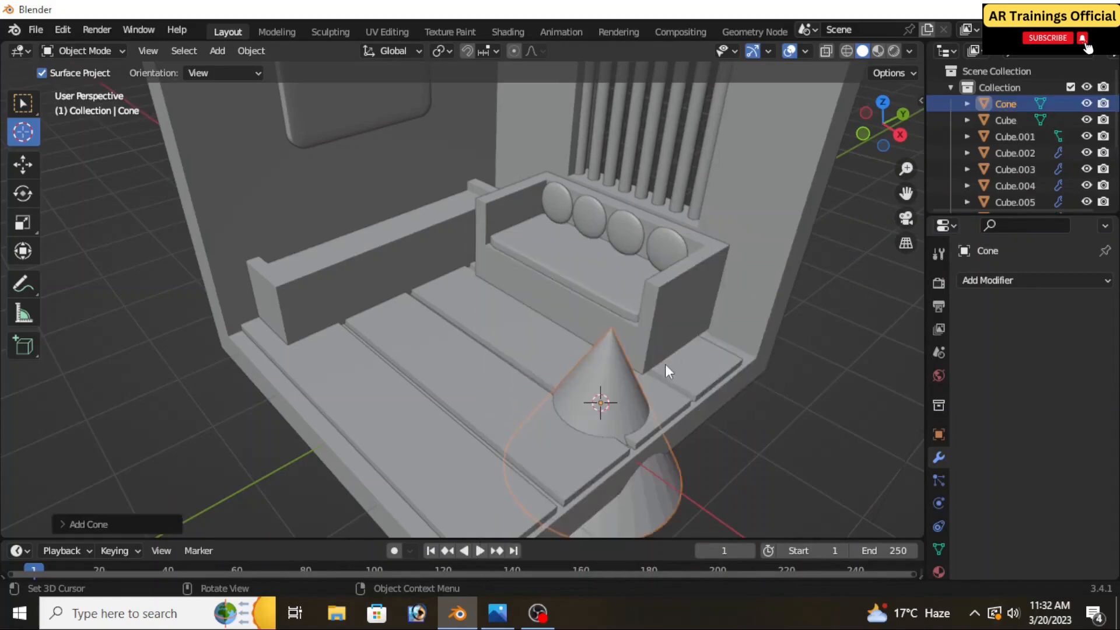
Scale the cone down uniformly and raise it along Z until its full body stands above the floor planks
key("s")
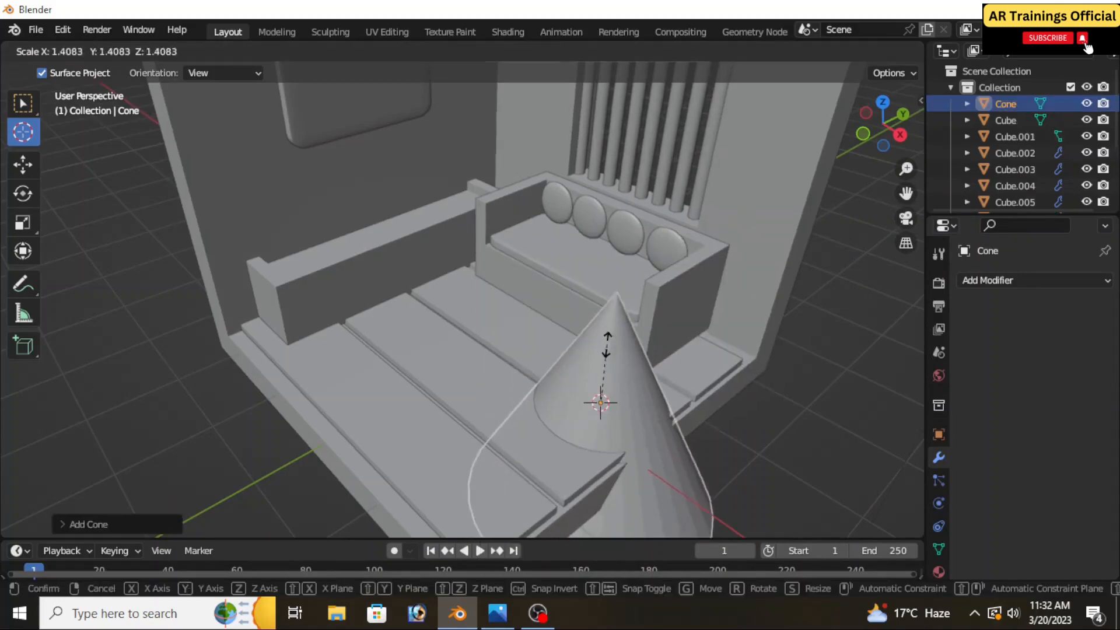
left_click(612, 386)
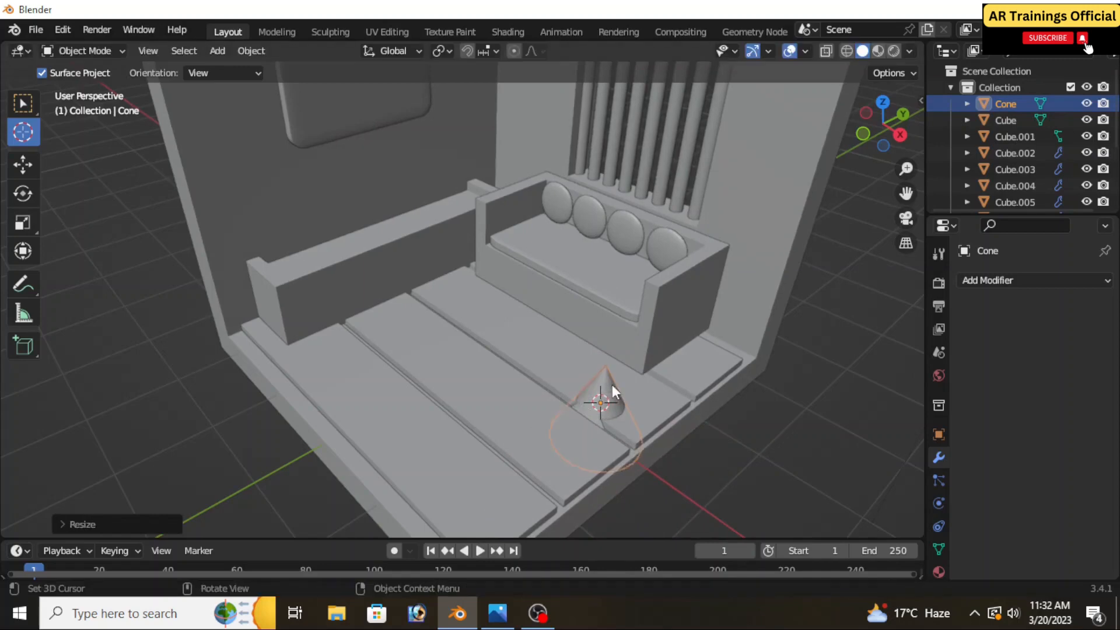
left_click(23, 165)
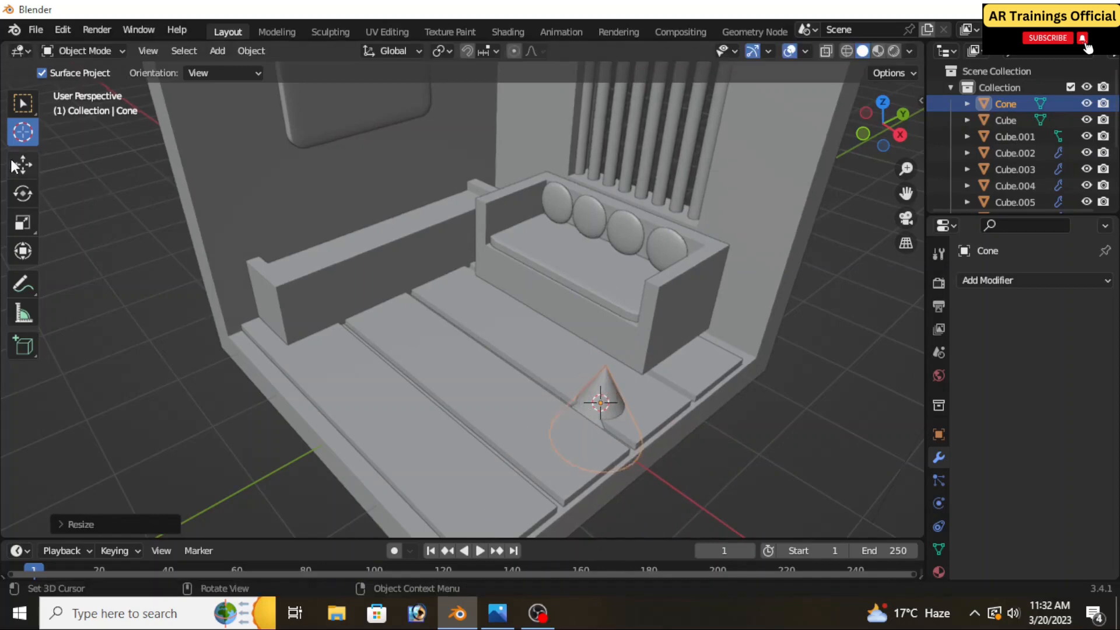
middle_click_drag(608, 376, 620, 310)
left_click_drag(594, 294, 592, 231)
scroll(620, 317, "down", 1)
middle_click_drag(626, 351, 608, 379)
scroll(624, 341, "up", 3)
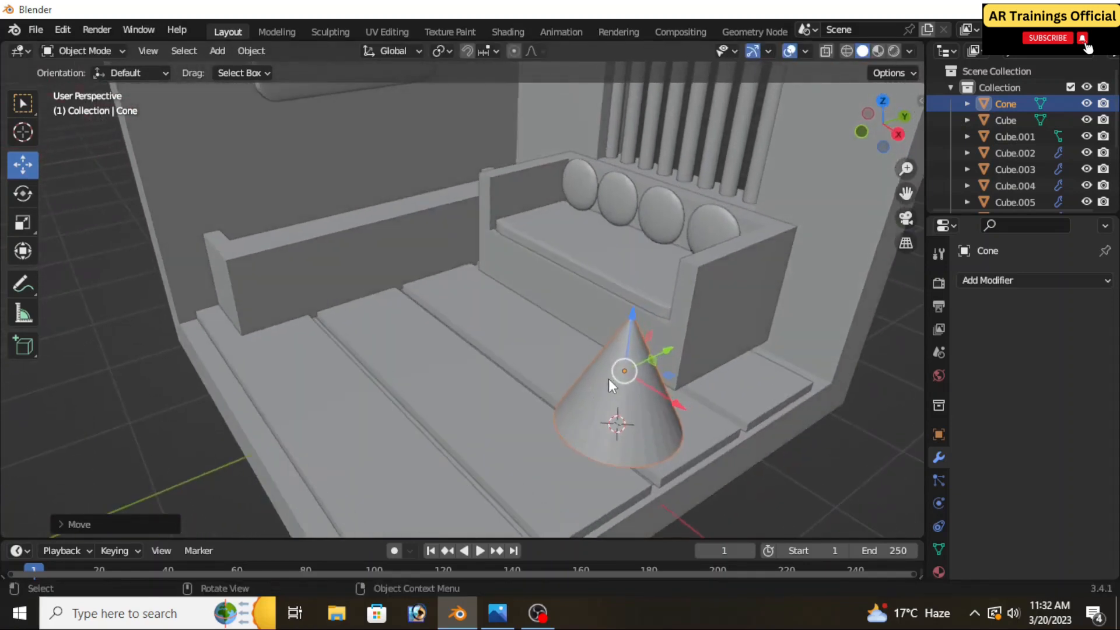
Move the cone along X and Y to the middle of the open floor in front of the sofa
left_click_drag(649, 380, 547, 320)
middle_click_drag(515, 371, 477, 400)
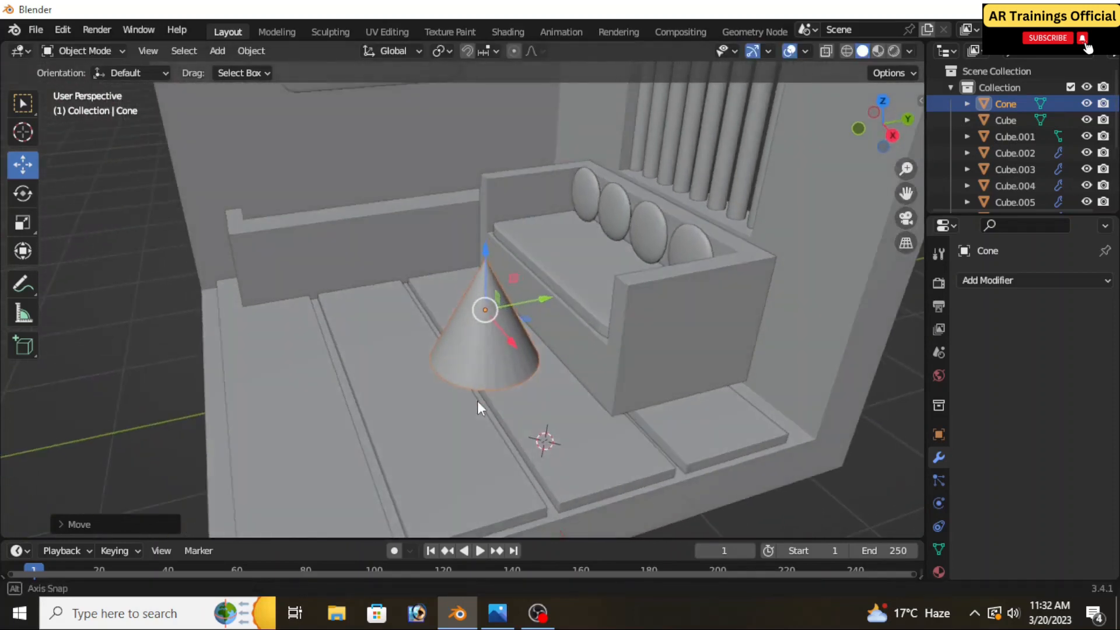
left_click_drag(531, 302, 497, 352)
middle_click_drag(501, 368, 542, 433)
middle_click_drag(533, 376, 531, 387)
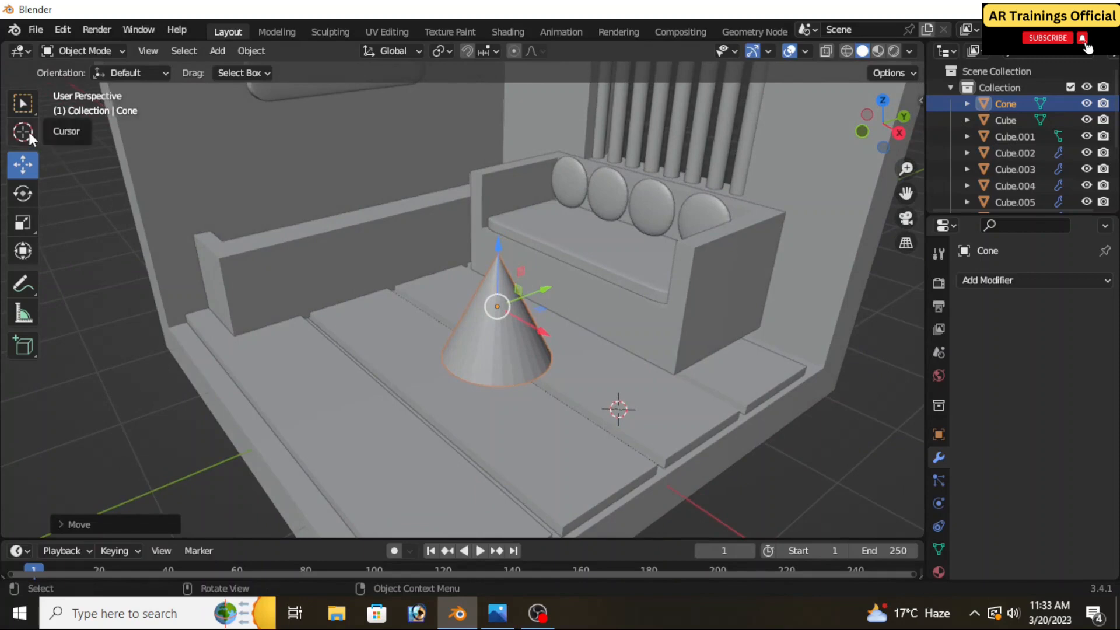
Place the 3D cursor on the cone's tip and add a mesh plane there as the tabletop
left_click(28, 131)
scroll(503, 273, "up", 4)
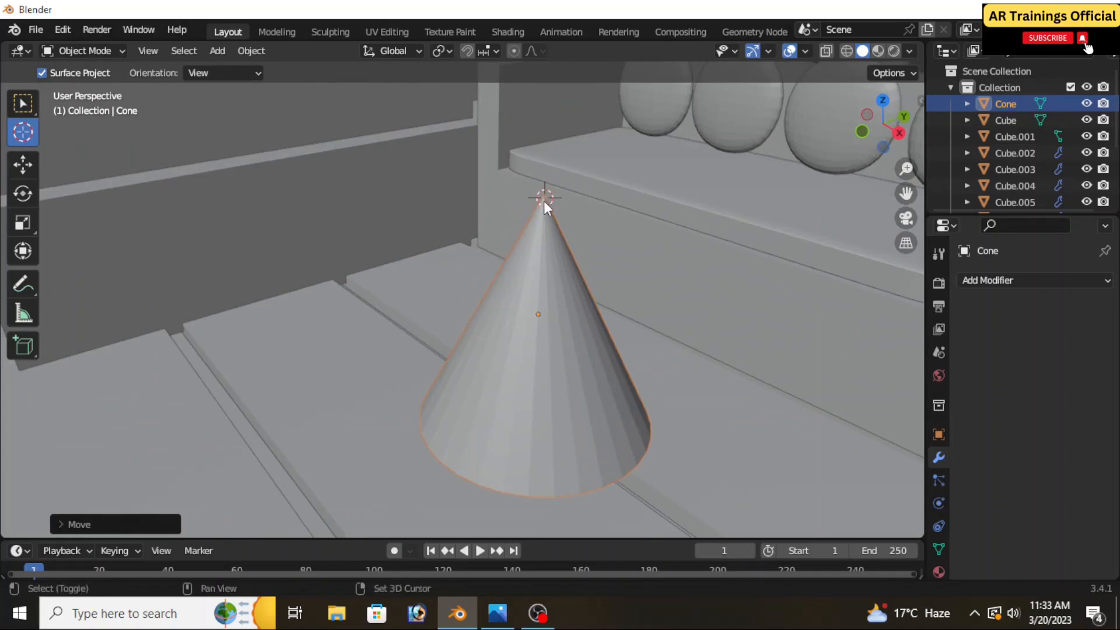
key("shift+a")
mouse_move(521, 204)
left_click(611, 200)
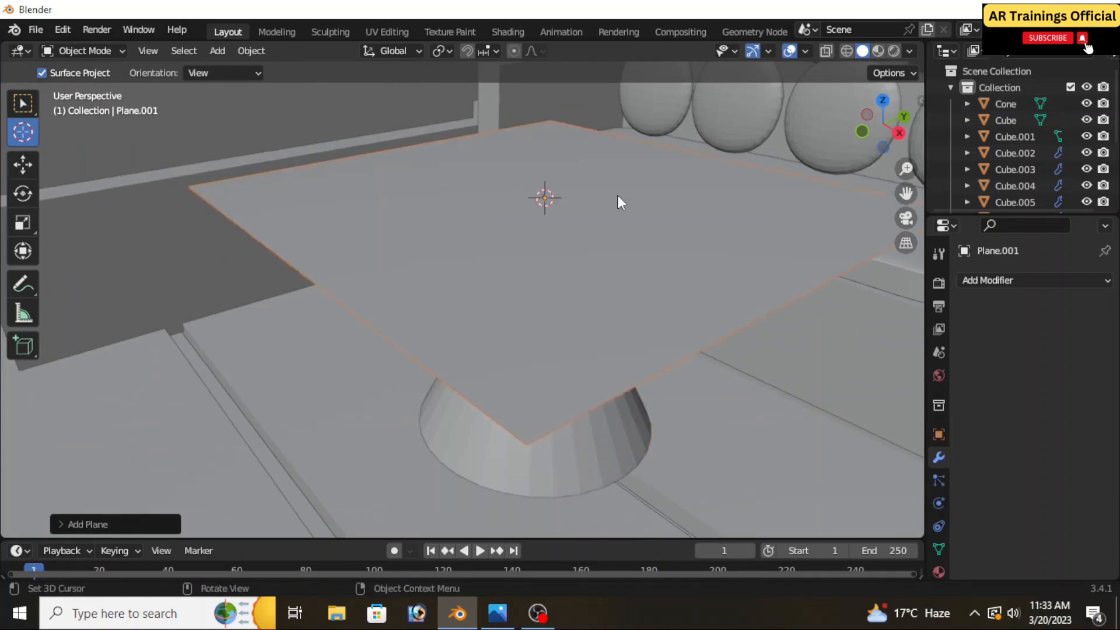
Scale the plane down uniformly to a small square tabletop over the cone
scroll(536, 268, "down", 5)
middle_click_drag(543, 285, 488, 295)
key("g")
key("s")
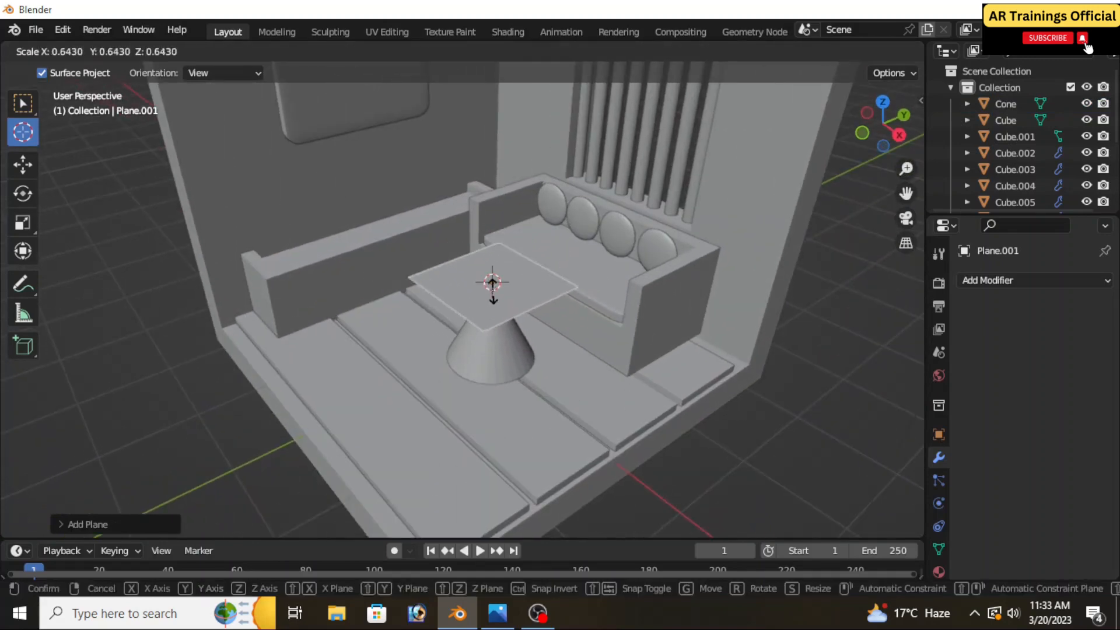
left_click(498, 298)
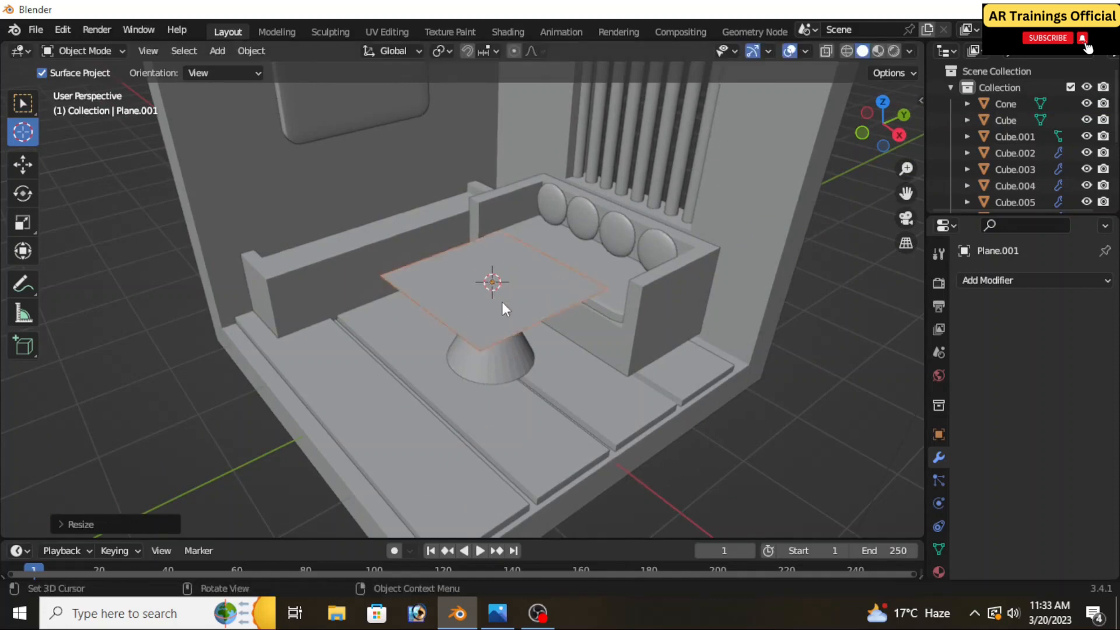
middle_click_drag(502, 302, 517, 350)
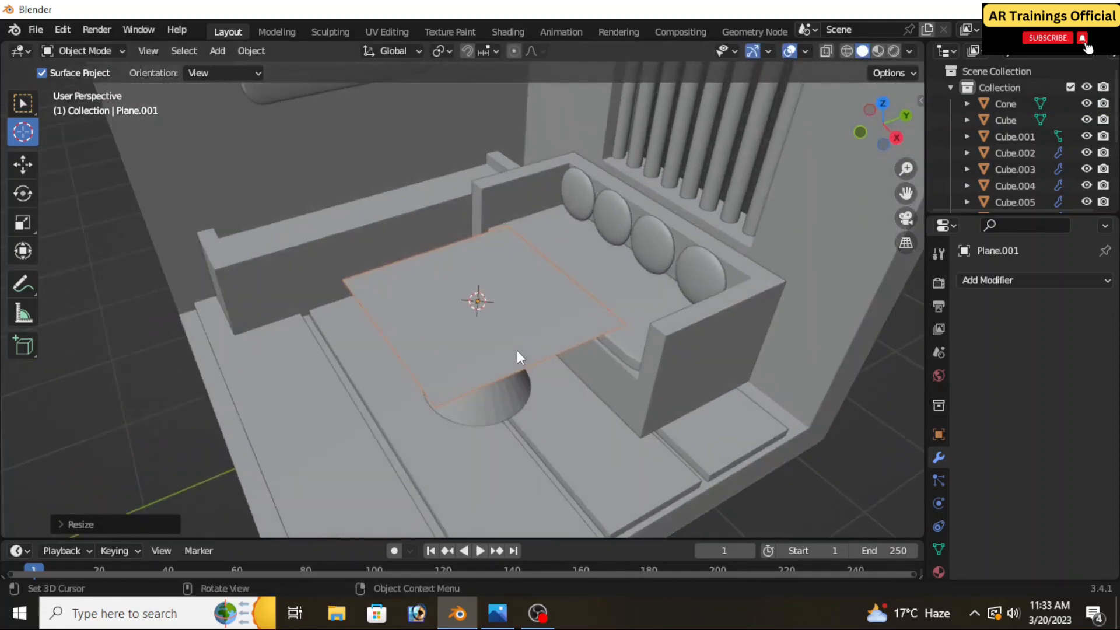
key("s")
left_click(505, 347)
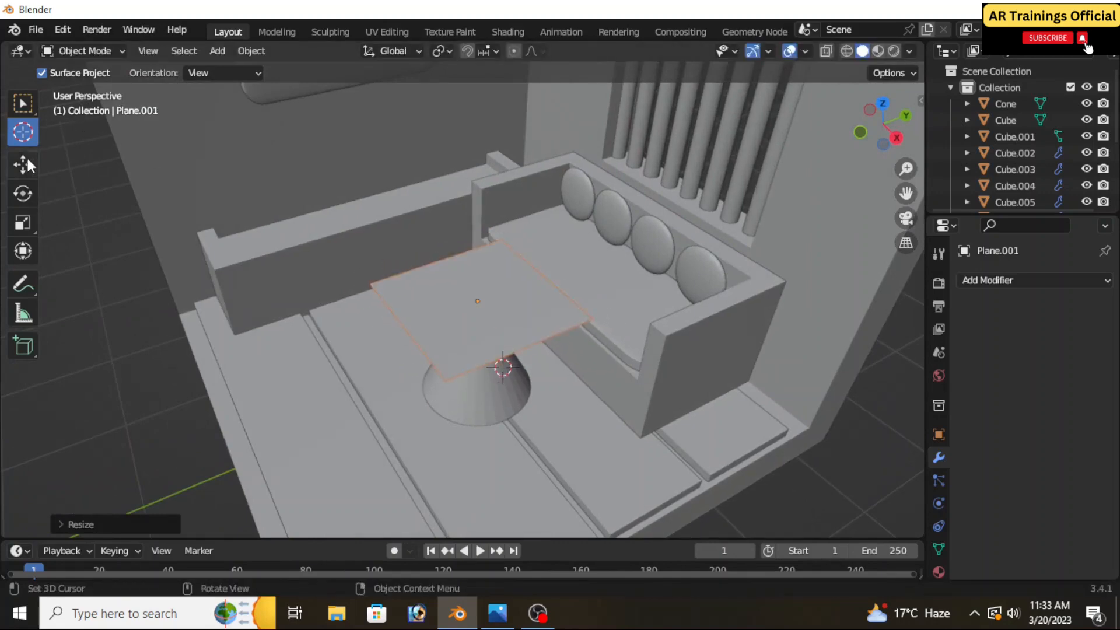
Select the cone under the tabletop and scale it down slightly and uniformly
left_click(23, 103)
left_click(454, 385)
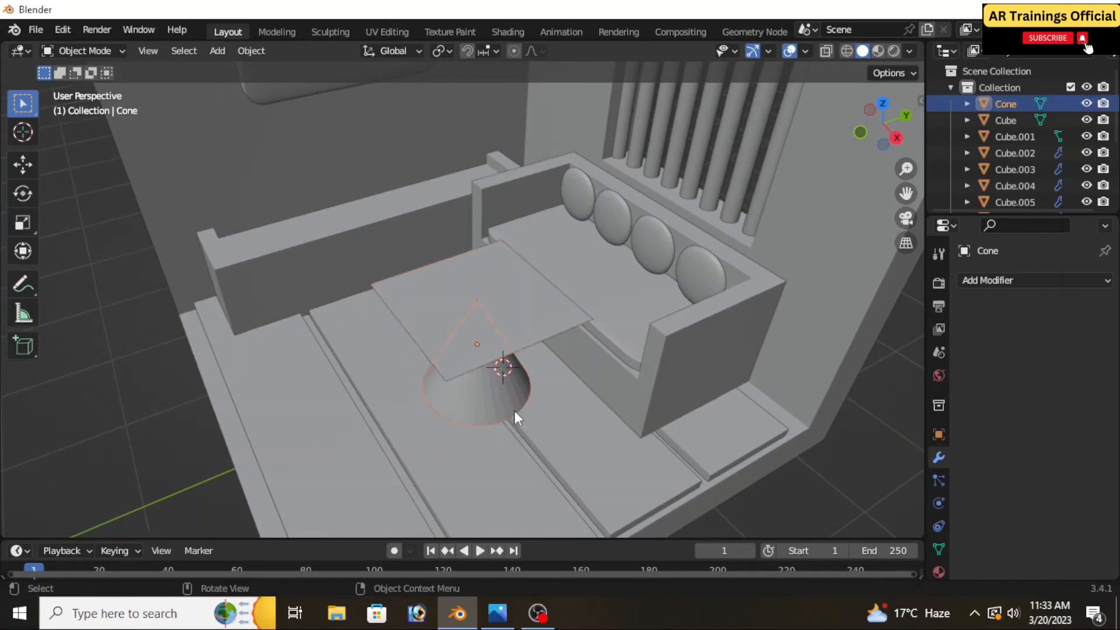
middle_click_drag(515, 417, 488, 380)
key("s")
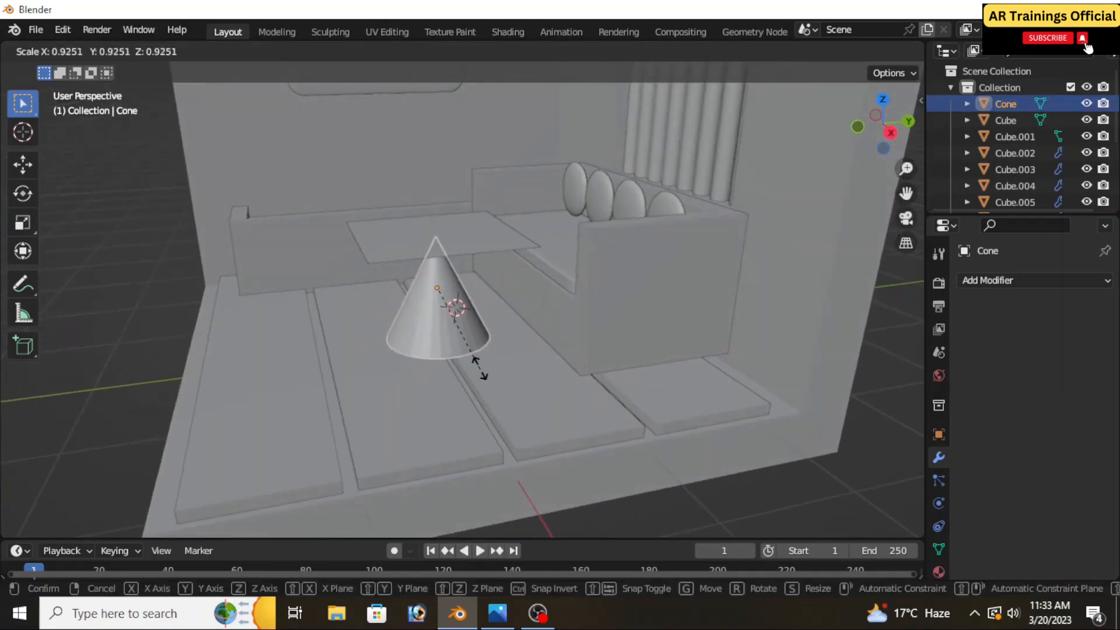
left_click(489, 382)
mouse_move(489, 383)
middle_mouse_down()
mouse_move(485, 403)
mouse_move(472, 340)
mouse_move(484, 373)
middle_mouse_up()
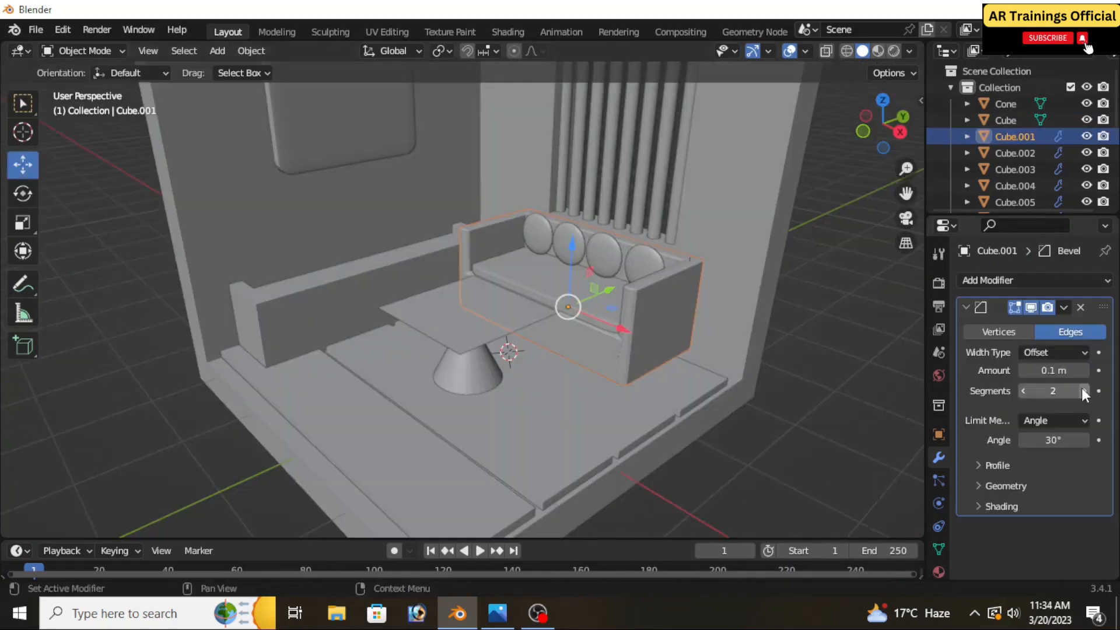
Deselect the beveled sofa frame and close the render result window
left_click(805, 408)
scroll(667, 383, "down", 4)
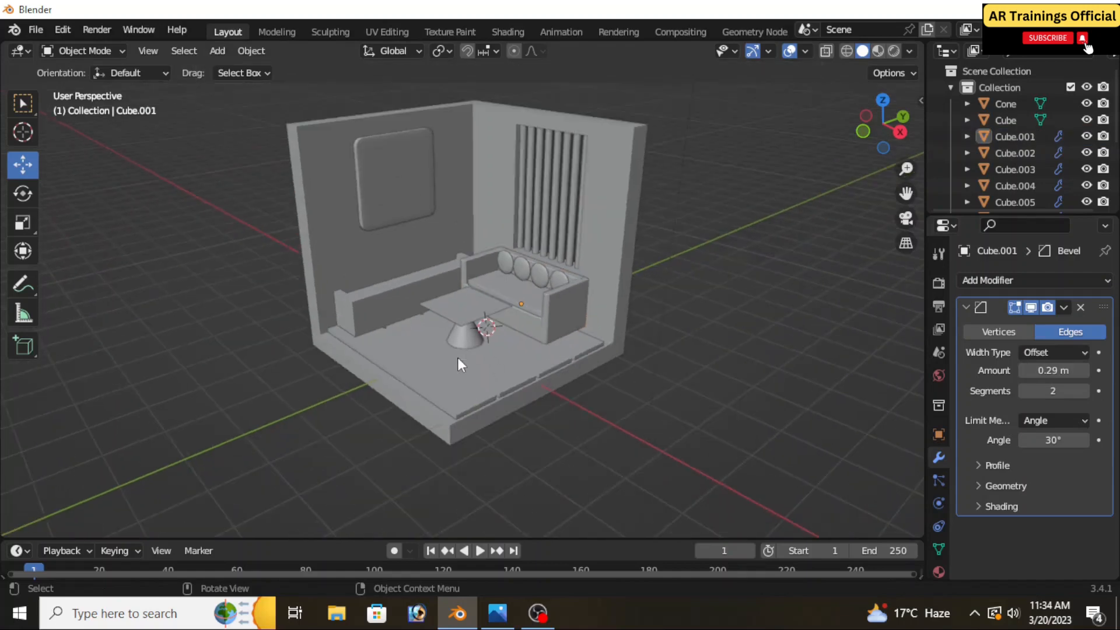
middle_click_drag(477, 354, 509, 315)
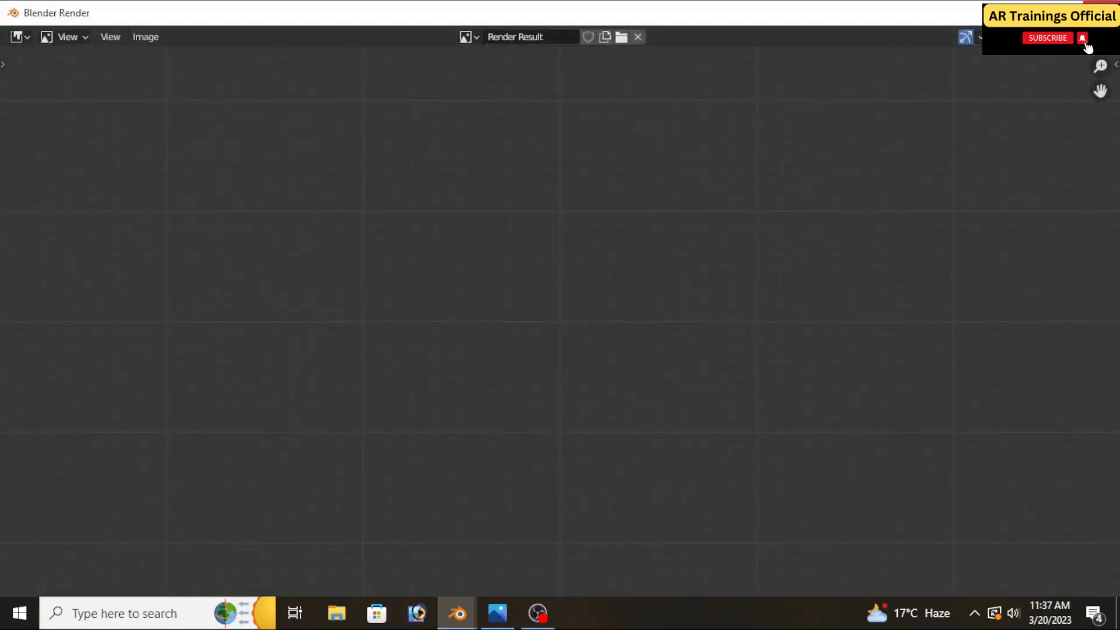
left_click(1102, 11)
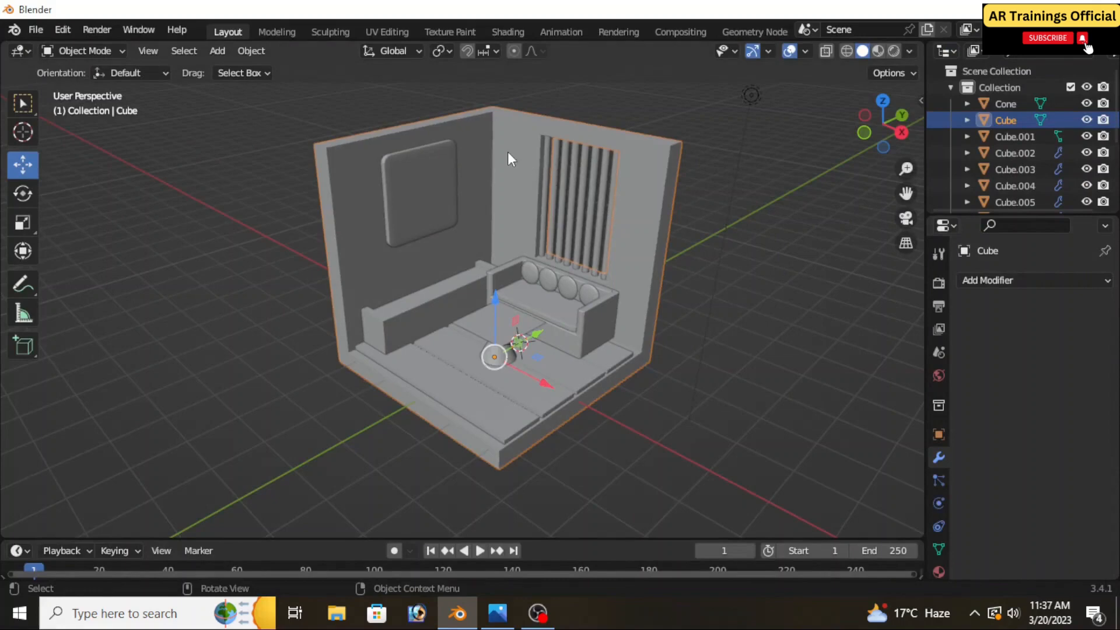
Add a material slot with a new material to the room's wall and floor shell
left_click(938, 572)
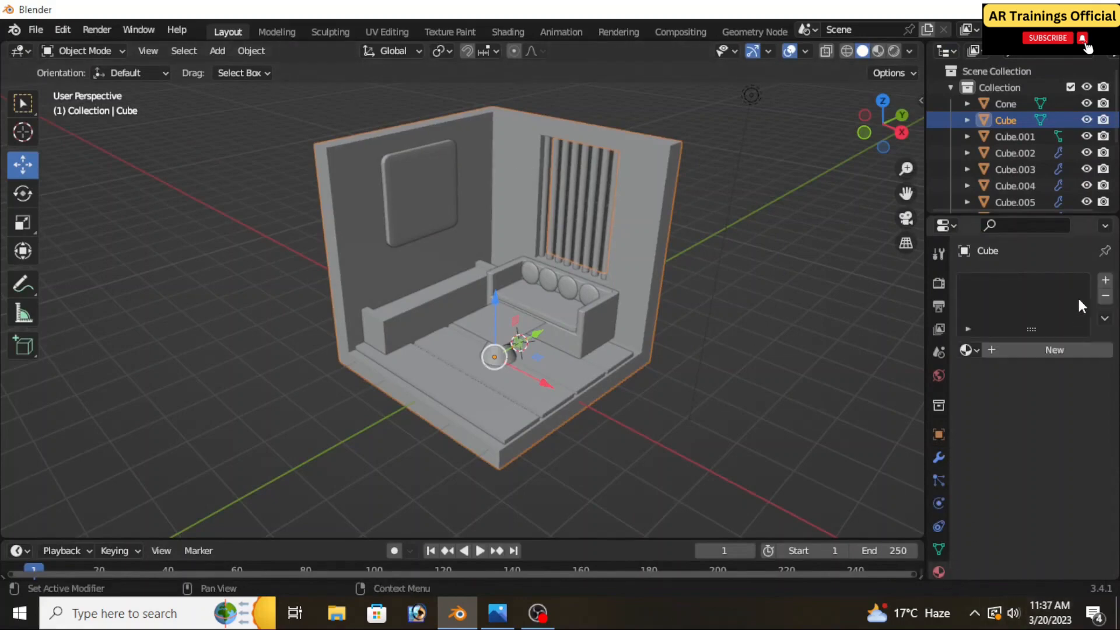
left_click(1105, 281)
left_click(1034, 350)
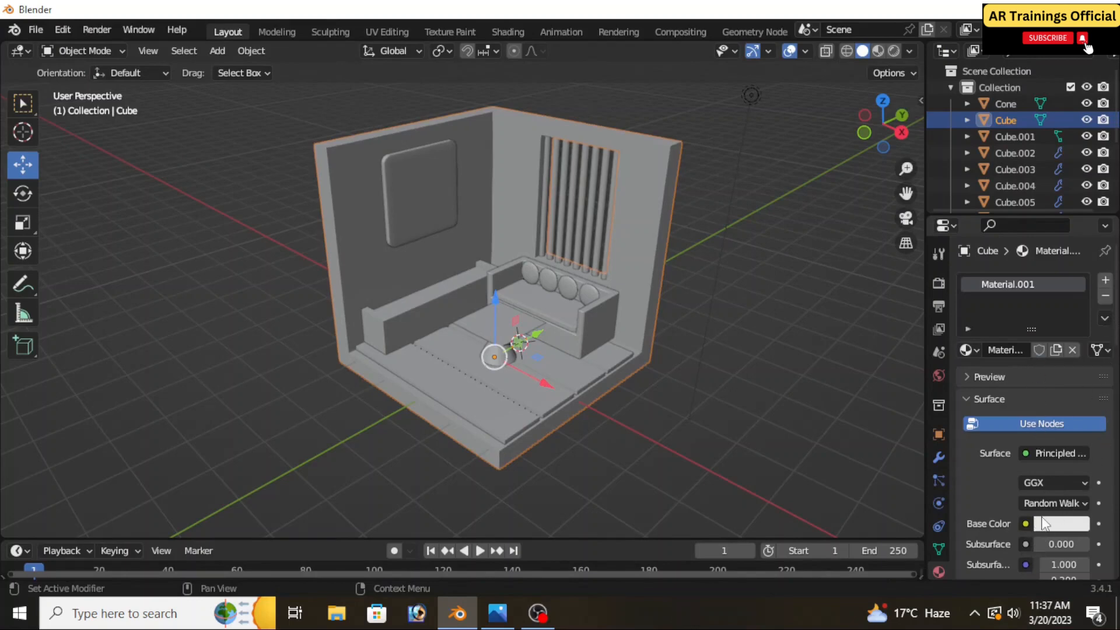
Set the room shell's base color to yellow (hue 0.152, saturation 0.992, value 0.800) and display the scene in material preview shading
left_click(1064, 525)
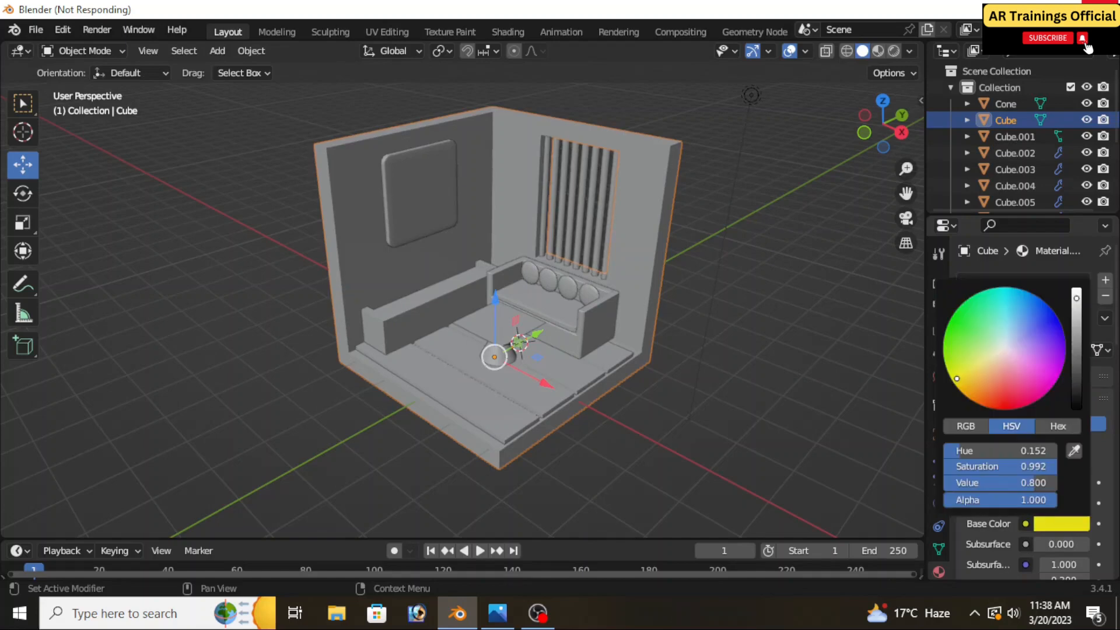
left_click(751, 423)
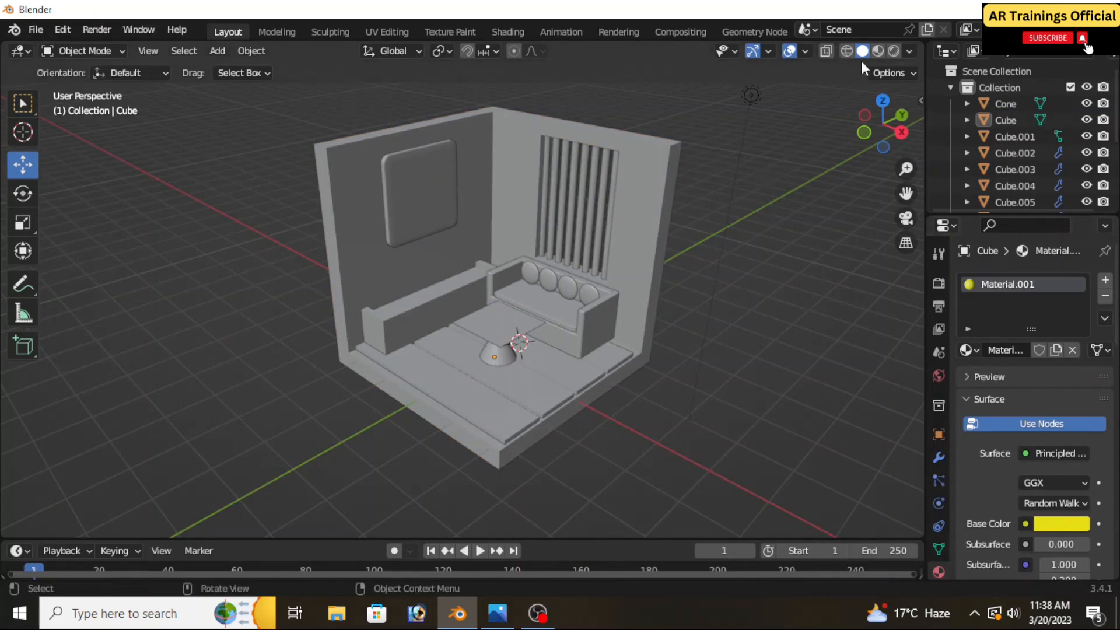
left_click(877, 51)
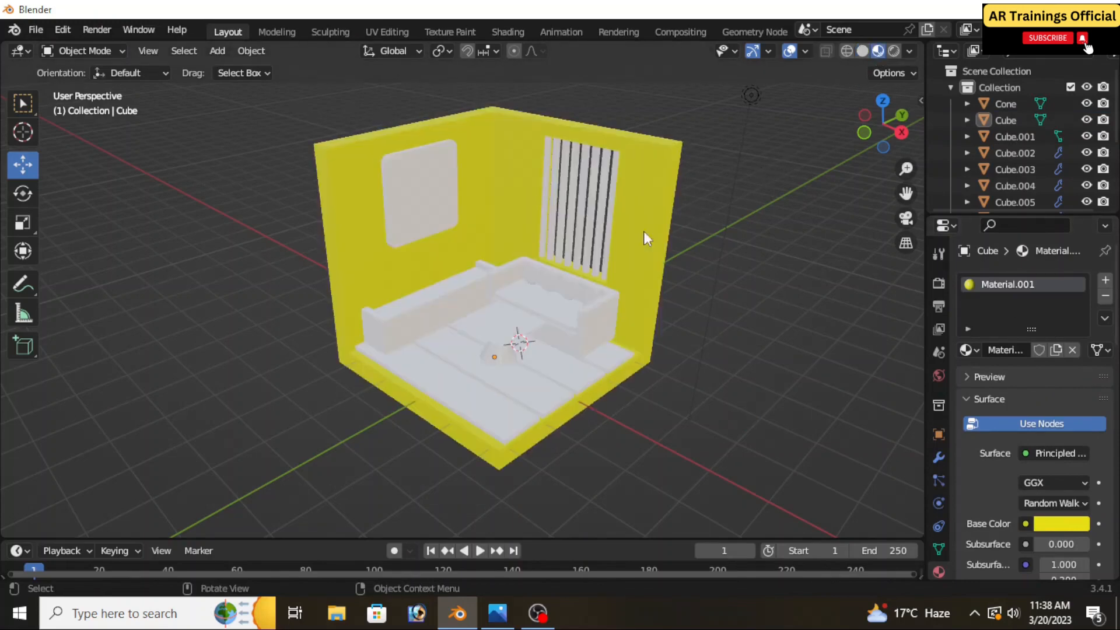
middle_click_drag(643, 231, 644, 325)
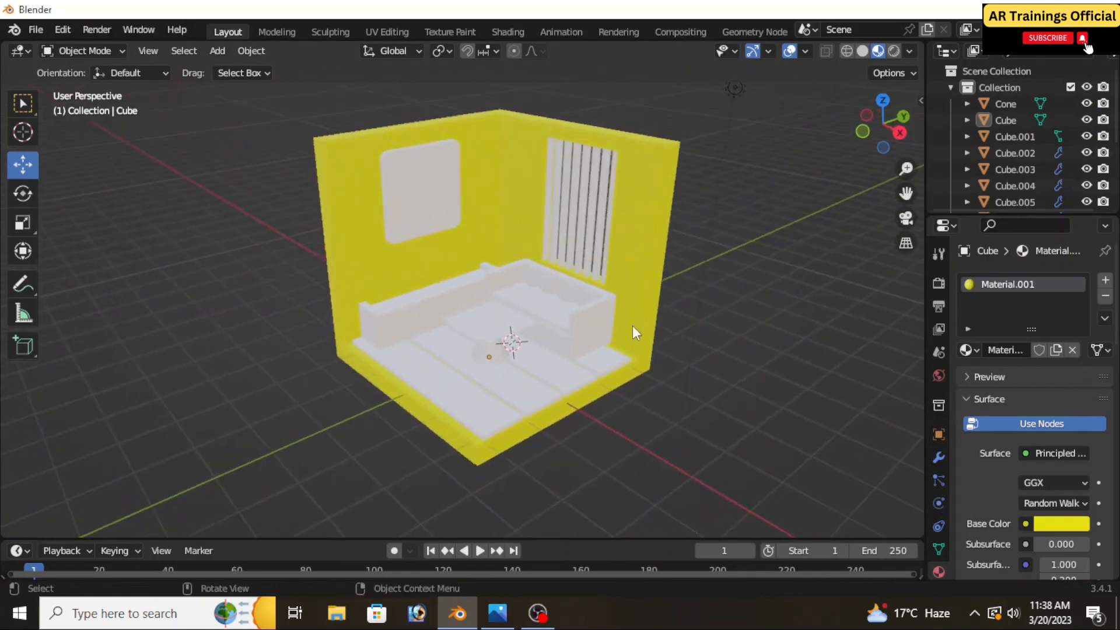
Give the sofa frame a new material with a red base color (hue 1.000, saturation 1.000, value 0.800) and check the reference render
scroll(615, 313, "up", 2)
left_click(615, 314)
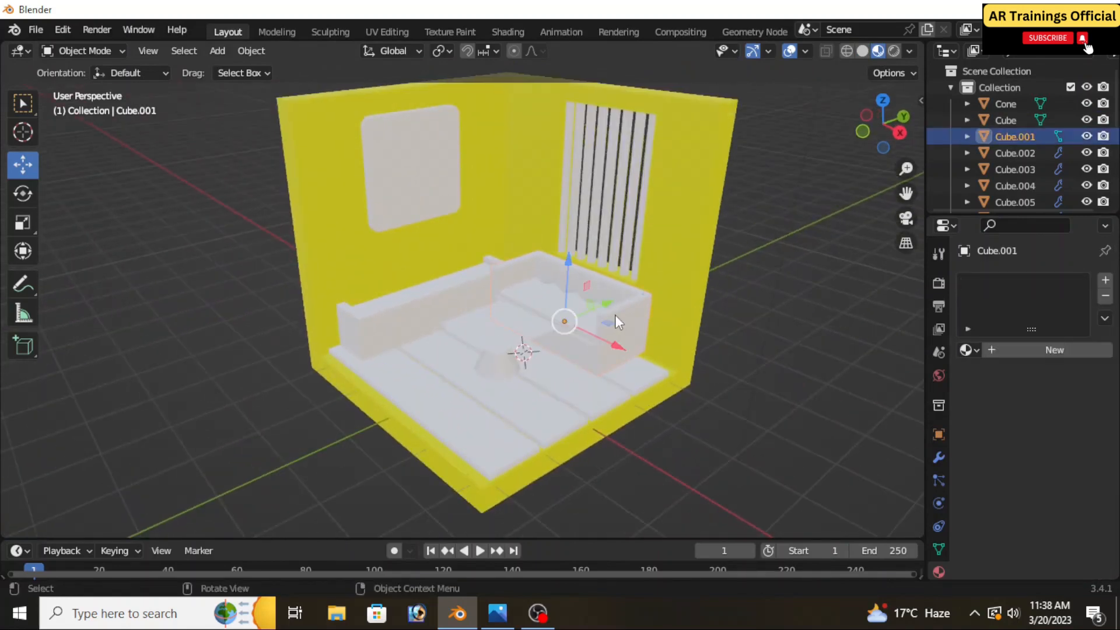
left_click(1105, 280)
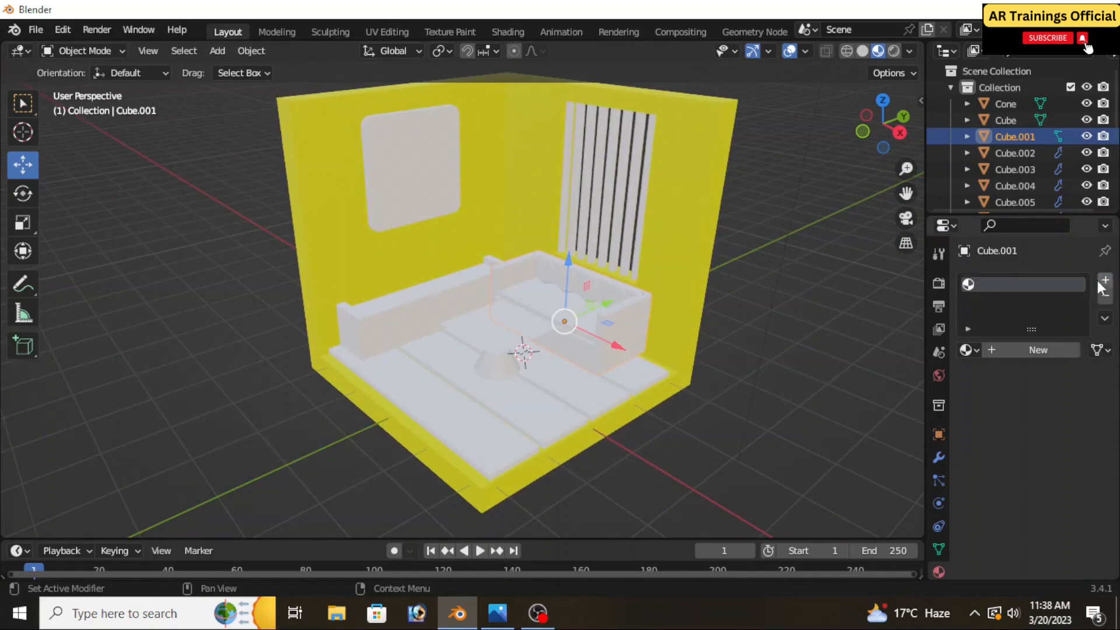
left_click(1035, 345)
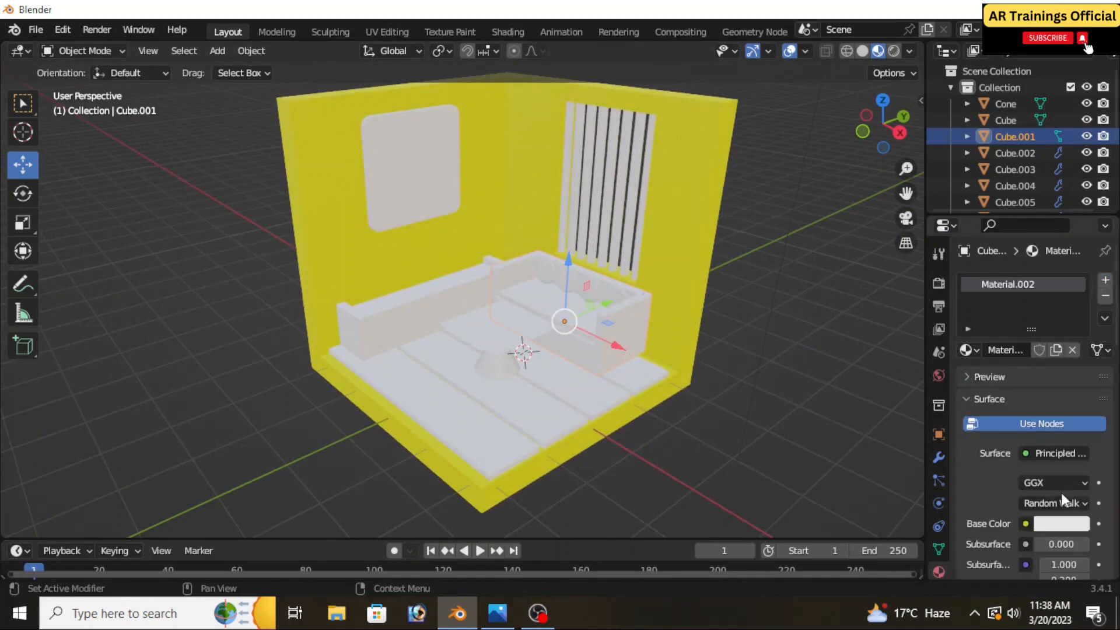
left_click(1056, 523)
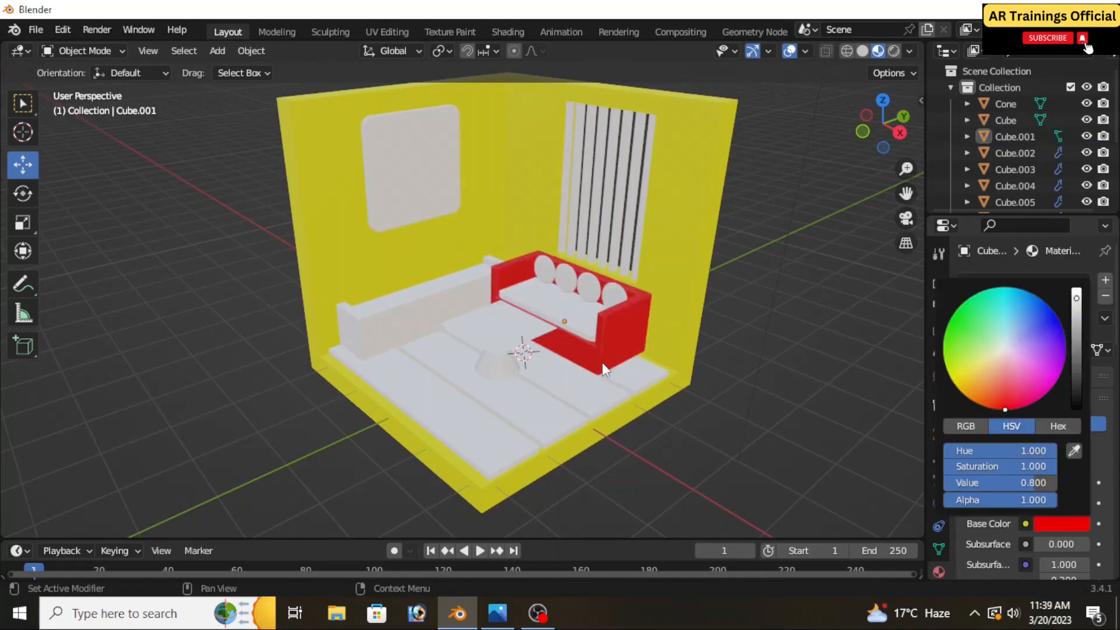
left_click(512, 608)
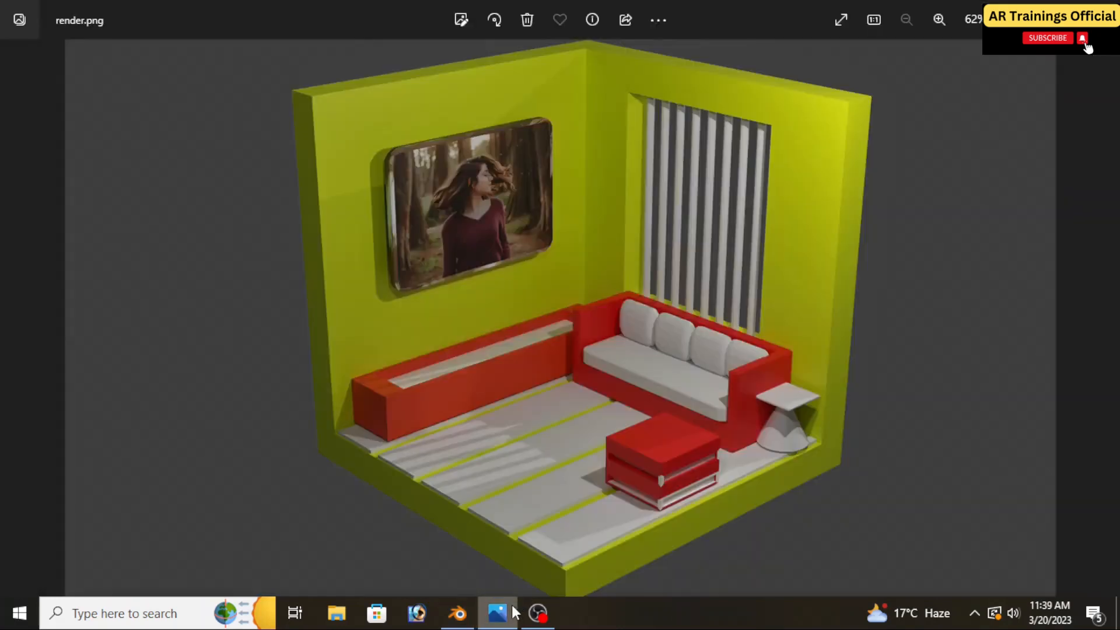
left_click(458, 612)
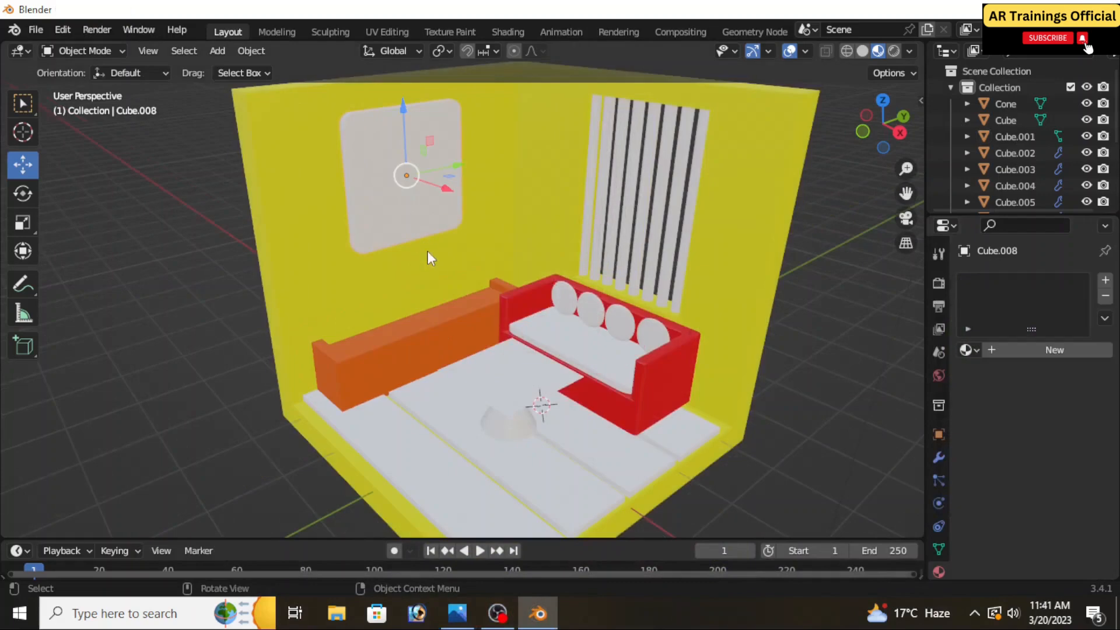
Enter Edit Mode on the wall picture and select its large front face
middle_click_drag(427, 250, 444, 302, "shift")
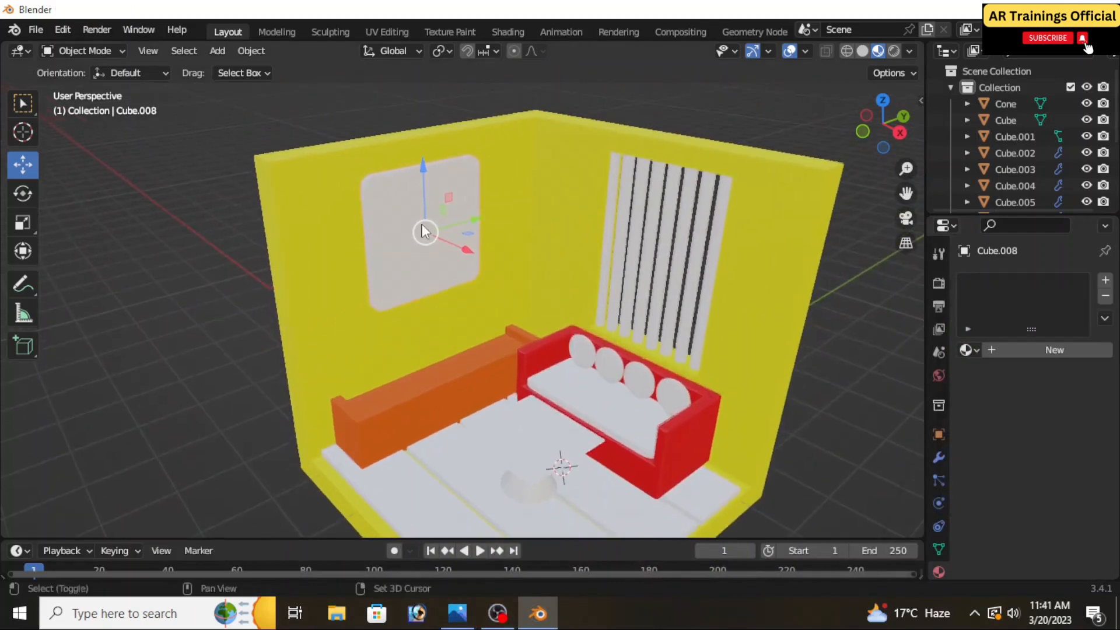
scroll(422, 224, "up", 1)
left_click(148, 51)
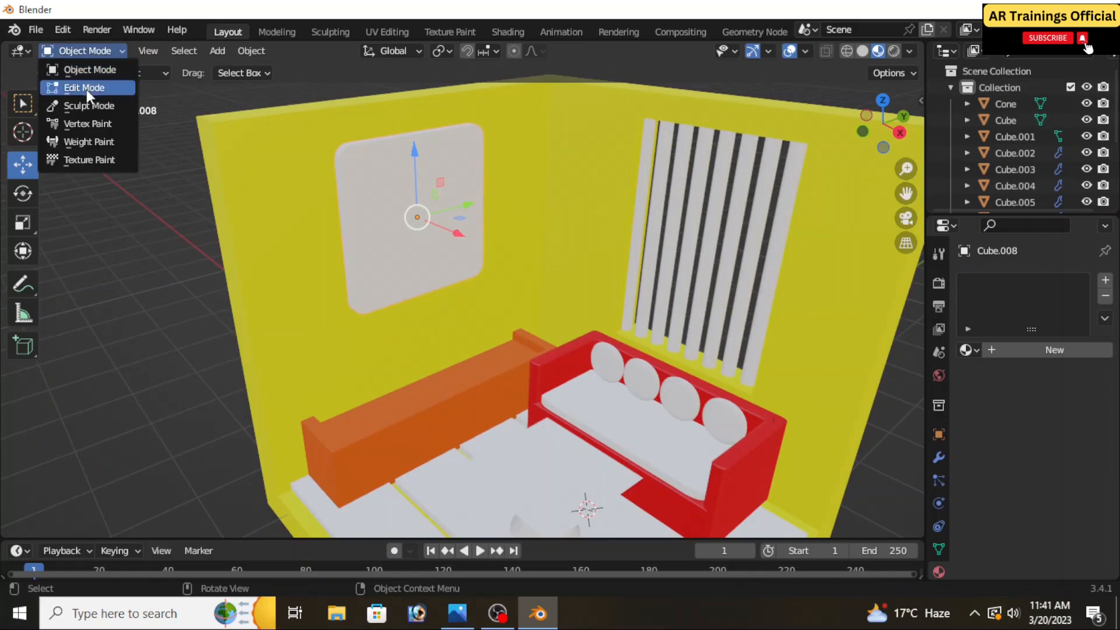
left_click(86, 88)
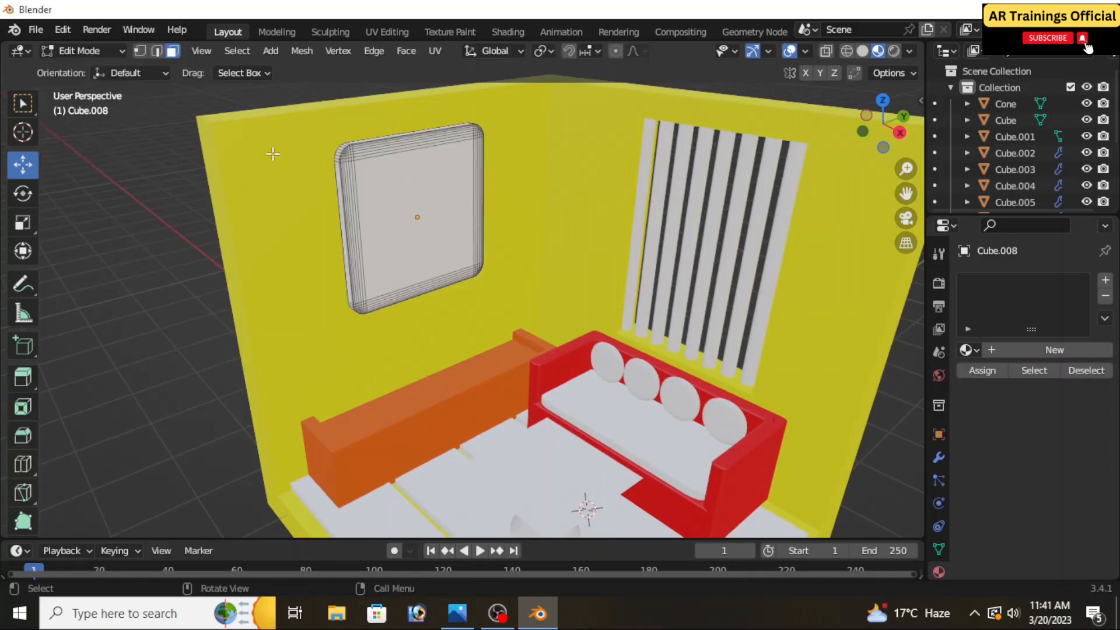
left_click(393, 202)
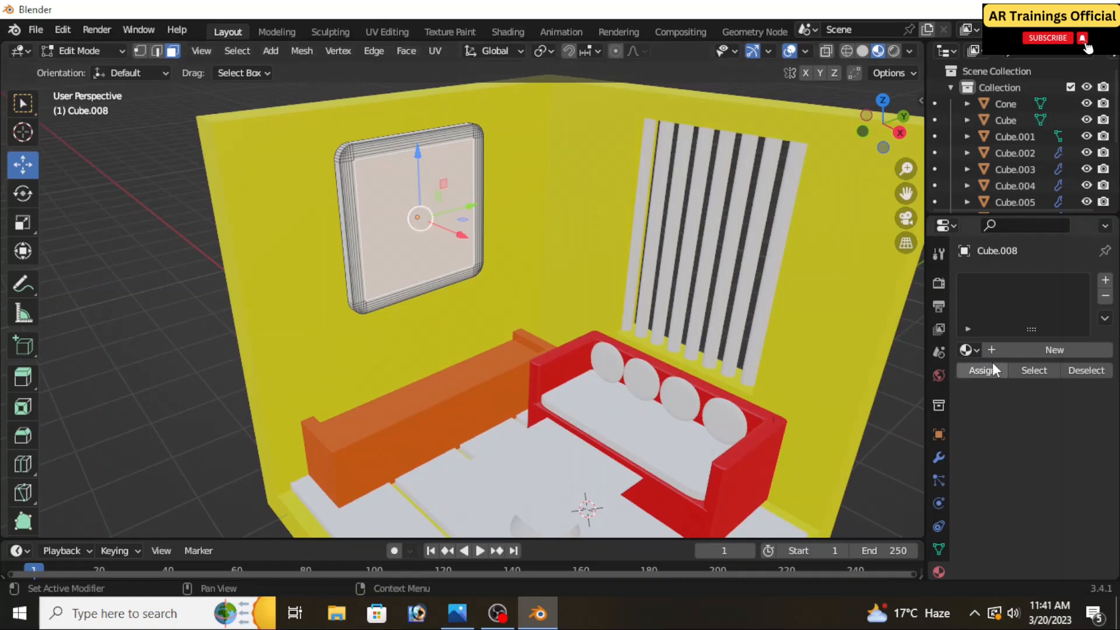
Add a new material to the wall picture and use an Image Texture as its base color
left_click(1102, 282)
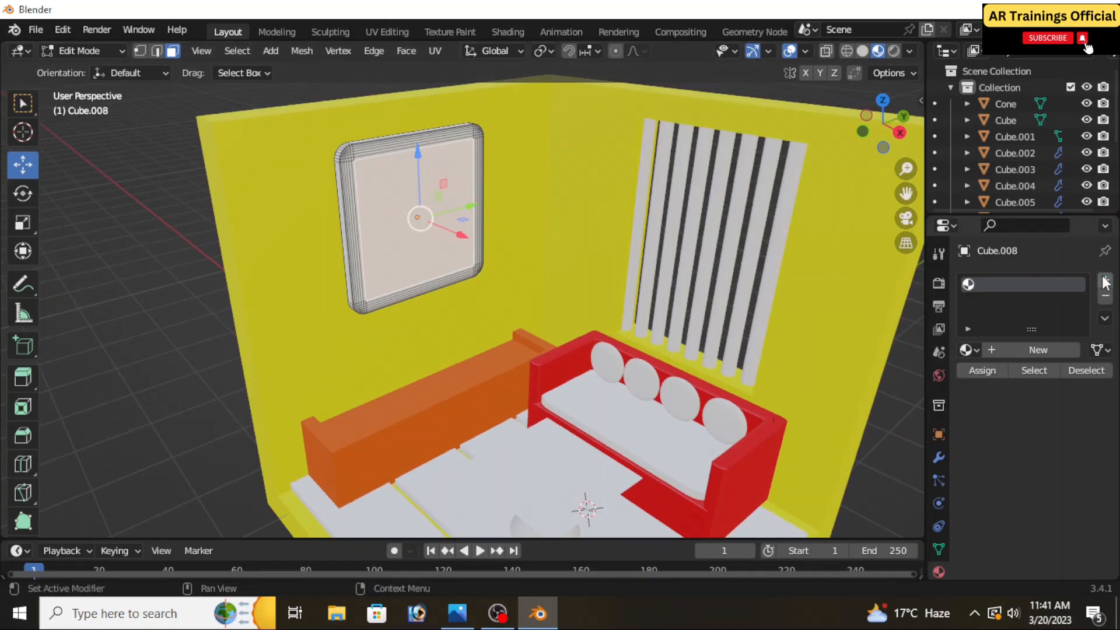
left_click(1042, 349)
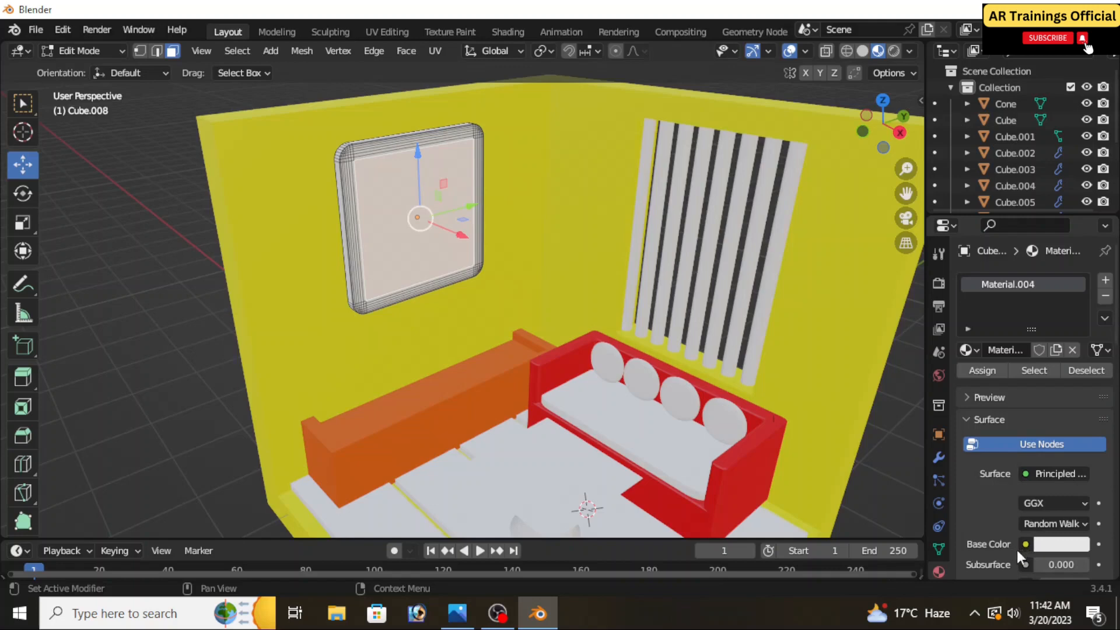
left_click(680, 401)
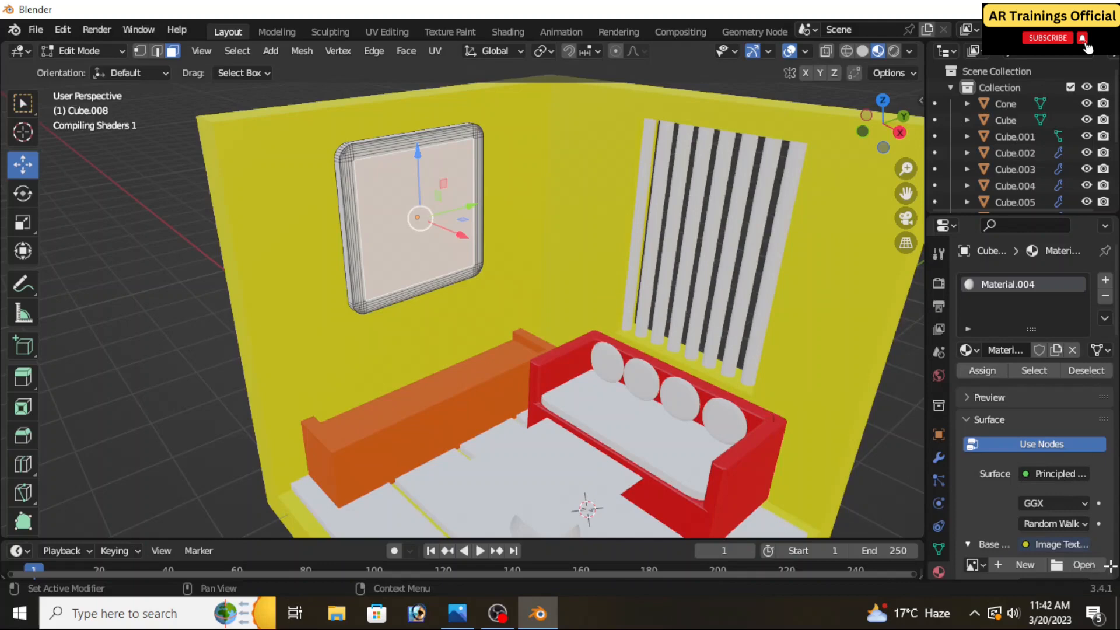
Load the Pexels photo of the woman in the forest (file ending in 1898555.jpg) from the Downloads folder as the picture's texture
left_click(1077, 564)
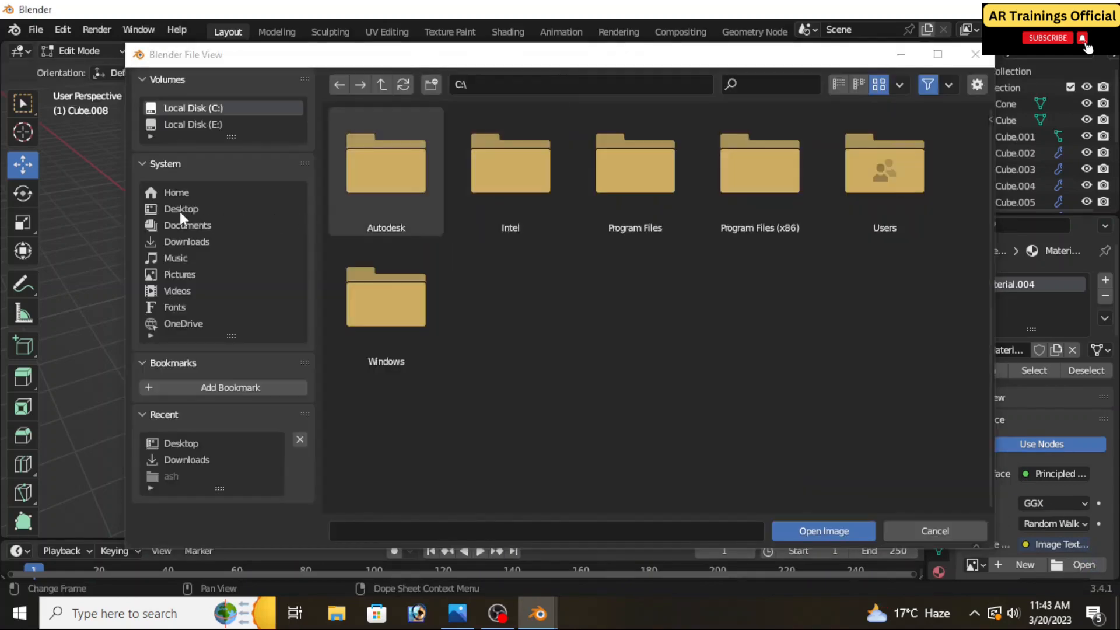
left_click(180, 210)
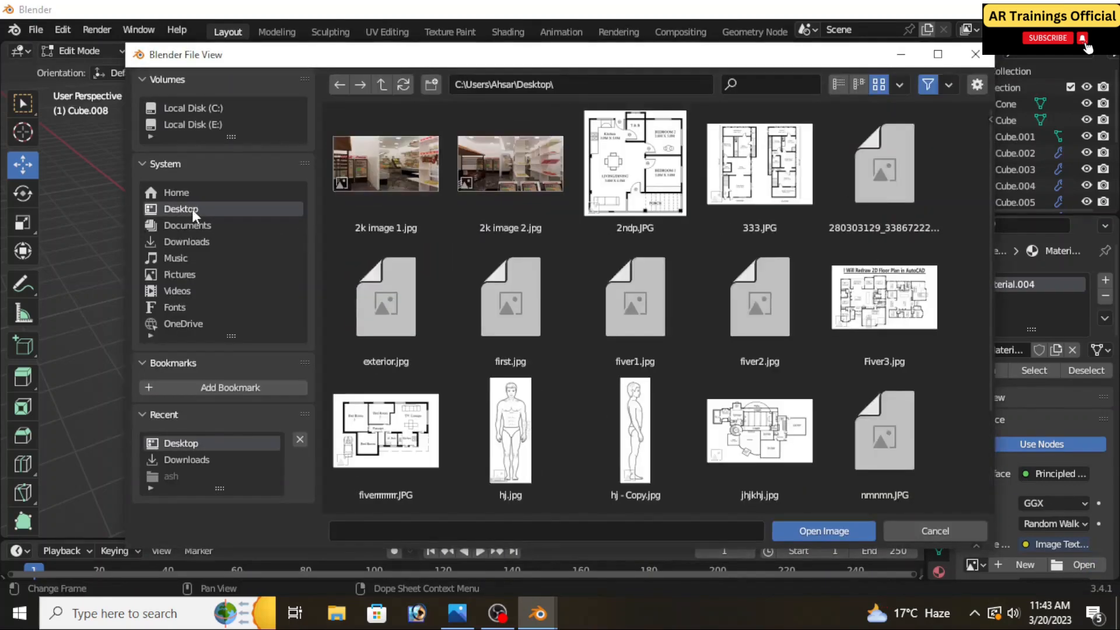
scroll(621, 326, "down", 3)
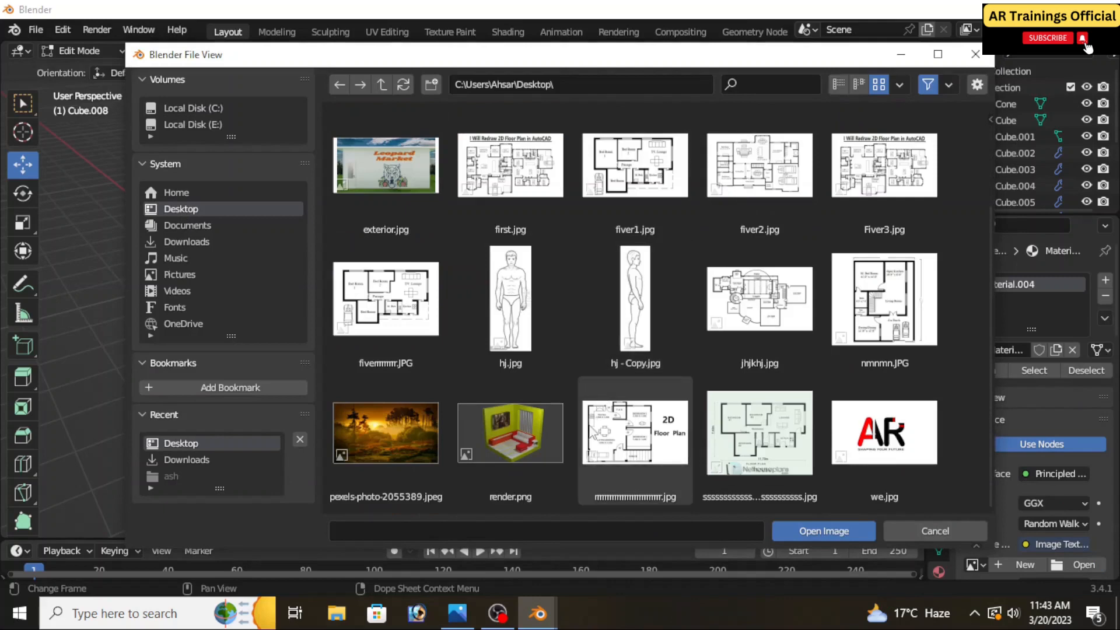
scroll(719, 409, "up", 3)
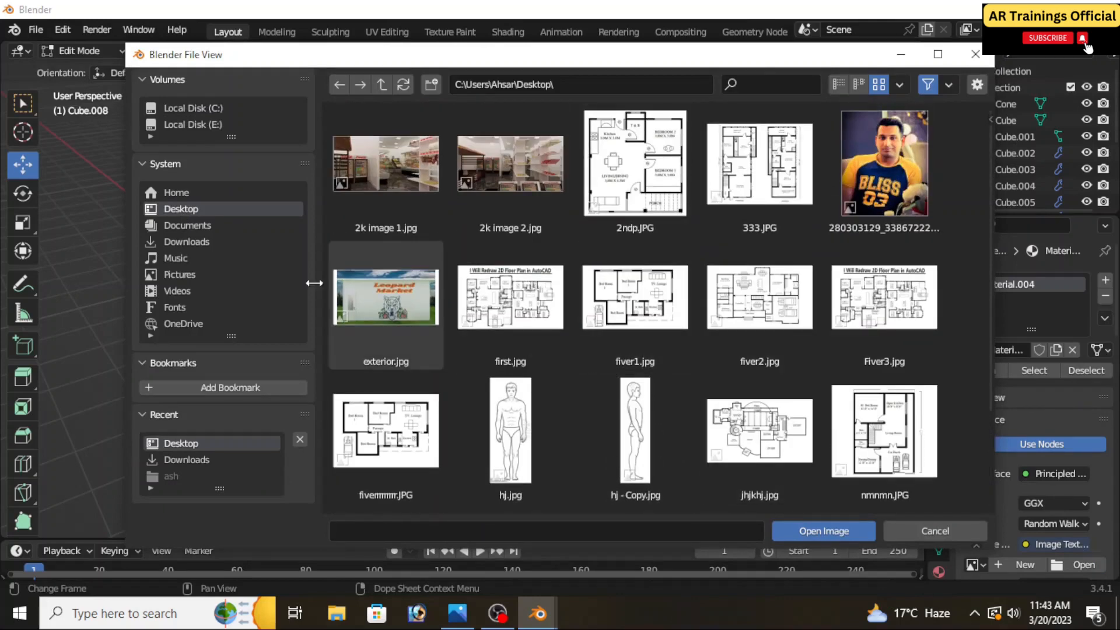
left_click(185, 242)
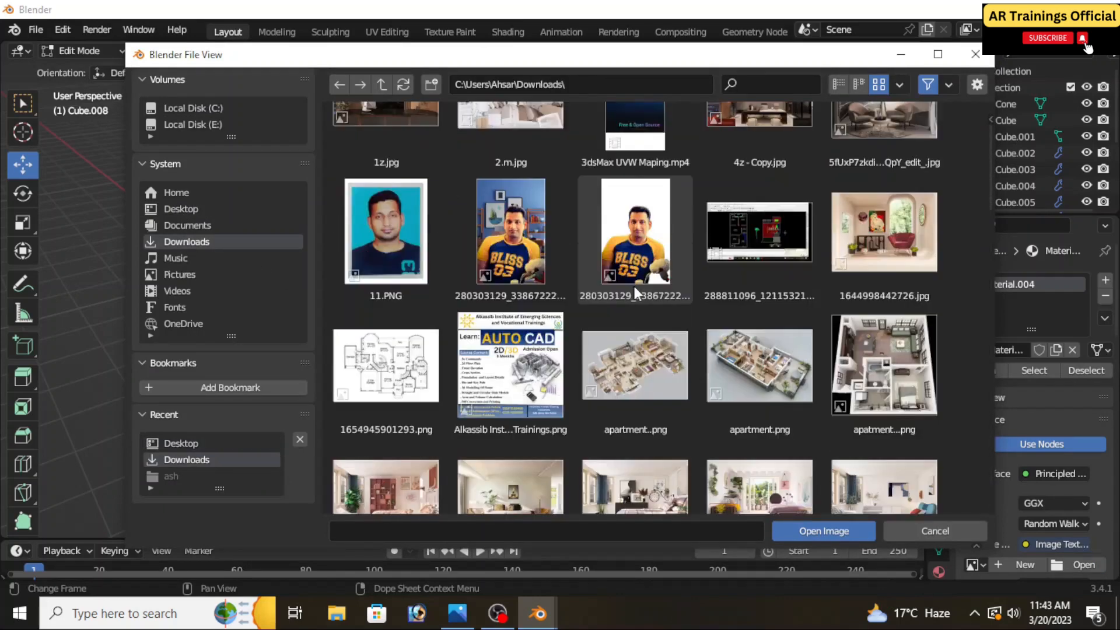
scroll(636, 289, "down", 3)
scroll(638, 291, "down", 10)
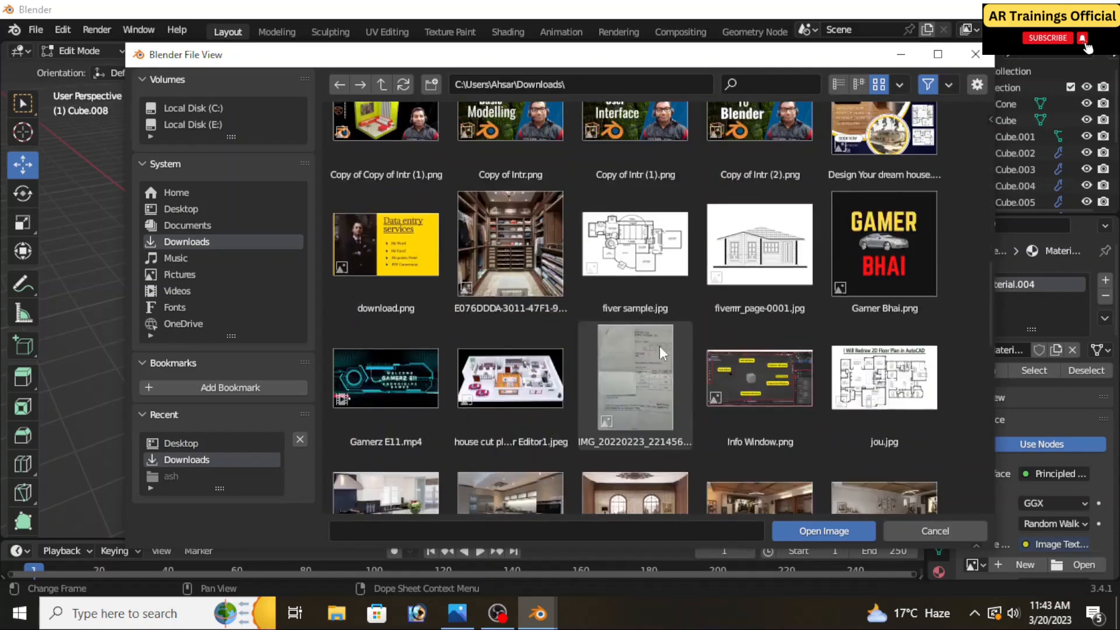
scroll(666, 360, "down", 4)
scroll(637, 313, "down", 2)
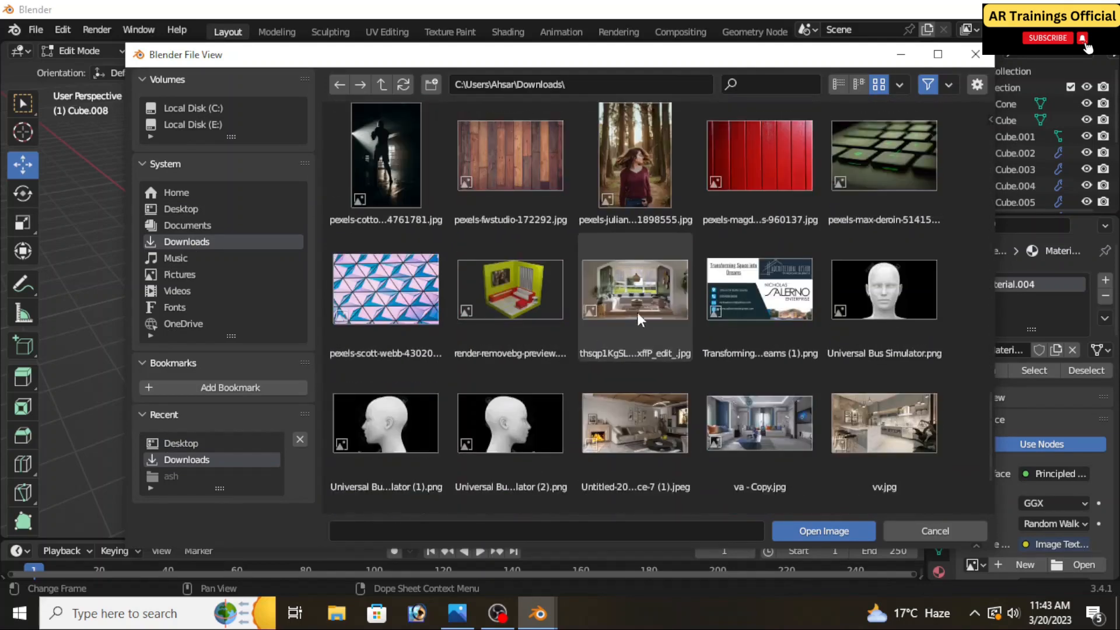
scroll(632, 270, "up", 1)
left_click(631, 229)
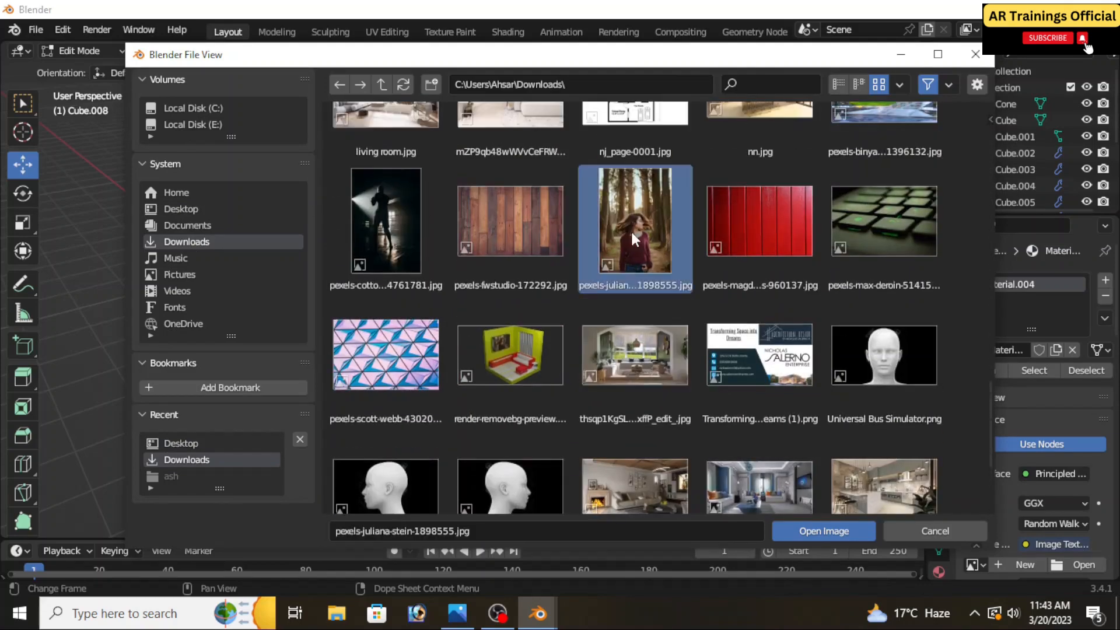
left_click(819, 529)
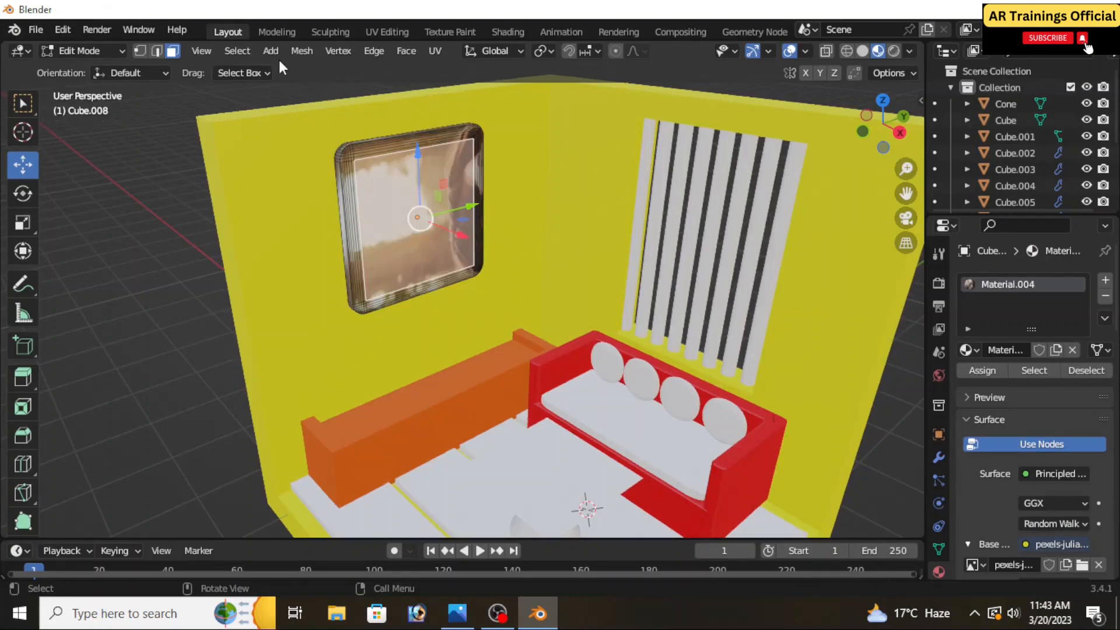
Switch to the UV Editing workspace and move the picture face's UV island straight down over the woman's head
left_click(380, 35)
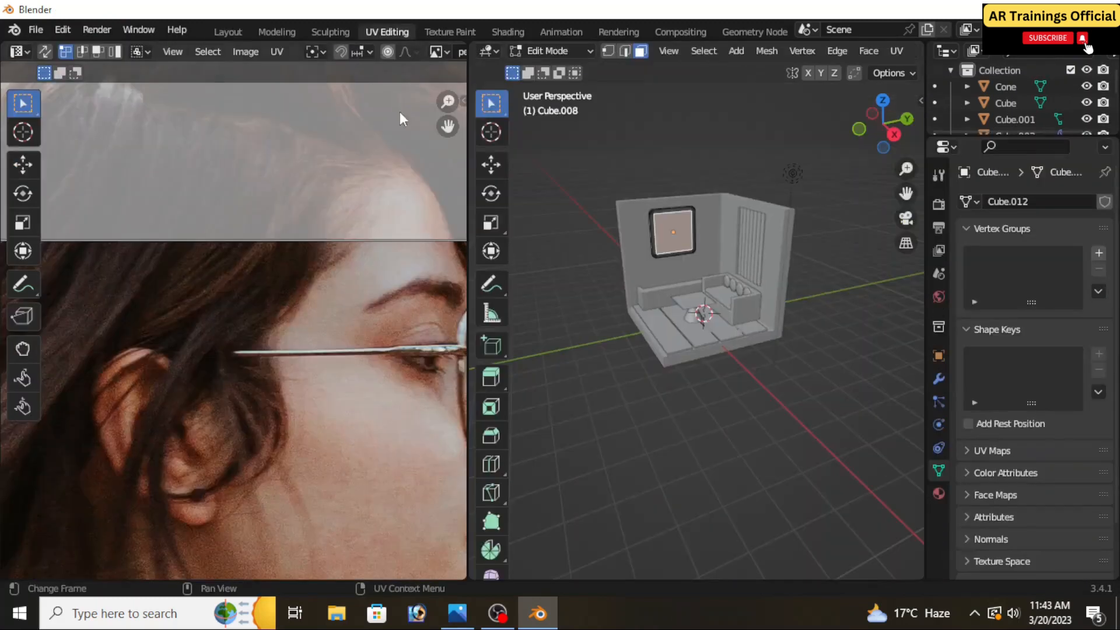
scroll(323, 363, "down", 6)
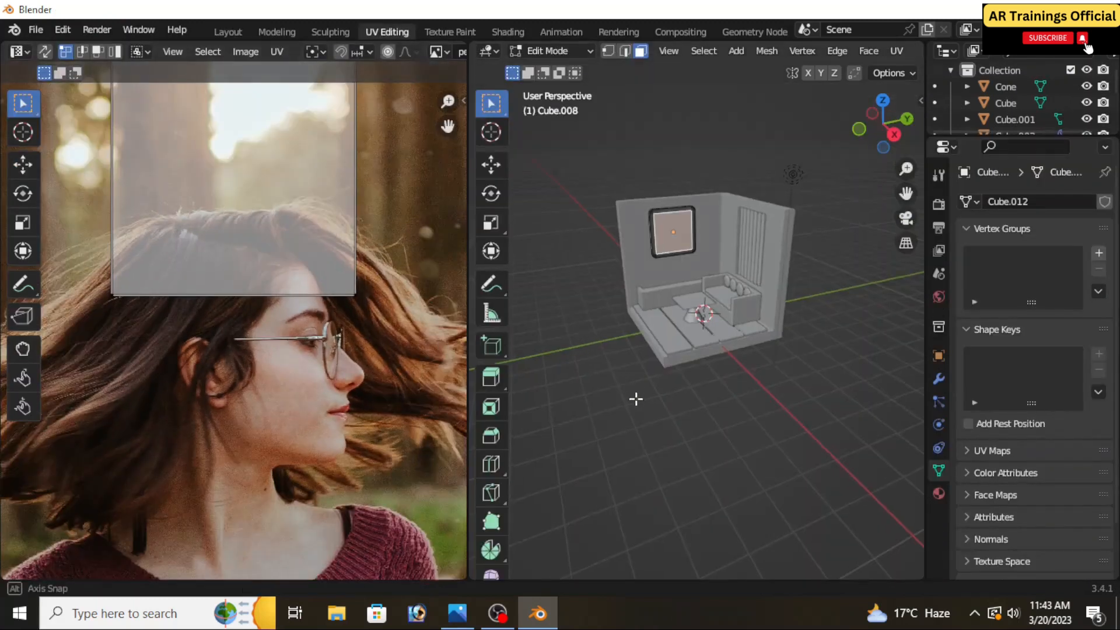
middle_click_drag(637, 400, 652, 365)
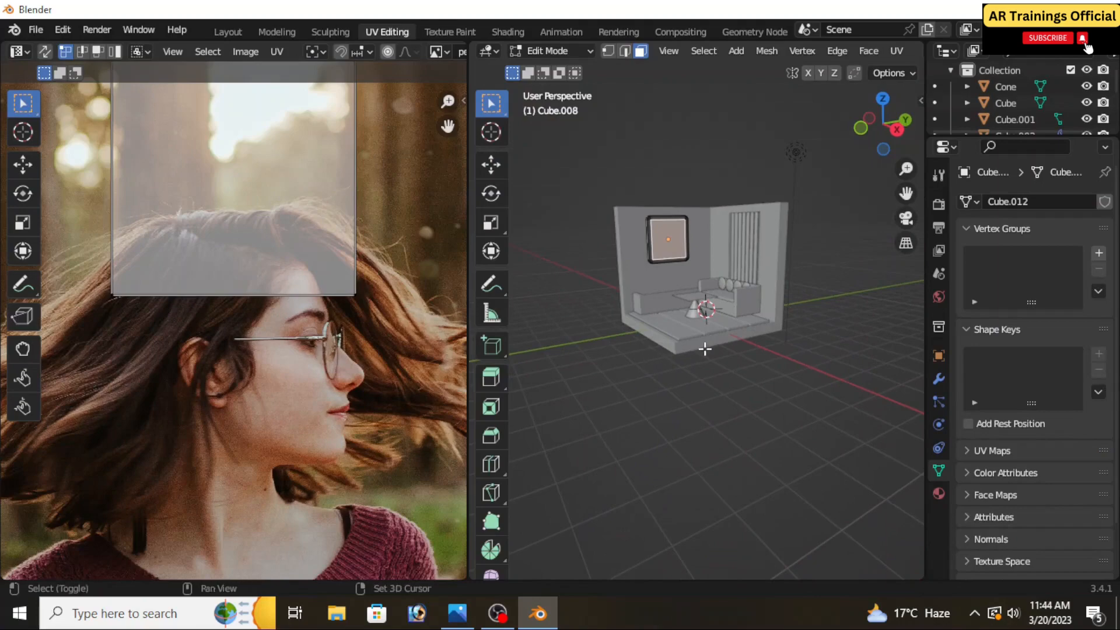
scroll(702, 400, "up", 5)
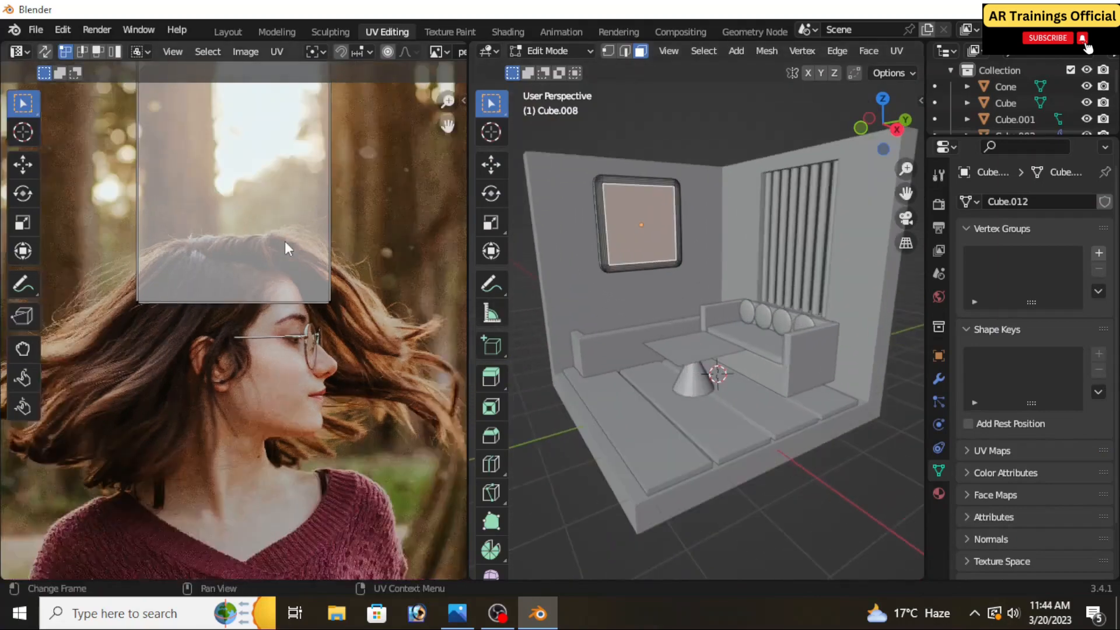
left_click_drag(353, 366, 139, 79)
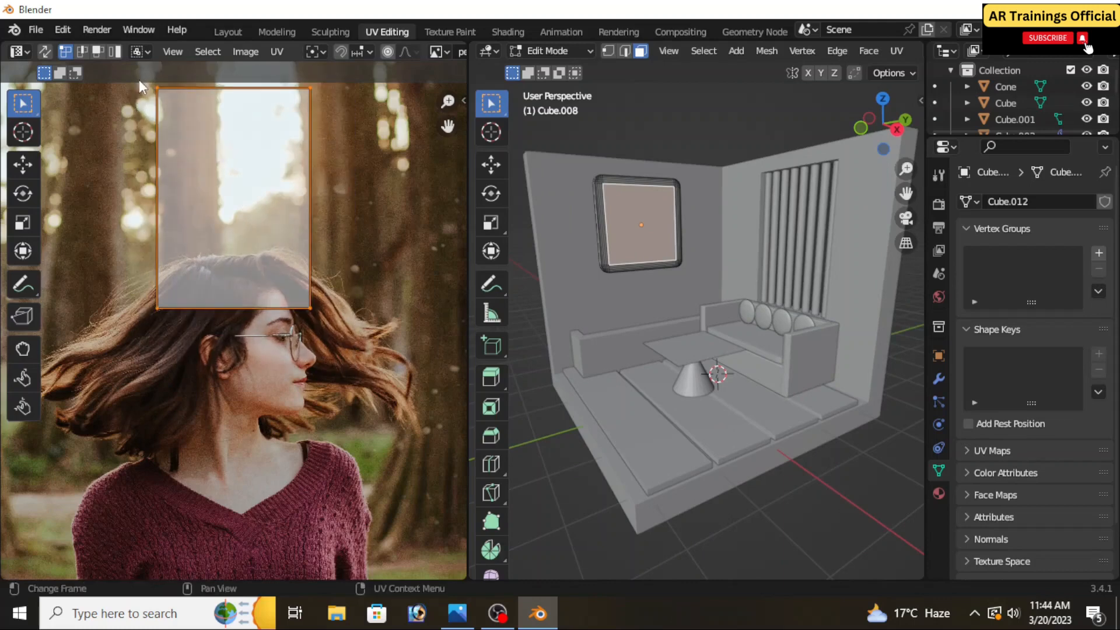
left_click(23, 165)
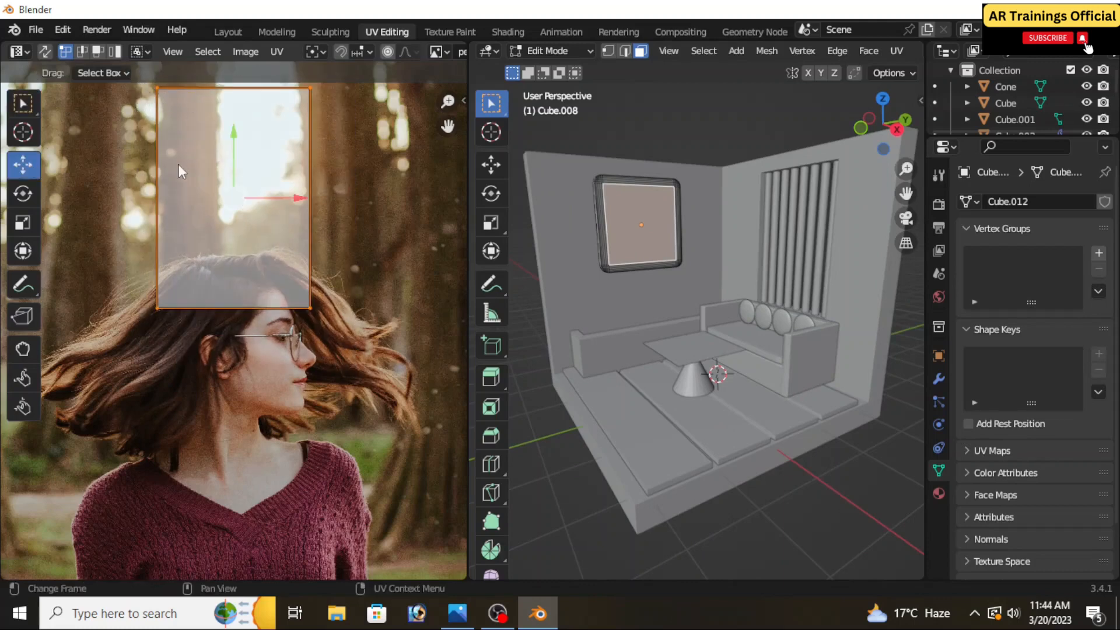
left_click_drag(236, 152, 239, 310)
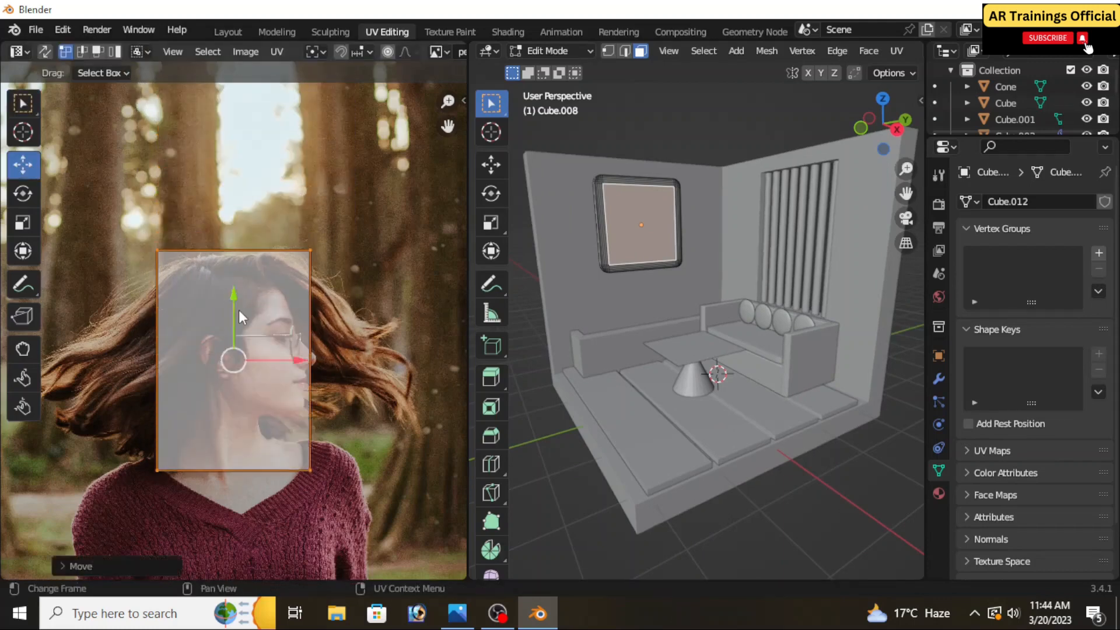
Scale the picture's UV island up uniformly by about 4 to cover most of the photo, and keep it selected
scroll(239, 311, "down", 4)
key("s")
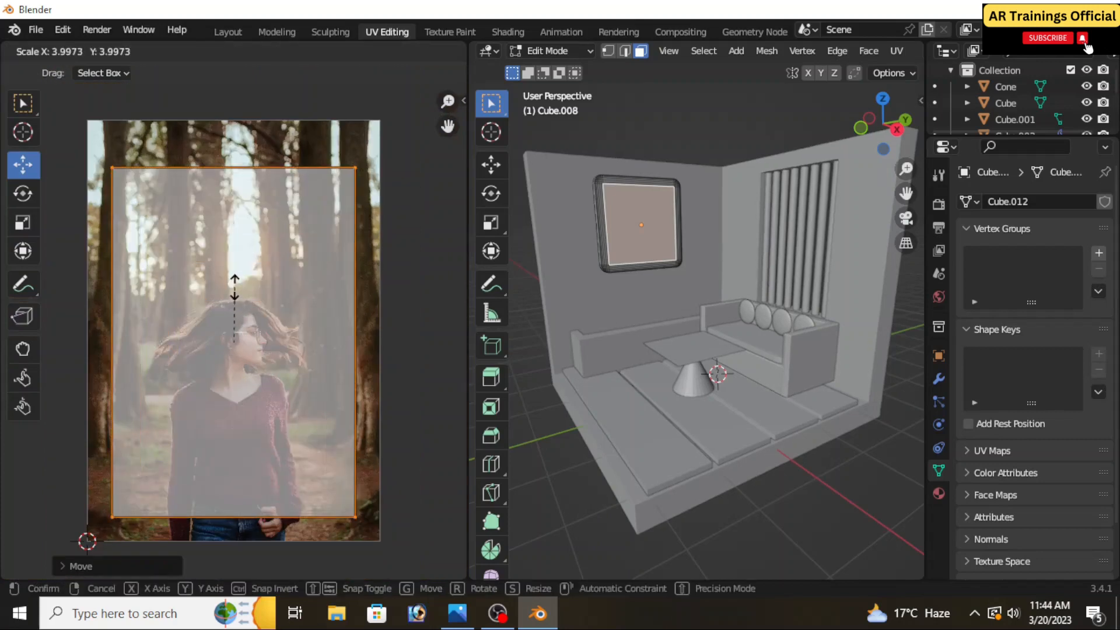
left_click(234, 285)
left_click_drag(363, 517, 99, 159)
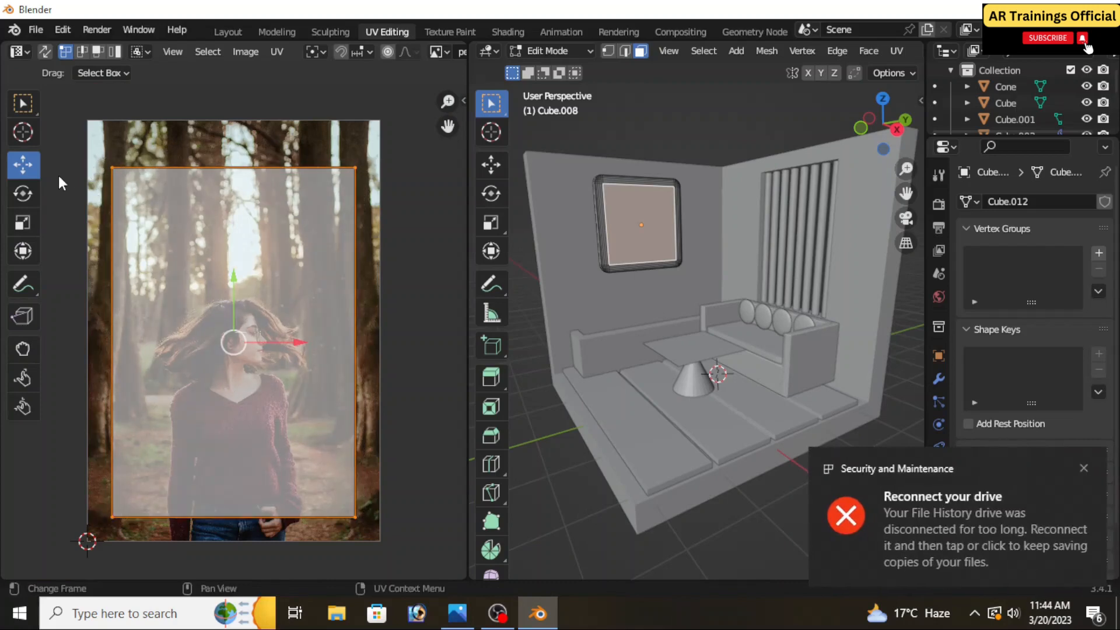
Rotate the picture's UV island by about 90°, scale it down uniformly to match the photo's width, and return to the Layout workspace
left_click(29, 196)
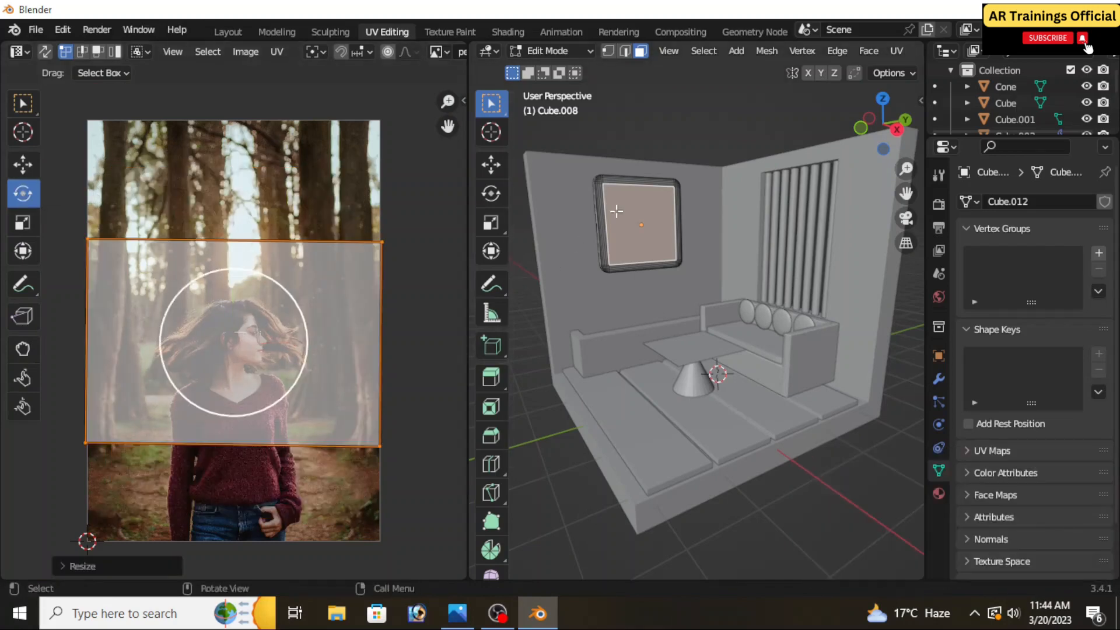
left_click(221, 29)
Examine how the photo sits on the framed wall picture, both close up and within the whole room
scroll(405, 211, "up", 2)
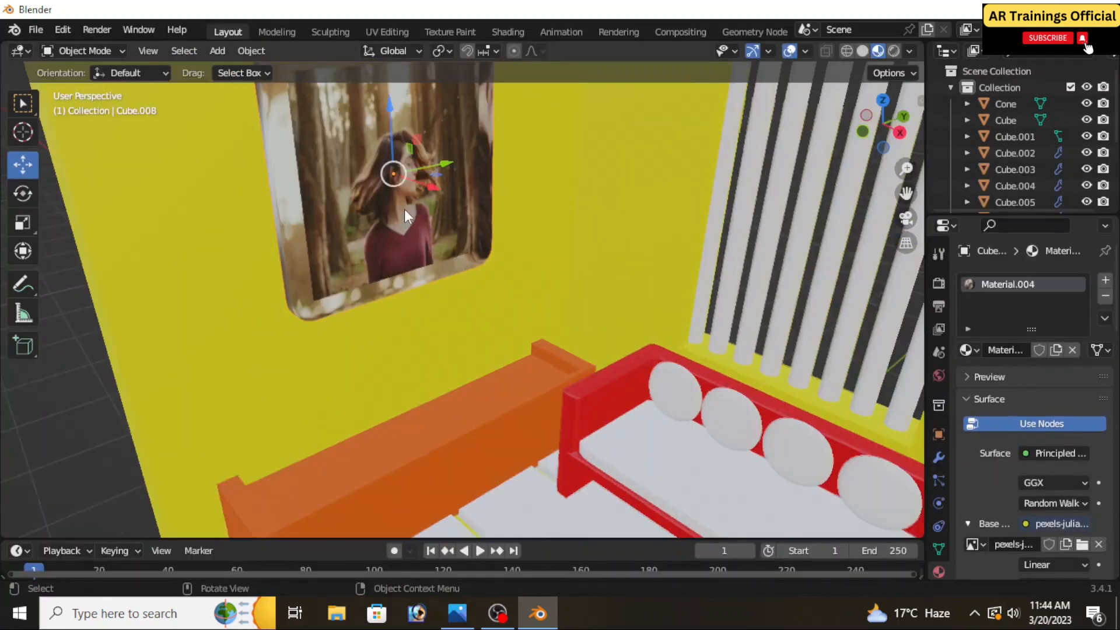
scroll(416, 240, "down", 5)
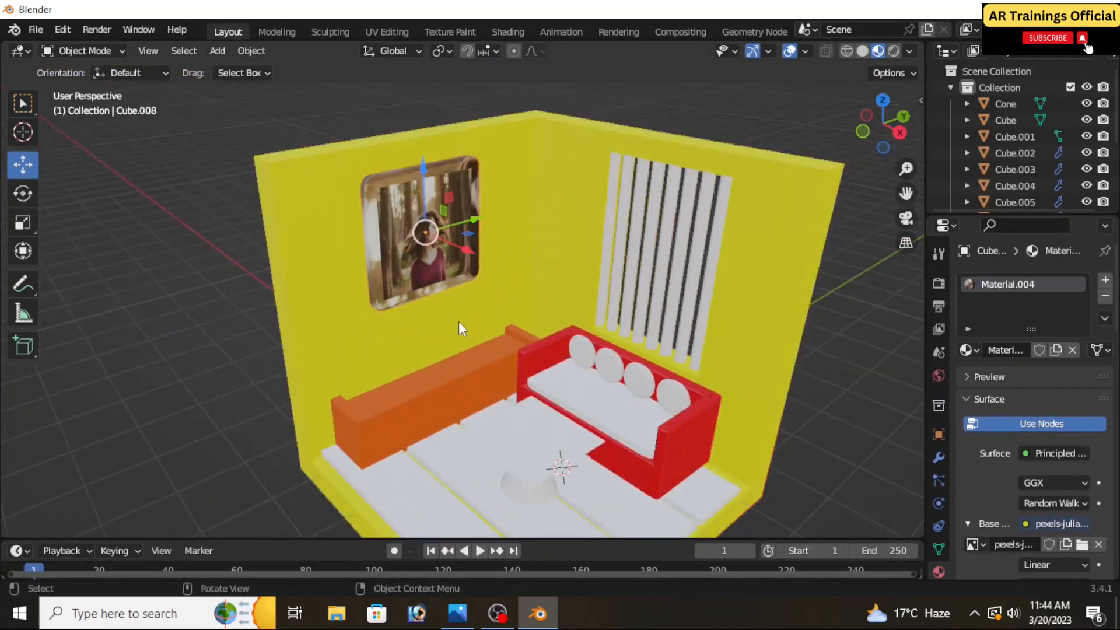
middle_click_drag(458, 321, 458, 298)
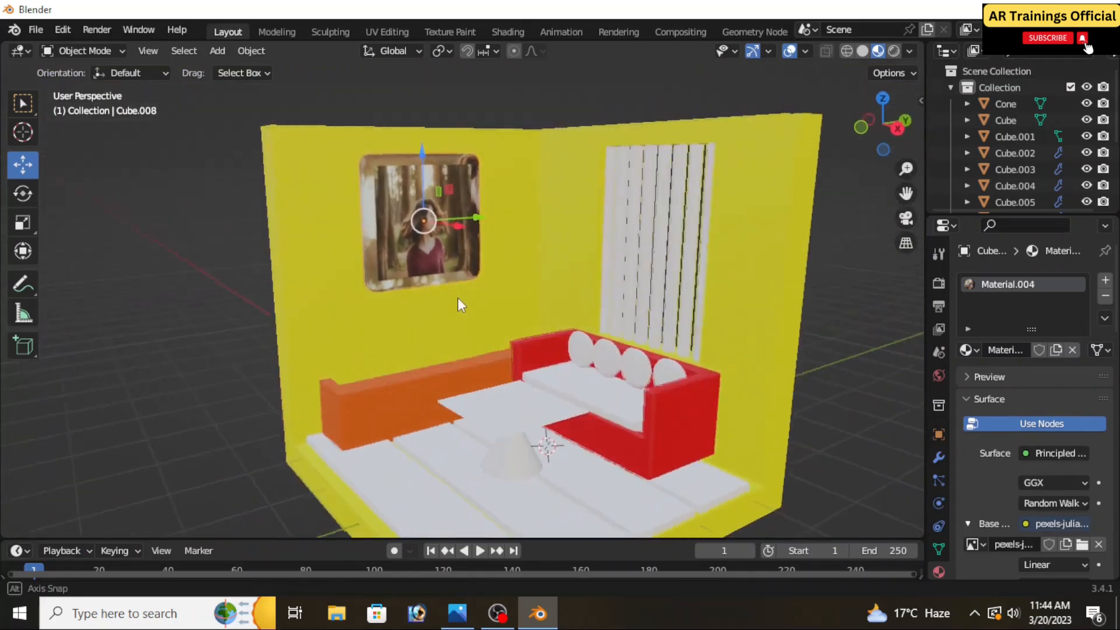
scroll(457, 298, "down", 3)
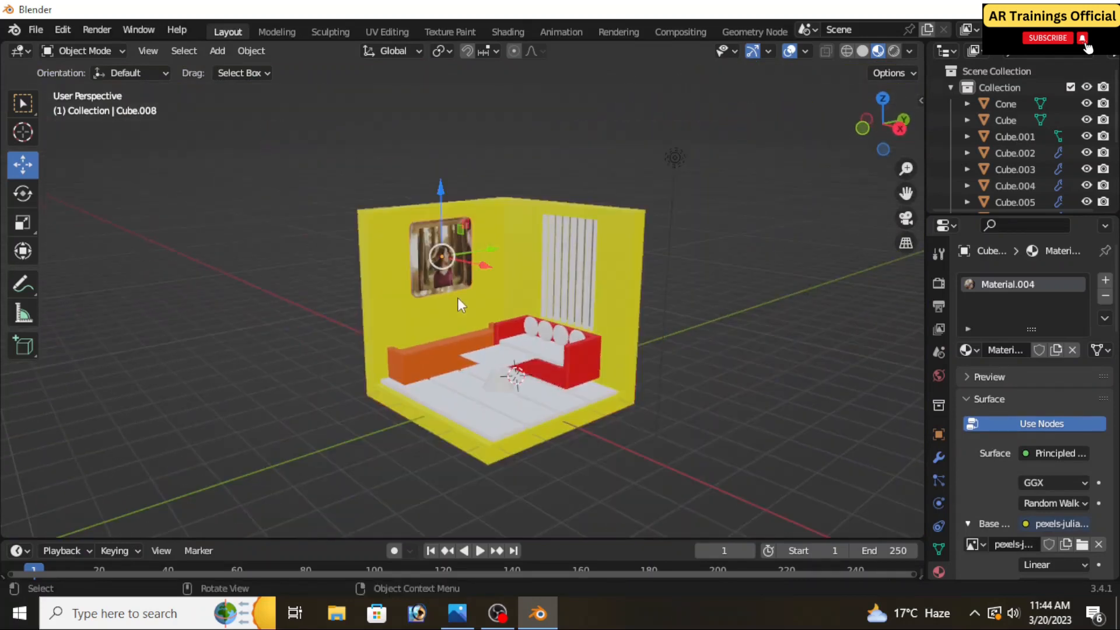
scroll(448, 271, "up", 2)
scroll(440, 245, "up", 4)
scroll(440, 245, "up", 1)
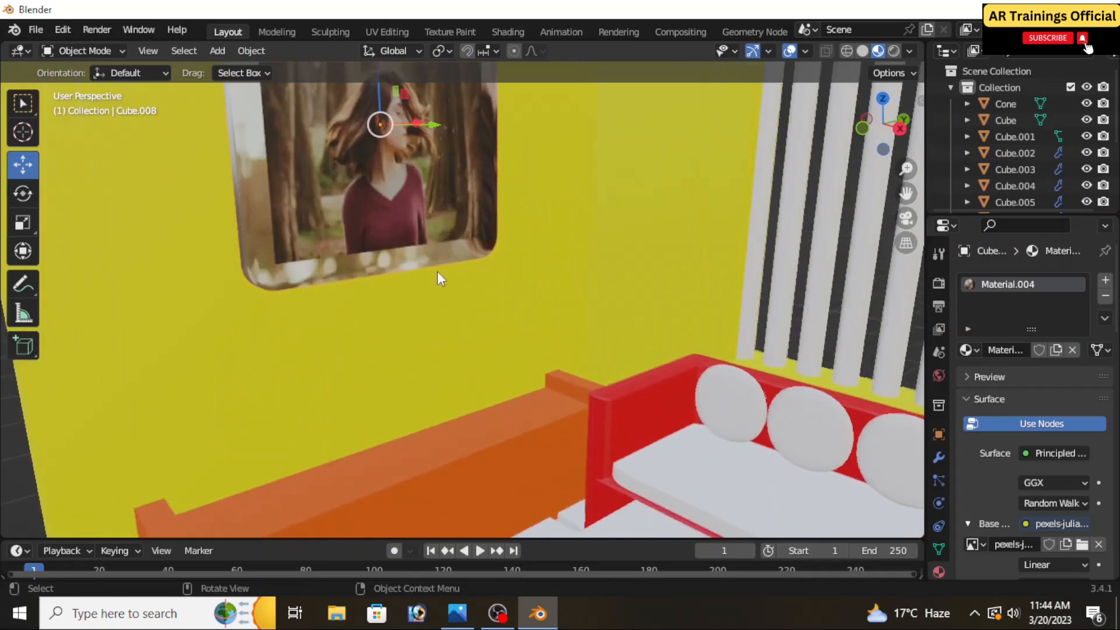
mouse_move(446, 325)
middle_mouse_down()
mouse_move(439, 284)
mouse_move(452, 380)
mouse_move(452, 344)
middle_mouse_up()
scroll(443, 344, "up", 3)
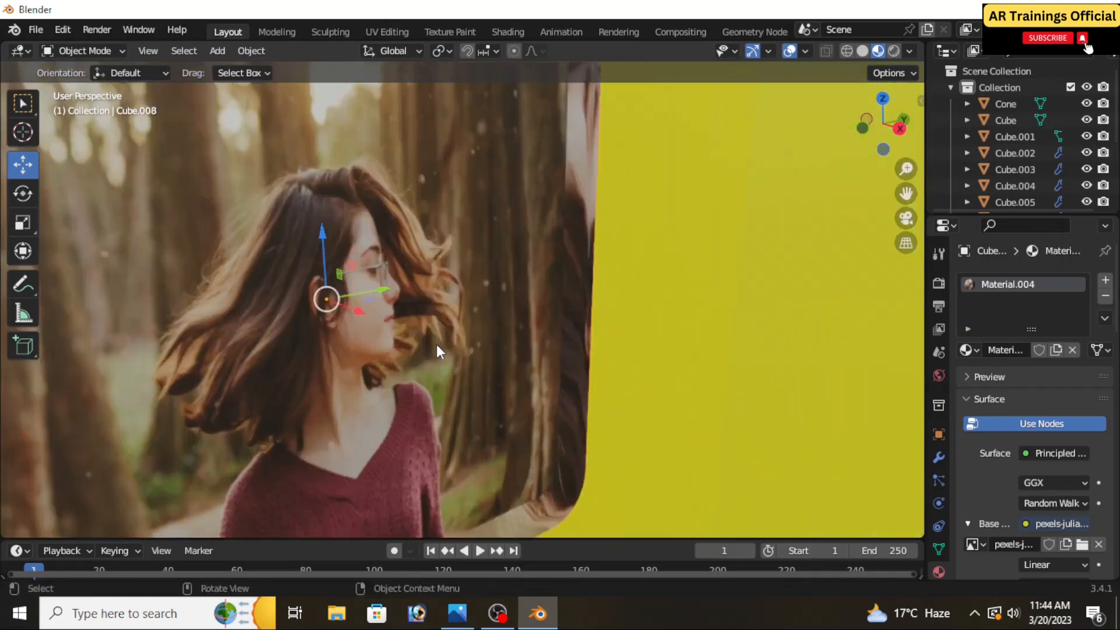
scroll(437, 346, "down", 4)
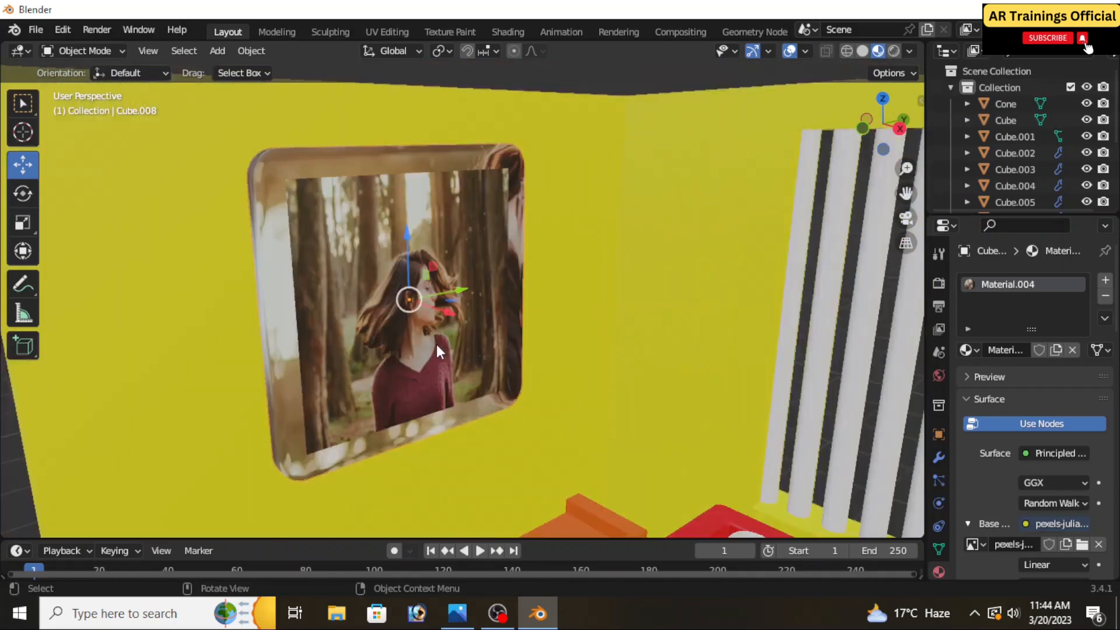
scroll(438, 346, "down", 4)
middle_click_drag(537, 421, 478, 367, "shift")
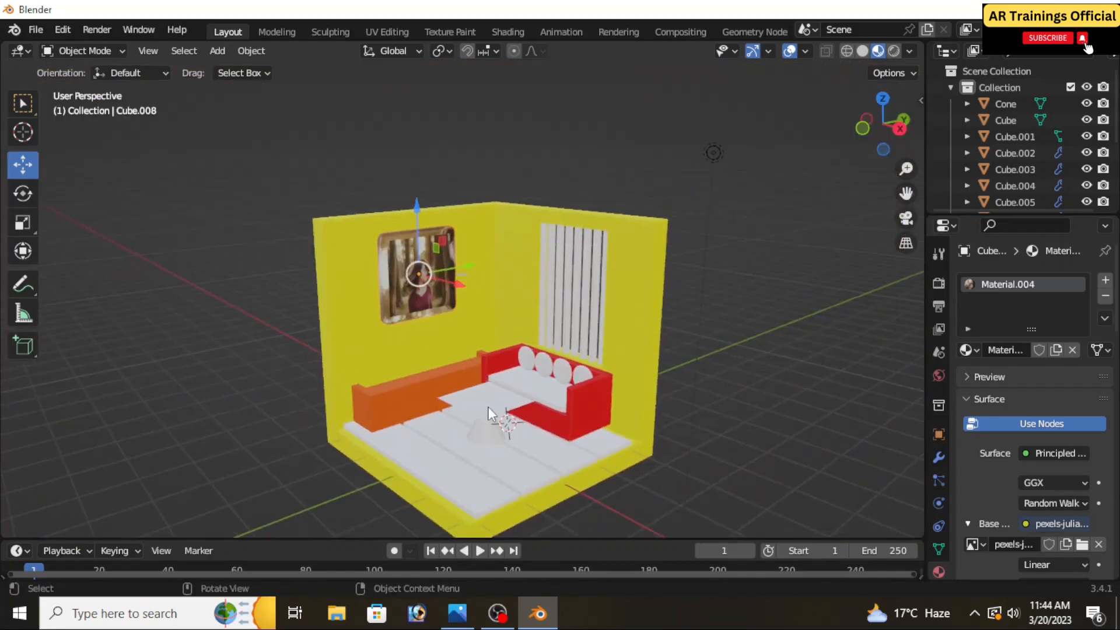
middle_click_drag(488, 407, 513, 363)
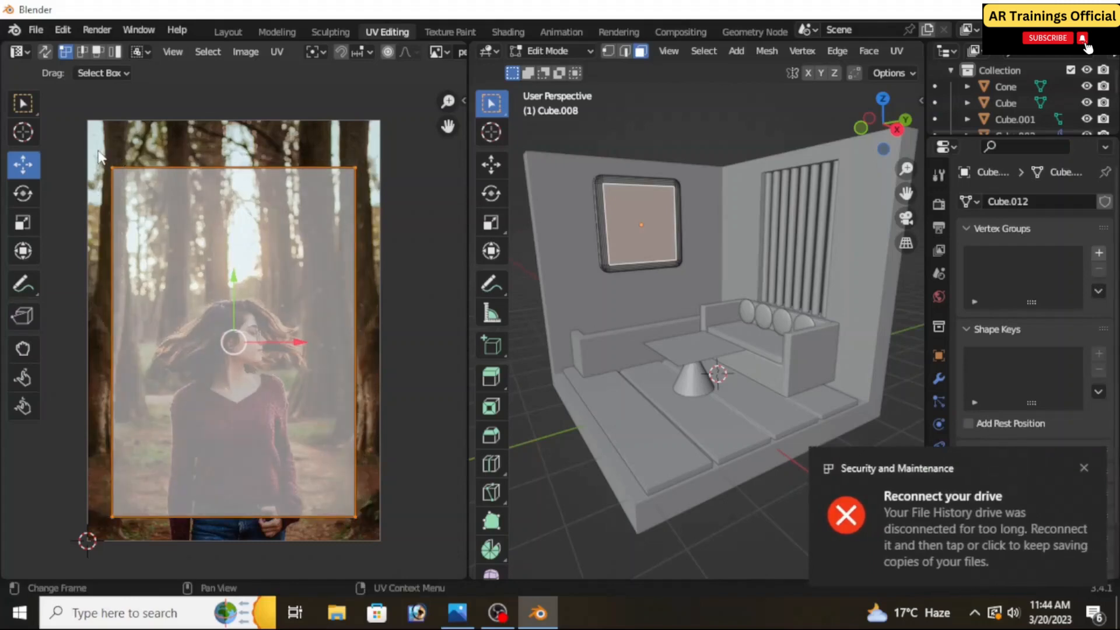
Rotate the wall picture's UV island over the photo in the UV Editing workspace
left_click(23, 193)
left_click_drag(248, 268, 147, 441)
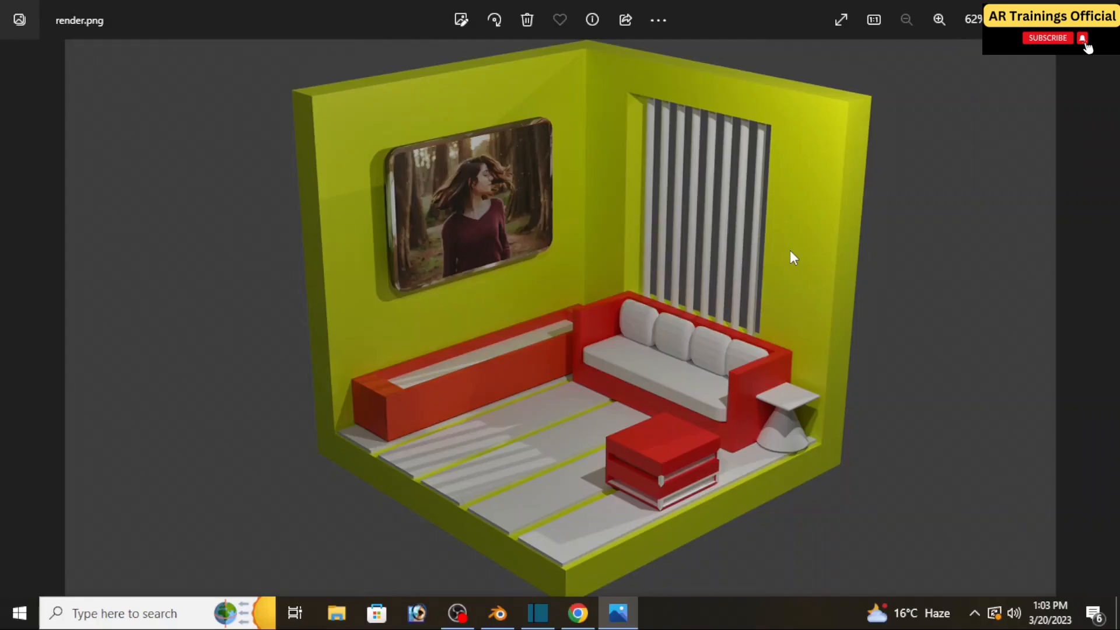